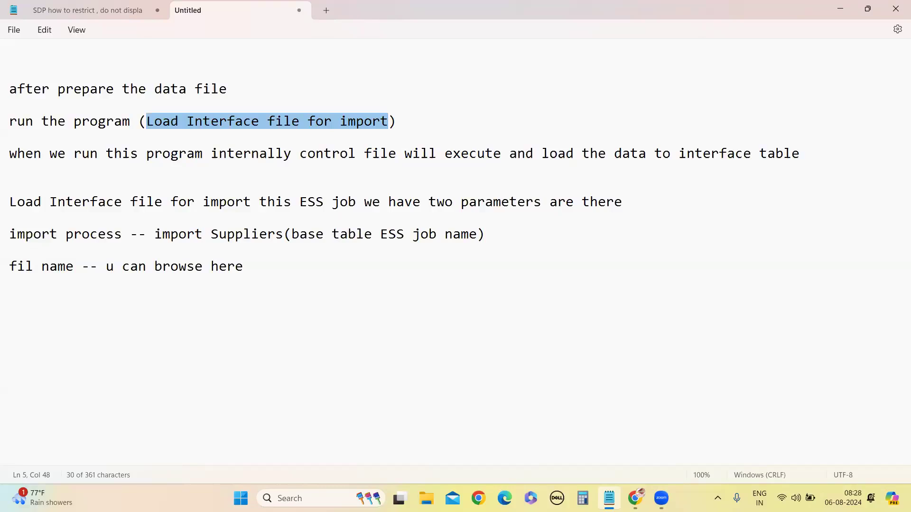
Switch to Chrome and open the Scheduled Processes overview in Oracle Fusion
{"action": "mouse_move", "coordinate": [635, 498]}
{"action": "left_click", "coordinate": [696, 437]}
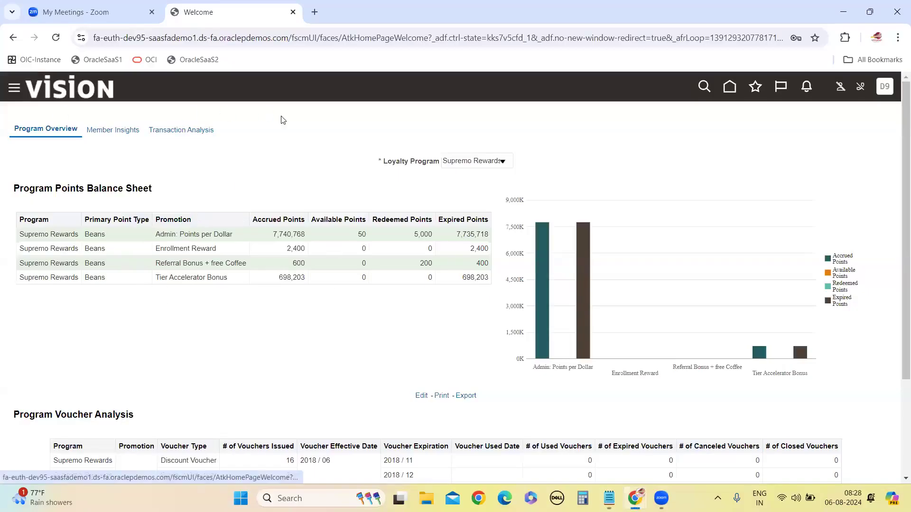
{"action": "scroll", "coordinate": [199, 240], "scroll_direction": "down", "scroll_amount": 10}
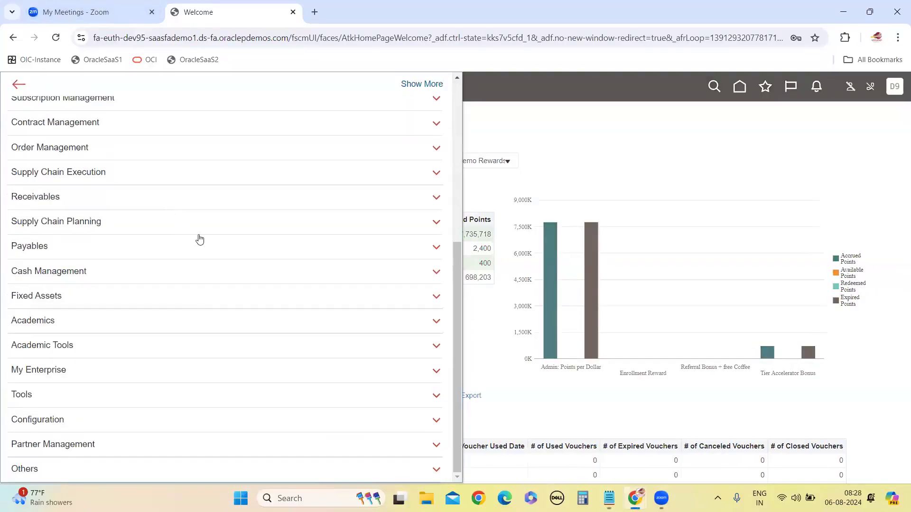
{"action": "left_click", "coordinate": [45, 396]}
{"action": "scroll", "coordinate": [200, 392], "scroll_direction": "down", "scroll_amount": 2}
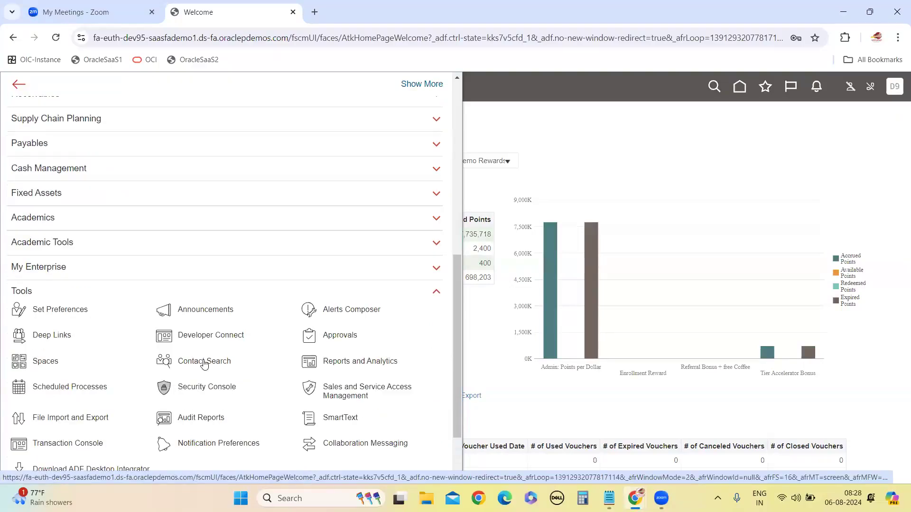
{"action": "scroll", "coordinate": [204, 364], "scroll_direction": "down", "scroll_amount": 2}
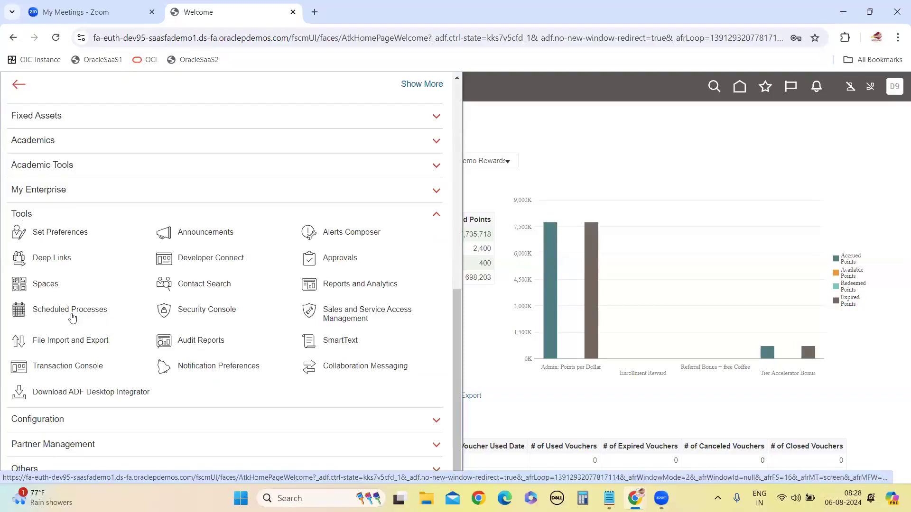
{"action": "left_click", "coordinate": [342, 278]}
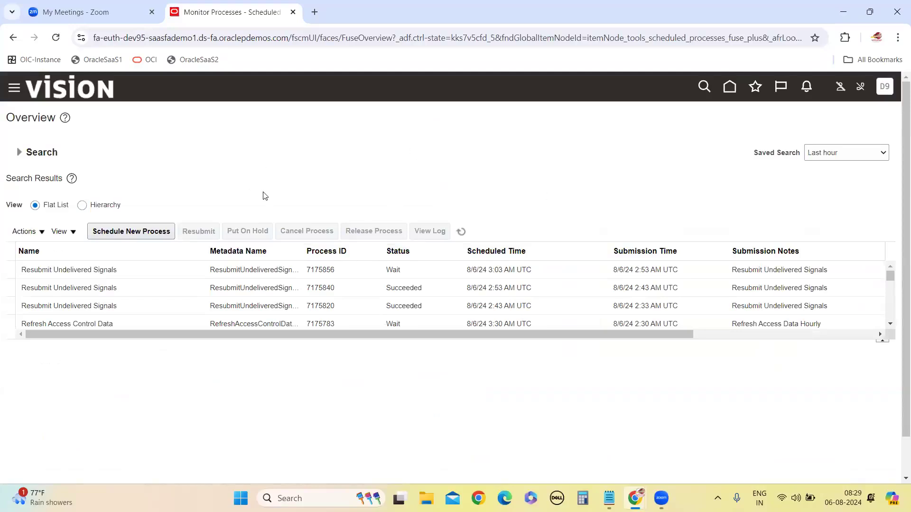
Start scheduling a new job named Load Interface File for Import and open its process details
{"action": "left_click", "coordinate": [131, 231]}
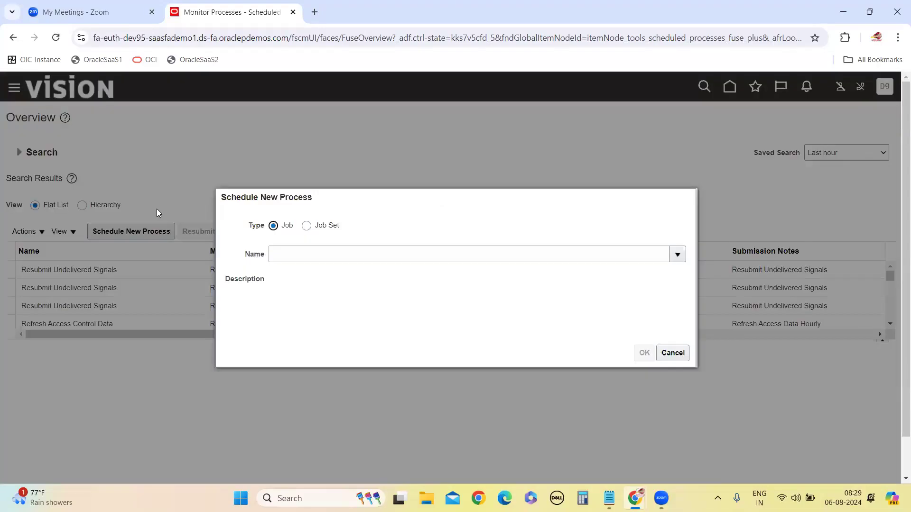
{"action": "type", "text": "Lo"}
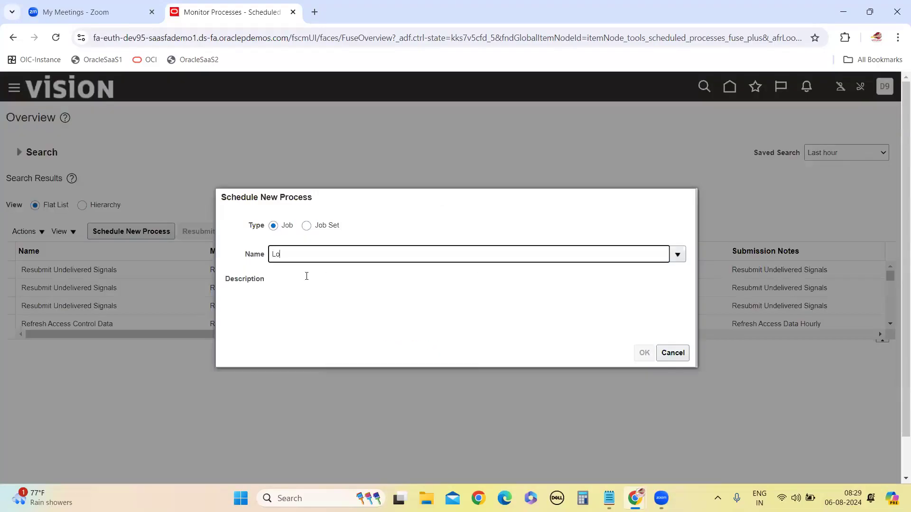
{"action": "type", "text": "ad Interface"}
{"action": "key", "text": "Tab"}
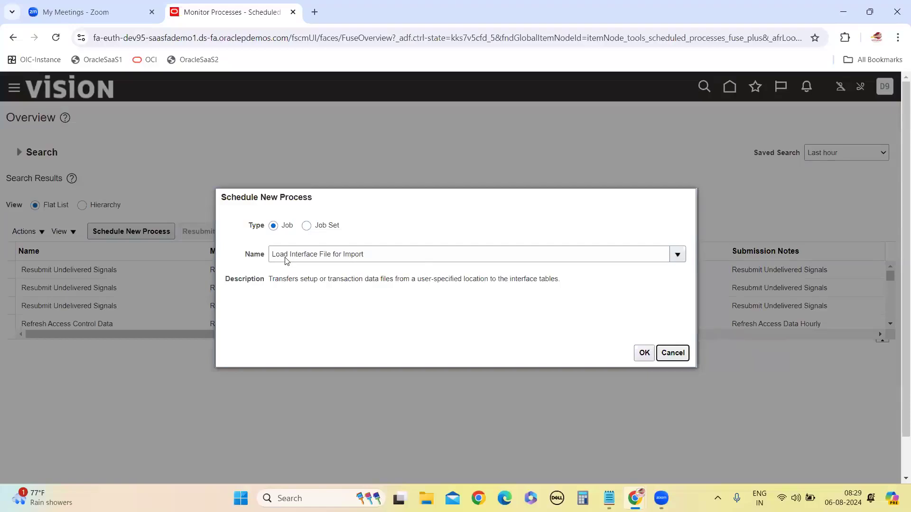
{"action": "left_click", "coordinate": [393, 255]}
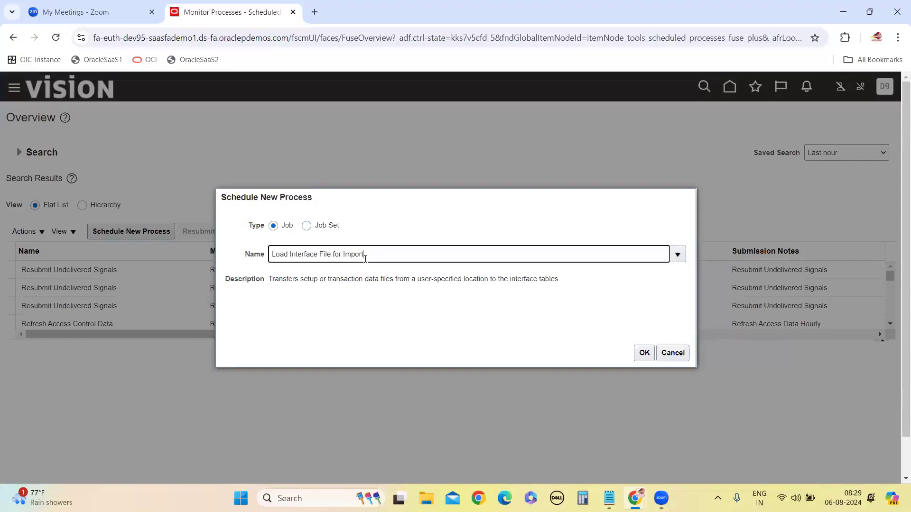
{"action": "left_click", "coordinate": [644, 353]}
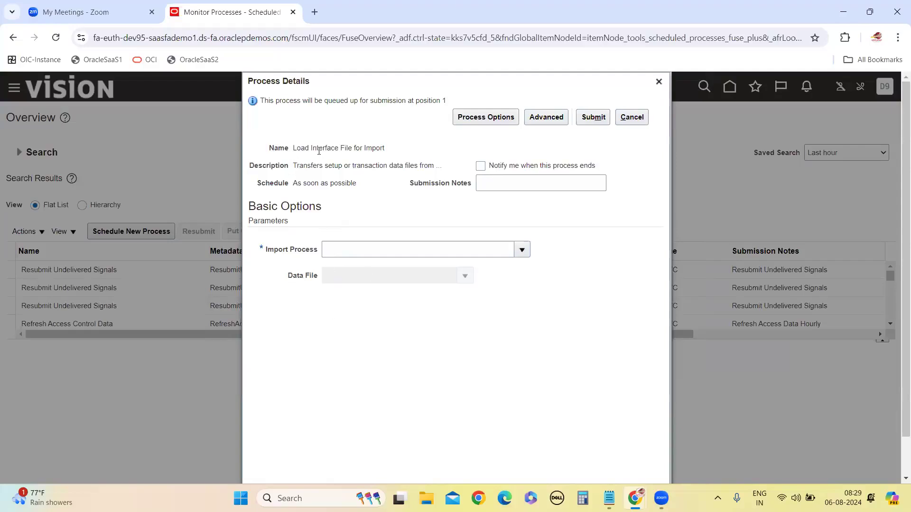
{"action": "left_click_drag", "start_coordinate": [292, 148], "coordinate": [390, 154]}
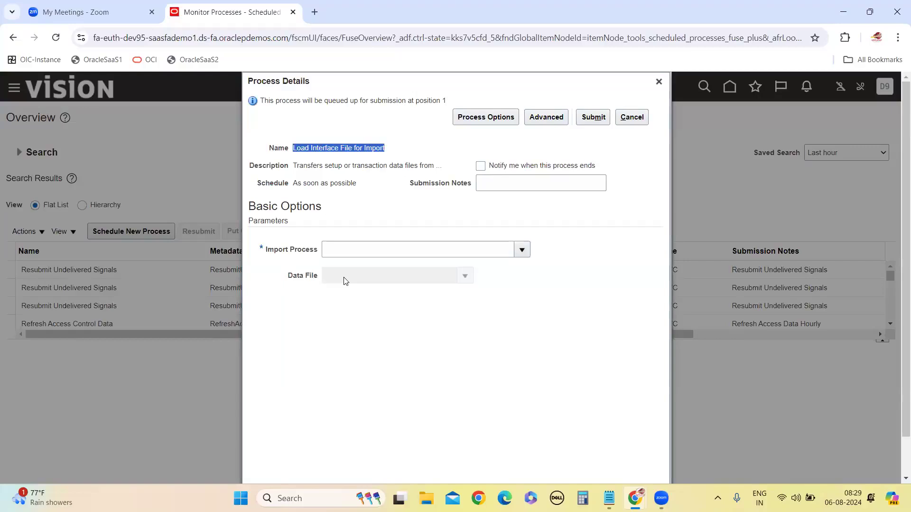
Switch to the untitled Notepad notes and replace "fil name" with "Data File" in the parameter list
{"action": "mouse_move", "coordinate": [609, 498]}
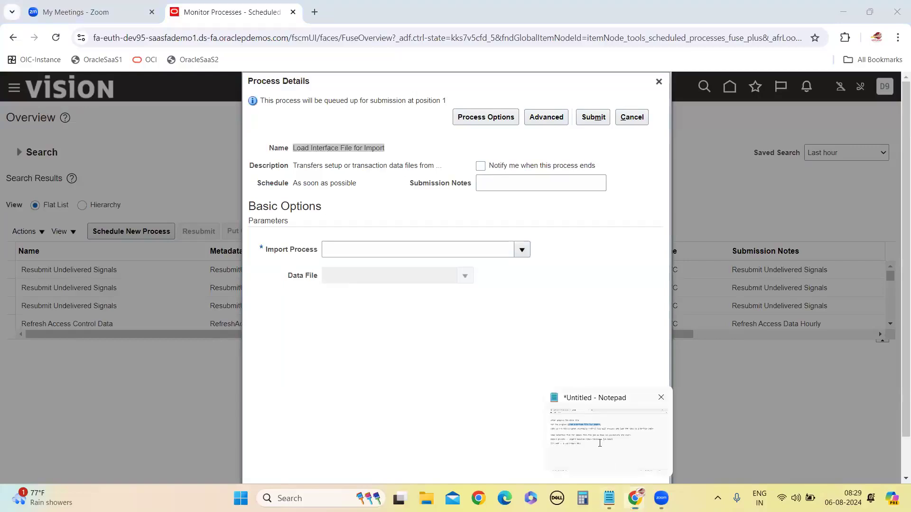
{"action": "left_click", "coordinate": [600, 443]}
{"action": "left_click_drag", "start_coordinate": [72, 266], "coordinate": [15, 256]}
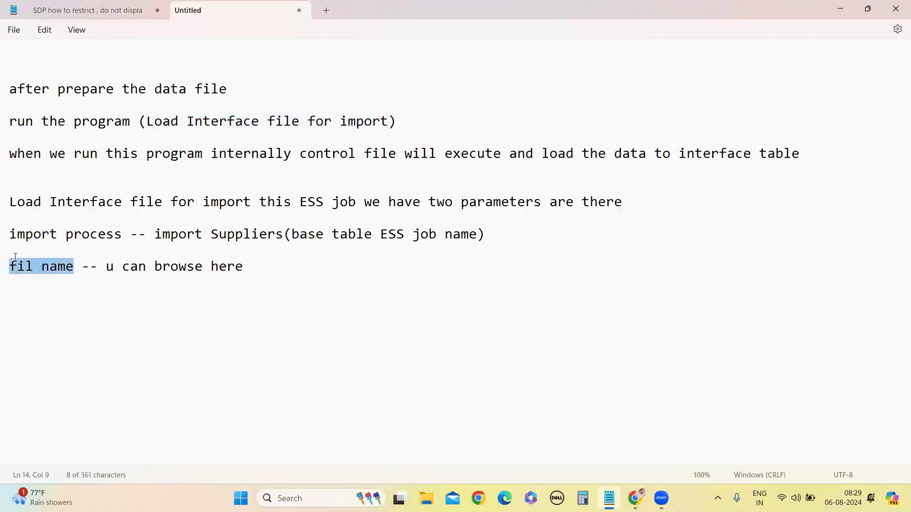
{"action": "type", "text": "Data File"}
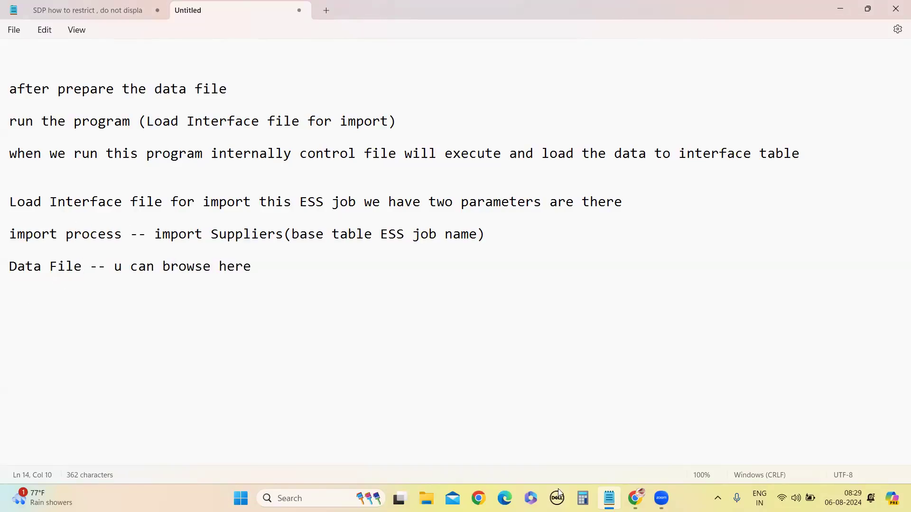
{"action": "mouse_move", "coordinate": [635, 498]}
{"action": "left_click", "coordinate": [677, 451]}
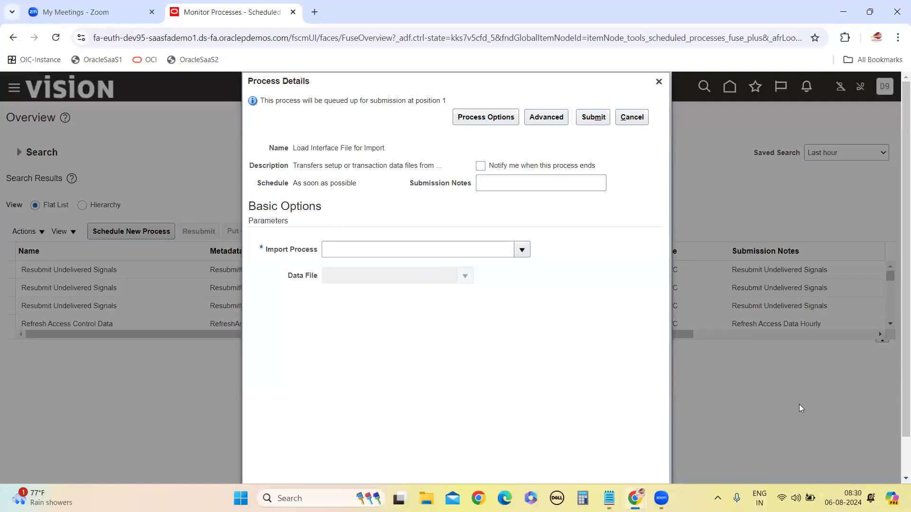
{"action": "mouse_move", "coordinate": [662, 499]}
{"action": "mouse_move", "coordinate": [609, 499]}
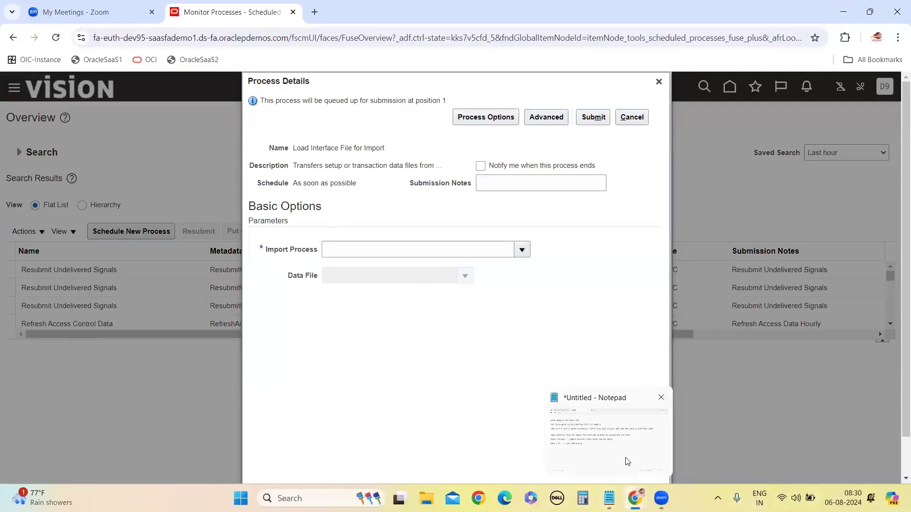
{"action": "left_click", "coordinate": [628, 461]}
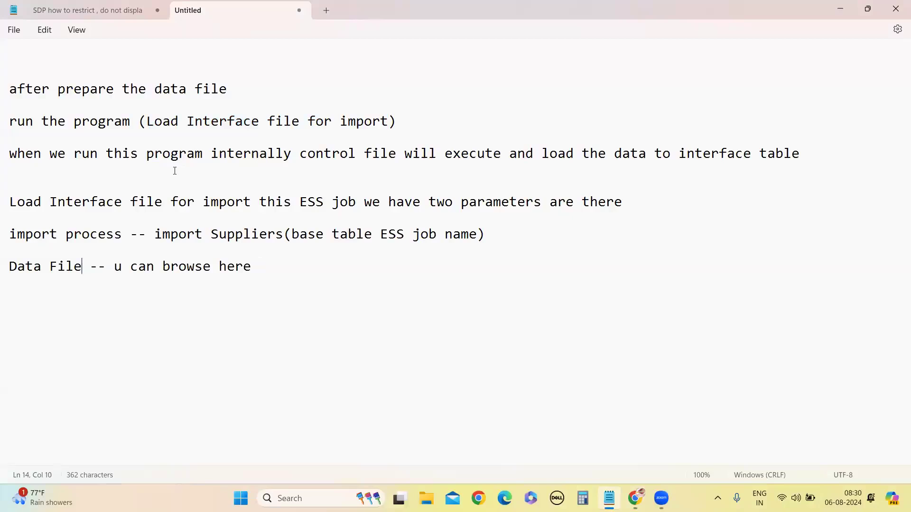
{"action": "left_click_drag", "start_coordinate": [145, 121], "coordinate": [388, 123]}
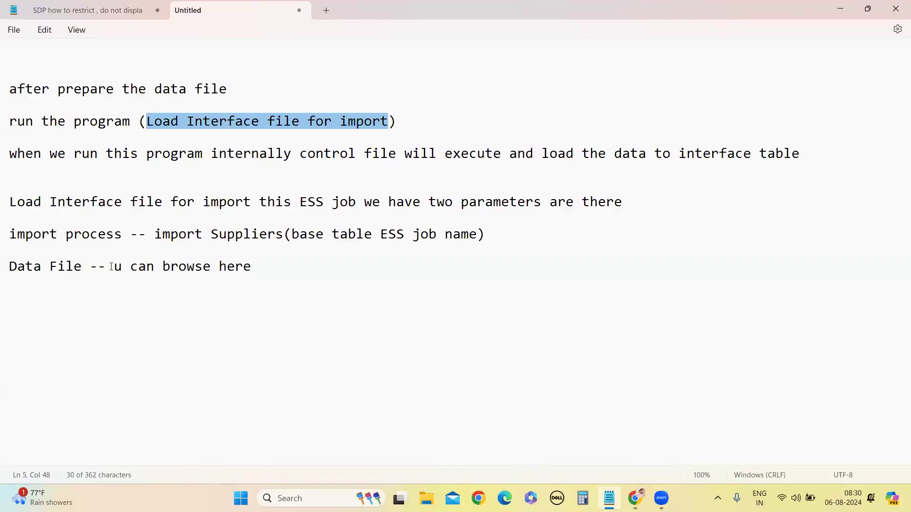
{"action": "left_click_drag", "start_coordinate": [155, 234], "coordinate": [283, 238]}
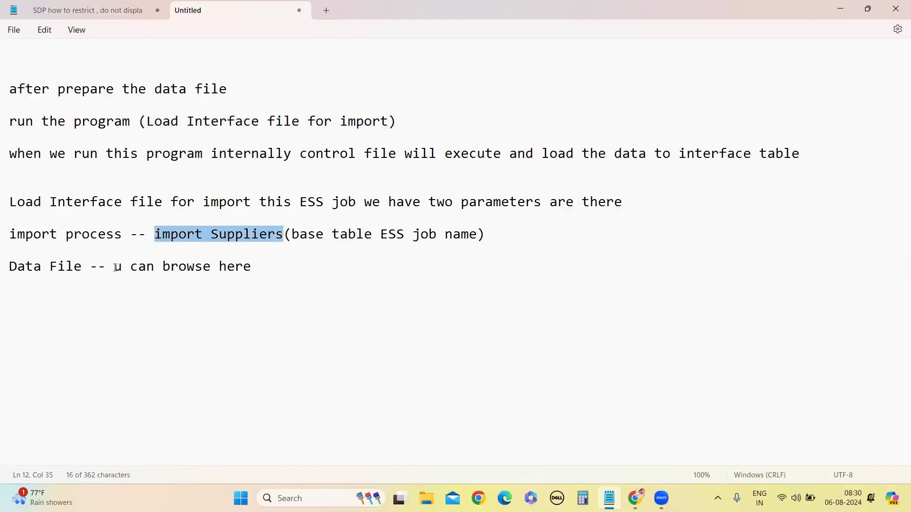
Reword the Data File note so it reads "u can browse the zip file from local"
{"action": "double_click", "coordinate": [232, 268]}
{"action": "type", "text": "t"}
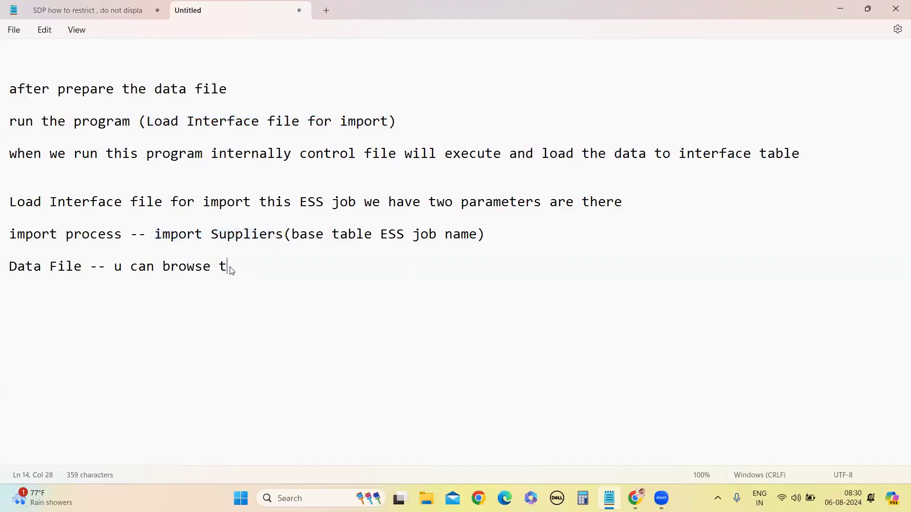
{"action": "type", "text": "he zip file "}
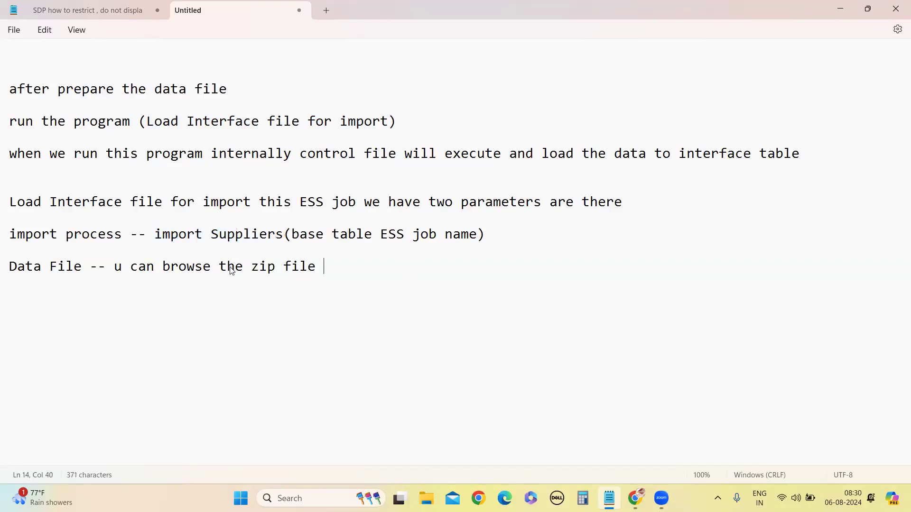
{"action": "type", "text": "from local"}
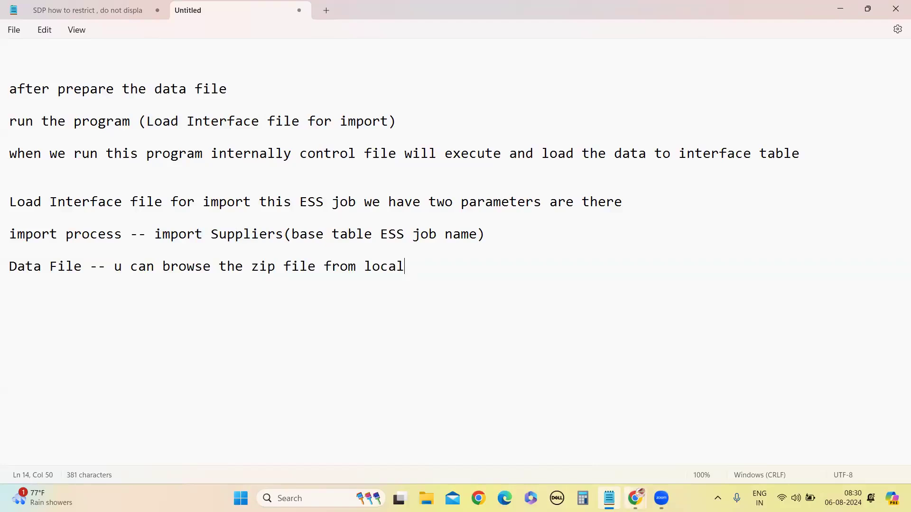
Switch back to Chrome and try entering Import Suppliers directly as the Import Process parameter
{"action": "left_click", "coordinate": [635, 498]}
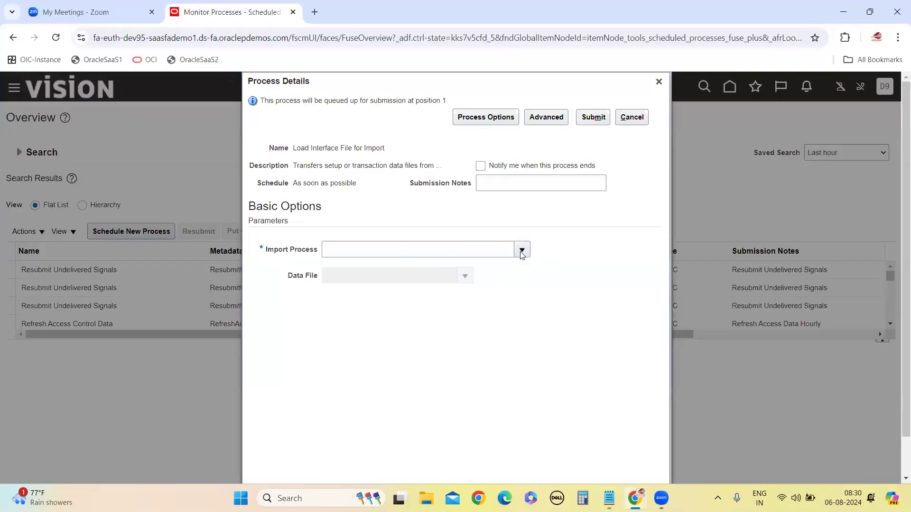
{"action": "left_click", "coordinate": [413, 254]}
{"action": "type", "text": "Import "}
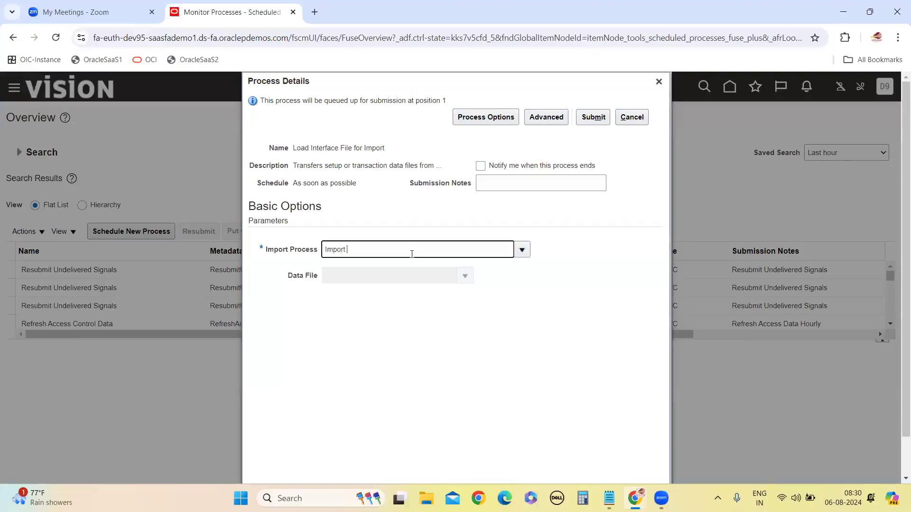
{"action": "type", "text": "Suppliers"}
{"action": "key", "text": "Tab"}
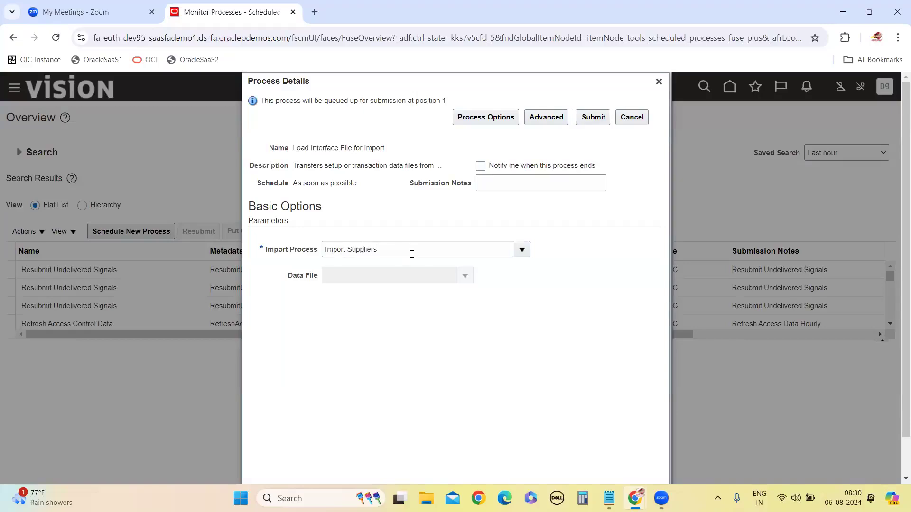
Shorten the Import Process entry to the partial name Import Supp
{"action": "left_click", "coordinate": [404, 251]}
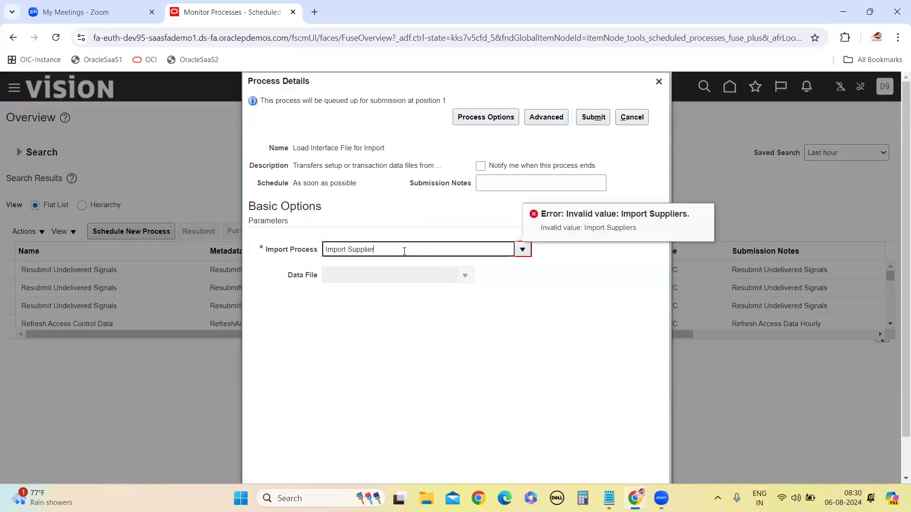
{"action": "key", "text": "BackSpace"}
{"action": "key", "text": "BackSpace"}
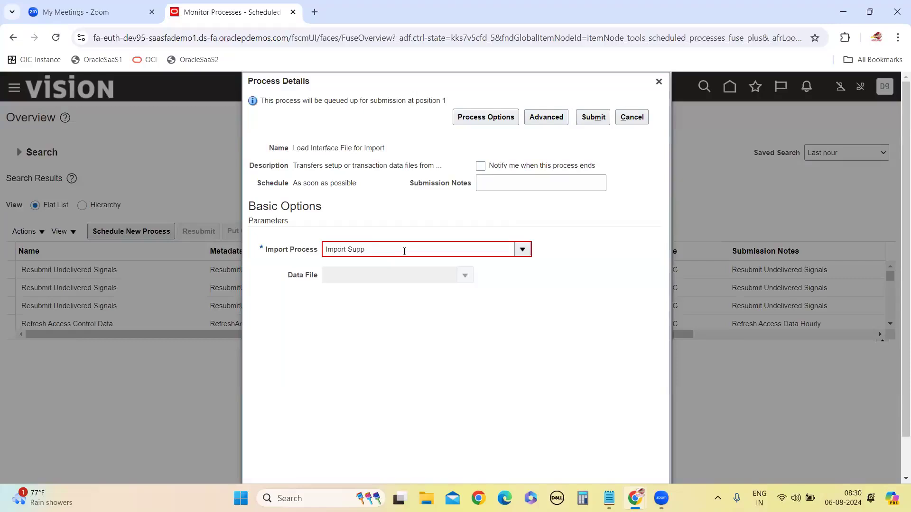
{"action": "left_click", "coordinate": [398, 253]}
{"action": "key", "text": "BackSpace"}
{"action": "key", "text": "BackSpace"}
{"action": "key", "text": "BackSpace"}
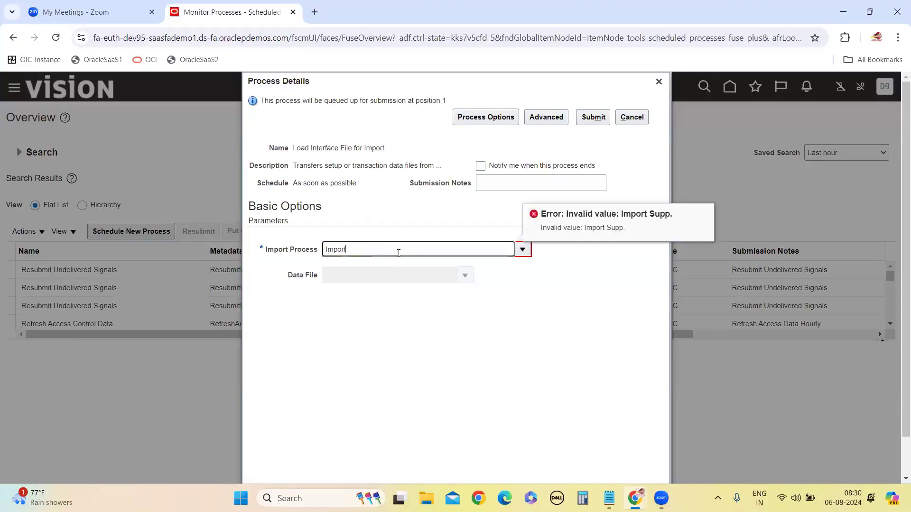
{"action": "type", "text": "Supp"}
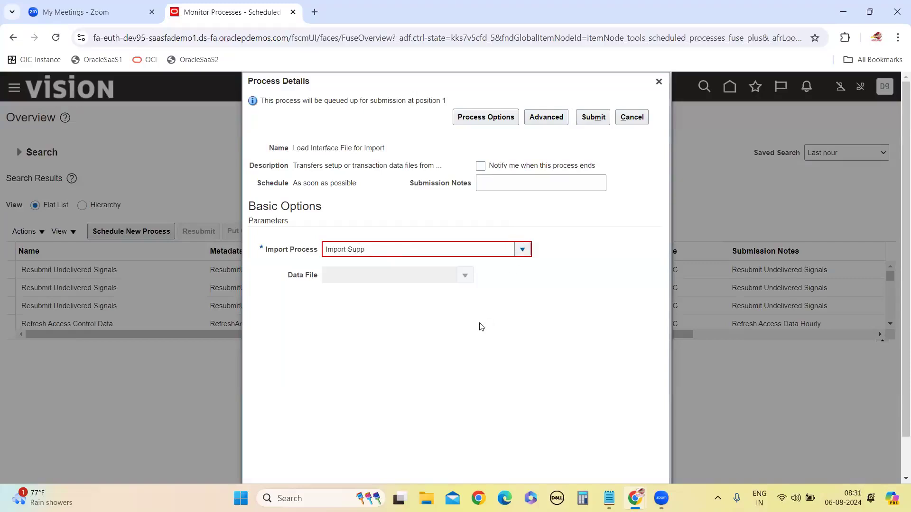
Search the available import processes for Import Supp and select Import Suppliers as the Import Process
{"action": "left_click", "coordinate": [522, 249]}
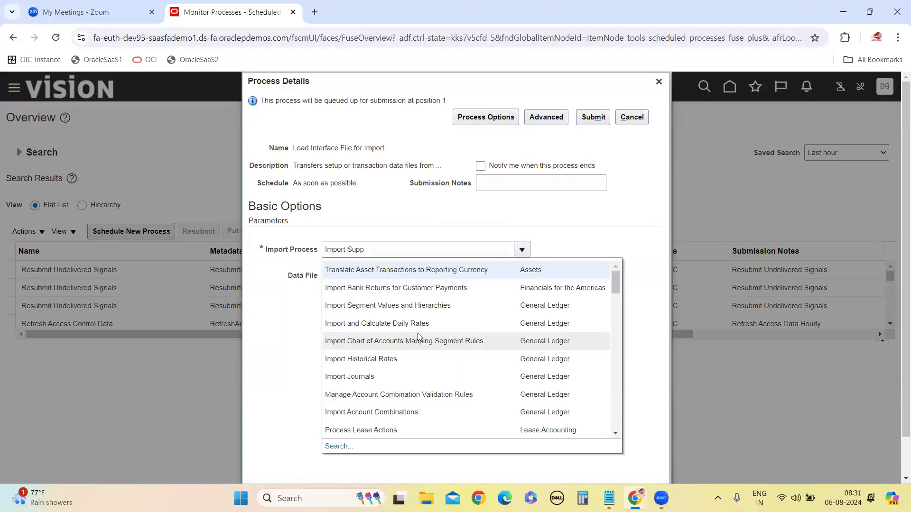
{"action": "scroll", "coordinate": [394, 385], "scroll_direction": "down", "scroll_amount": 4}
{"action": "scroll", "coordinate": [394, 393], "scroll_direction": "down", "scroll_amount": 10}
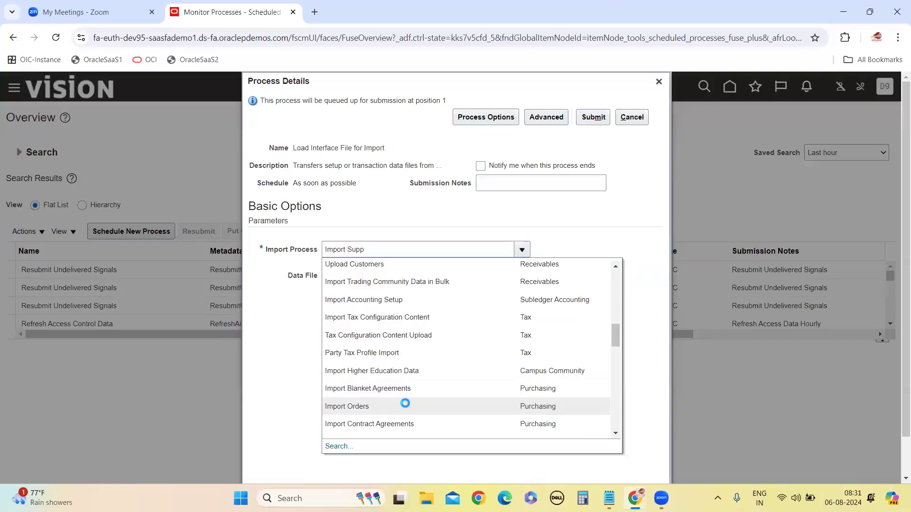
{"action": "scroll", "coordinate": [404, 392], "scroll_direction": "down", "scroll_amount": 3}
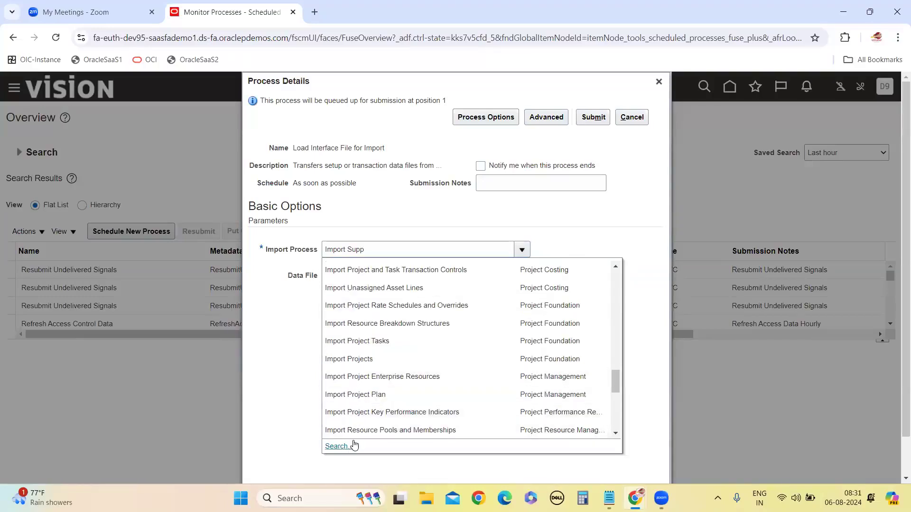
{"action": "left_click", "coordinate": [339, 446]}
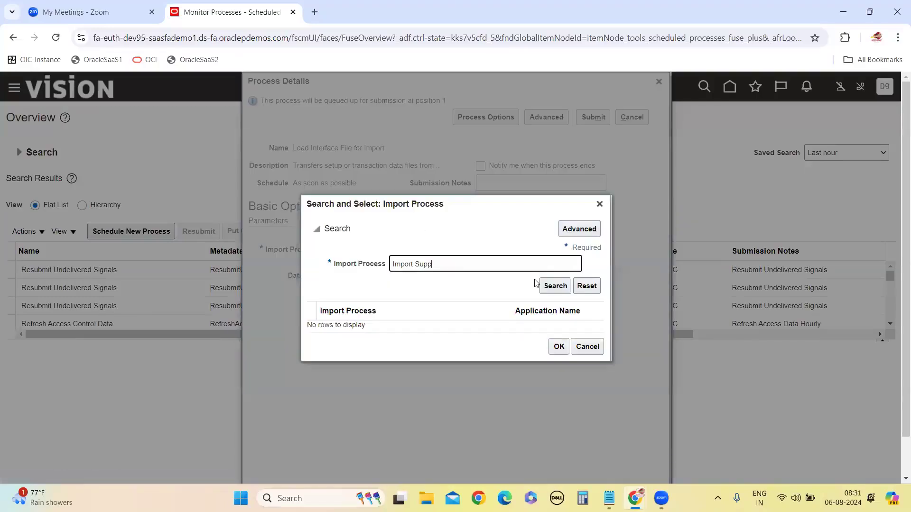
{"action": "left_click", "coordinate": [552, 288]}
{"action": "left_click", "coordinate": [382, 344]}
{"action": "left_click", "coordinate": [558, 423]}
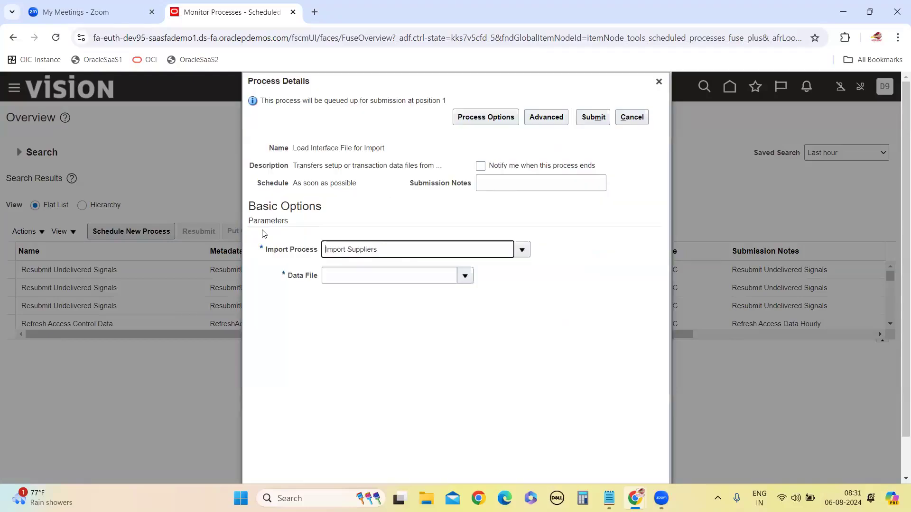
Start uploading a new file for the Data File parameter and browse to the FBDI folder inside DATALOAD_AUGUST_24
{"action": "left_click", "coordinate": [407, 277]}
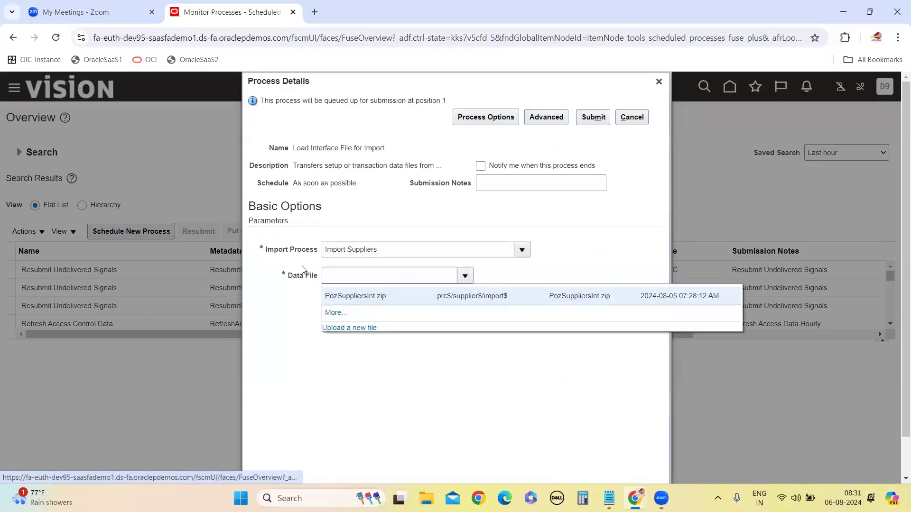
{"action": "left_click", "coordinate": [349, 328]}
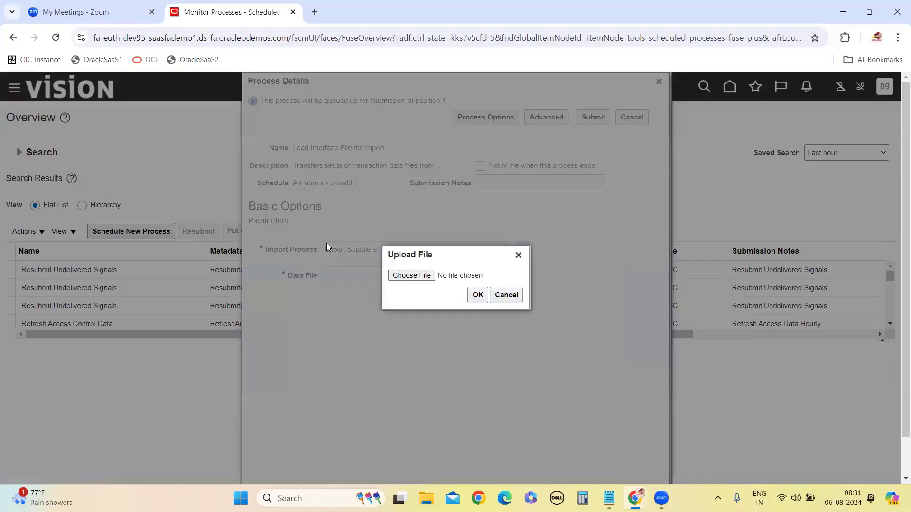
{"action": "left_click", "coordinate": [412, 275]}
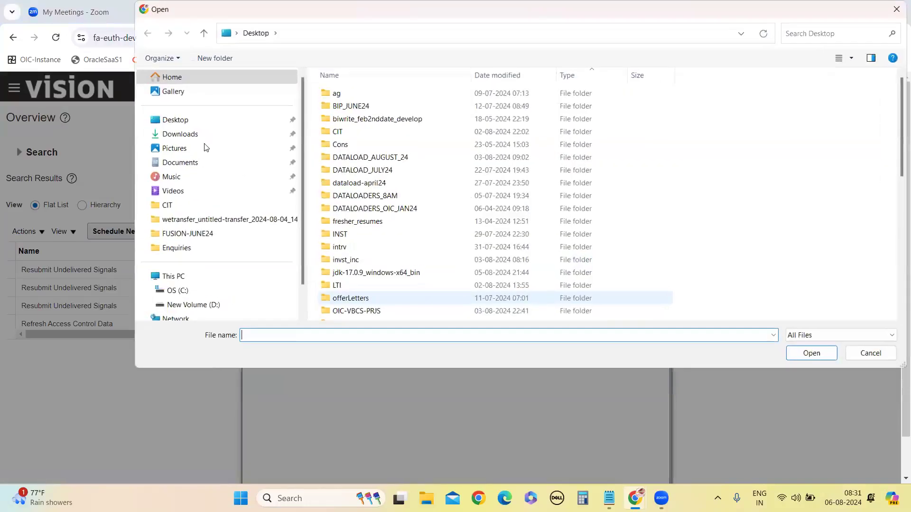
{"action": "double_click", "coordinate": [389, 157]}
{"action": "scroll", "coordinate": [361, 284], "scroll_direction": "down", "scroll_amount": 1}
{"action": "double_click", "coordinate": [352, 300]}
Rename the PozSuppliersInt_RUN1_05082024 zip file to PozSuppliersInt_RUN1_06082024
{"action": "left_click", "coordinate": [381, 110]}
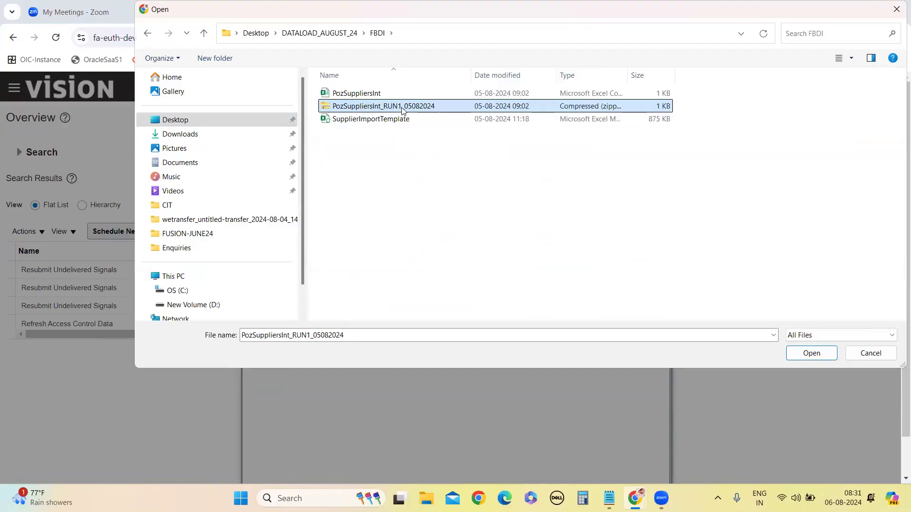
{"action": "key", "text": "shift+F10"}
{"action": "left_click", "coordinate": [463, 409]}
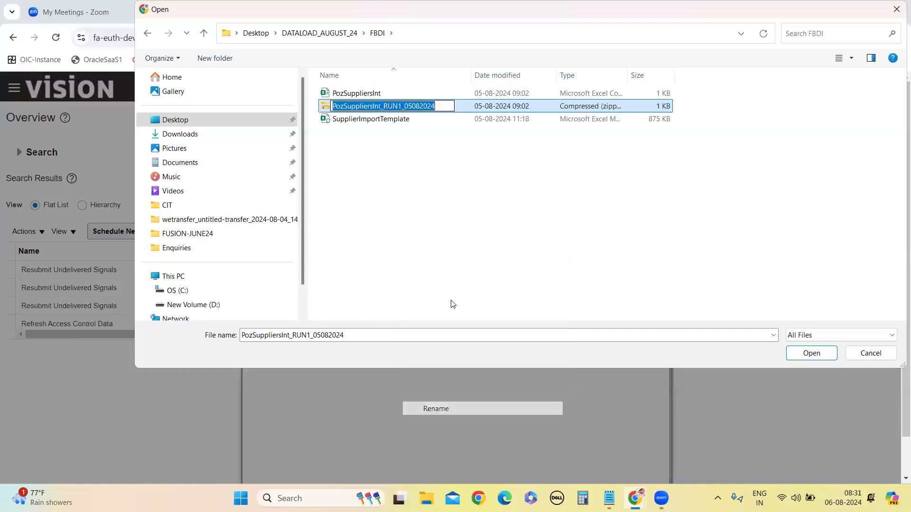
{"action": "left_click", "coordinate": [411, 106]}
{"action": "key", "text": "BackSpace"}
{"action": "type", "text": "6"}
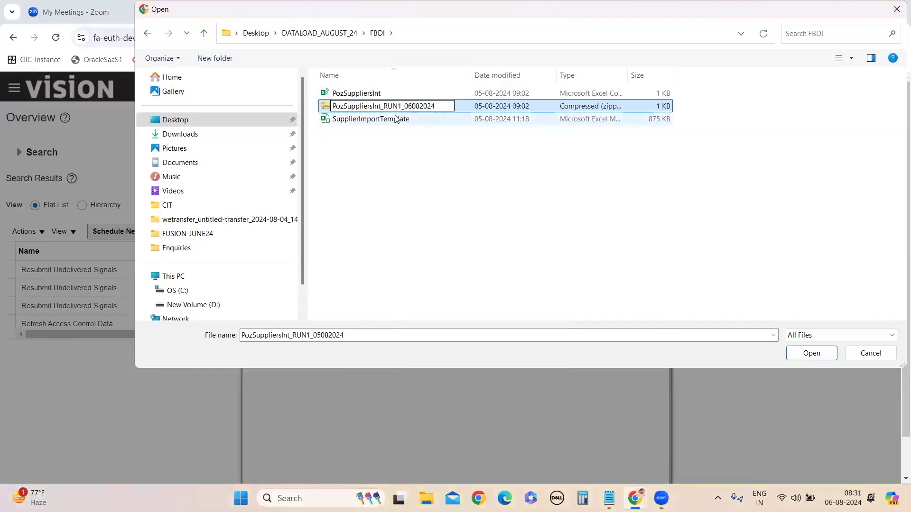
{"action": "key", "text": "Return"}
Upload the renamed PozSuppliersInt_RUN1_06082024.zip as the Data File and highlight the job name
{"action": "left_click", "coordinate": [811, 352]}
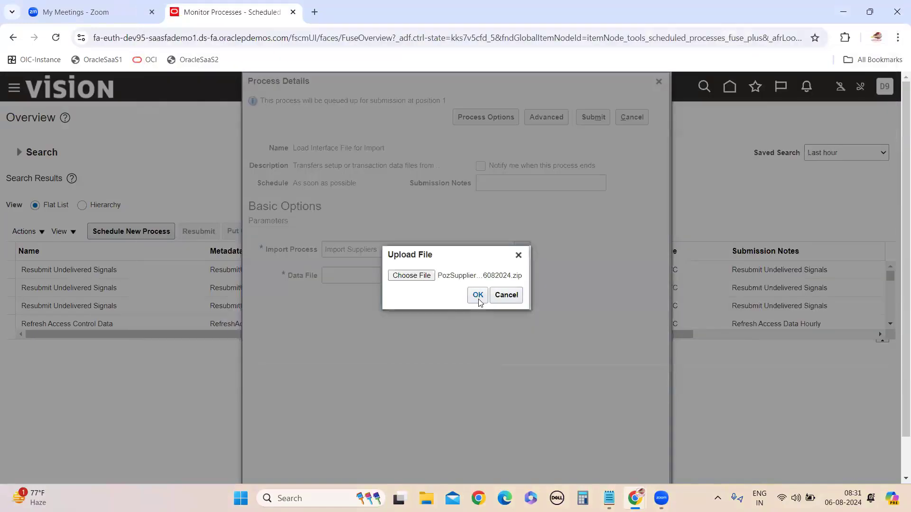
{"action": "left_click", "coordinate": [478, 297]}
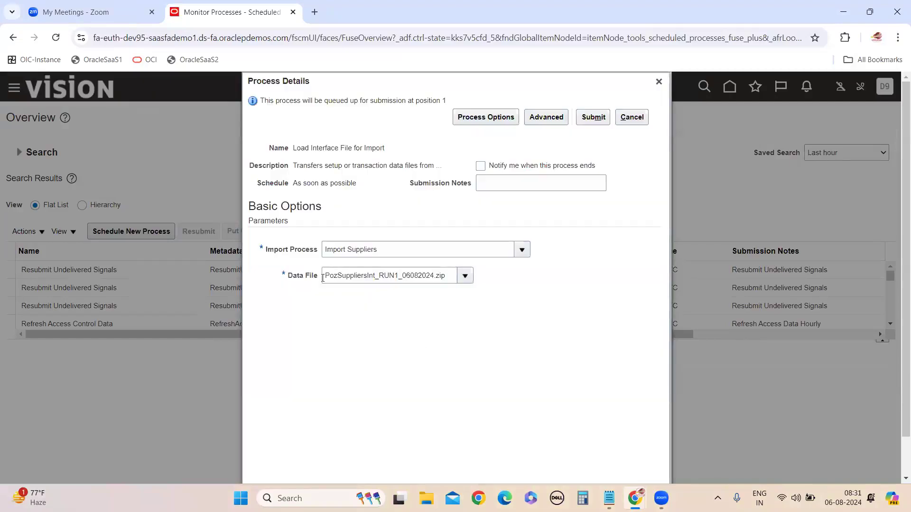
{"action": "left_click_drag", "start_coordinate": [294, 148], "coordinate": [394, 148]}
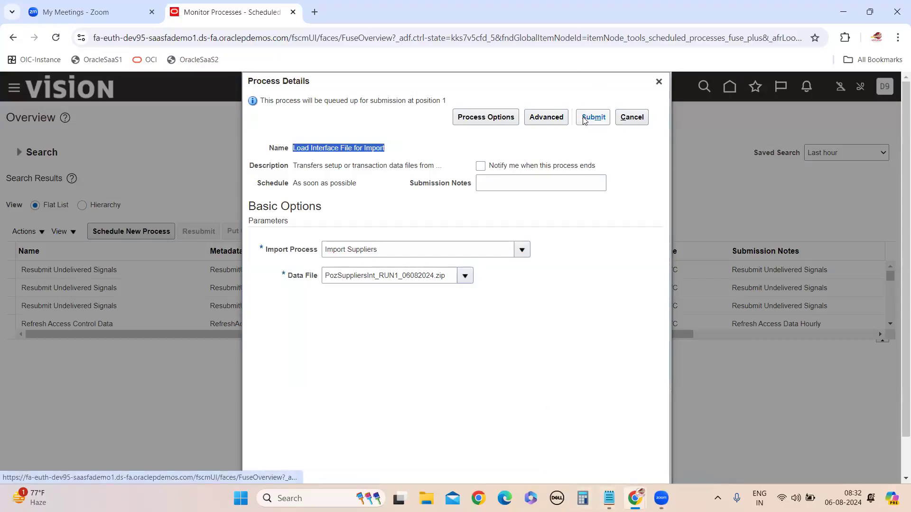
Switch to Notepad and add the line "when we press the submit" below the Data File note
{"action": "left_click", "coordinate": [610, 498]}
{"action": "left_click", "coordinate": [305, 346]}
{"action": "left_click", "coordinate": [243, 293]}
{"action": "type", "text": "When we press the submit"}
{"action": "key", "text": "Return"}
{"action": "key", "text": "Return"}
Add the line "the file wil be placed into UCM" below the submit note
{"action": "type", "text": "the file "}
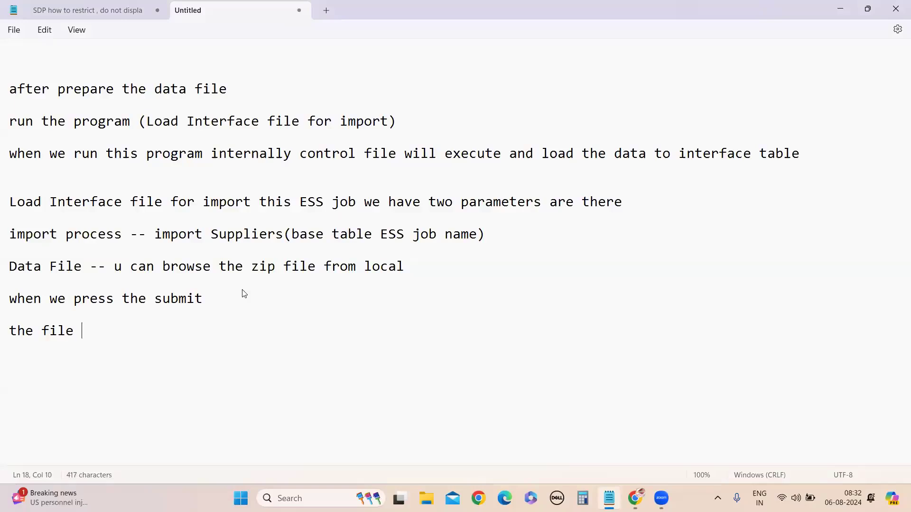
{"action": "type", "text": "wil be s"}
{"action": "type", "text": "it"}
{"action": "key", "text": "BackSpace"}
{"action": "key", "text": "BackSpace"}
{"action": "key", "text": "BackSpace"}
{"action": "key", "text": "BackSpace"}
{"action": "type", "text": "placed in"}
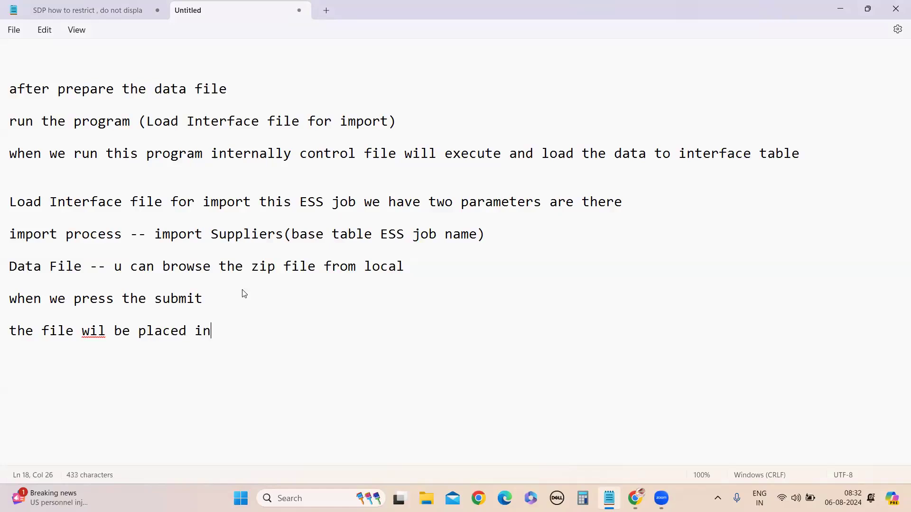
{"action": "type", "text": "to UCM"}
{"action": "key", "text": "Return"}
{"action": "key", "text": "Return"}
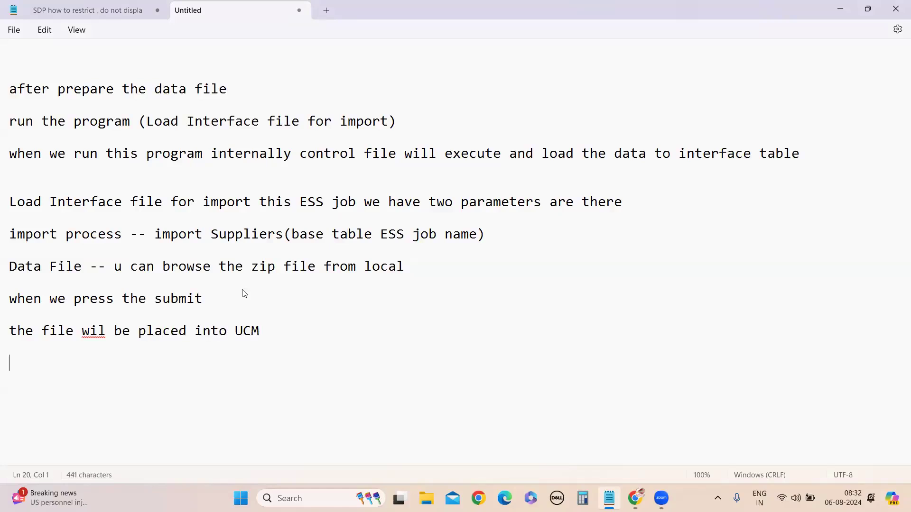
Correct the misspelled "wil" to "will" in the UCM line
{"action": "left_click", "coordinate": [98, 332]}
{"action": "left_click", "coordinate": [85, 353]}
{"action": "left_click", "coordinate": [143, 367]}
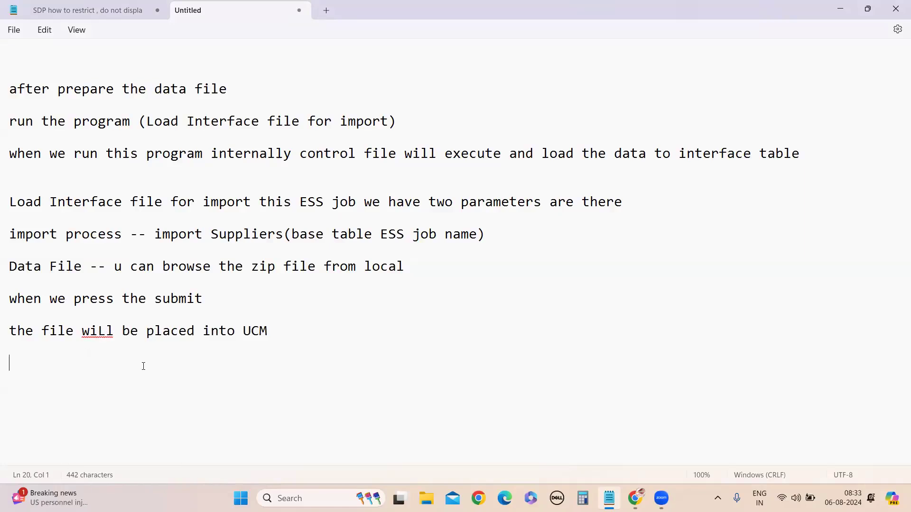
{"action": "left_click", "coordinate": [102, 332]}
{"action": "key", "text": "BackSpace"}
{"action": "type", "text": "L"}
{"action": "left_click", "coordinate": [105, 395]}
{"action": "left_click", "coordinate": [102, 332]}
{"action": "left_click", "coordinate": [84, 354]}
Add the line "the file data will store into interface table" below the UCM line
{"action": "left_click", "coordinate": [101, 366]}
{"action": "type", "text": "the file data wil str"}
{"action": "key", "text": "BackSpace"}
{"action": "type", "text": "ore "}
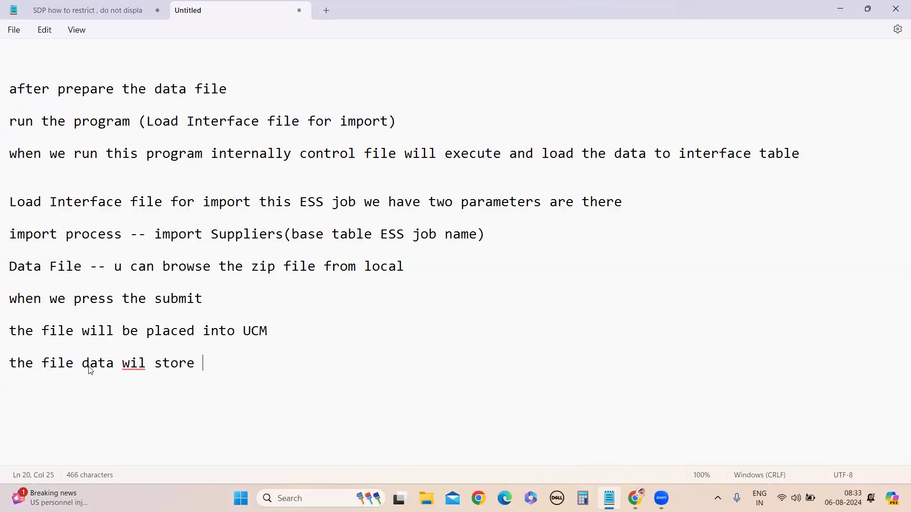
{"action": "type", "text": "into interface table"}
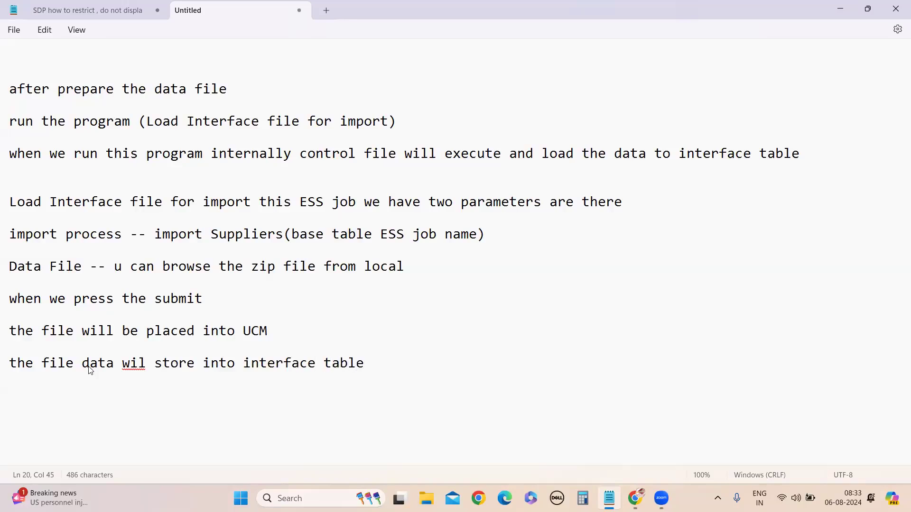
{"action": "left_click", "coordinate": [146, 369]}
{"action": "type", "text": "l"}
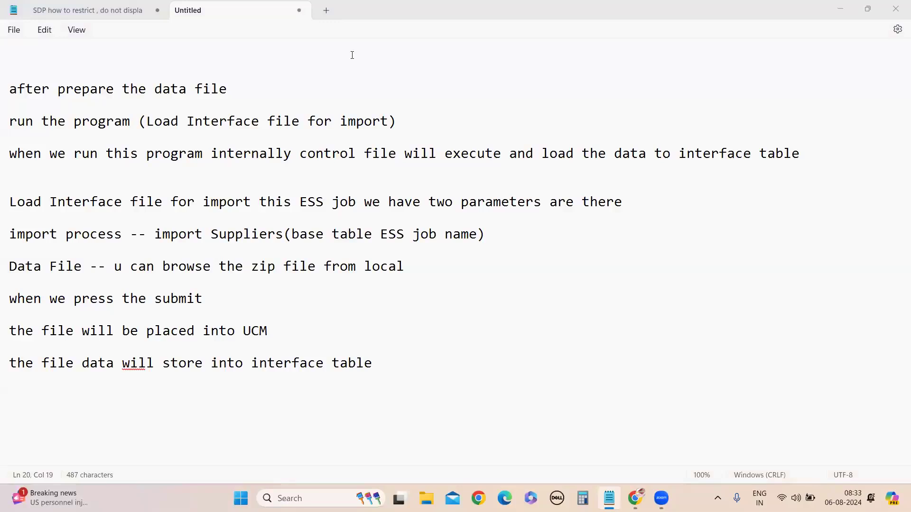
{"action": "left_click", "coordinate": [271, 316]}
{"action": "left_click", "coordinate": [256, 396]}
{"action": "left_click", "coordinate": [325, 331]}
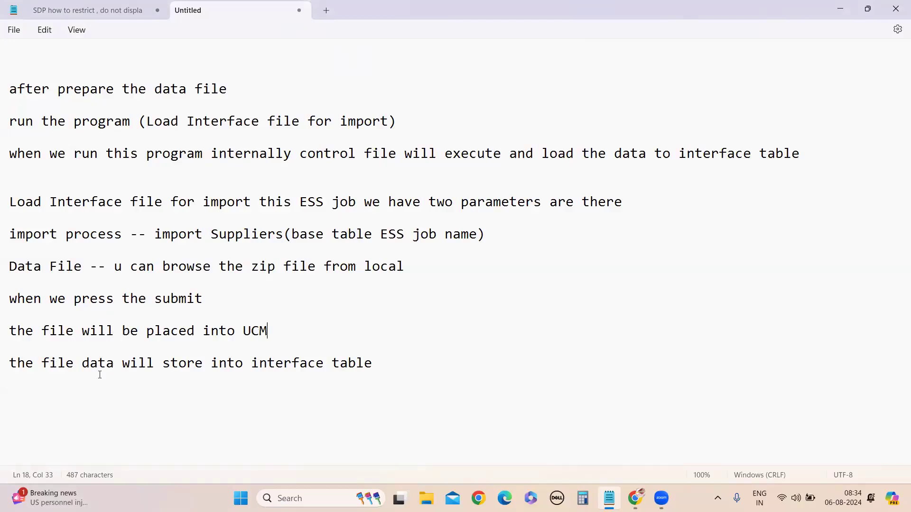
{"action": "left_click", "coordinate": [335, 400]}
{"action": "left_click_drag", "start_coordinate": [149, 126], "coordinate": [389, 128]}
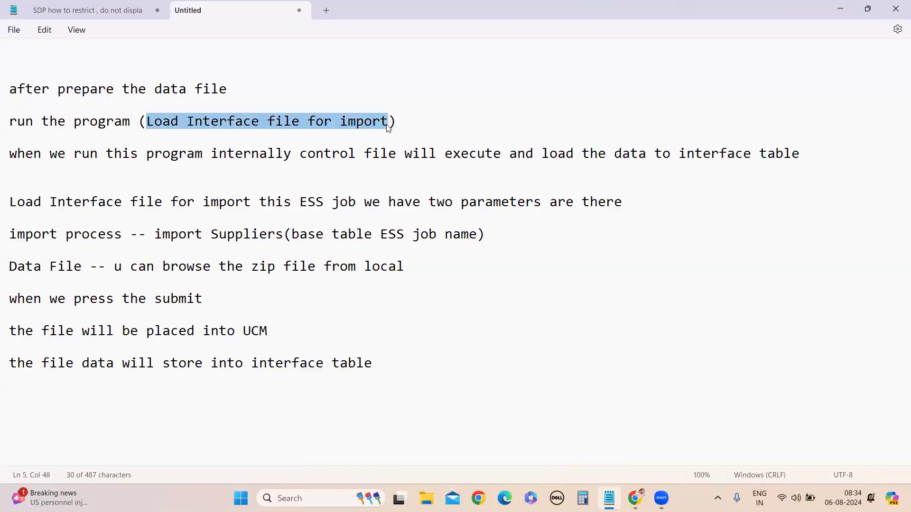
{"action": "left_click", "coordinate": [179, 395]}
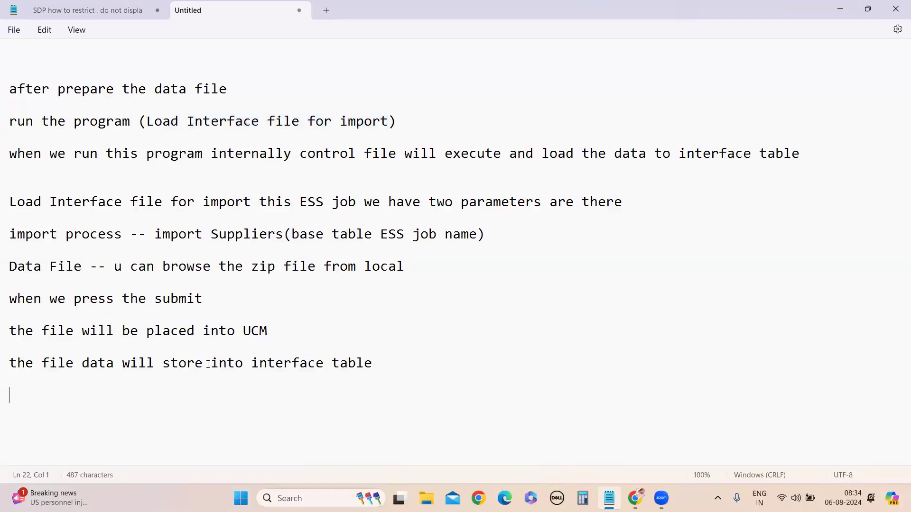
Copy the phrase "when we run this program" onto its own line above the parameters note, with blank lines after it
{"action": "left_click", "coordinate": [10, 155]}
{"action": "left_click_drag", "start_coordinate": [12, 155], "coordinate": [203, 154]}
{"action": "left_click", "coordinate": [94, 178]}
{"action": "type", "text": "when we run this program"}
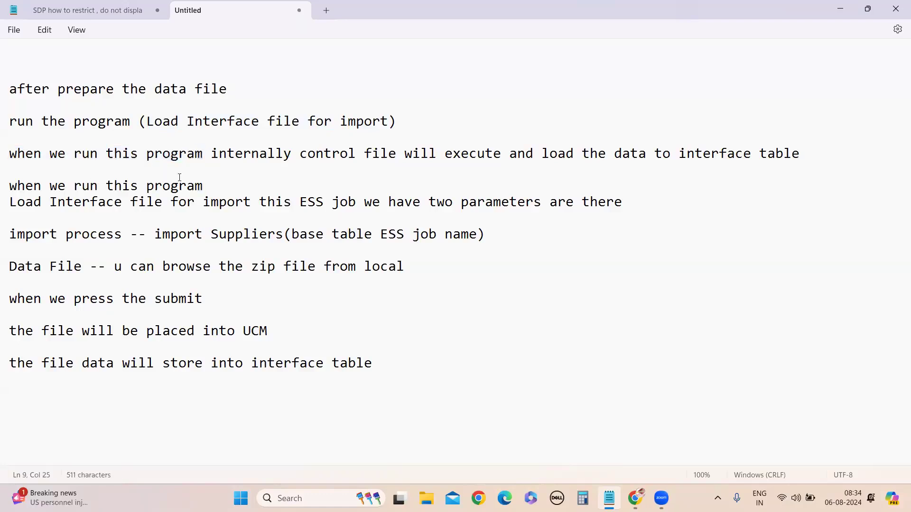
{"action": "key", "text": "Return"}
{"action": "key", "text": "Return"}
Complete the copied line with "there are two child programs also will execute"
{"action": "left_click", "coordinate": [223, 185]}
{"action": "type", "text": "there"}
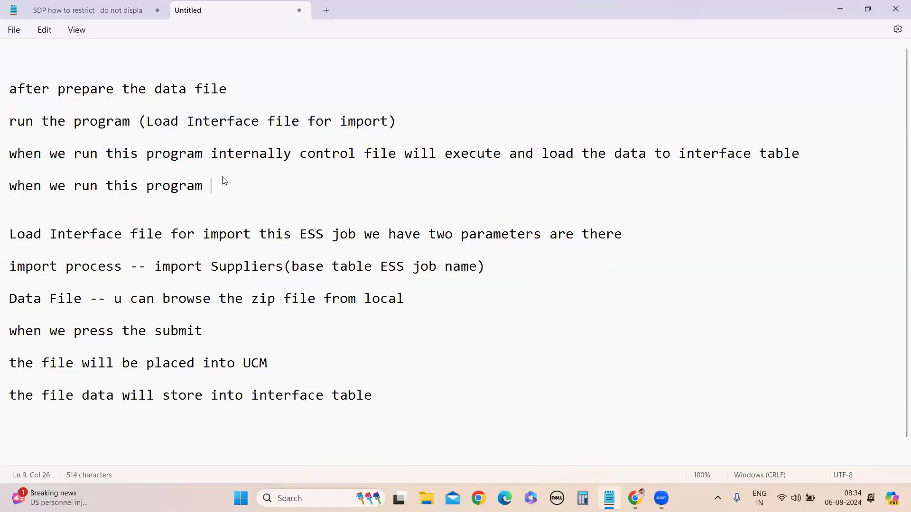
{"action": "type", "text": " are t"}
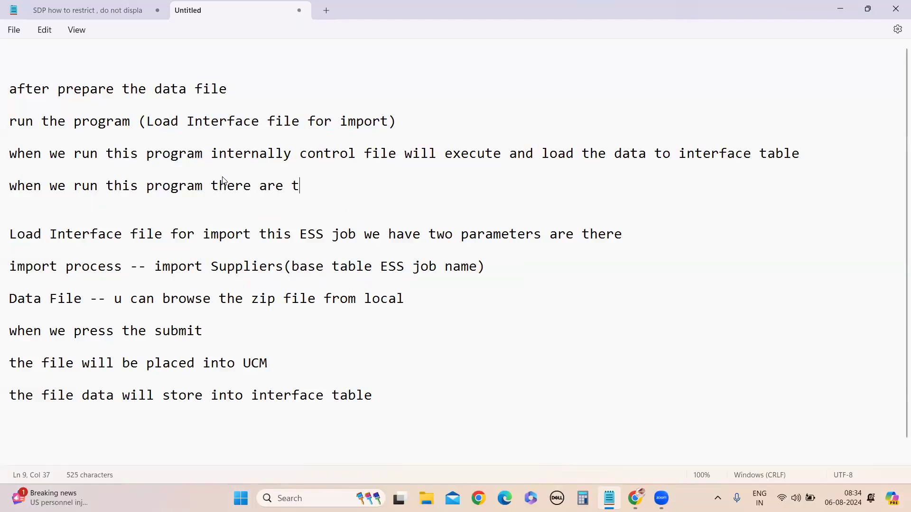
{"action": "type", "text": "wo child programs als"}
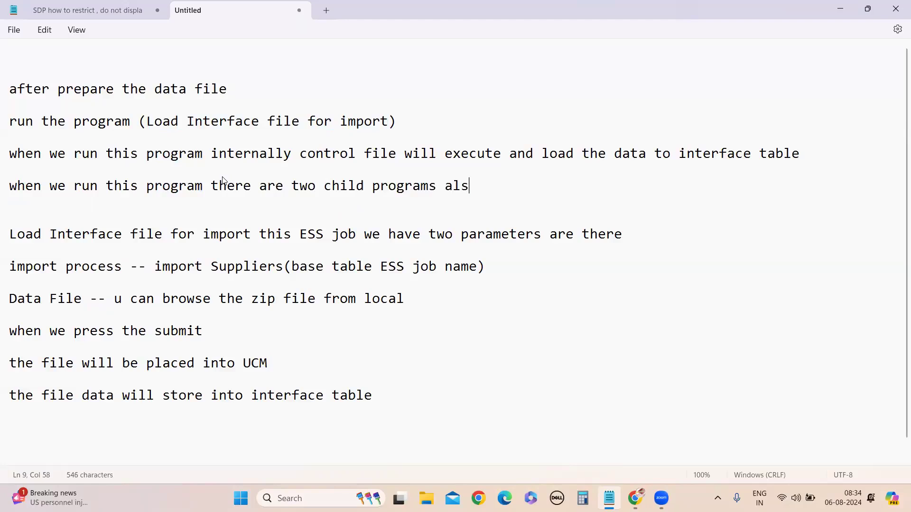
{"action": "type", "text": "o wil execute"}
{"action": "key", "text": "Return"}
{"action": "key", "text": "Return"}
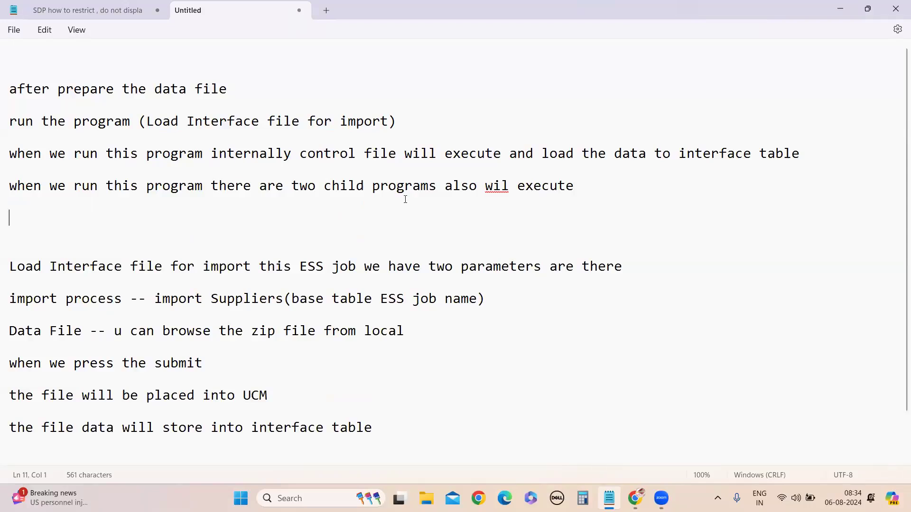
{"action": "type", "text": "l"}
{"action": "left_click", "coordinate": [383, 243]}
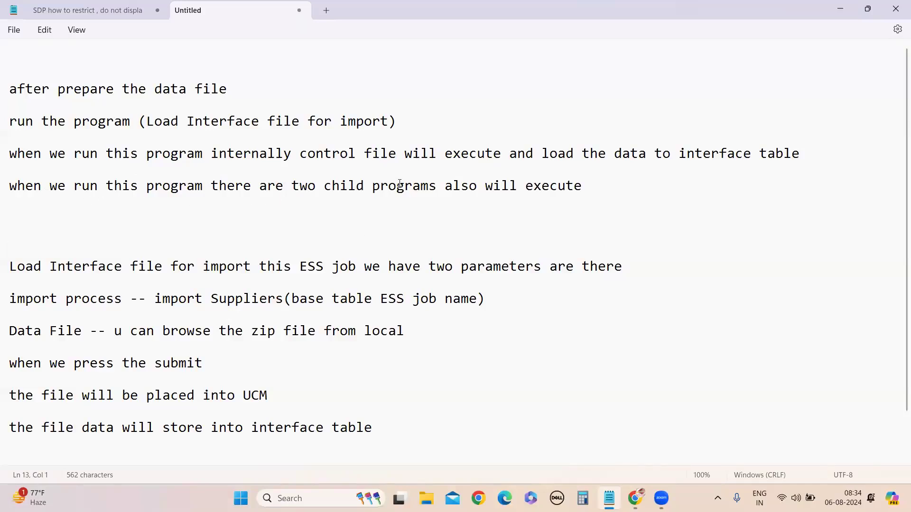
Start a numbered list with "1)" below the child programs line
{"action": "left_click", "coordinate": [317, 202]}
{"action": "key", "text": "Return"}
{"action": "type", "text": "1)"}
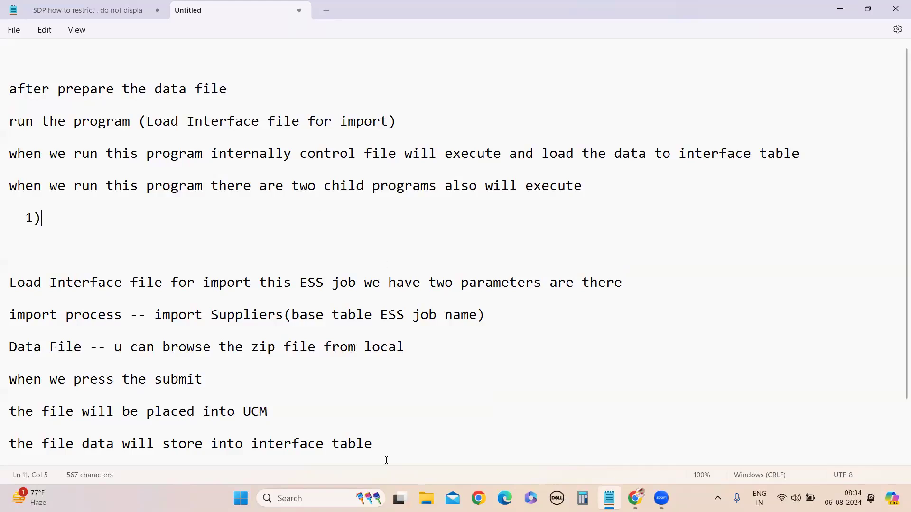
Switch to Chrome, submit the Load Interface File for Import process and highlight its process ID in the confirmation
{"action": "left_click", "coordinate": [635, 499]}
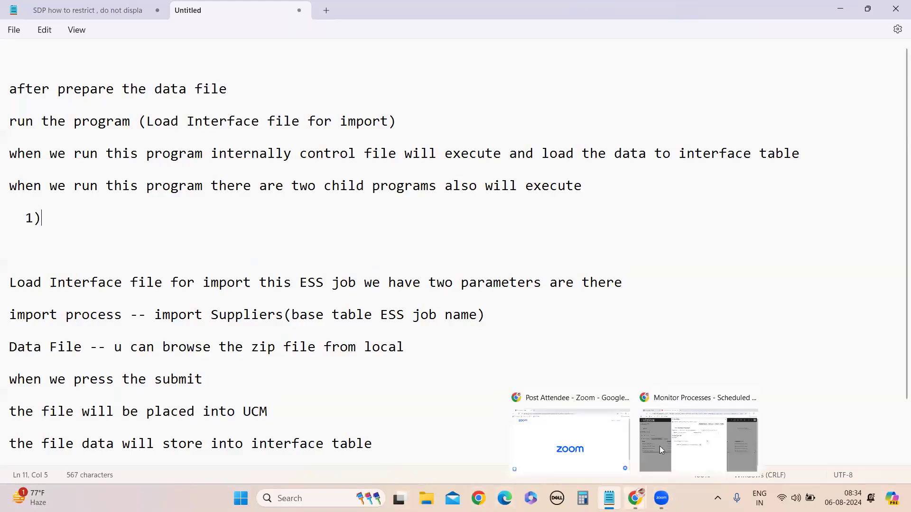
{"action": "left_click", "coordinate": [699, 441]}
{"action": "left_click", "coordinate": [599, 118]}
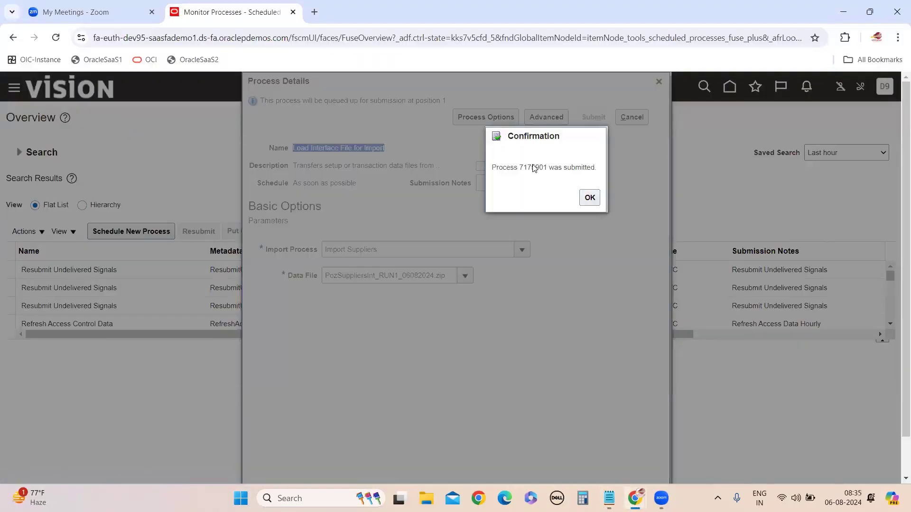
{"action": "double_click", "coordinate": [532, 169]}
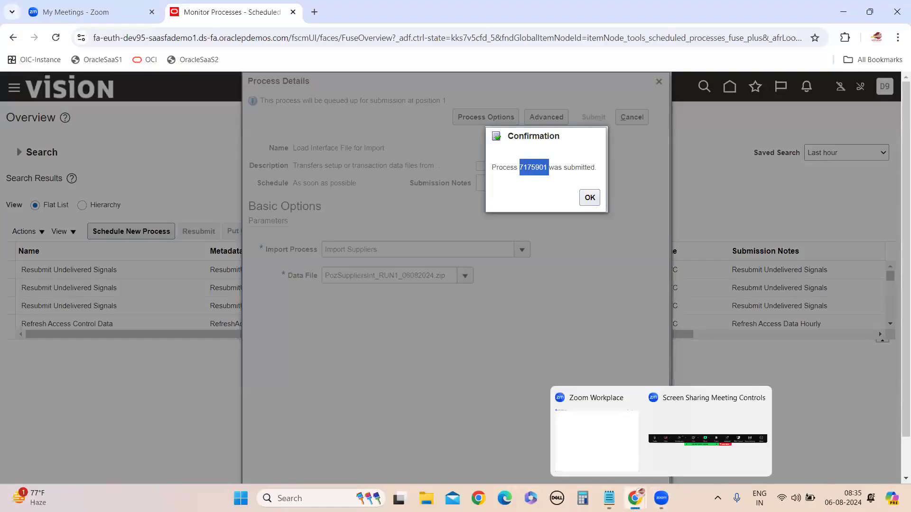
Switch to Notepad and add the line "when we press the submit one process id will be create" at the end of the notes
{"action": "left_click", "coordinate": [631, 445]}
{"action": "left_click", "coordinate": [265, 417]}
{"action": "type", "text": "when we press the submit one process id wil be create"}
{"action": "key", "text": "Return"}
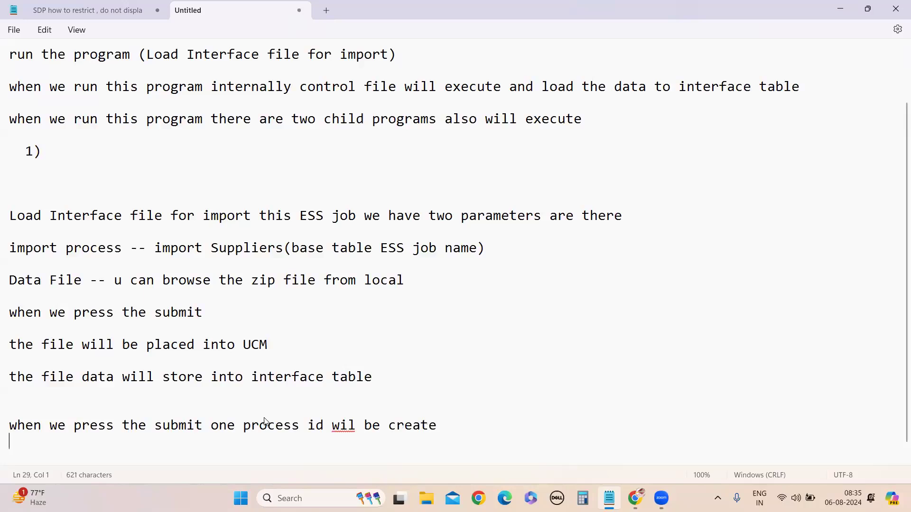
{"action": "left_click", "coordinate": [353, 427]}
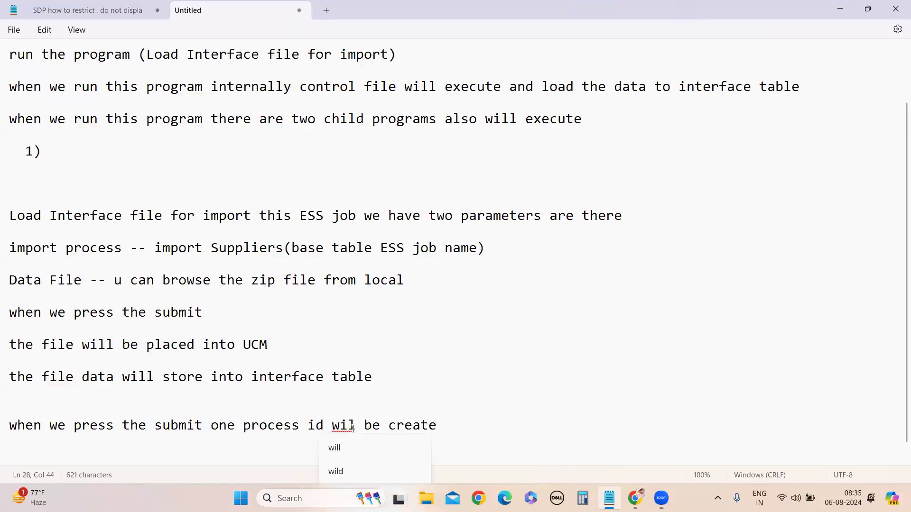
{"action": "type", "text": "l"}
{"action": "left_click", "coordinate": [293, 407]}
{"action": "left_click", "coordinate": [281, 442]}
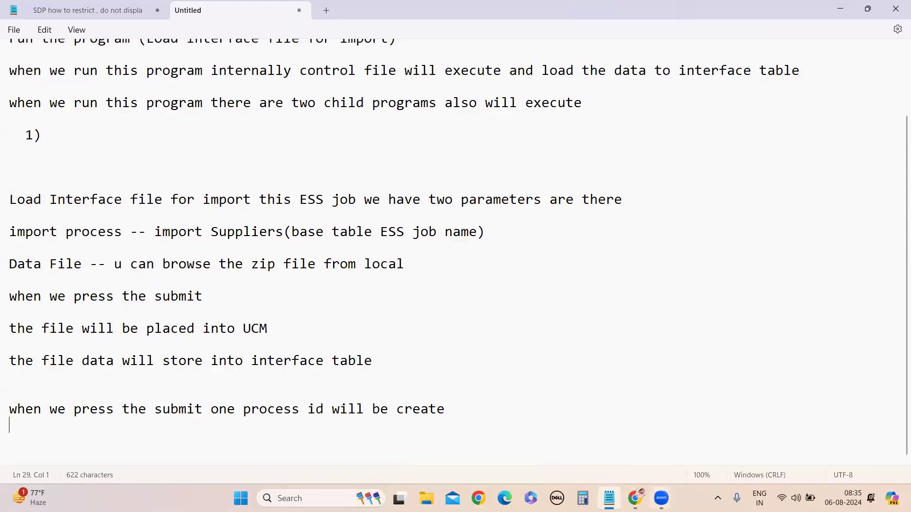
Switch back to Chrome, dismiss the submission confirmation and show the details of the submitted Load Interface File for Import process
{"action": "mouse_move", "coordinate": [636, 498]}
{"action": "left_click", "coordinate": [662, 464]}
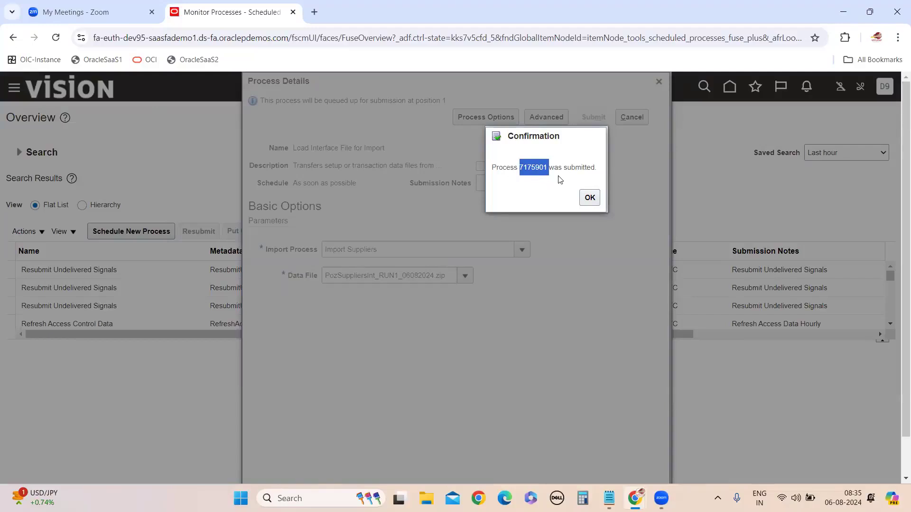
{"action": "left_click", "coordinate": [591, 199]}
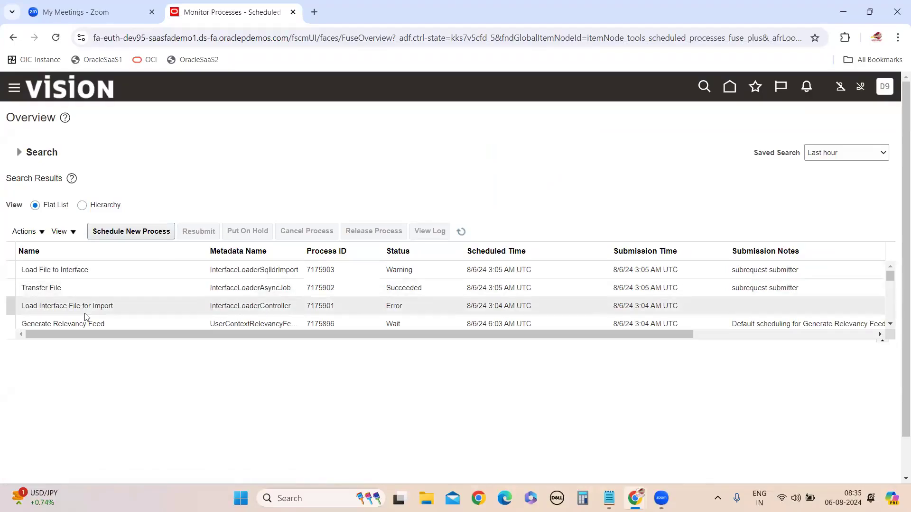
{"action": "left_click", "coordinate": [48, 309]}
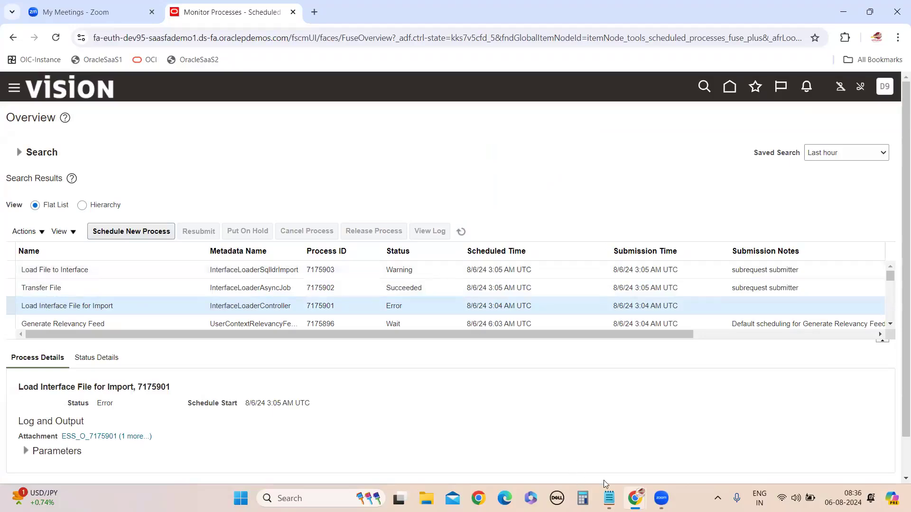
Switch to Notepad, complete list item 1) as "tranfer file" and start a new item "2)" below it
{"action": "left_click", "coordinate": [609, 496]}
{"action": "left_click", "coordinate": [92, 136]}
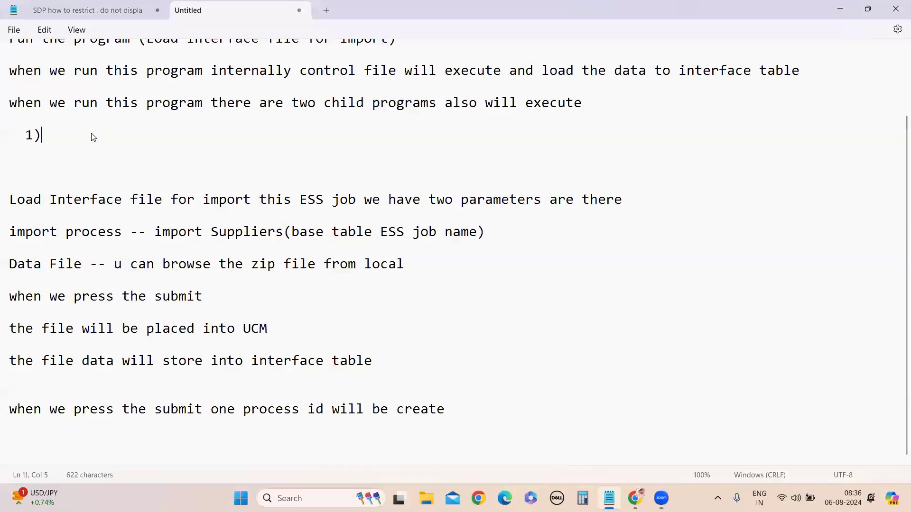
{"action": "type", "text": "tranfer file"}
{"action": "key", "text": "Return"}
{"action": "type", "text": "2)"}
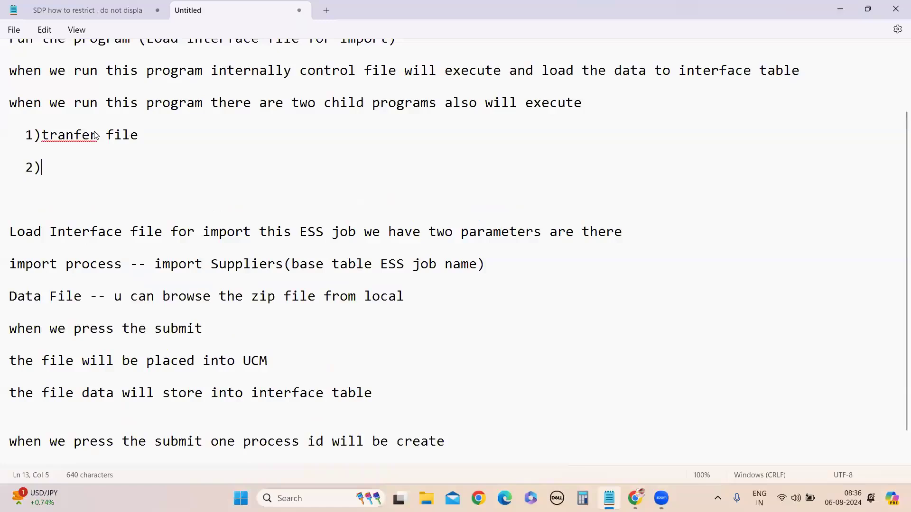
Check the other child program's name in Chrome's process list, then enter "load file to interface" as item 2) in the Notepad notes
{"action": "mouse_move", "coordinate": [636, 498]}
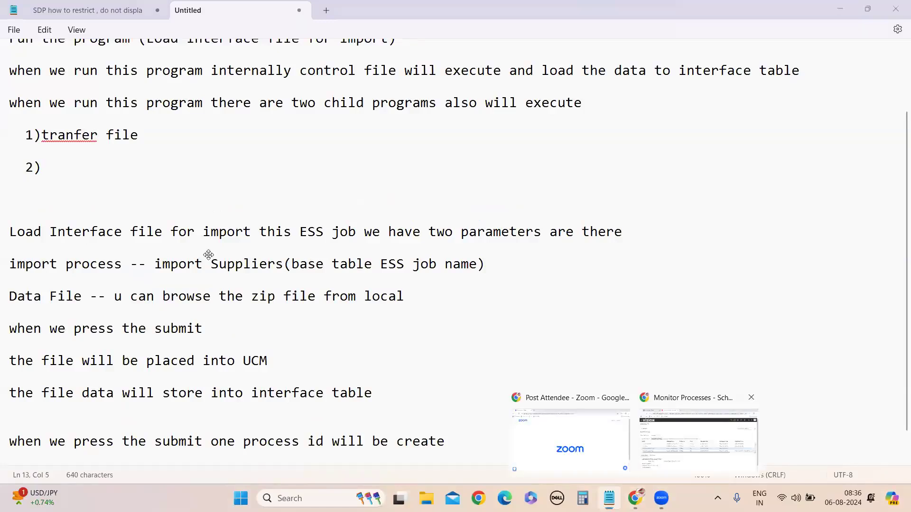
{"action": "left_click", "coordinate": [659, 434]}
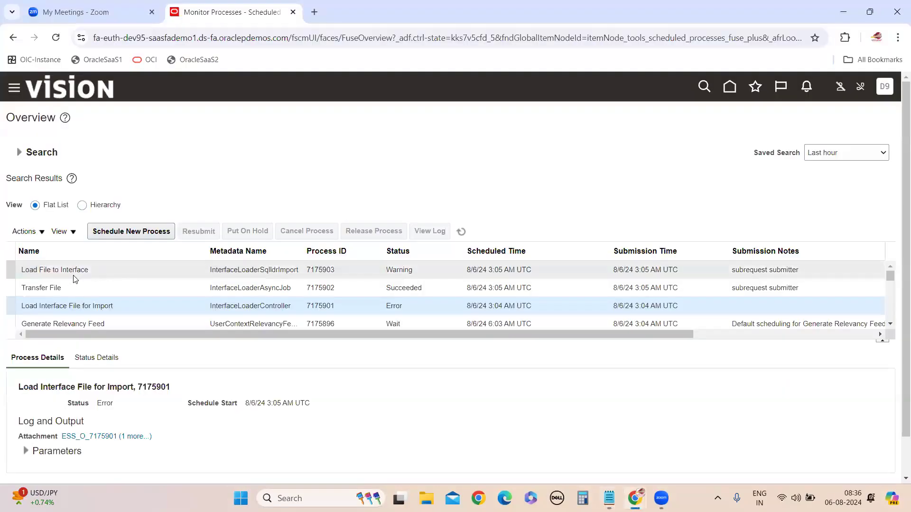
{"action": "left_click", "coordinate": [619, 460]}
{"action": "type", "text": "load fi"}
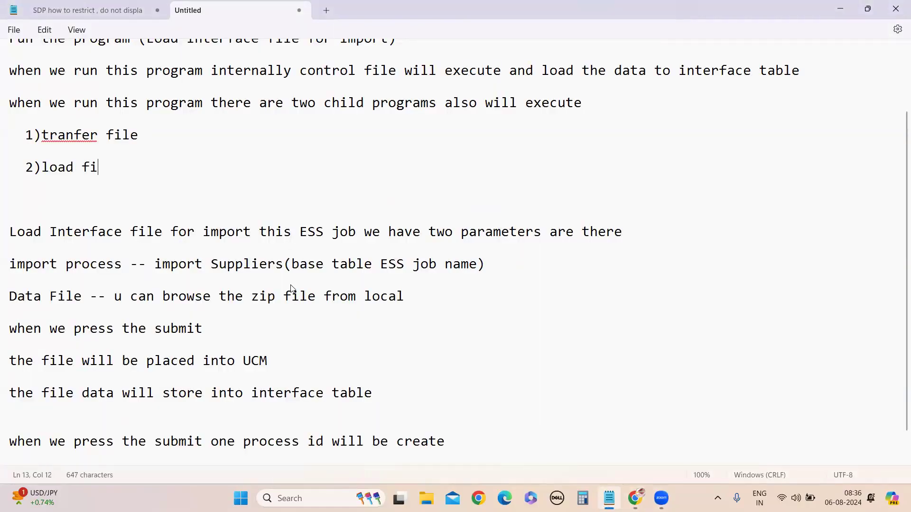
{"action": "type", "text": "le to interface"}
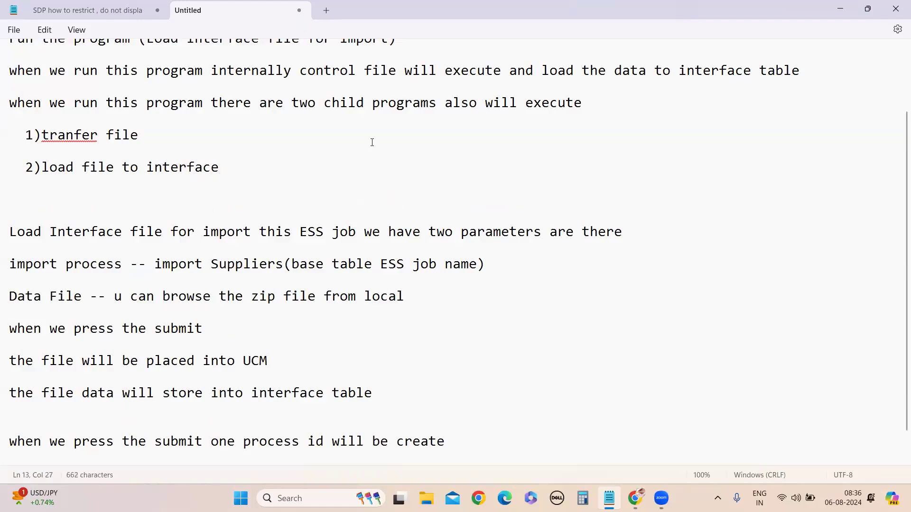
Highlight the program name "Load Interface file for import" in the notes and review the lines below it
{"action": "scroll", "coordinate": [373, 142], "scroll_direction": "up", "scroll_amount": 2}
{"action": "left_click_drag", "start_coordinate": [148, 123], "coordinate": [389, 124]}
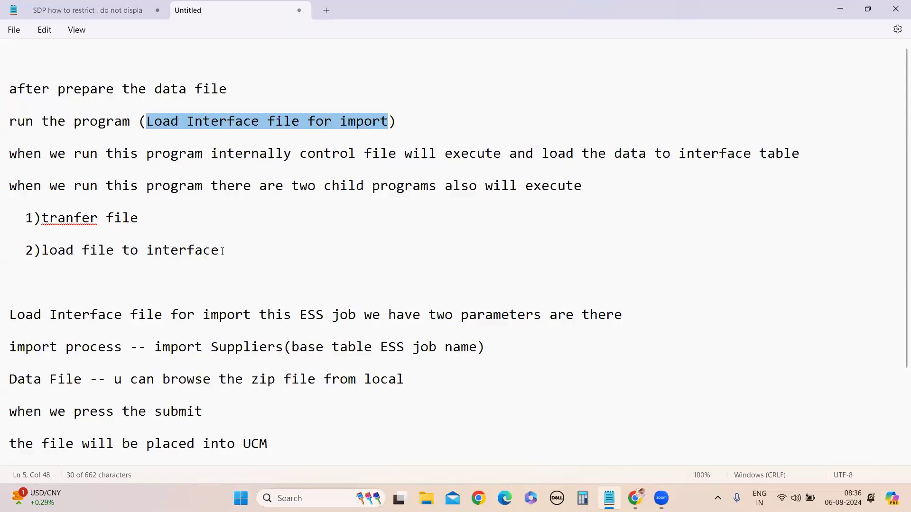
{"action": "scroll", "coordinate": [151, 258], "scroll_direction": "down", "scroll_amount": 2}
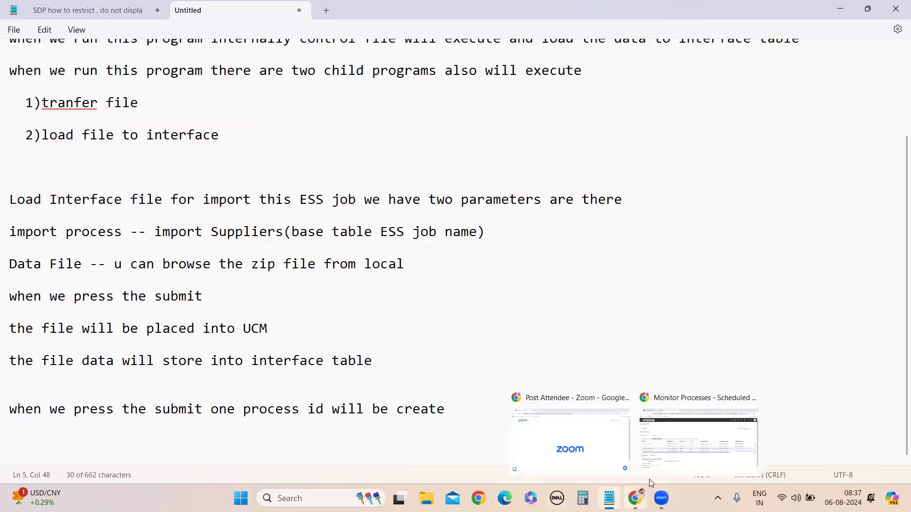
Switch to Chrome and refresh the scheduled processes list
{"action": "key", "text": "alt+Tab"}
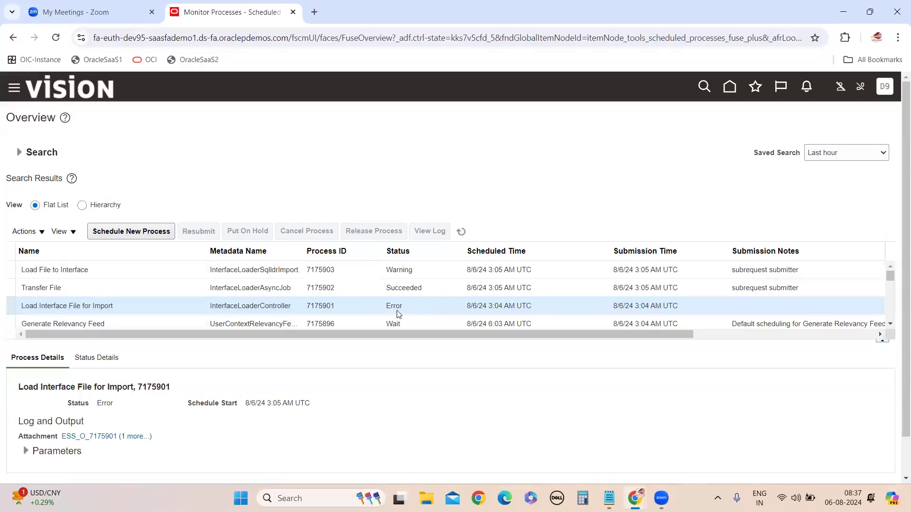
{"action": "left_click", "coordinate": [460, 232]}
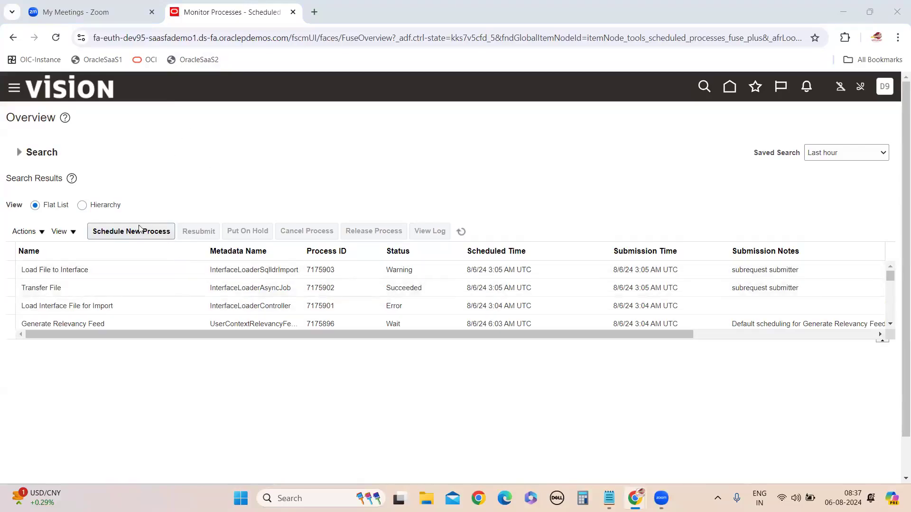
Copy the instance's base URL and open it with "cs" appended in a new tab to reach Oracle WebCenter Content
{"action": "left_click", "coordinate": [140, 43]}
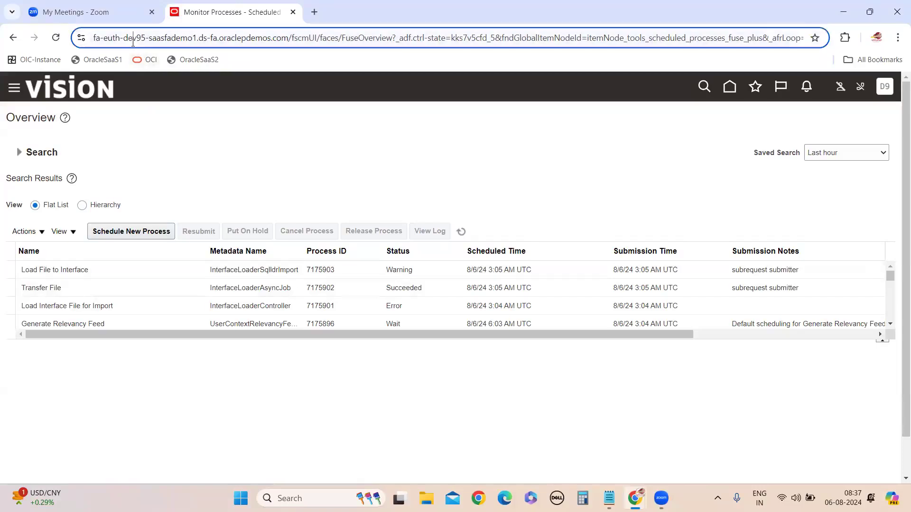
{"action": "key", "text": "Home"}
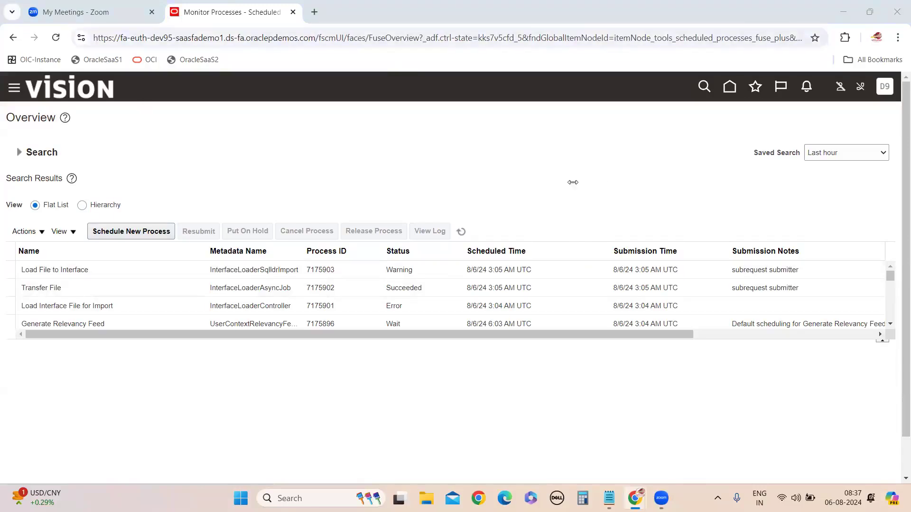
{"action": "left_click", "coordinate": [219, 41]}
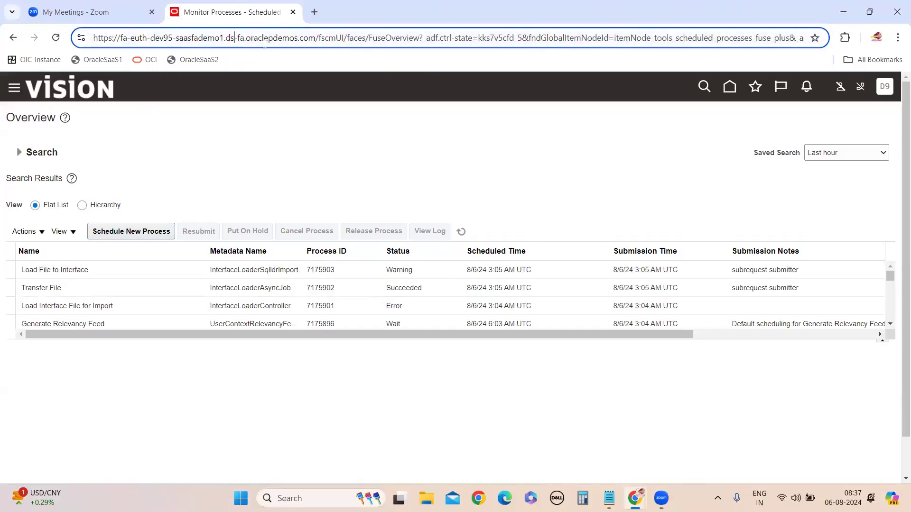
{"action": "left_click_drag", "start_coordinate": [319, 42], "coordinate": [316, 19]}
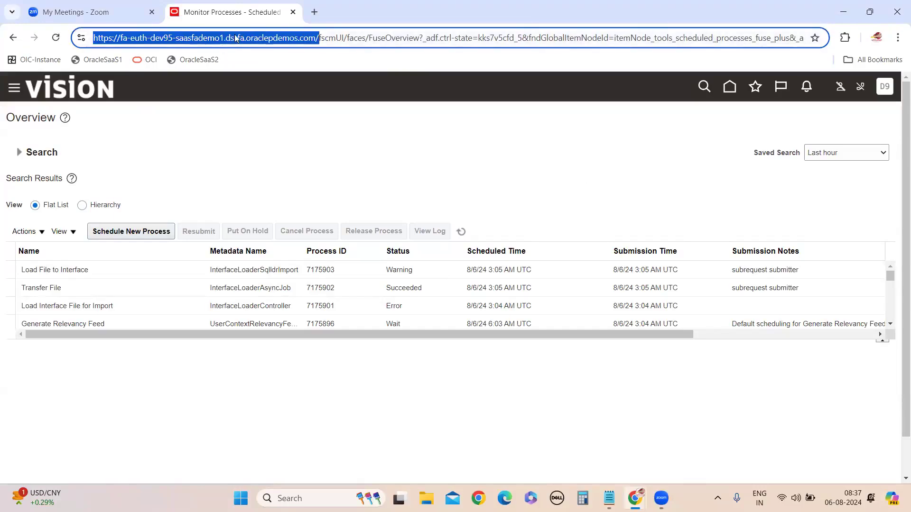
{"action": "left_click", "coordinate": [315, 12]}
{"action": "key", "text": "ctrl+v"}
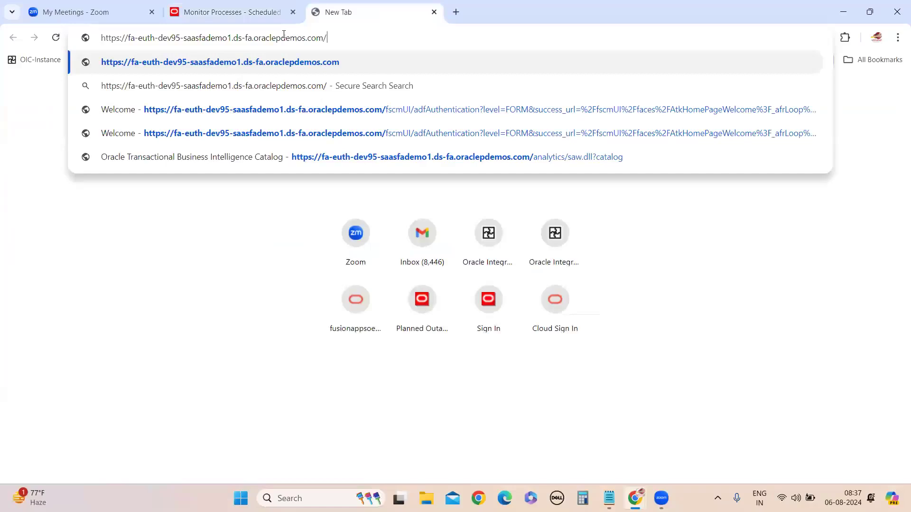
{"action": "type", "text": "cs"}
{"action": "key", "text": "Return"}
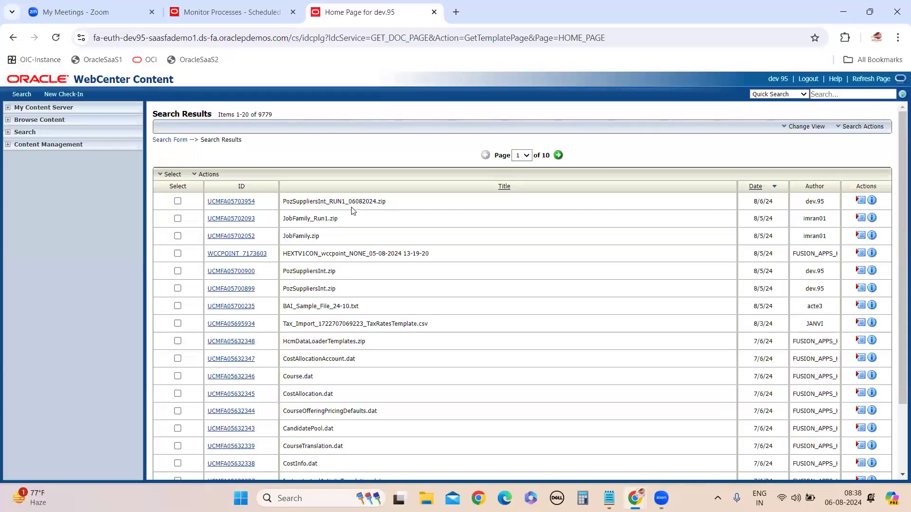
Return to the Monitor Processes tab, refresh the process list and look through it for the submitted load processes
{"action": "left_click", "coordinate": [237, 13]}
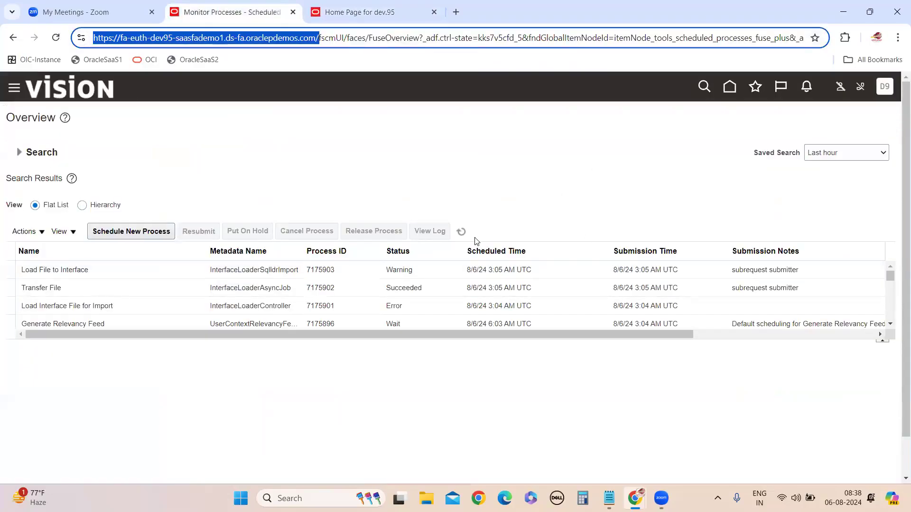
{"action": "left_click", "coordinate": [461, 232]}
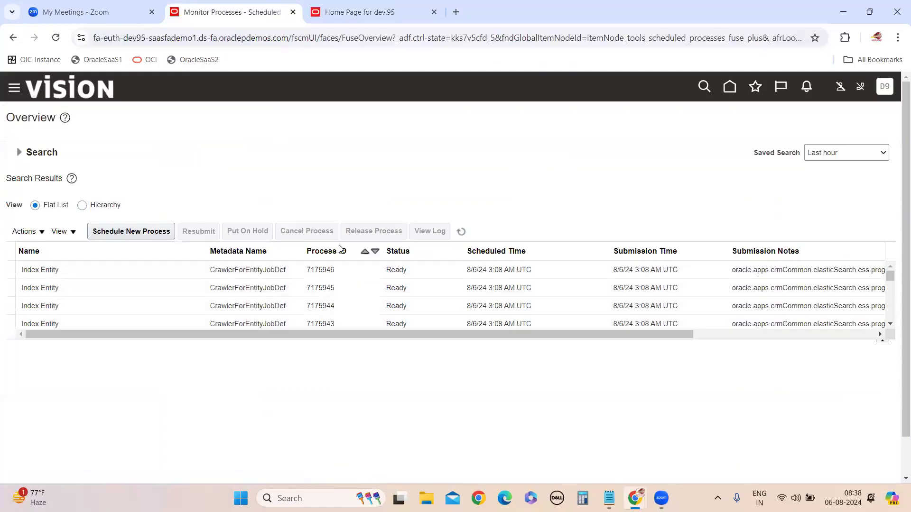
{"action": "scroll", "coordinate": [484, 226], "scroll_direction": "down", "scroll_amount": 1}
{"action": "scroll", "coordinate": [283, 223], "scroll_direction": "down", "scroll_amount": 5}
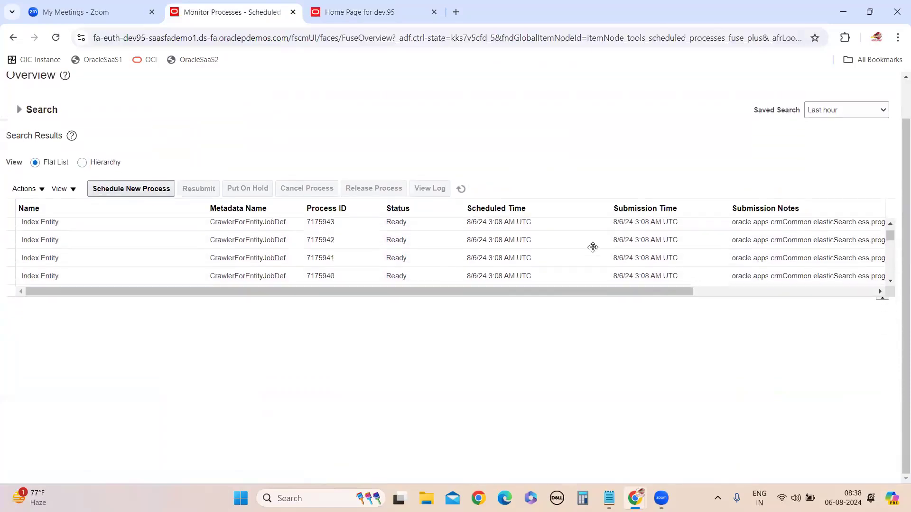
{"action": "scroll", "coordinate": [279, 244], "scroll_direction": "down", "scroll_amount": 10}
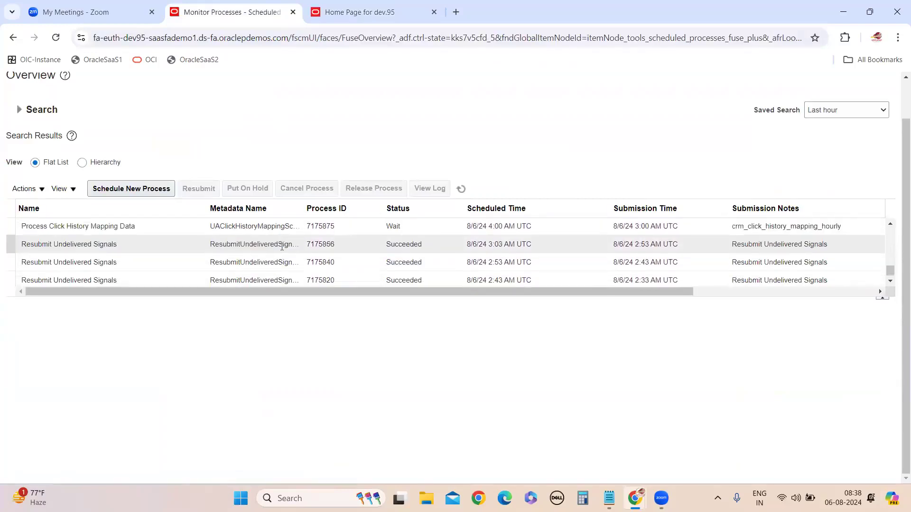
{"action": "scroll", "coordinate": [295, 251], "scroll_direction": "down", "scroll_amount": 1}
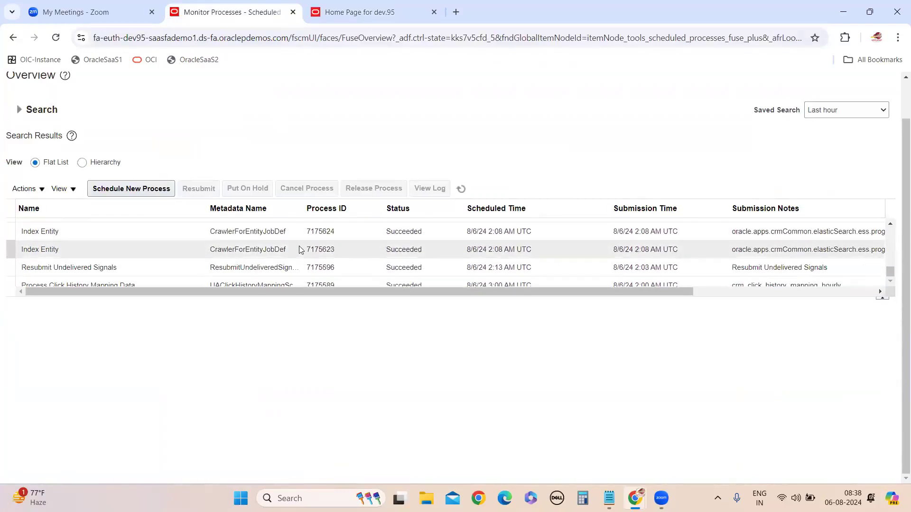
{"action": "scroll", "coordinate": [309, 257], "scroll_direction": "up", "scroll_amount": 20}
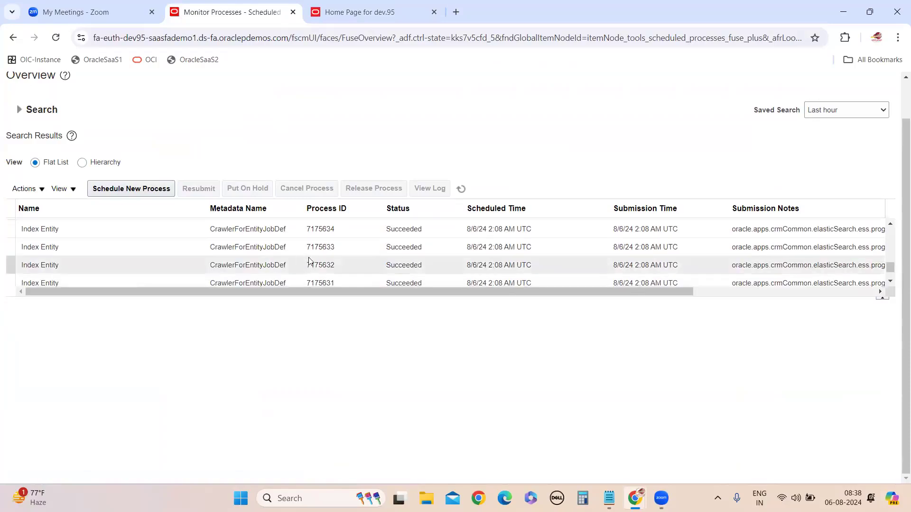
{"action": "scroll", "coordinate": [317, 266], "scroll_direction": "down", "scroll_amount": 15}
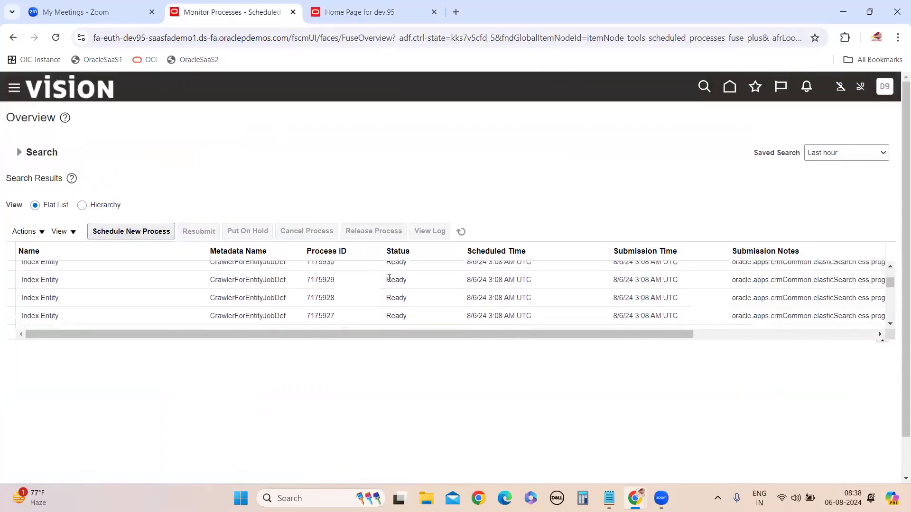
{"action": "scroll", "coordinate": [640, 291], "scroll_direction": "down", "scroll_amount": 5}
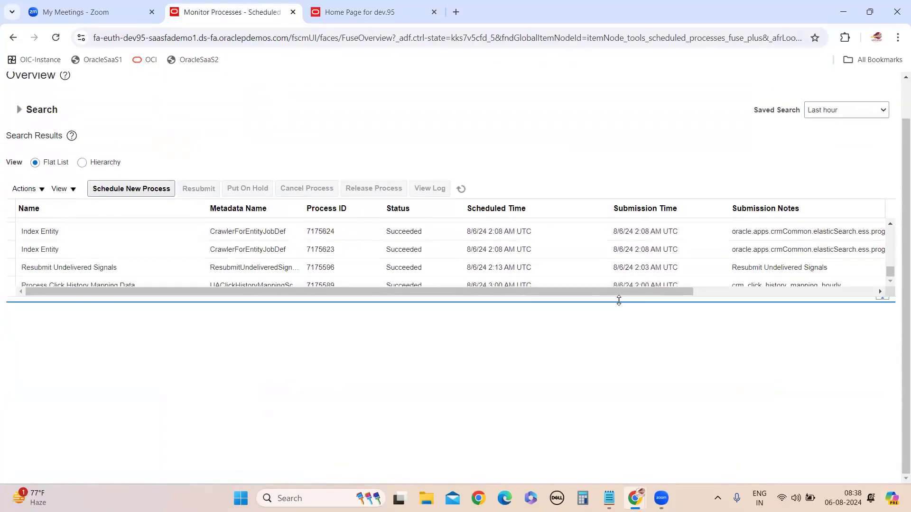
Expand the Search section, then locate and select the Load Interface File for Import process in the results
{"action": "left_click", "coordinate": [23, 110]}
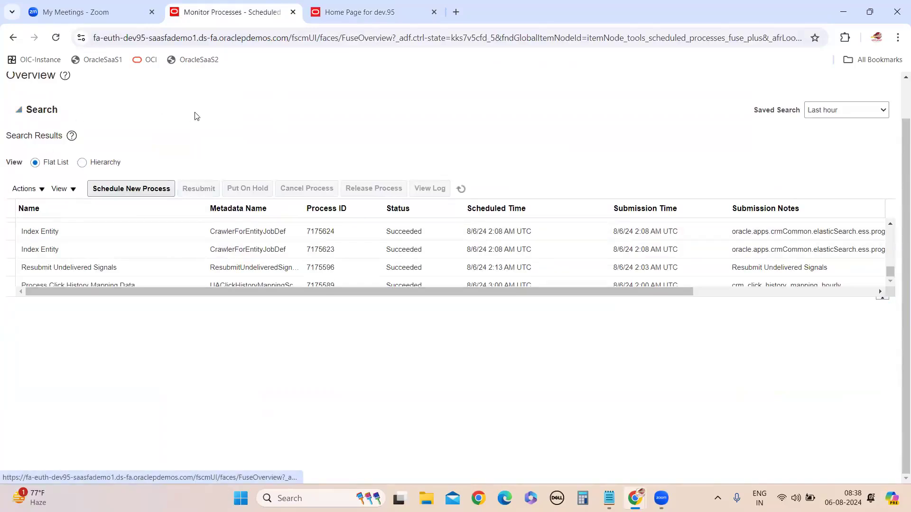
{"action": "scroll", "coordinate": [483, 336], "scroll_direction": "up", "scroll_amount": 10}
{"action": "scroll", "coordinate": [133, 368], "scroll_direction": "down", "scroll_amount": 8}
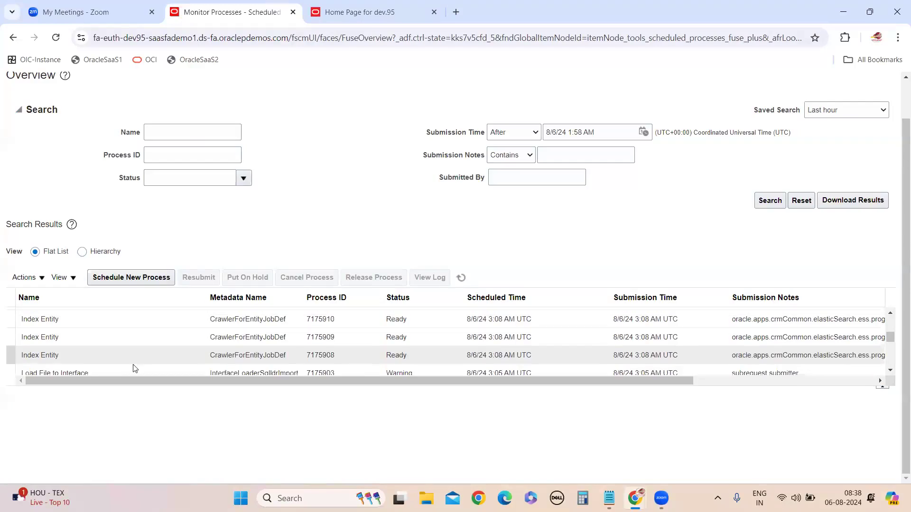
{"action": "scroll", "coordinate": [121, 342], "scroll_direction": "up", "scroll_amount": 2}
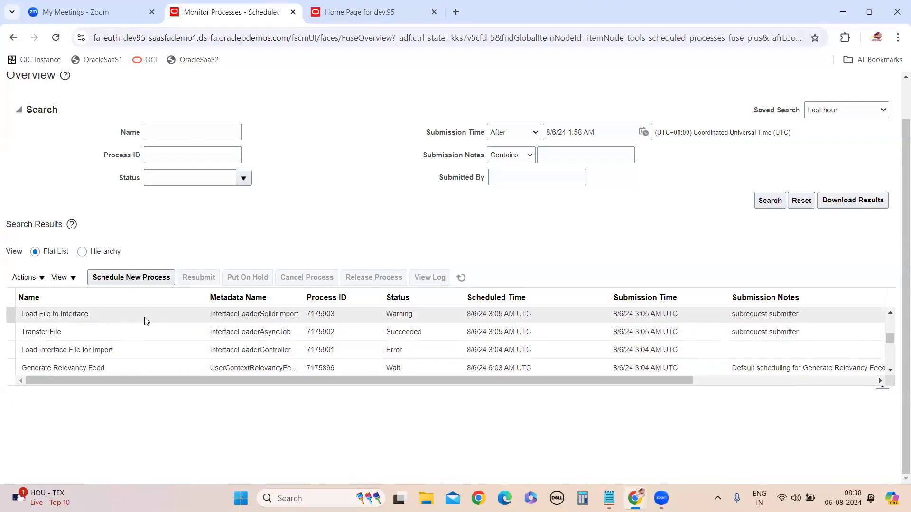
{"action": "left_click", "coordinate": [131, 350]}
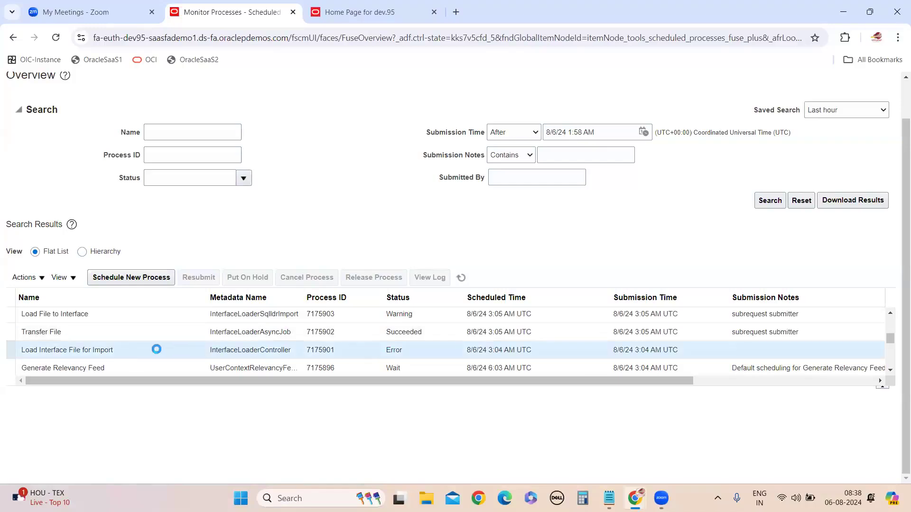
View the attachments of the Load Interface File for Import process, choose 7175901.log, and dismiss the Attachments dialog
{"action": "scroll", "coordinate": [327, 412], "scroll_direction": "down", "scroll_amount": 2}
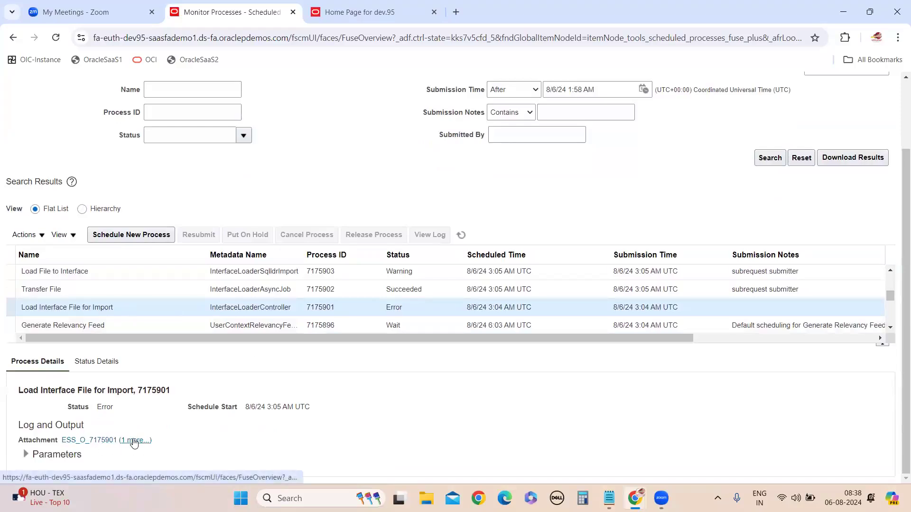
{"action": "left_click", "coordinate": [134, 441]}
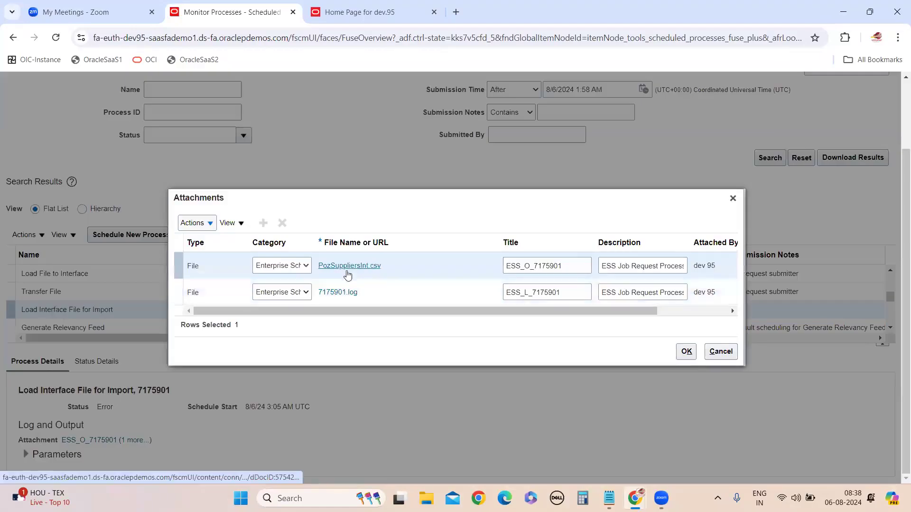
{"action": "left_click", "coordinate": [352, 298]}
{"action": "left_click", "coordinate": [340, 293]}
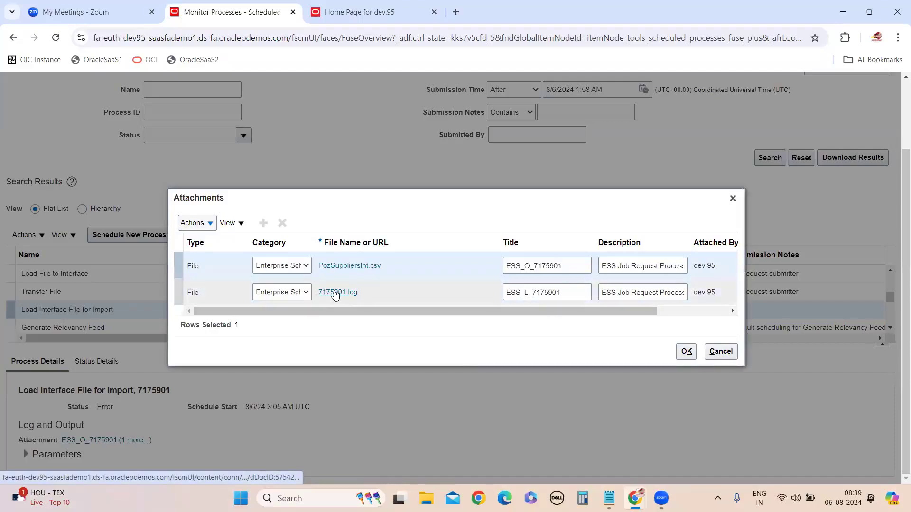
{"action": "left_click", "coordinate": [720, 352]}
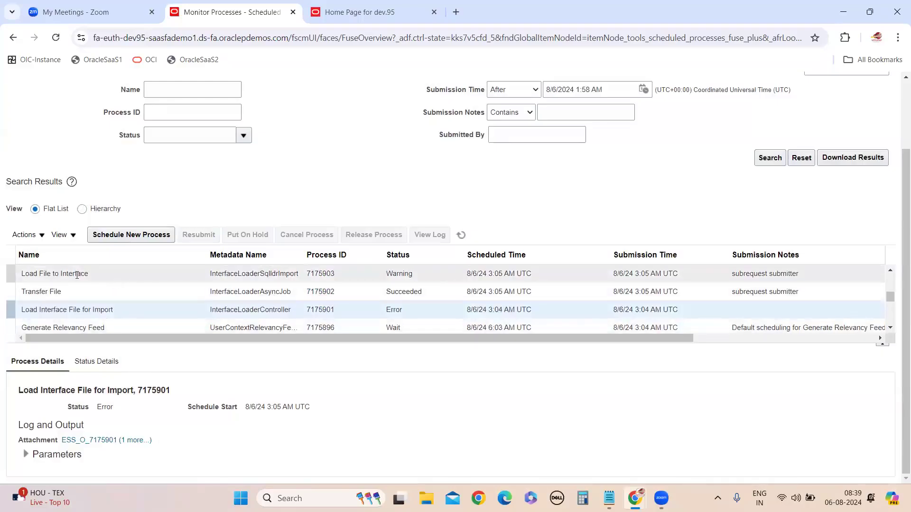
Show the attachments of the Load File to Interface process and open its log file 7175903.log
{"action": "left_click", "coordinate": [79, 275]}
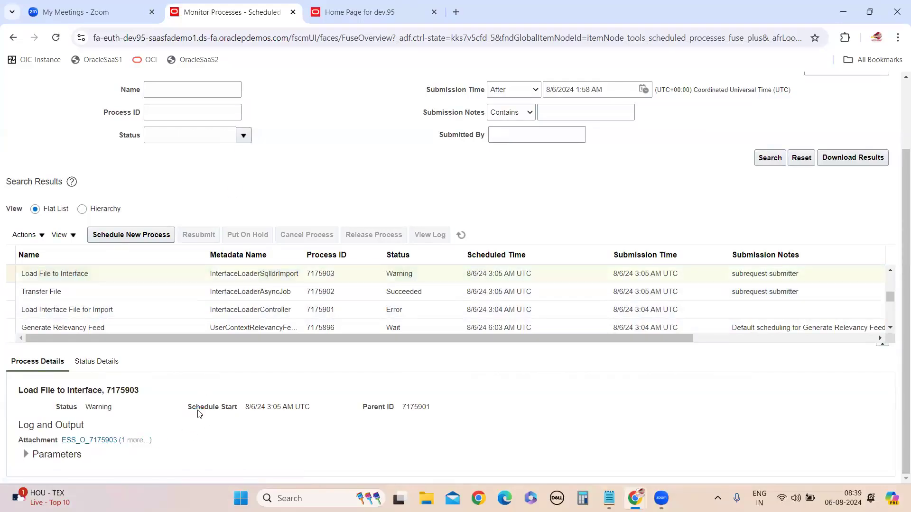
{"action": "left_click", "coordinate": [131, 442]}
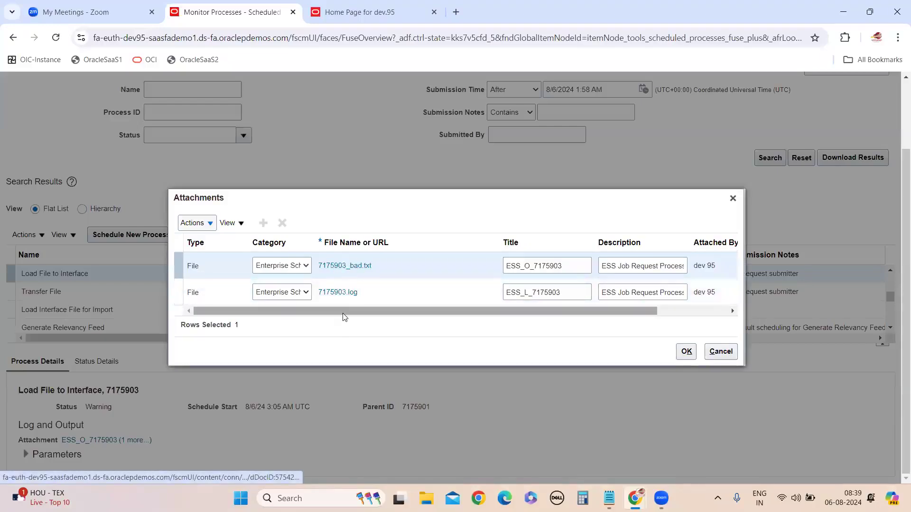
{"action": "left_click", "coordinate": [340, 293]}
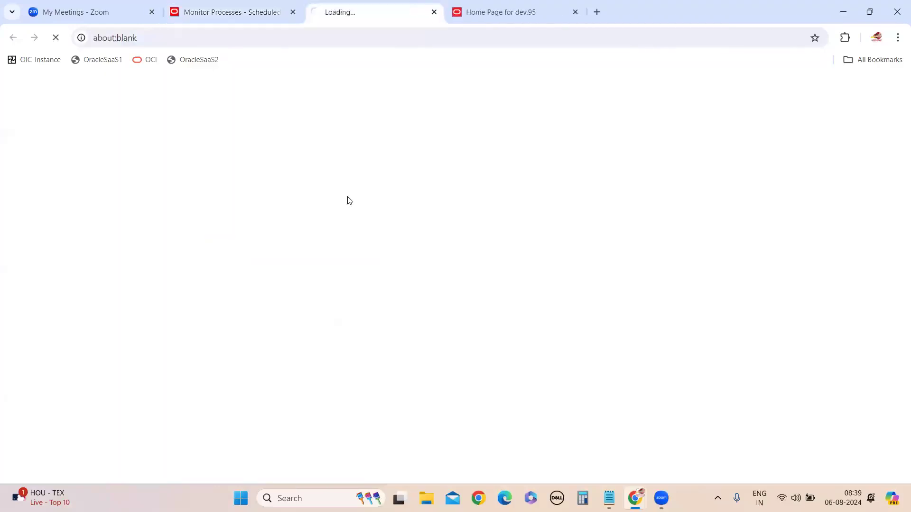
Download 7175903_bad.txt from the process attachments, and open the 7175903 log file from the Downloads folder in File Explorer
{"action": "left_click", "coordinate": [346, 267]}
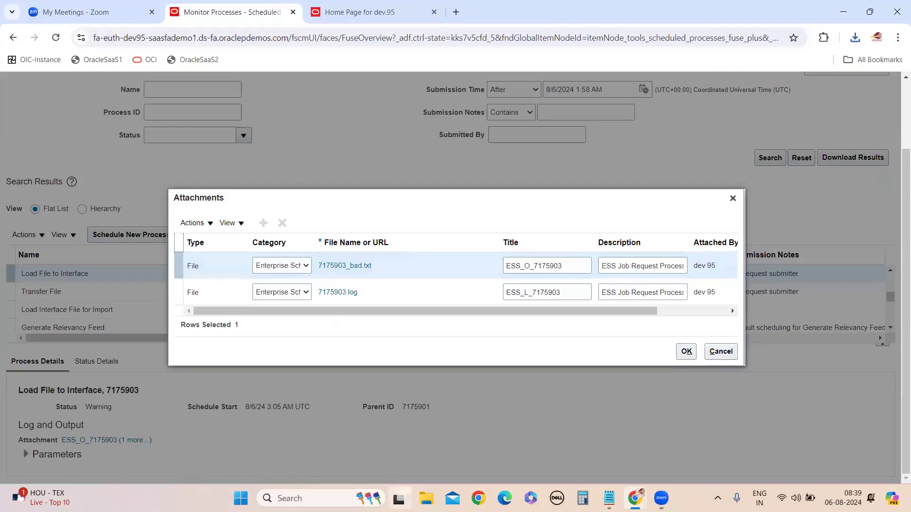
{"action": "left_click", "coordinate": [427, 499]}
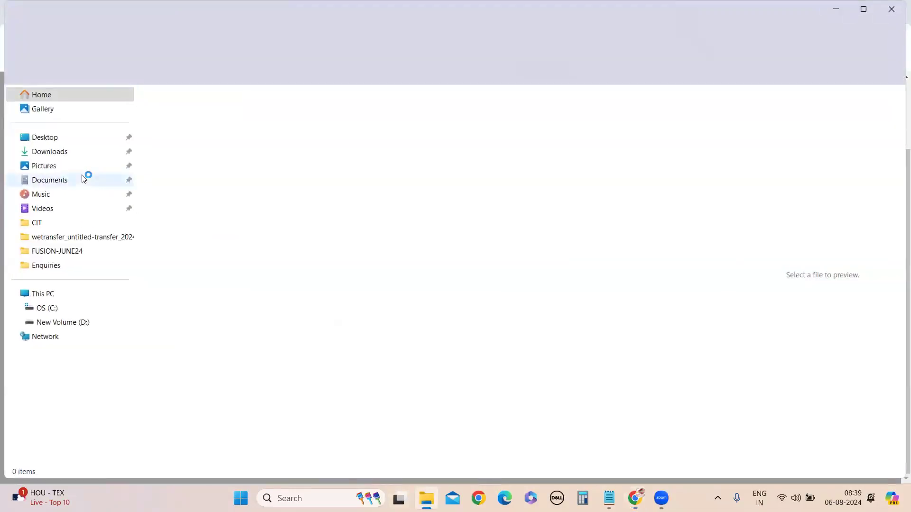
{"action": "left_click", "coordinate": [61, 151]}
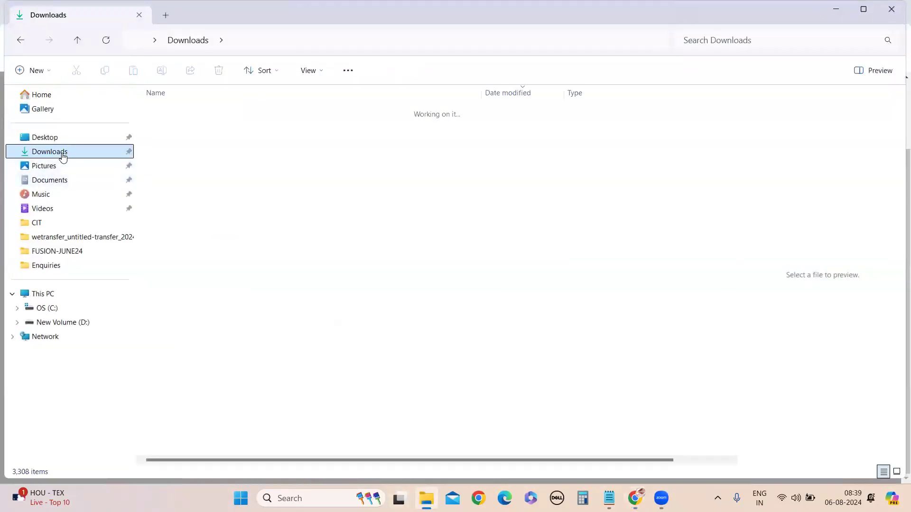
{"action": "double_click", "coordinate": [192, 138]}
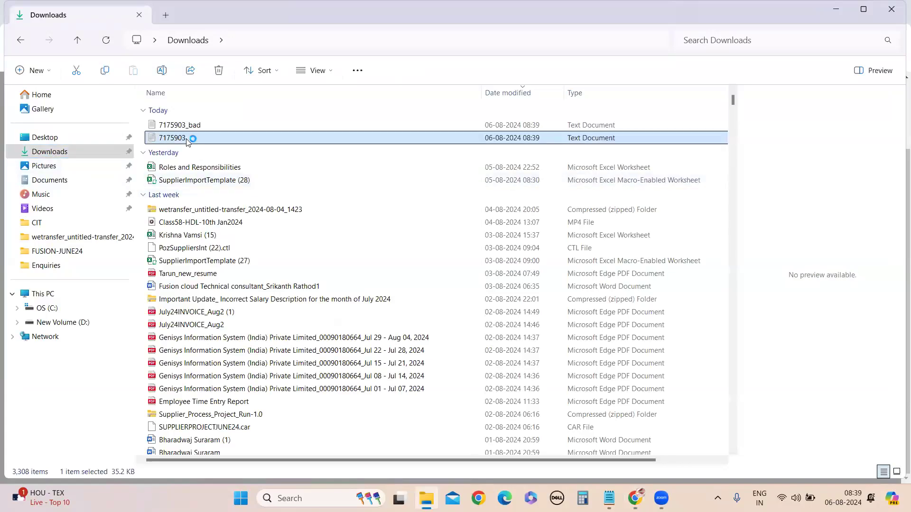
Go to the end of the 7175903 log and highlight the POZ_SUPPLIERS_INT lines for rows loaded and rows rejected for data errors
{"action": "scroll", "coordinate": [194, 237], "scroll_direction": "down", "scroll_amount": 3}
{"action": "scroll", "coordinate": [200, 264], "scroll_direction": "down", "scroll_amount": 8}
{"action": "scroll", "coordinate": [223, 313], "scroll_direction": "down", "scroll_amount": 12}
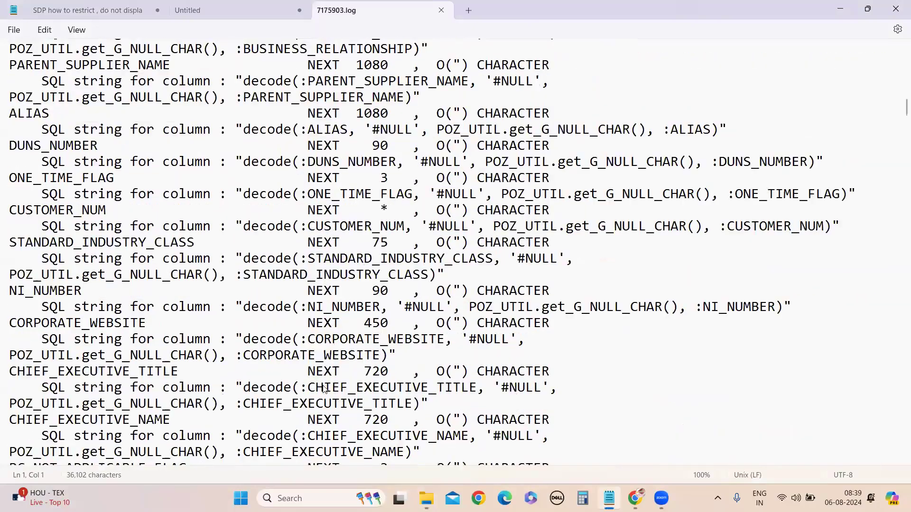
{"action": "scroll", "coordinate": [324, 390], "scroll_direction": "down", "scroll_amount": 20}
{"action": "scroll", "coordinate": [315, 408], "scroll_direction": "down", "scroll_amount": 20}
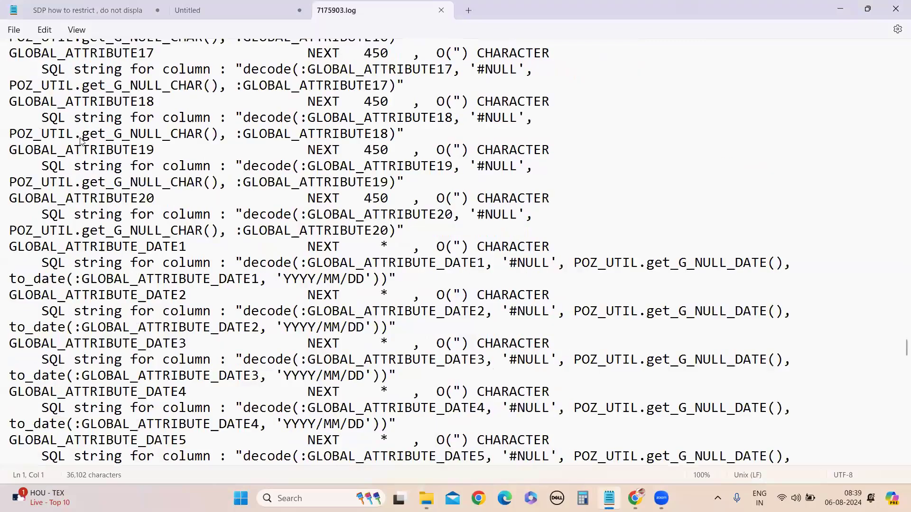
{"action": "scroll", "coordinate": [80, 141], "scroll_direction": "down", "scroll_amount": 20}
{"action": "left_click_drag", "start_coordinate": [9, 135], "coordinate": [194, 137]}
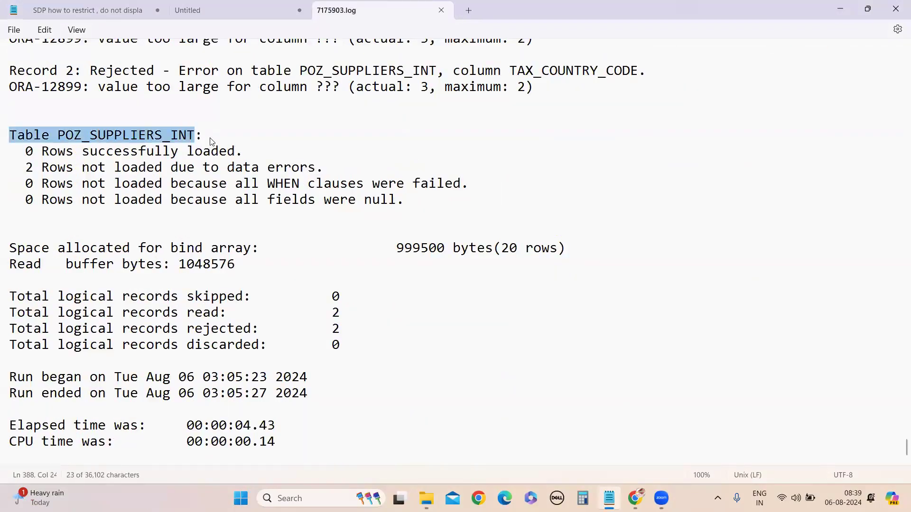
{"action": "left_click", "coordinate": [154, 149]}
{"action": "left_click_drag", "start_coordinate": [20, 151], "coordinate": [244, 154]}
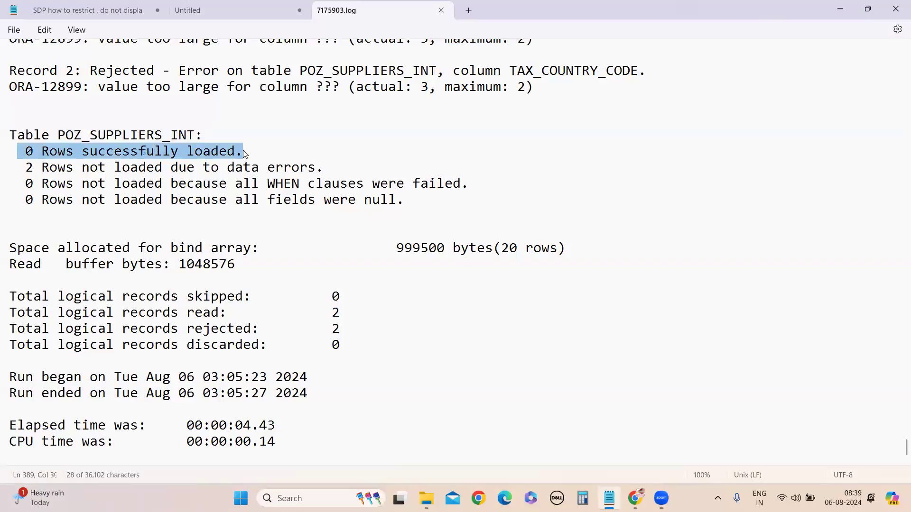
{"action": "left_click_drag", "start_coordinate": [30, 170], "coordinate": [339, 178]}
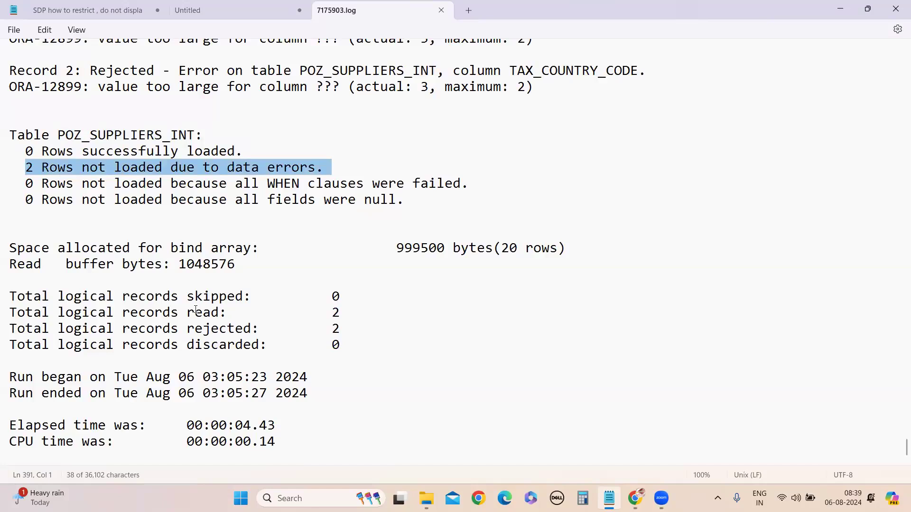
Highlight the record rejection errors above the table summary, including the actual length reported for the TAX_COUNTRY_CODE column
{"action": "scroll", "coordinate": [196, 311], "scroll_direction": "up", "scroll_amount": 2}
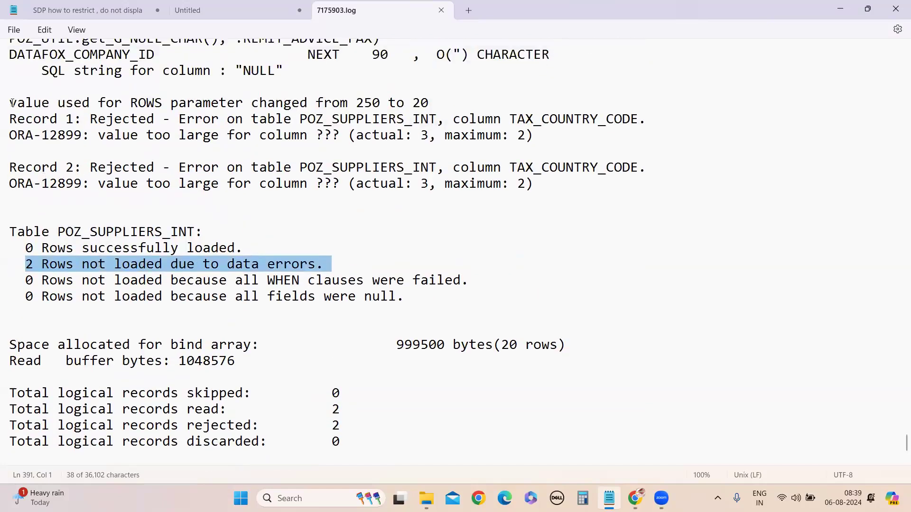
{"action": "scroll", "coordinate": [40, 134], "scroll_direction": "up", "scroll_amount": 1}
{"action": "left_click_drag", "start_coordinate": [9, 151], "coordinate": [545, 243]}
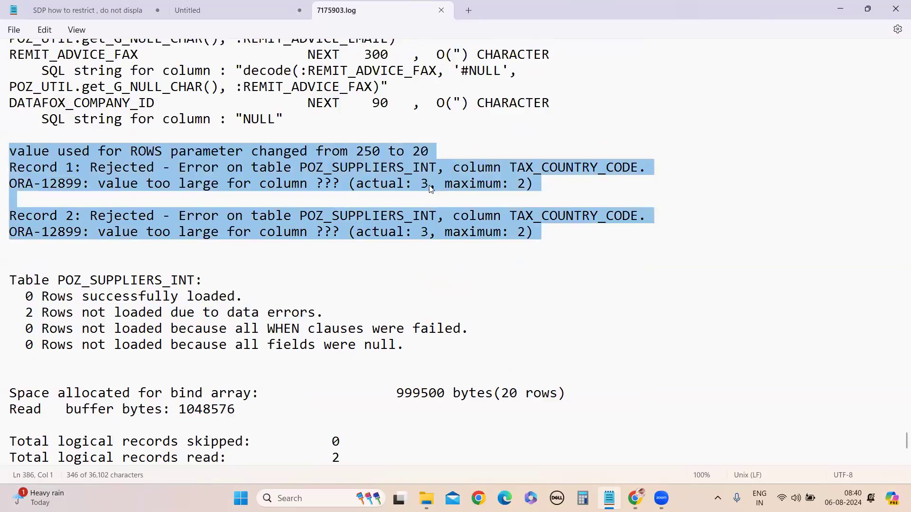
{"action": "left_click", "coordinate": [519, 232]}
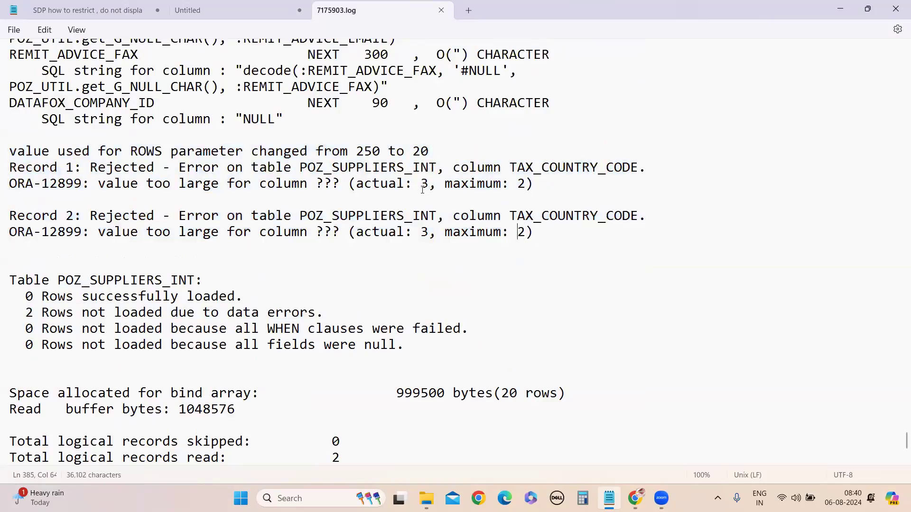
{"action": "left_click_drag", "start_coordinate": [417, 186], "coordinate": [429, 187]}
Select the log block from the ROWS parameter line through the last POZ_SUPPLIERS_INT row count line
{"action": "key", "text": "Home"}
{"action": "key", "text": "Up"}
{"action": "key", "text": "Up"}
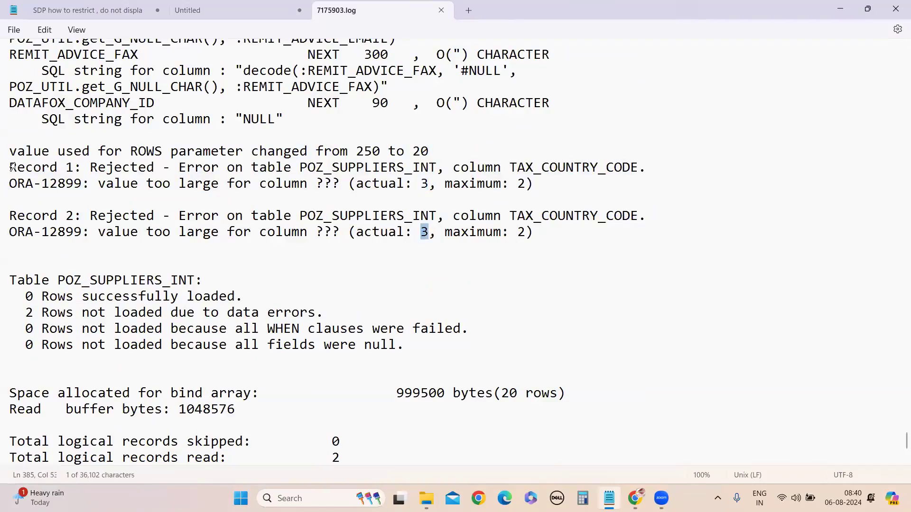
{"action": "key", "text": "shift+Down"}
{"action": "key", "text": "shift+Down"}
{"action": "key", "text": "shift+Down"}
{"action": "key", "text": "shift+Down"}
{"action": "key", "text": "shift+Down"}
{"action": "key", "text": "shift+Down"}
{"action": "key", "text": "shift+Down"}
{"action": "key", "text": "shift+Down"}
{"action": "key", "text": "shift+Down"}
{"action": "key", "text": "shift+Down"}
{"action": "key", "text": "shift+Down"}
{"action": "key", "text": "shift+Down"}
{"action": "key", "text": "shift+Down"}
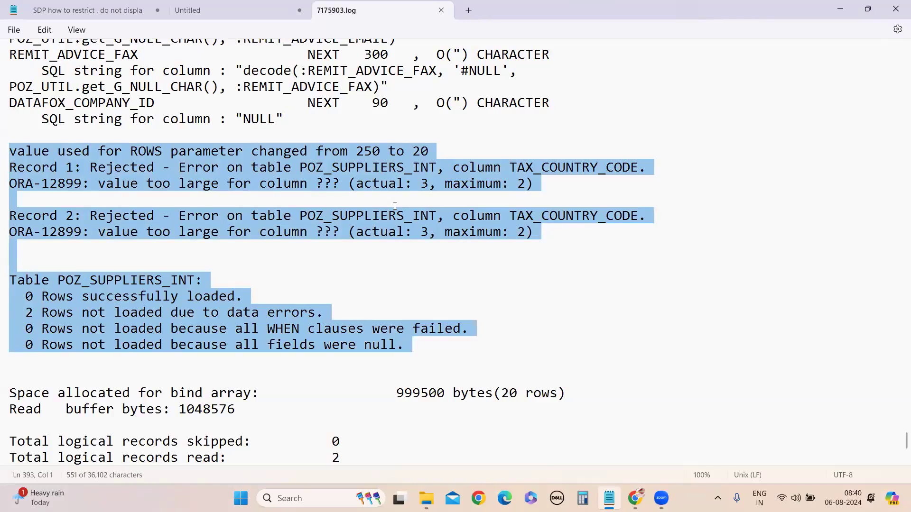
Examine the column definitions preceding the error block and the logical record totals at the end of the log
{"action": "scroll", "coordinate": [264, 185], "scroll_direction": "down", "scroll_amount": 4}
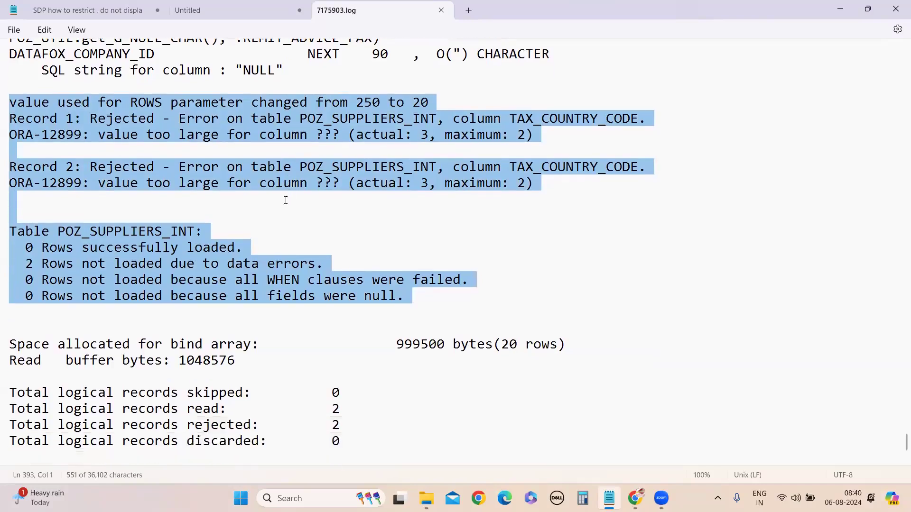
{"action": "scroll", "coordinate": [279, 158], "scroll_direction": "up", "scroll_amount": 3}
{"action": "scroll", "coordinate": [279, 158], "scroll_direction": "up", "scroll_amount": 1}
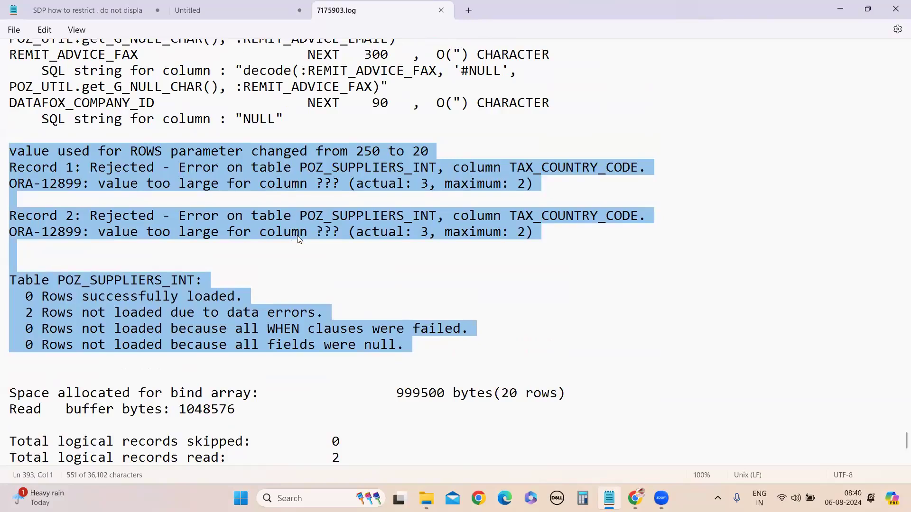
{"action": "scroll", "coordinate": [302, 242], "scroll_direction": "up", "scroll_amount": 12}
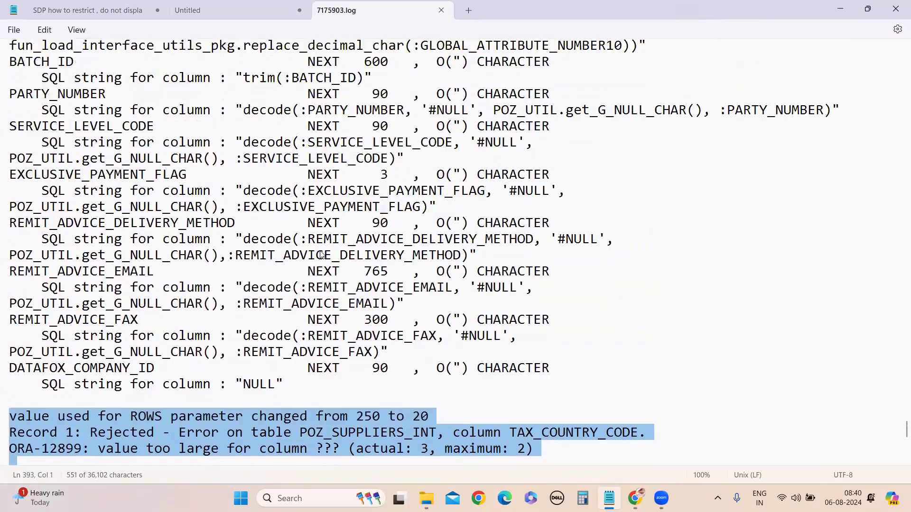
{"action": "mouse_move", "coordinate": [635, 495]}
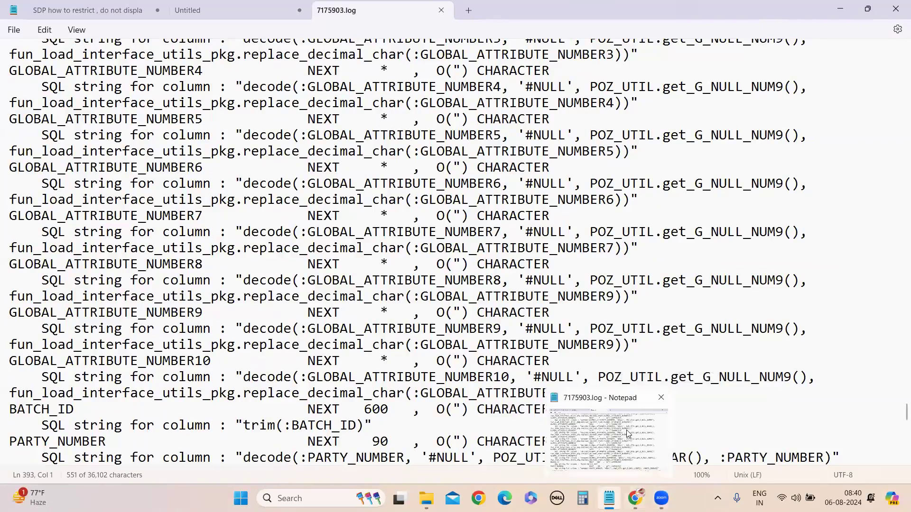
{"action": "scroll", "coordinate": [333, 330], "scroll_direction": "down", "scroll_amount": 5}
{"action": "scroll", "coordinate": [334, 330], "scroll_direction": "down", "scroll_amount": 10}
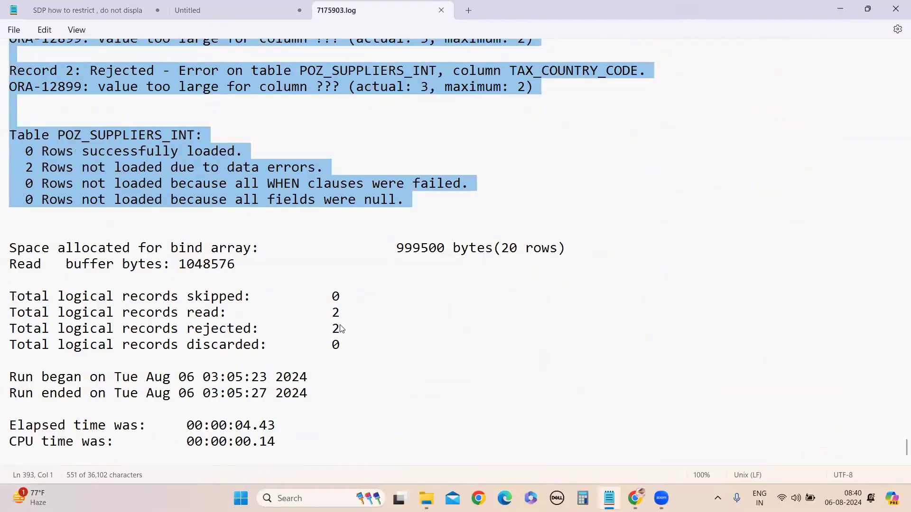
{"action": "scroll", "coordinate": [341, 328], "scroll_direction": "up", "scroll_amount": 2}
{"action": "scroll", "coordinate": [350, 325], "scroll_direction": "up", "scroll_amount": 2}
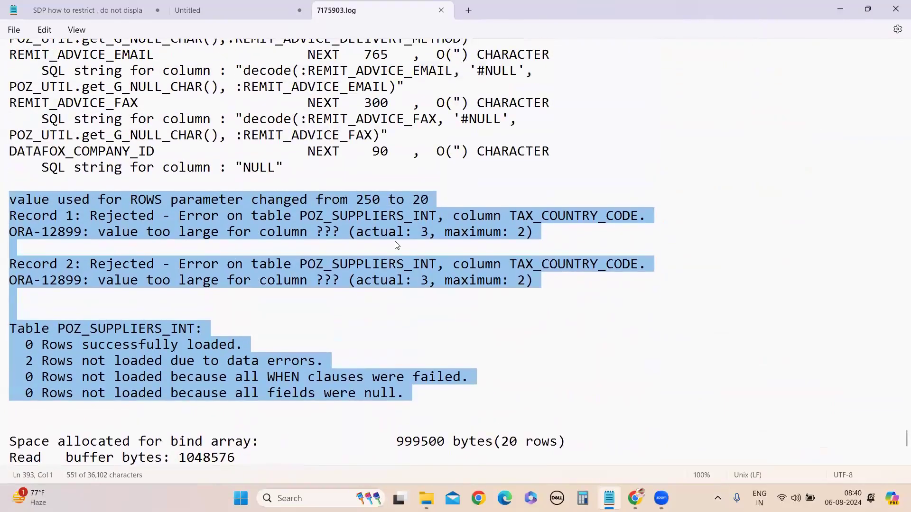
Highlight in turn the POZ_SUPPLIERS_INT table name, its successfully loaded line and its data errors line, then clear the selection
{"action": "left_click", "coordinate": [405, 232]}
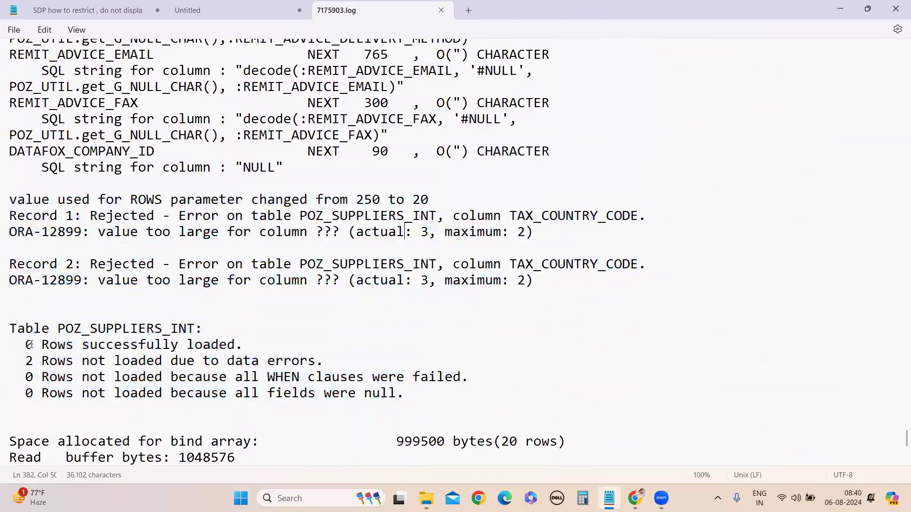
{"action": "left_click_drag", "start_coordinate": [17, 333], "coordinate": [203, 335]}
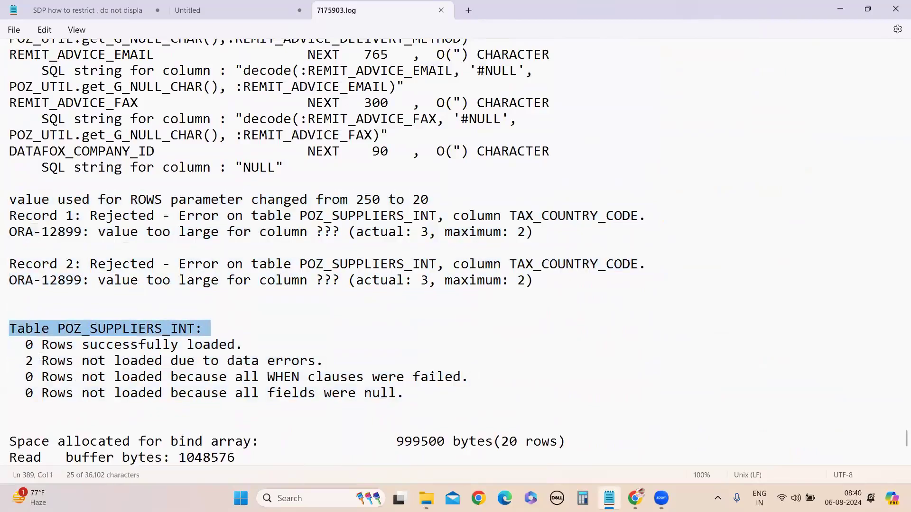
{"action": "left_click_drag", "start_coordinate": [19, 343], "coordinate": [252, 345]}
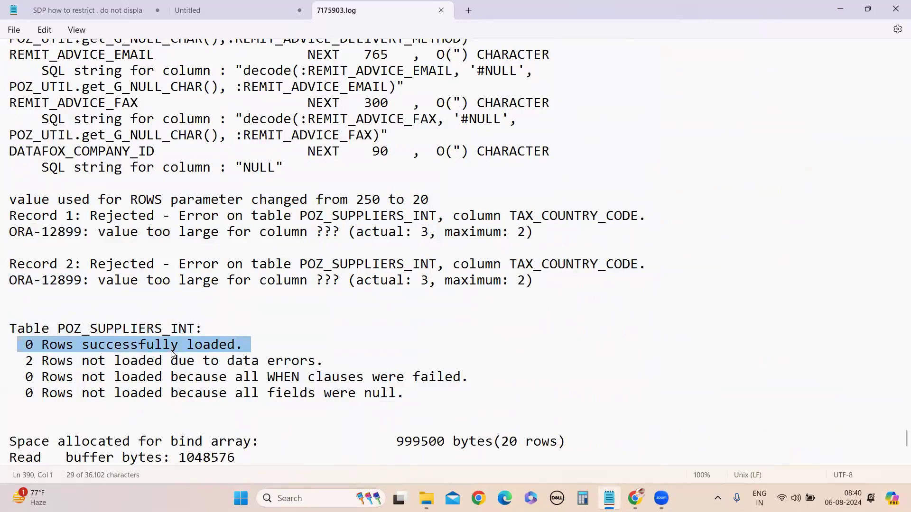
{"action": "left_click_drag", "start_coordinate": [335, 362], "coordinate": [18, 369]}
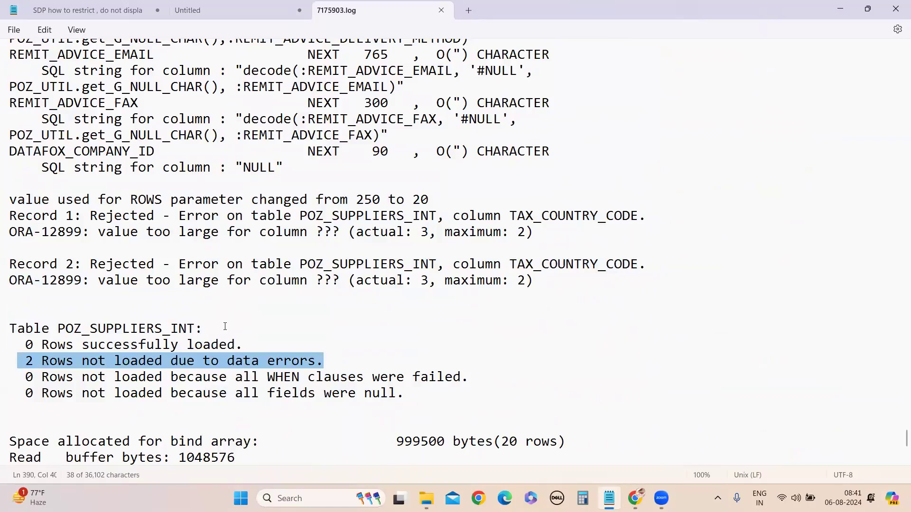
{"action": "left_click", "coordinate": [211, 303]}
{"action": "left_click", "coordinate": [154, 253]}
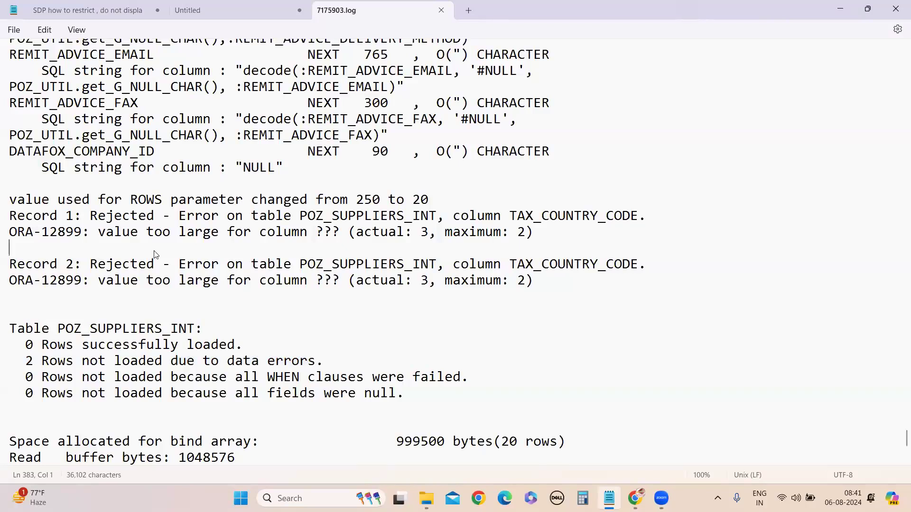
Return to the beginning of the log to examine the SQL*Loader header with the control, data, bad and discard file paths
{"action": "left_click", "coordinate": [91, 177]}
{"action": "scroll", "coordinate": [285, 247], "scroll_direction": "up", "scroll_amount": 11}
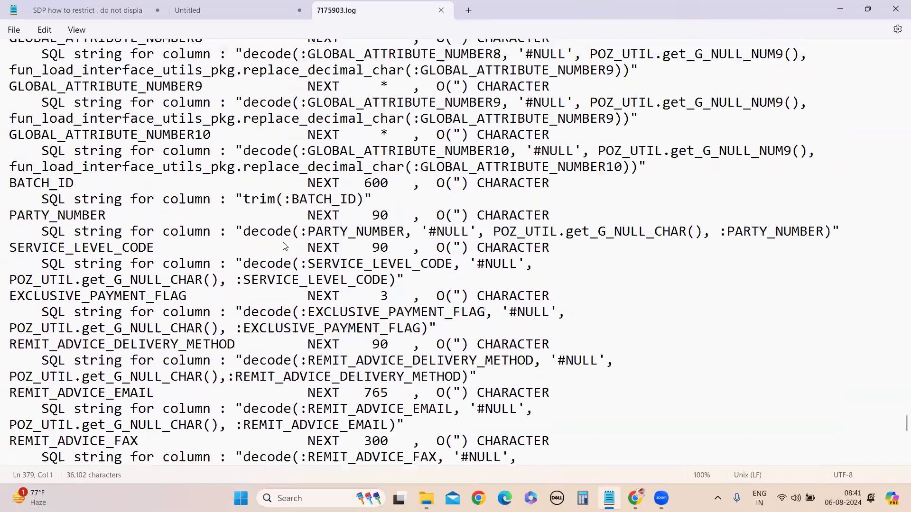
{"action": "scroll", "coordinate": [285, 246], "scroll_direction": "up", "scroll_amount": 17}
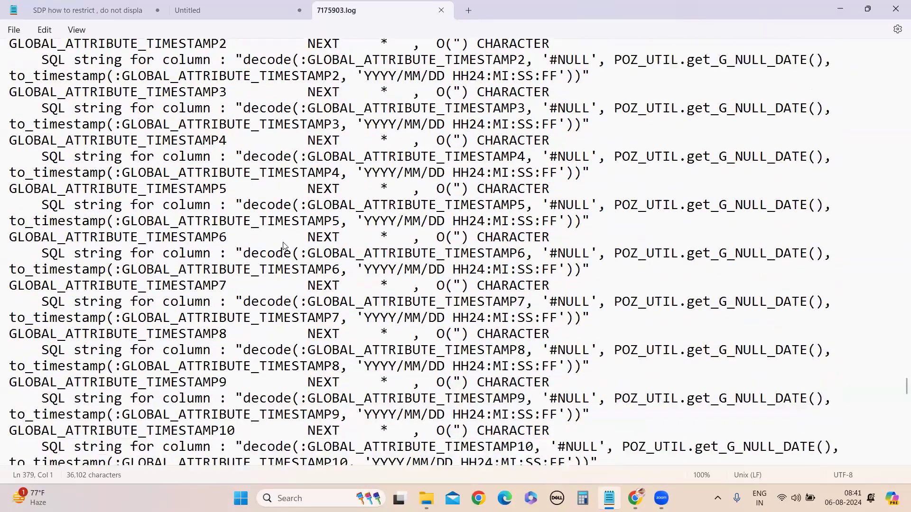
{"action": "scroll", "coordinate": [285, 246], "scroll_direction": "up", "scroll_amount": 6}
{"action": "scroll", "coordinate": [299, 256], "scroll_direction": "up", "scroll_amount": 20}
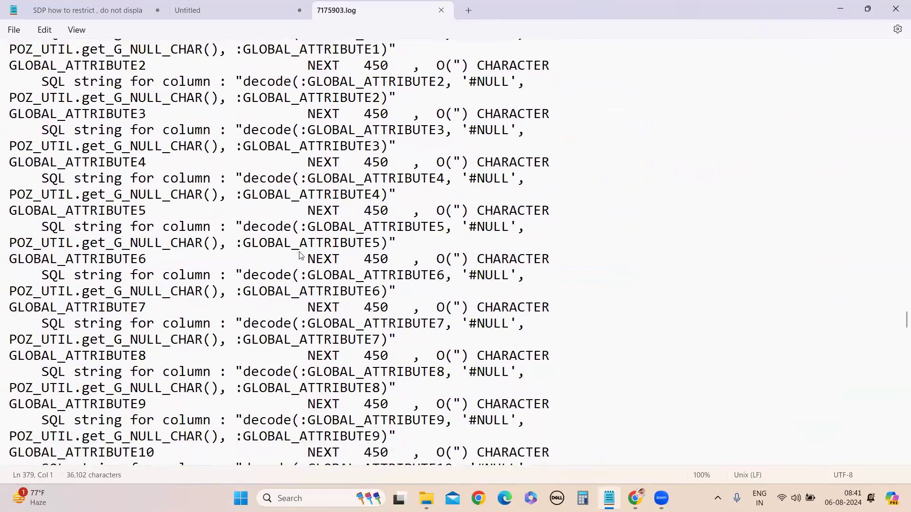
{"action": "scroll", "coordinate": [300, 256], "scroll_direction": "up", "scroll_amount": 20}
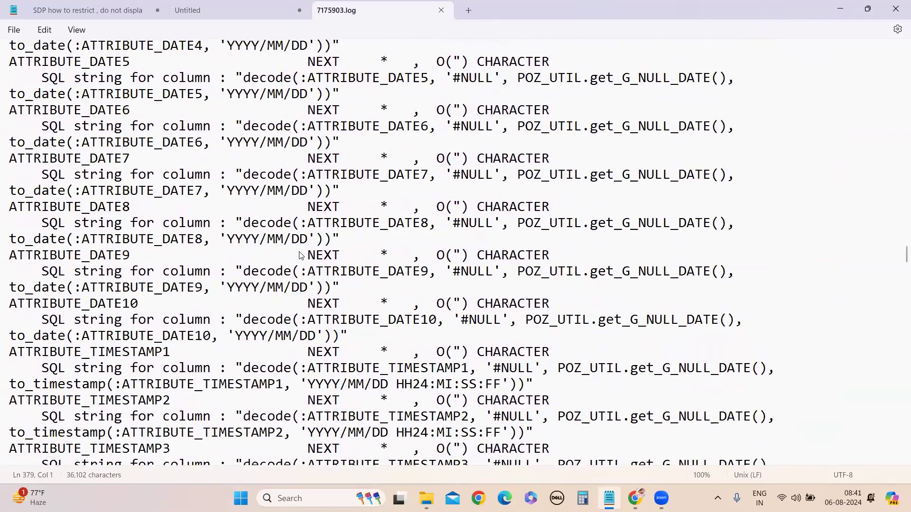
{"action": "scroll", "coordinate": [300, 256], "scroll_direction": "up", "scroll_amount": 20}
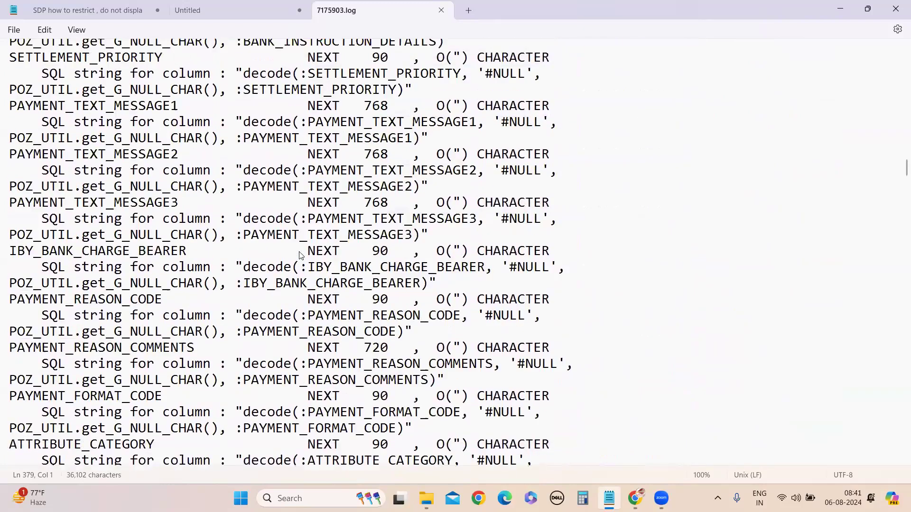
{"action": "scroll", "coordinate": [300, 256], "scroll_direction": "up", "scroll_amount": 20}
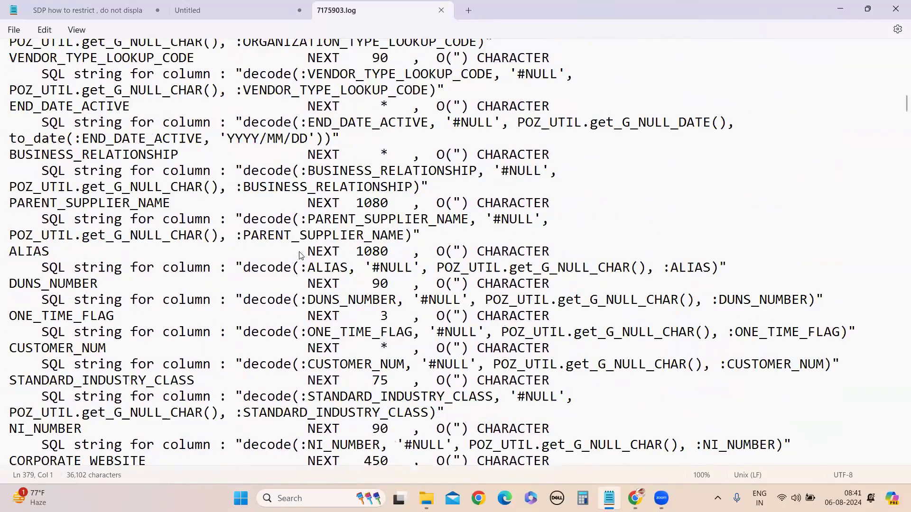
{"action": "scroll", "coordinate": [300, 257], "scroll_direction": "up", "scroll_amount": 4}
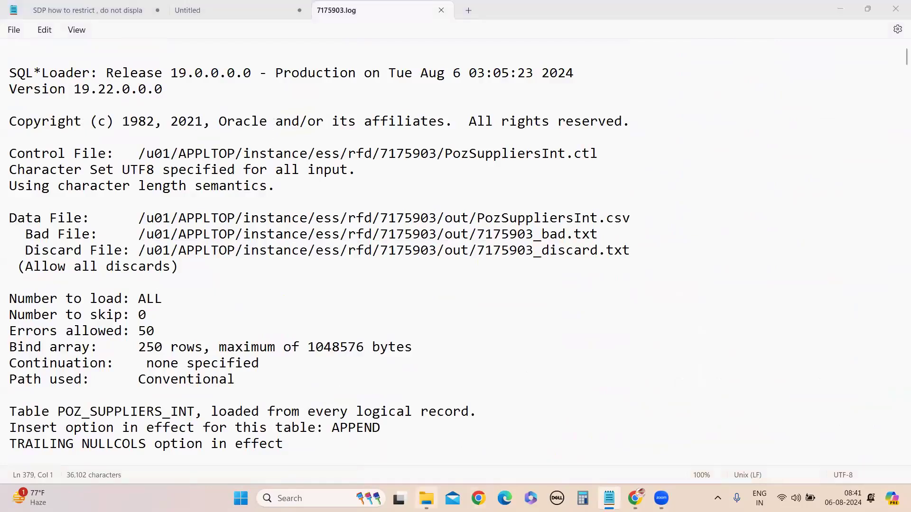
Switch to the Downloads folder, open 7175903_bad and highlight the rejected supplier records in it
{"action": "mouse_move", "coordinate": [427, 498]}
{"action": "left_click", "coordinate": [427, 432]}
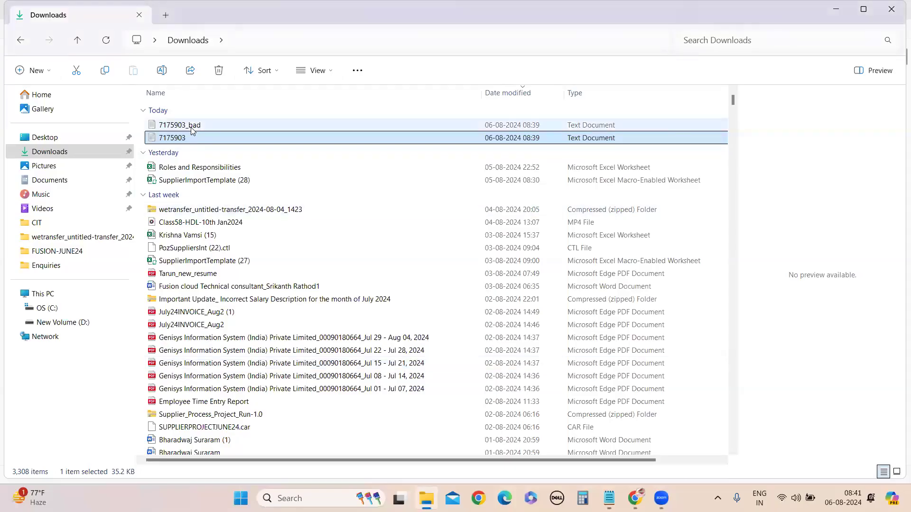
{"action": "double_click", "coordinate": [191, 127]}
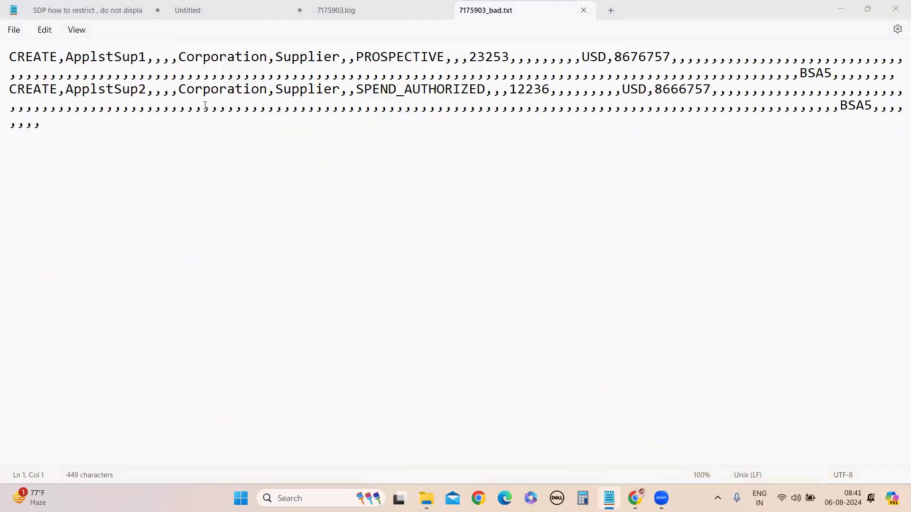
{"action": "left_click_drag", "start_coordinate": [124, 57], "coordinate": [316, 160]}
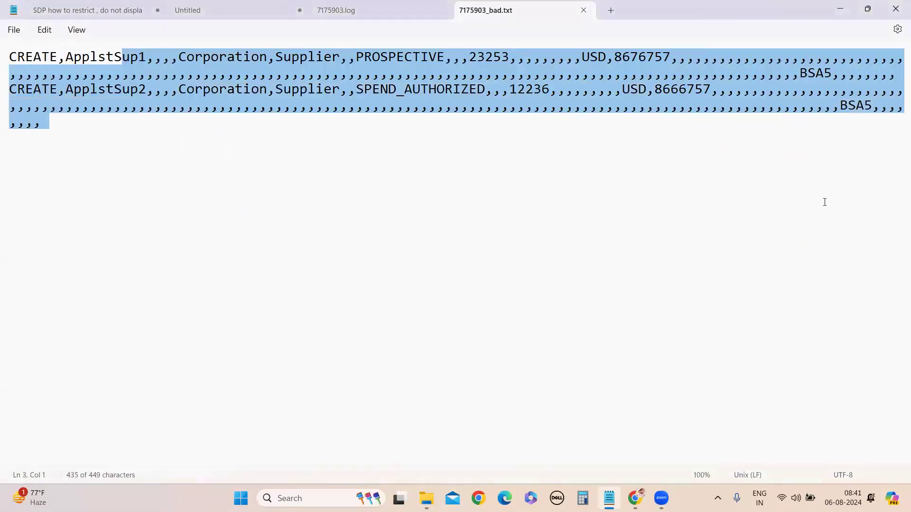
Clear the selection in the bad file, return to the Scheduled Processes page in Chrome, close the open dialog and go back to the list's beginning
{"action": "left_click", "coordinate": [825, 202]}
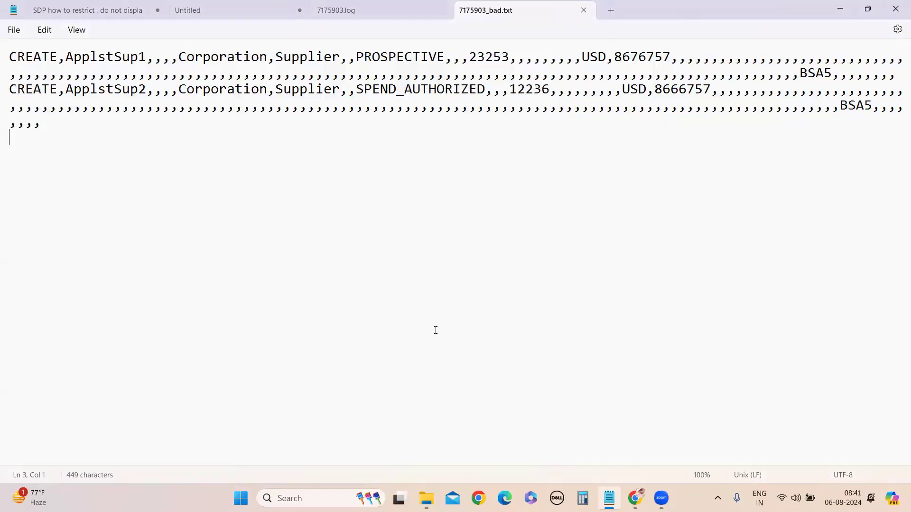
{"action": "mouse_move", "coordinate": [635, 498]}
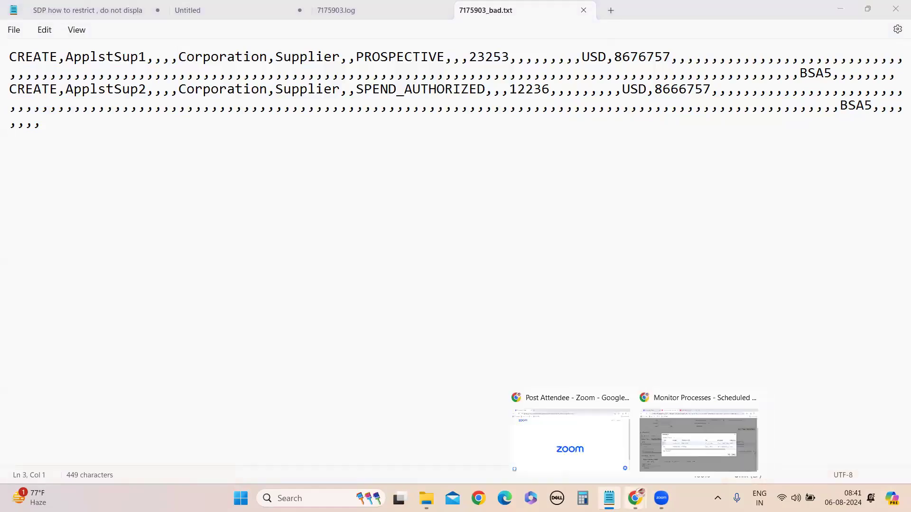
{"action": "left_click", "coordinate": [726, 417]}
{"action": "left_click", "coordinate": [722, 353]}
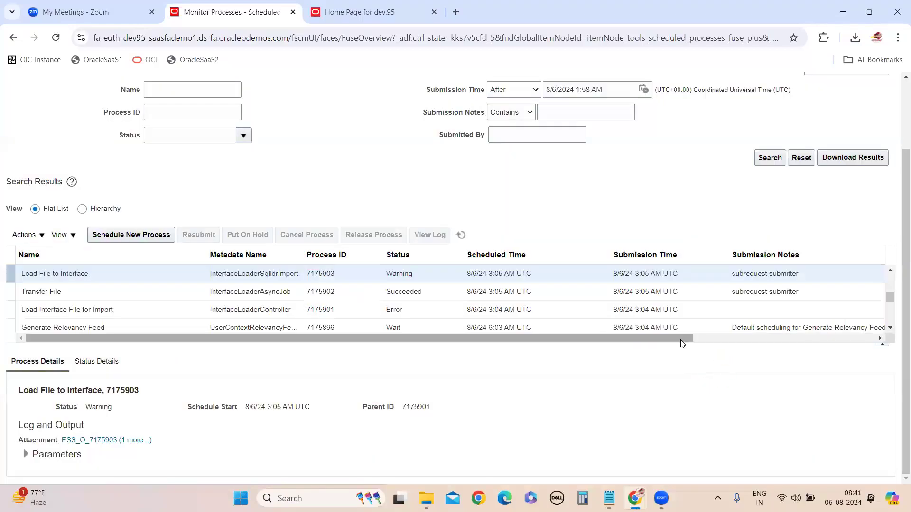
{"action": "left_click_drag", "start_coordinate": [682, 340], "coordinate": [90, 309]}
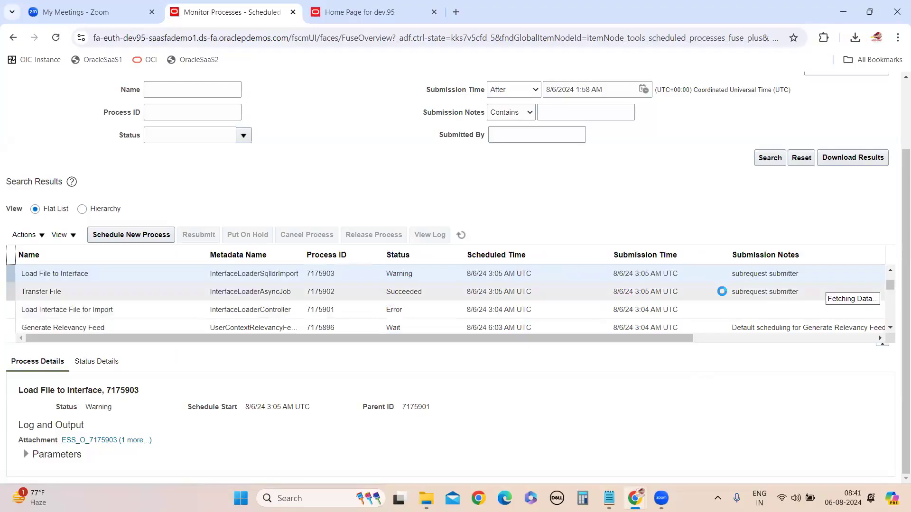
{"action": "scroll", "coordinate": [722, 292], "scroll_direction": "up", "scroll_amount": 2}
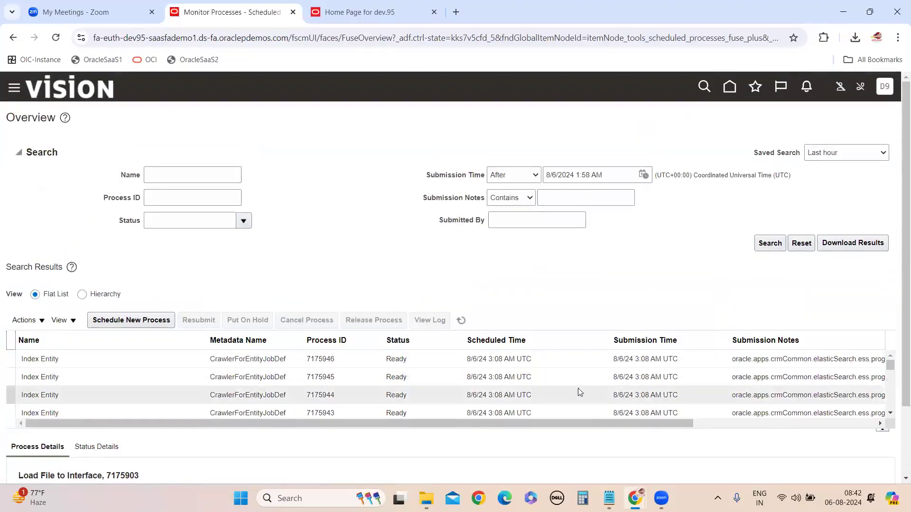
From the desktop, open the FBDI folder inside DATALOAD_AUGUST_24 and open SupplierImportTemplate in Excel
{"action": "key", "text": "super+d"}
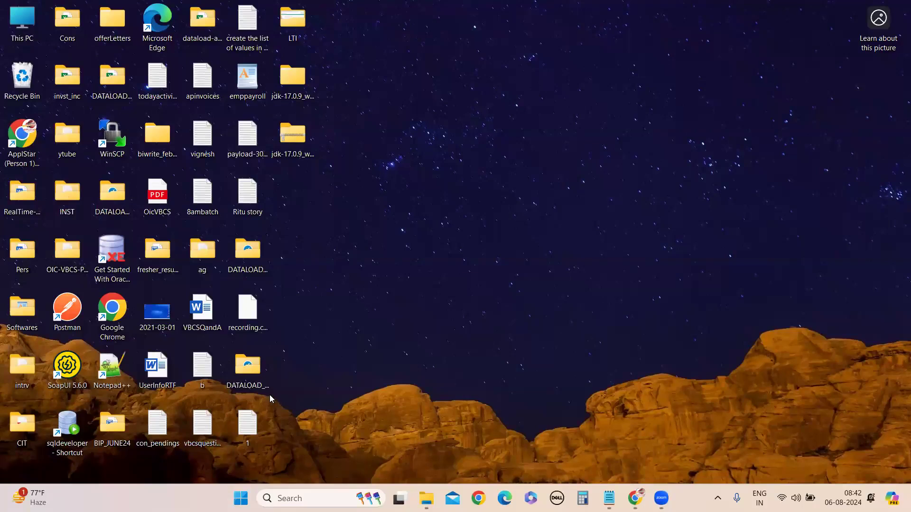
{"action": "left_click", "coordinate": [247, 270]}
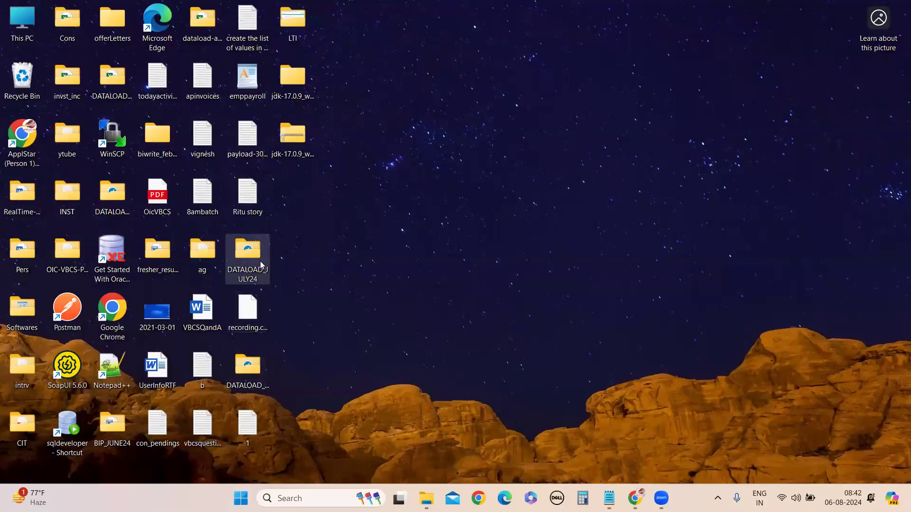
{"action": "double_click", "coordinate": [250, 377]}
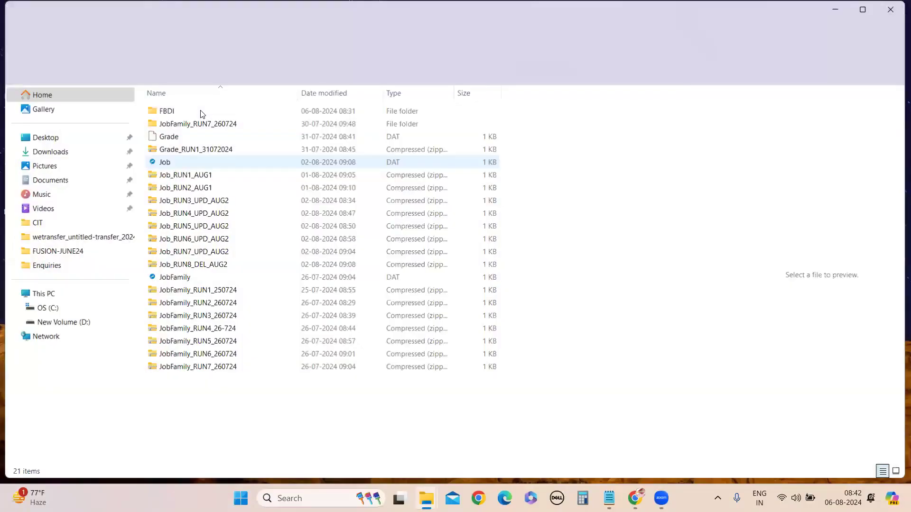
{"action": "double_click", "coordinate": [200, 112]}
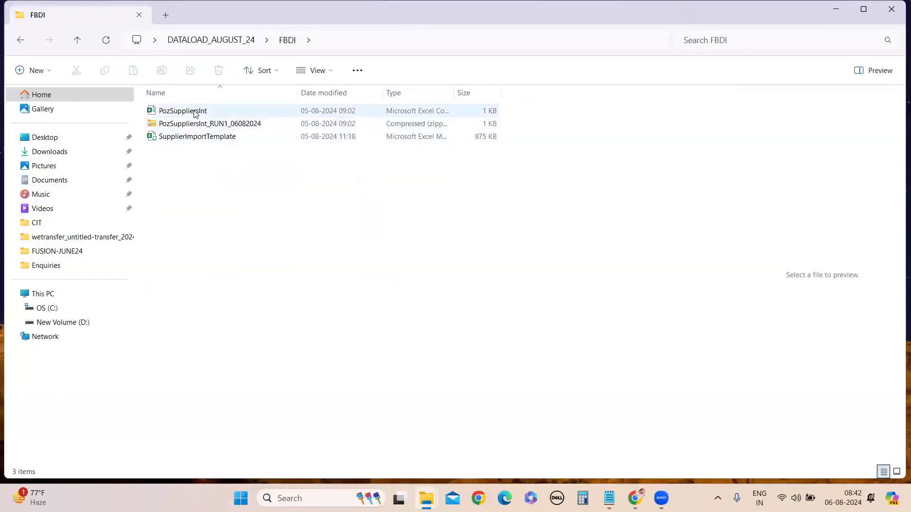
{"action": "left_click", "coordinate": [197, 138]}
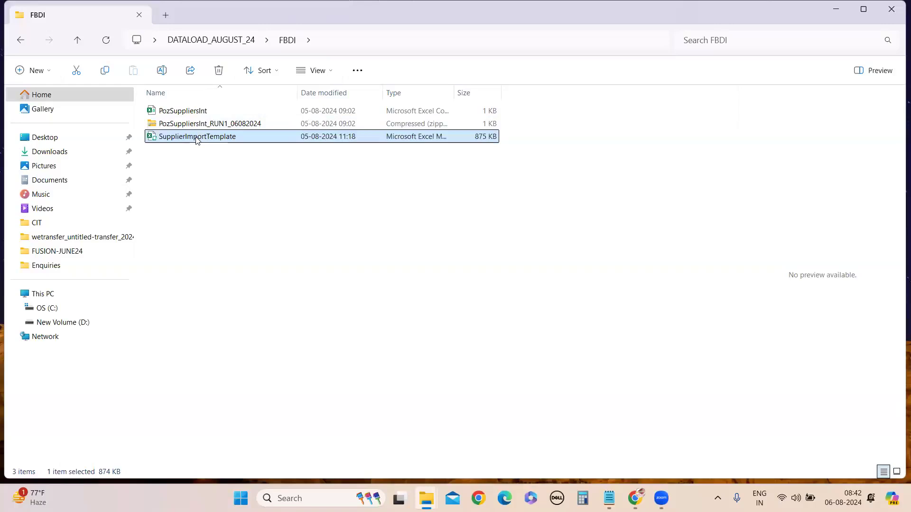
{"action": "right_click", "coordinate": [197, 139]}
{"action": "left_click", "coordinate": [250, 183]}
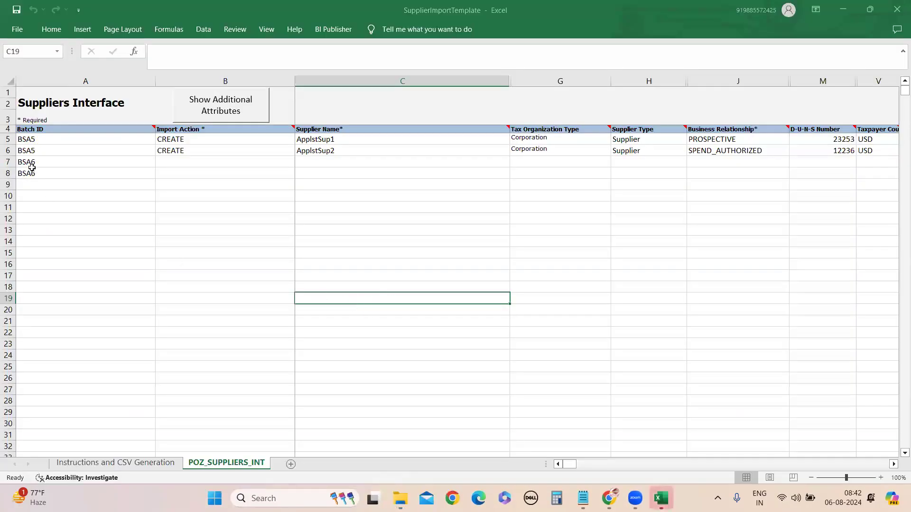
Delete the two leftover BSA6 batch IDs from cells A7 and A8 of the POZ_SUPPLIERS_INT sheet
{"action": "left_click", "coordinate": [30, 162]}
{"action": "left_click_drag", "start_coordinate": [36, 173], "coordinate": [36, 174]}
{"action": "key", "text": "Delete"}
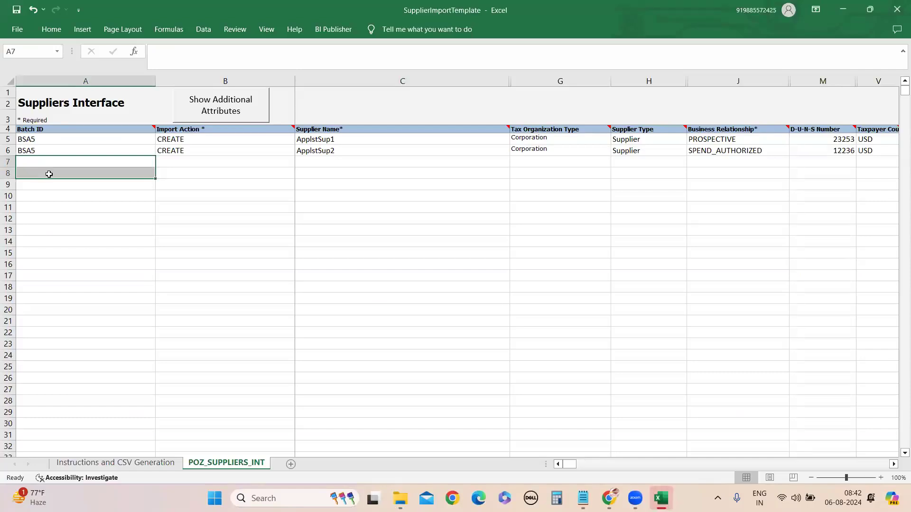
{"action": "left_click", "coordinate": [360, 272]}
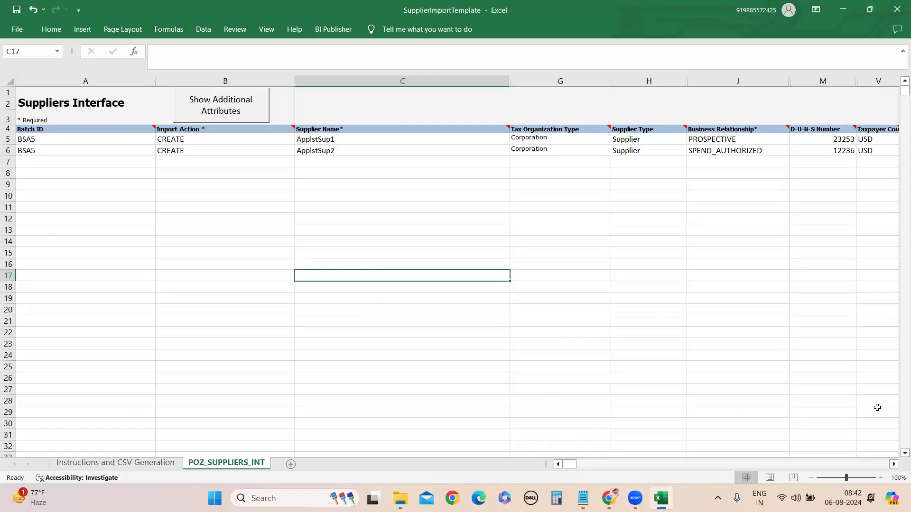
Locate the Taxpayer Country column in the suppliers sheet and select its USD entry in the first supplier row
{"action": "left_click", "coordinate": [894, 464]}
{"action": "left_click", "coordinate": [893, 464]}
{"action": "left_click", "coordinate": [565, 139]}
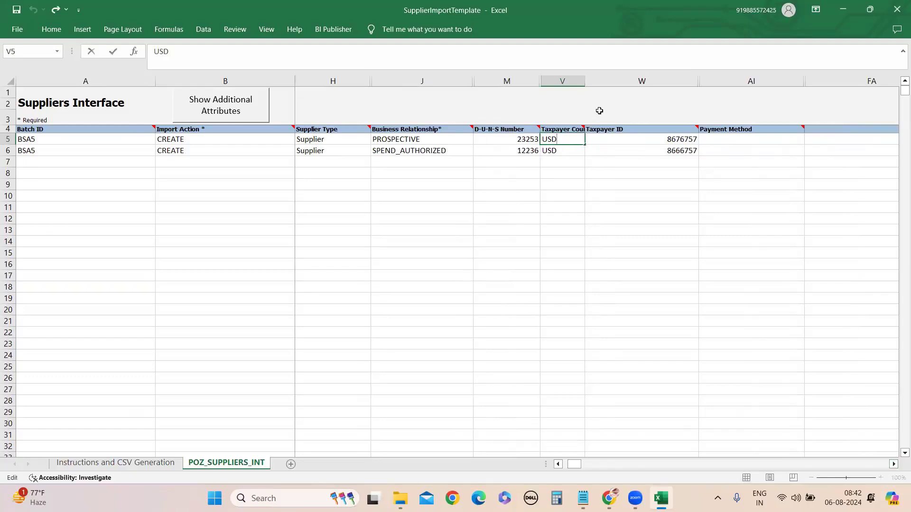
{"action": "left_click_drag", "start_coordinate": [585, 82], "coordinate": [595, 177]}
{"action": "left_click", "coordinate": [571, 185]}
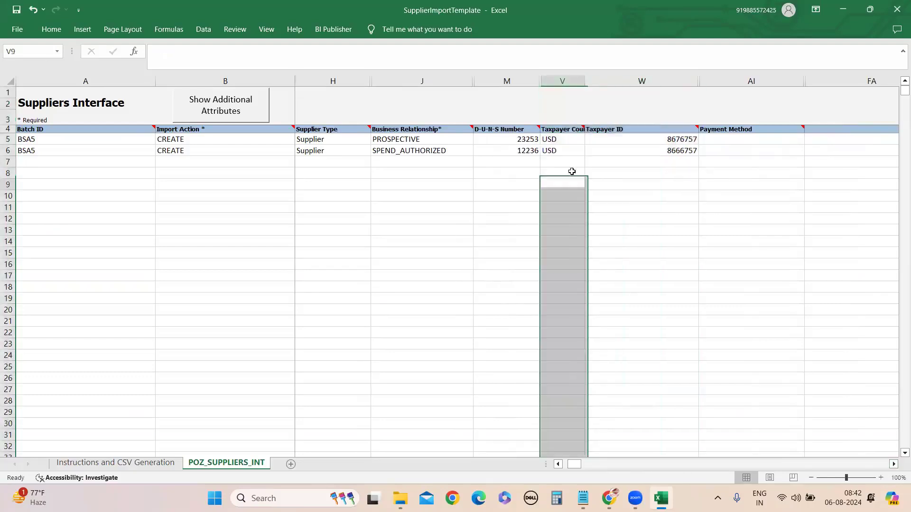
{"action": "left_click", "coordinate": [560, 139]}
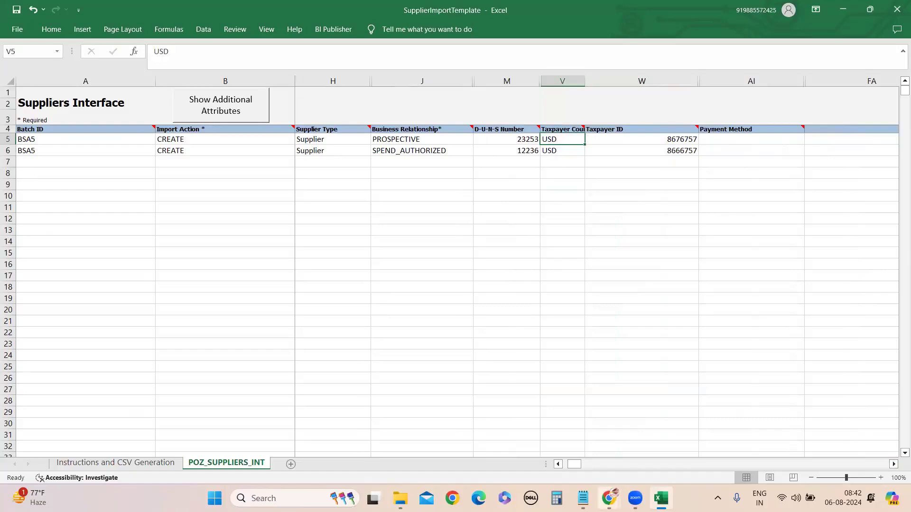
Switch to Oracle Fusion in Chrome and open the Suppliers work area under Procurement
{"action": "mouse_move", "coordinate": [609, 498]}
{"action": "left_click", "coordinate": [663, 426]}
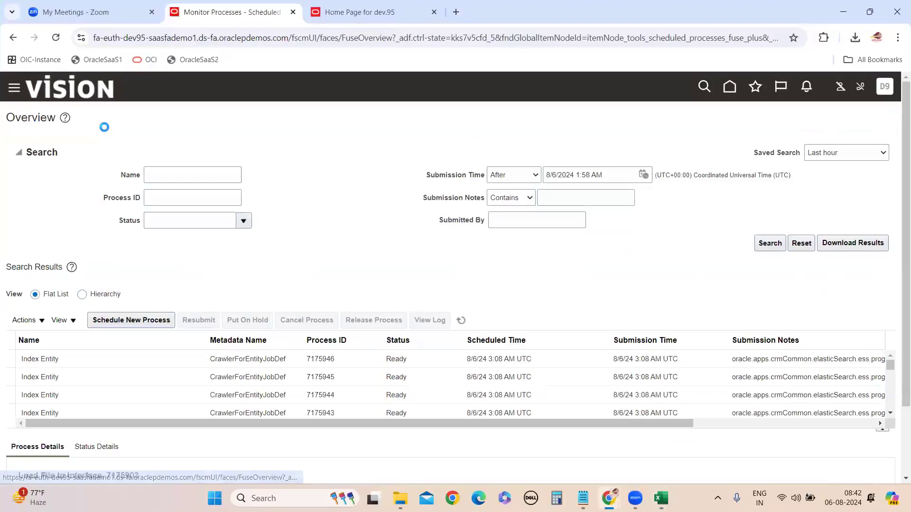
{"action": "scroll", "coordinate": [124, 248], "scroll_direction": "down", "scroll_amount": 9}
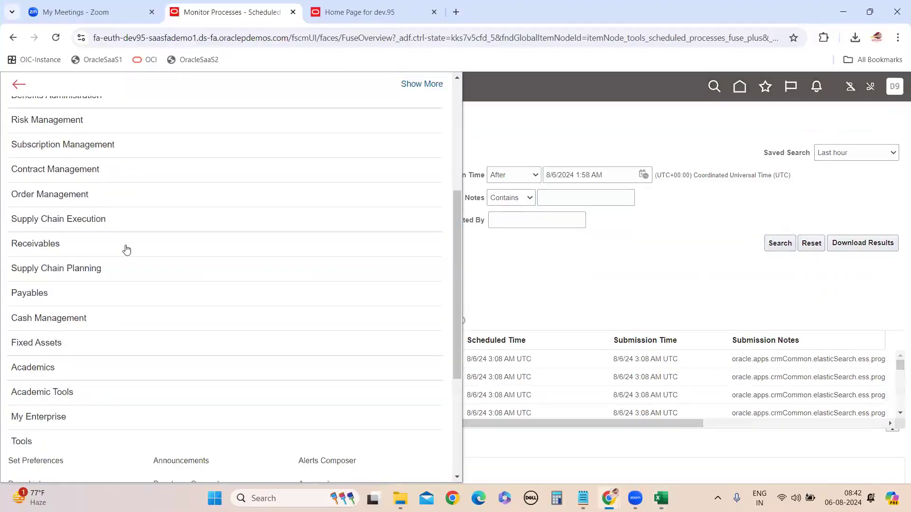
{"action": "scroll", "coordinate": [147, 299], "scroll_direction": "down", "scroll_amount": 1}
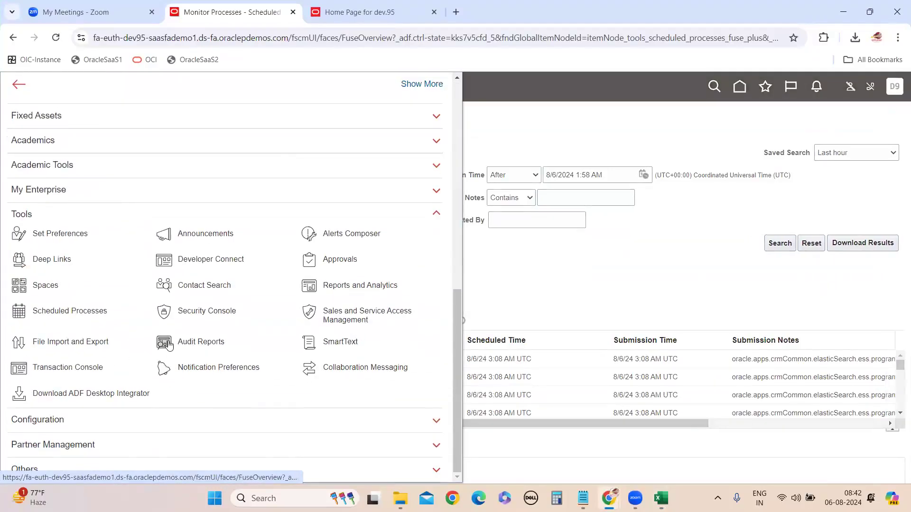
{"action": "scroll", "coordinate": [157, 341], "scroll_direction": "up", "scroll_amount": 10}
{"action": "scroll", "coordinate": [145, 306], "scroll_direction": "down", "scroll_amount": 10}
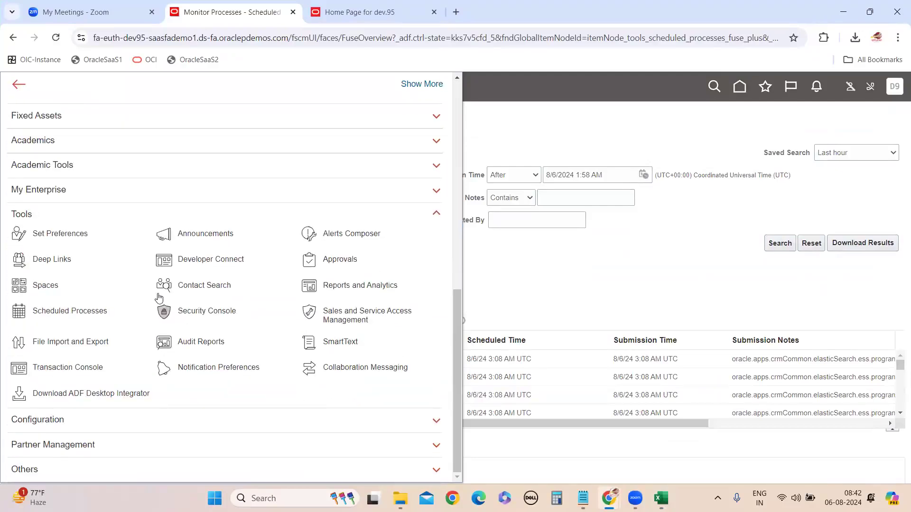
{"action": "scroll", "coordinate": [142, 284], "scroll_direction": "up", "scroll_amount": 10}
{"action": "left_click", "coordinate": [81, 244]}
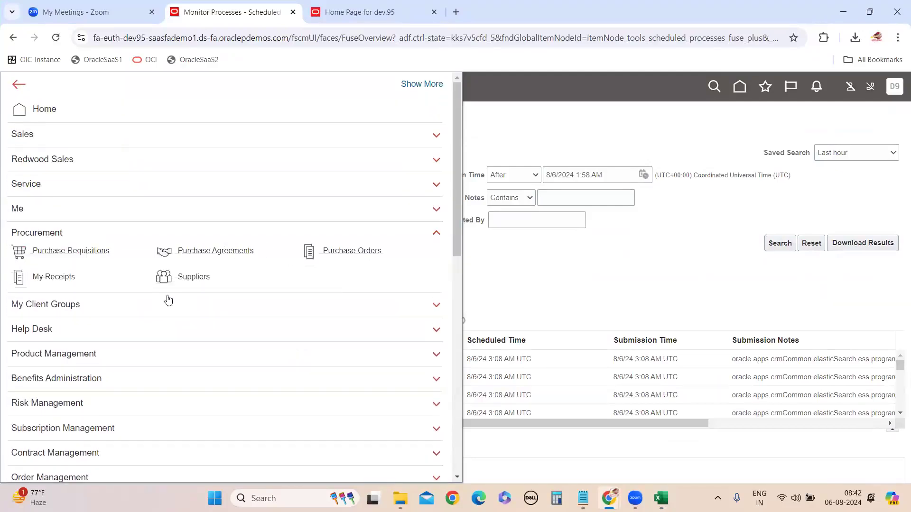
{"action": "left_click", "coordinate": [190, 278]}
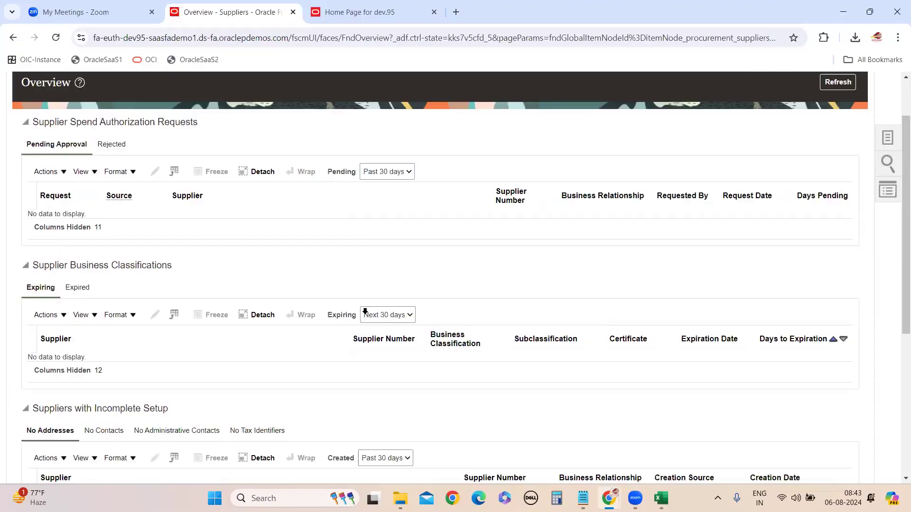
Look over the Suppliers overview sections, then start the Create Supplier task
{"action": "scroll", "coordinate": [363, 306], "scroll_direction": "down", "scroll_amount": 7}
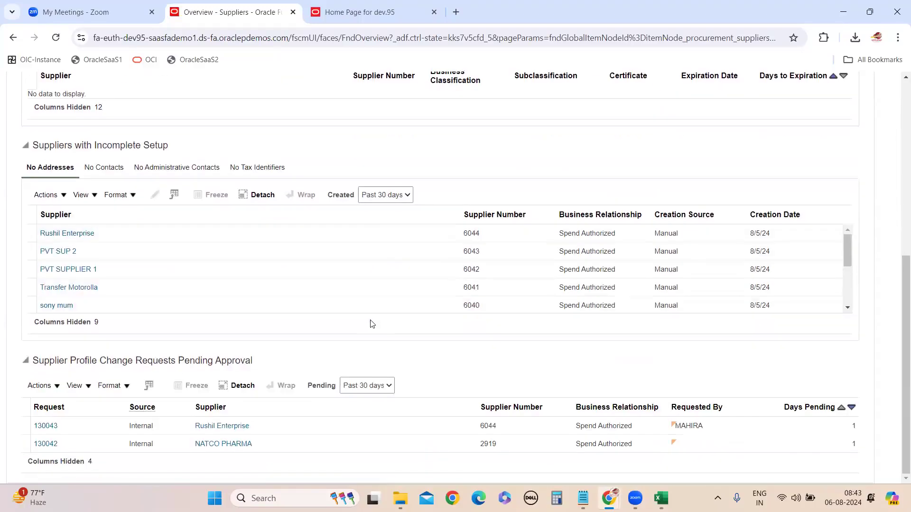
{"action": "scroll", "coordinate": [466, 269], "scroll_direction": "up", "scroll_amount": 7}
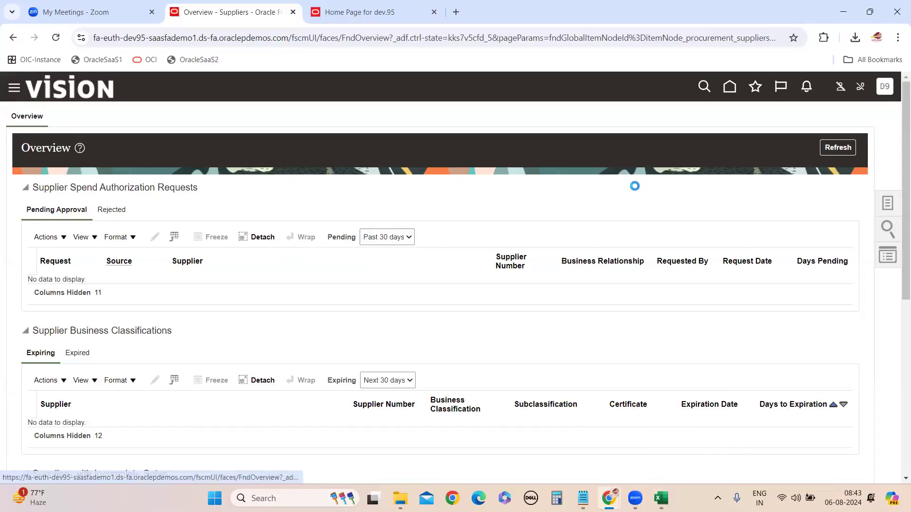
{"action": "left_click", "coordinate": [887, 203]}
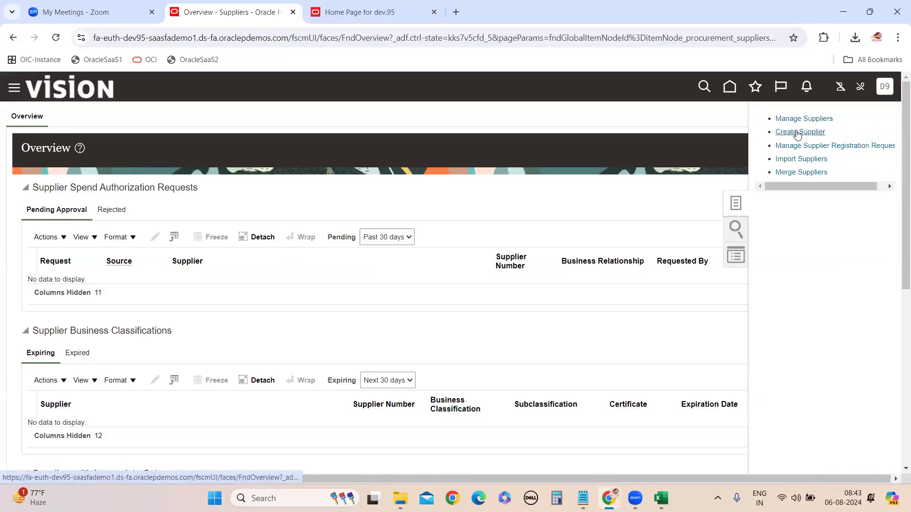
{"action": "left_click", "coordinate": [798, 133]}
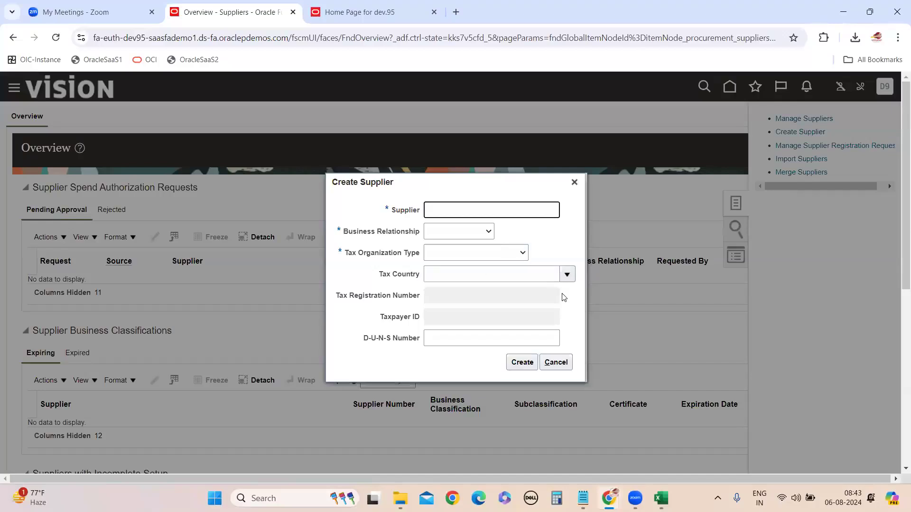
Search the tax countries for United and select United States as the new supplier's Tax Country
{"action": "left_click", "coordinate": [566, 276]}
{"action": "scroll", "coordinate": [449, 389], "scroll_direction": "down", "scroll_amount": 3}
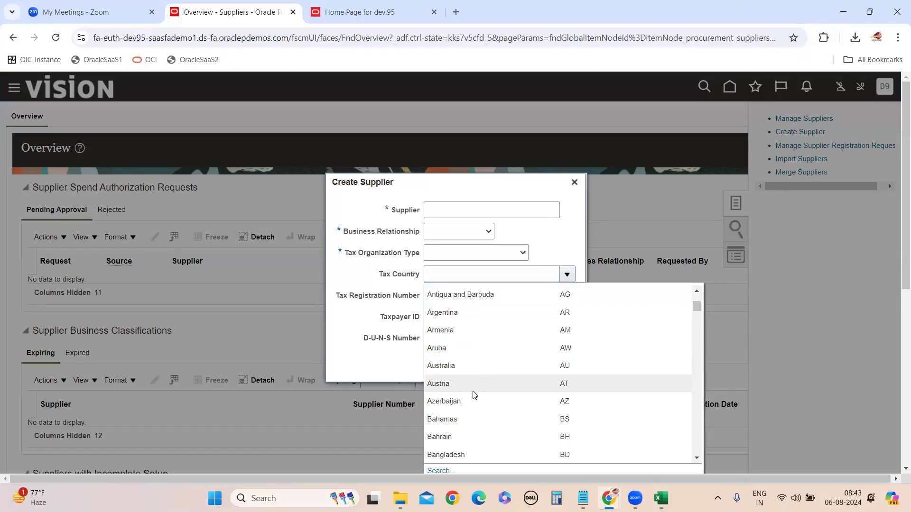
{"action": "scroll", "coordinate": [472, 398], "scroll_direction": "down", "scroll_amount": 4}
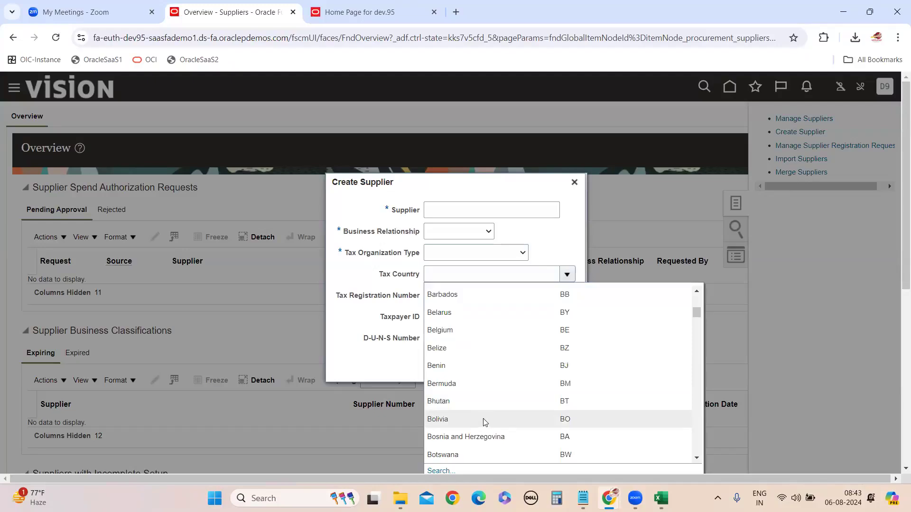
{"action": "scroll", "coordinate": [478, 412], "scroll_direction": "down", "scroll_amount": 7}
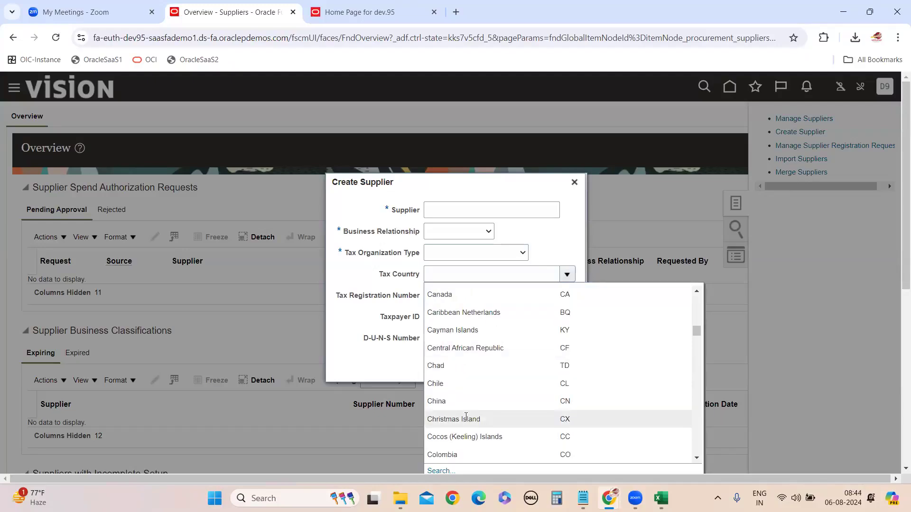
{"action": "scroll", "coordinate": [448, 451], "scroll_direction": "down", "scroll_amount": 3}
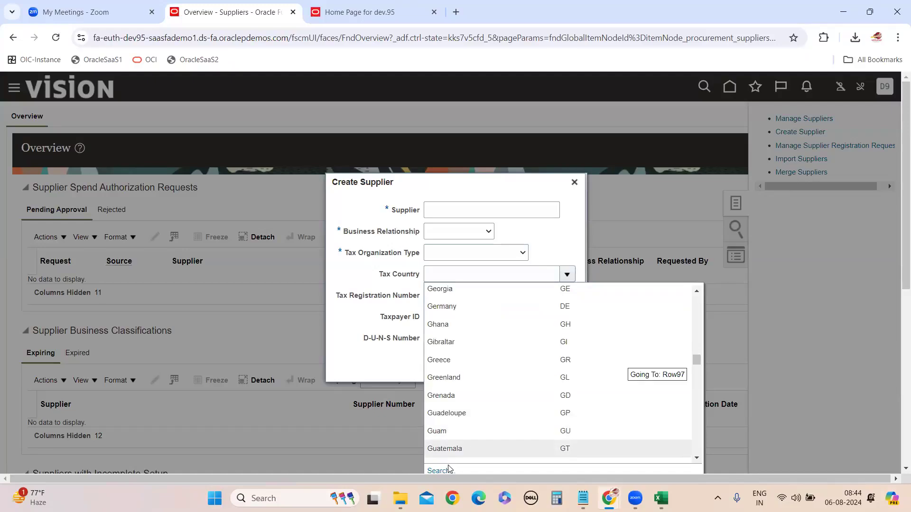
{"action": "left_click", "coordinate": [441, 471]}
{"action": "left_click", "coordinate": [401, 249]}
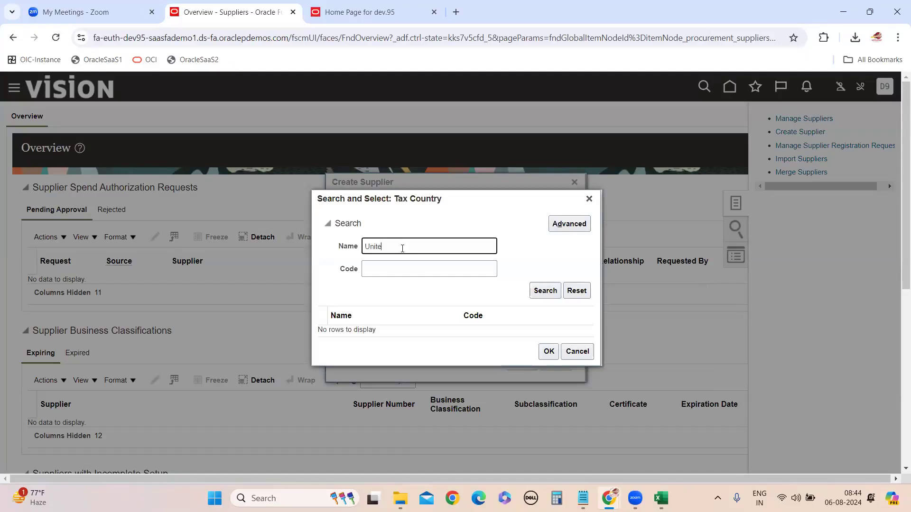
{"action": "left_click", "coordinate": [544, 290]}
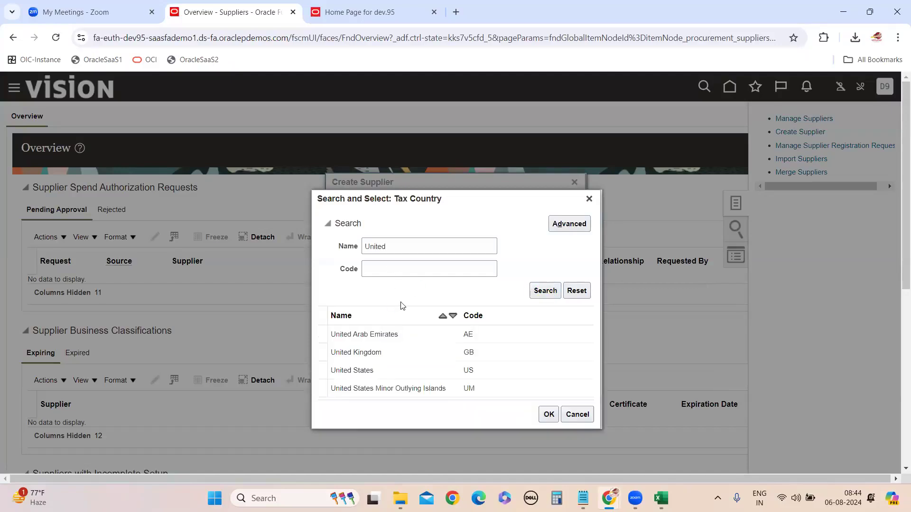
{"action": "left_click", "coordinate": [381, 338]}
{"action": "left_click", "coordinate": [548, 383]}
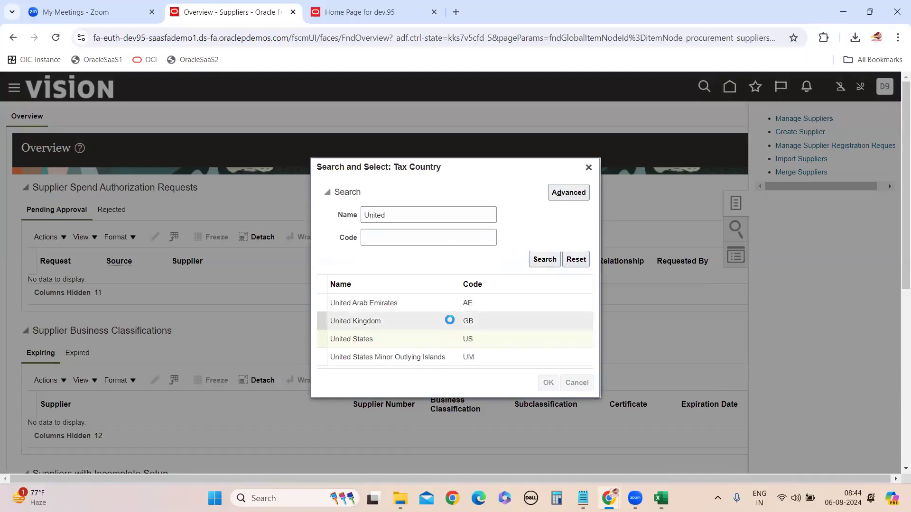
Reopen the Tax Country list to check the country code listed for United States
{"action": "left_click", "coordinate": [567, 275]}
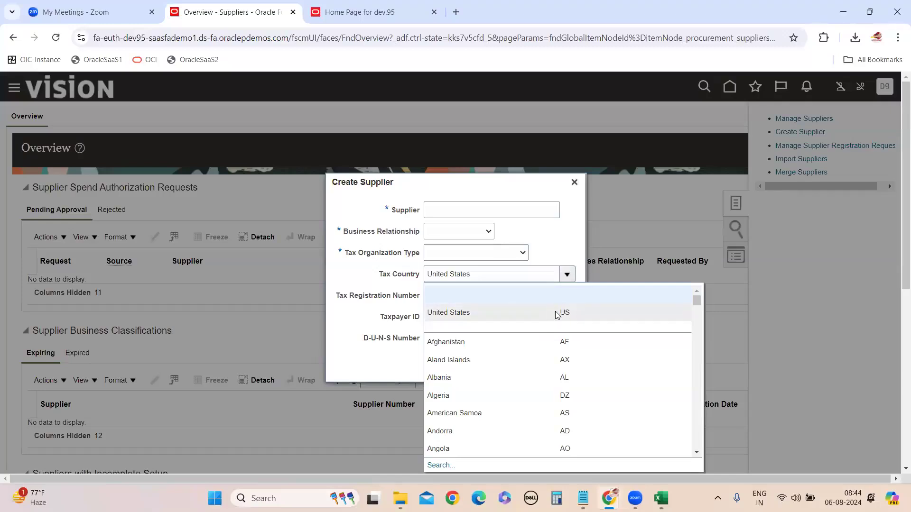
{"action": "left_click", "coordinate": [393, 279]}
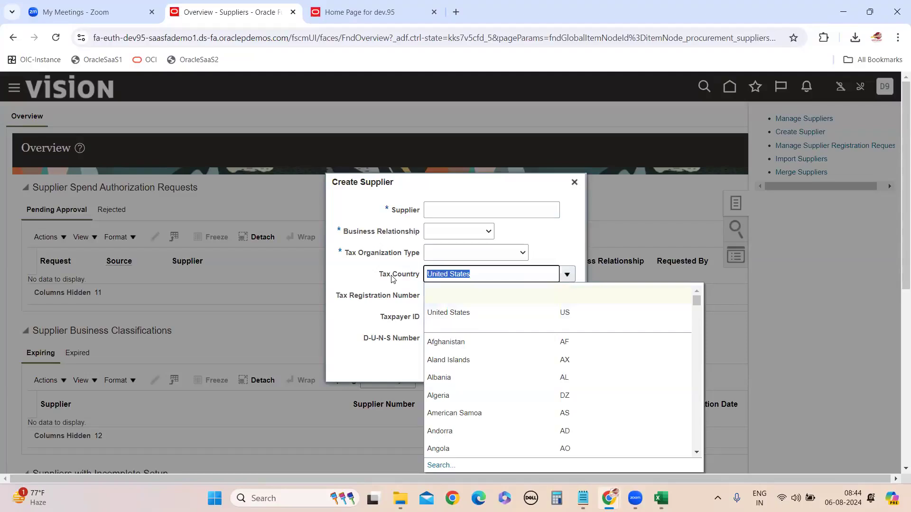
Choose India as the Tax Country and reopen the country list to check its code
{"action": "type", "text": "India"}
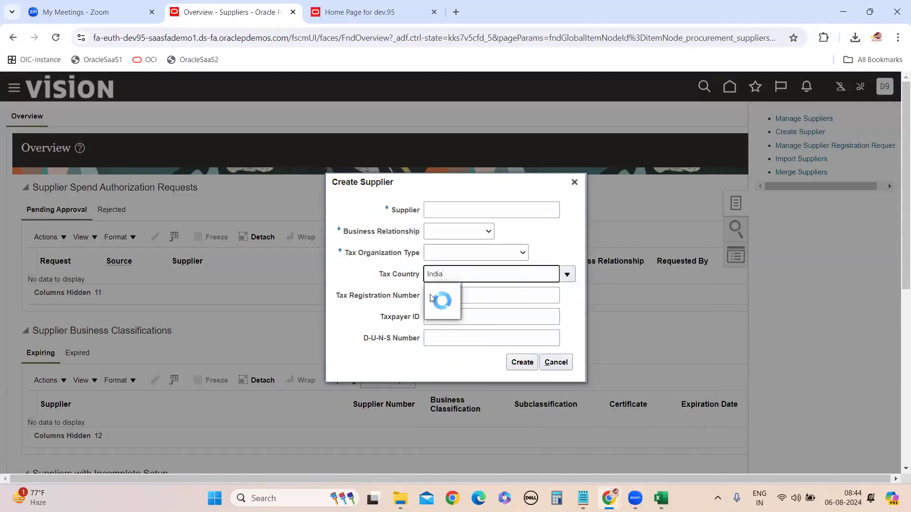
{"action": "left_click", "coordinate": [445, 293]}
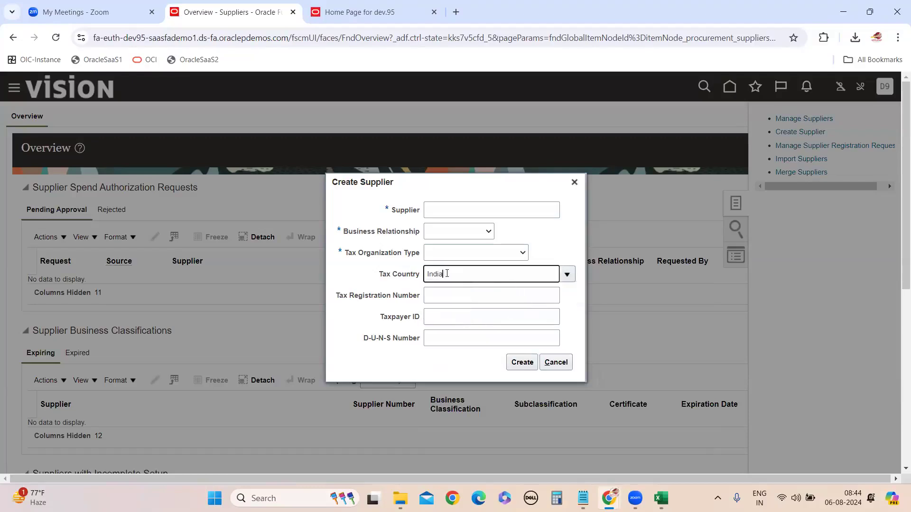
{"action": "left_click", "coordinate": [566, 280]}
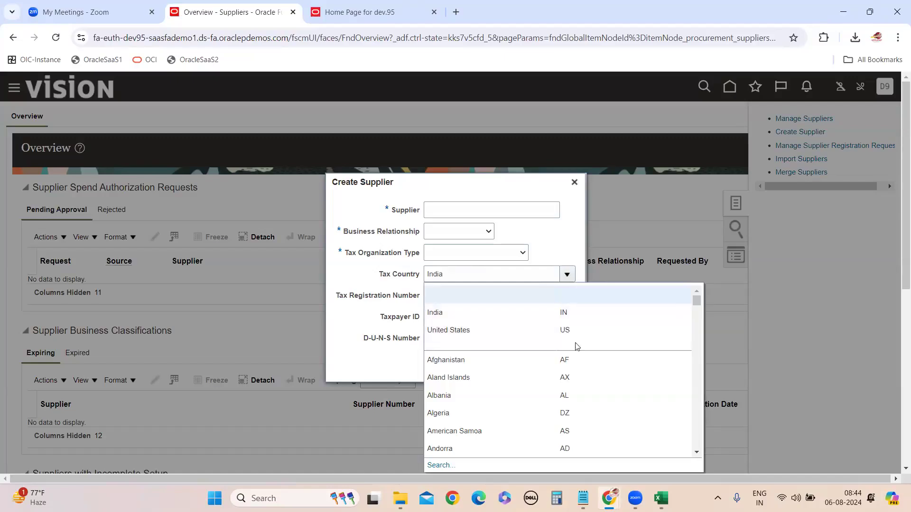
Switch to the SupplierImportTemplate workbook in Excel and set Taxpayer Country to US in row 5 and IN in row 6
{"action": "mouse_move", "coordinate": [669, 497]}
{"action": "left_click", "coordinate": [673, 430]}
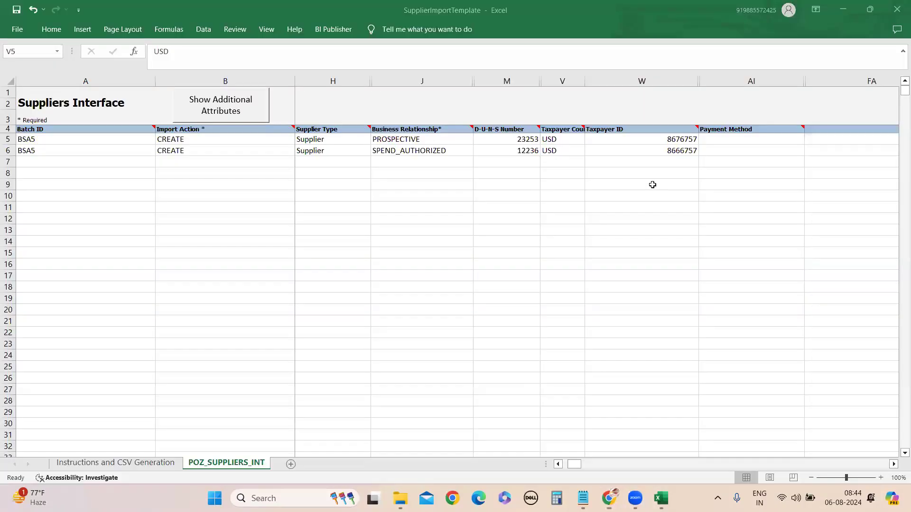
{"action": "double_click", "coordinate": [561, 137]}
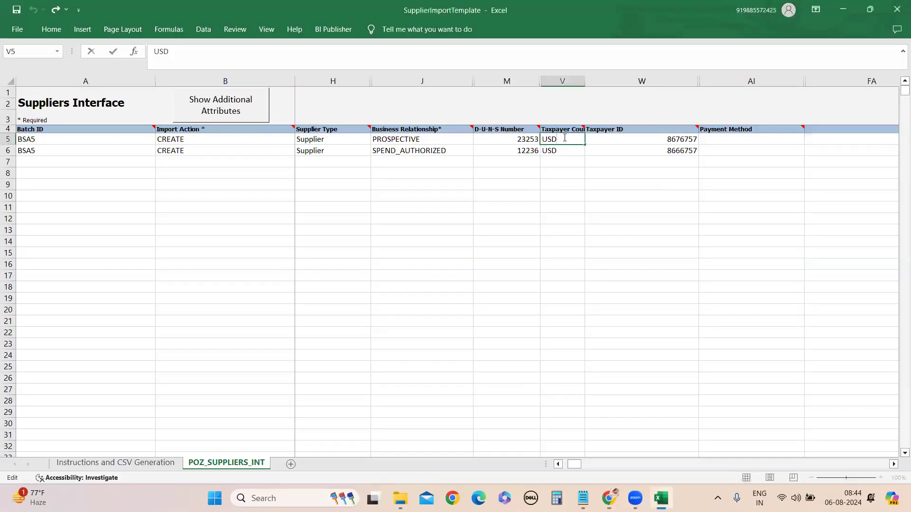
{"action": "key", "text": "BackSpace"}
{"action": "left_click", "coordinate": [560, 153]}
{"action": "double_click", "coordinate": [561, 151]}
{"action": "key", "text": "BackSpace"}
{"action": "type", "text": "IN"}
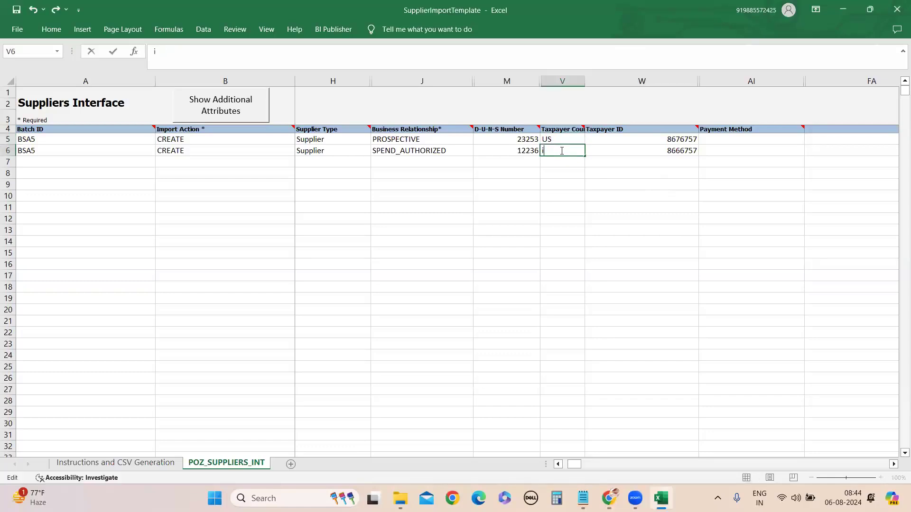
{"action": "key", "text": "BackSpace"}
{"action": "key", "text": "BackSpace"}
{"action": "type", "text": "IN"}
{"action": "left_click", "coordinate": [548, 249]}
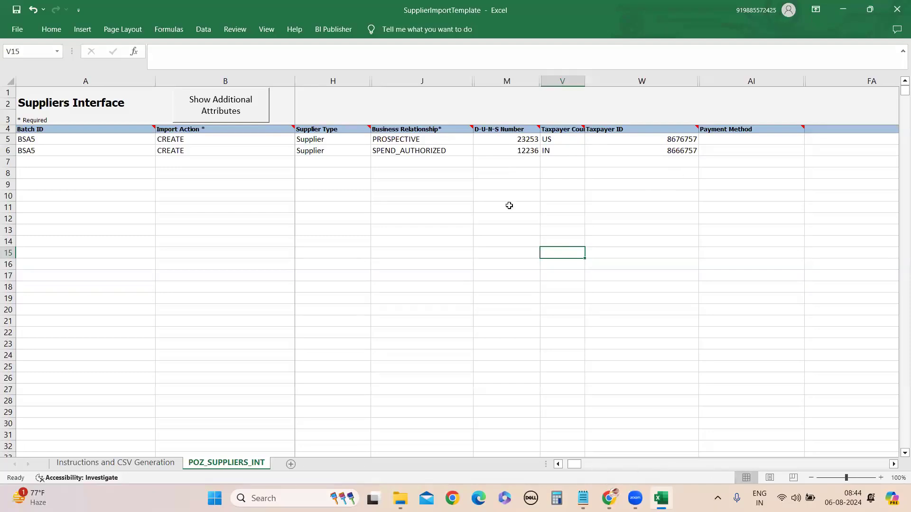
Change the Batch ID of both supplier rows to BSA6
{"action": "left_click_drag", "start_coordinate": [575, 464], "coordinate": [568, 464]}
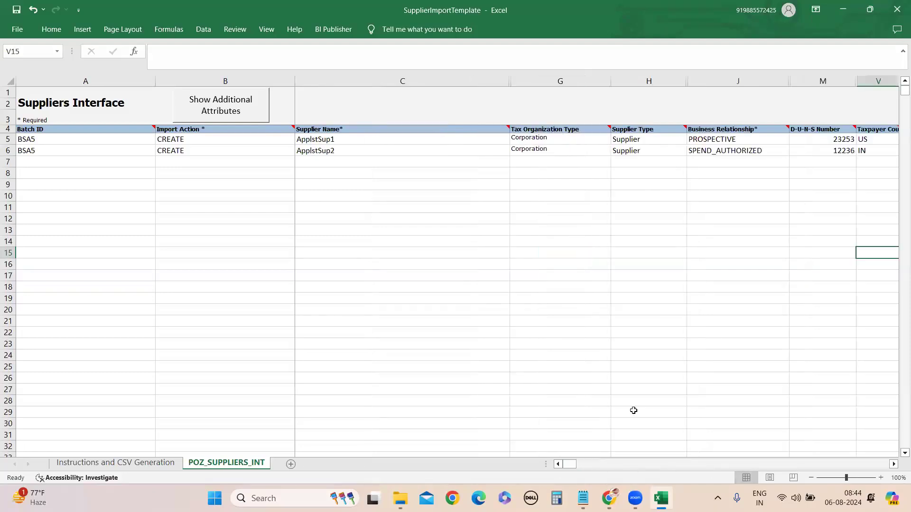
{"action": "double_click", "coordinate": [46, 140]}
{"action": "key", "text": "BackSpace"}
{"action": "type", "text": "6"}
{"action": "double_click", "coordinate": [65, 151]}
{"action": "key", "text": "BackSpace"}
{"action": "type", "text": "6"}
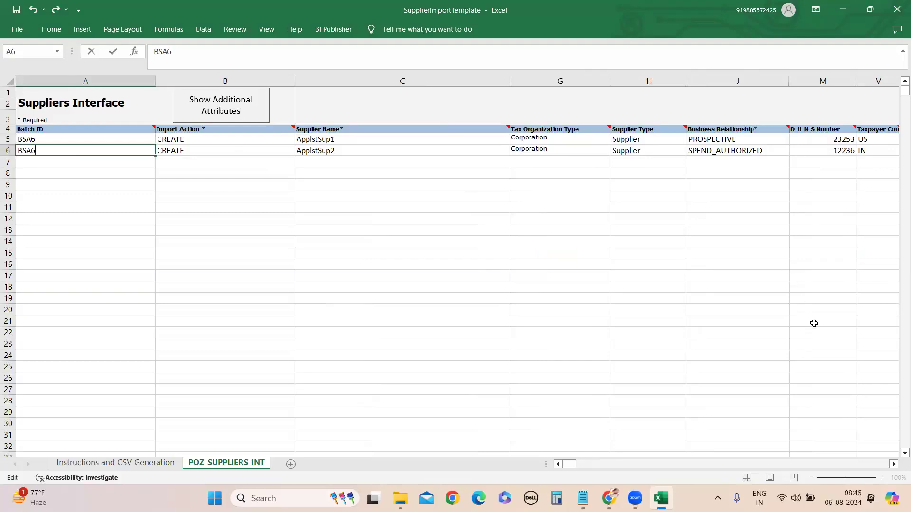
Save the SupplierImportTemplate workbook and accept the personal information notice
{"action": "mouse_move", "coordinate": [569, 465]}
{"action": "left_mouse_down"}
{"action": "mouse_move", "coordinate": [577, 469]}
{"action": "mouse_move", "coordinate": [567, 465]}
{"action": "left_mouse_up"}
{"action": "left_click", "coordinate": [14, 10]}
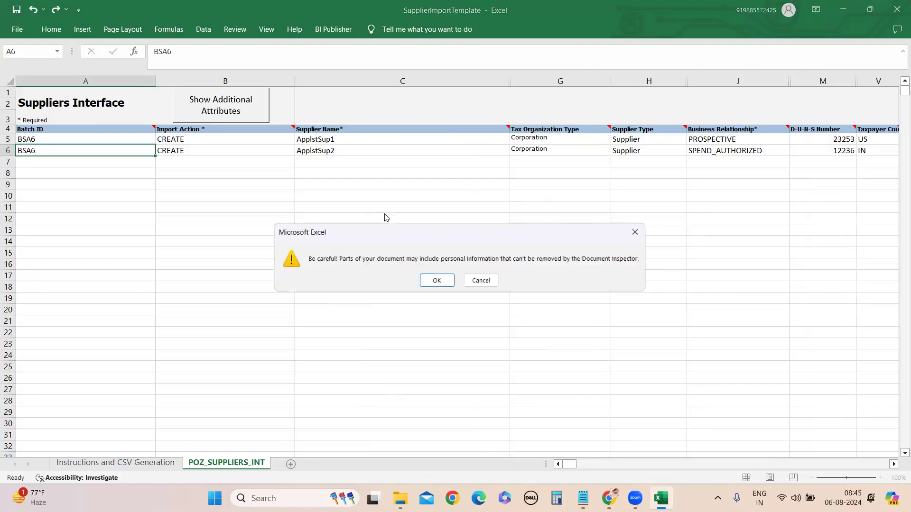
{"action": "left_click", "coordinate": [436, 281]}
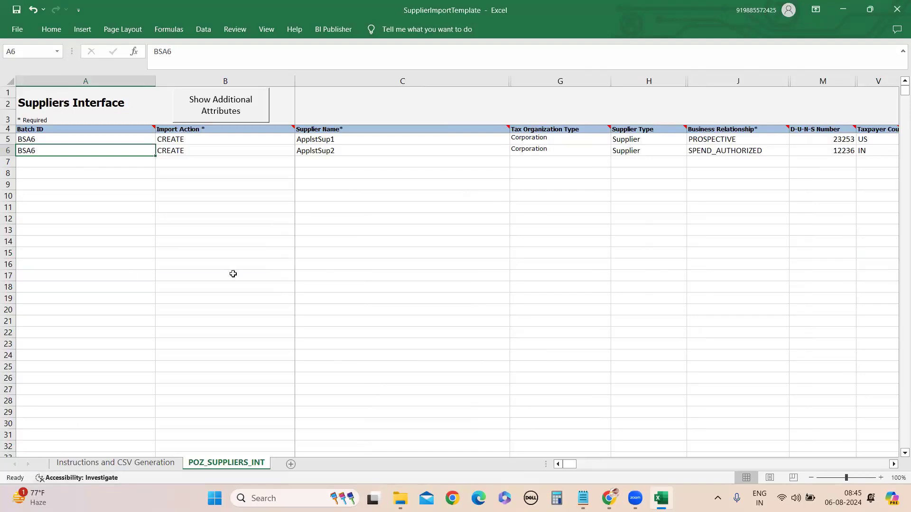
Generate the CSV file, saving the ZIP as PozSuppliersInt_RUN2_06082024 and the CSV as PozSuppliersInt in the FBDI folder
{"action": "left_click", "coordinate": [115, 462]}
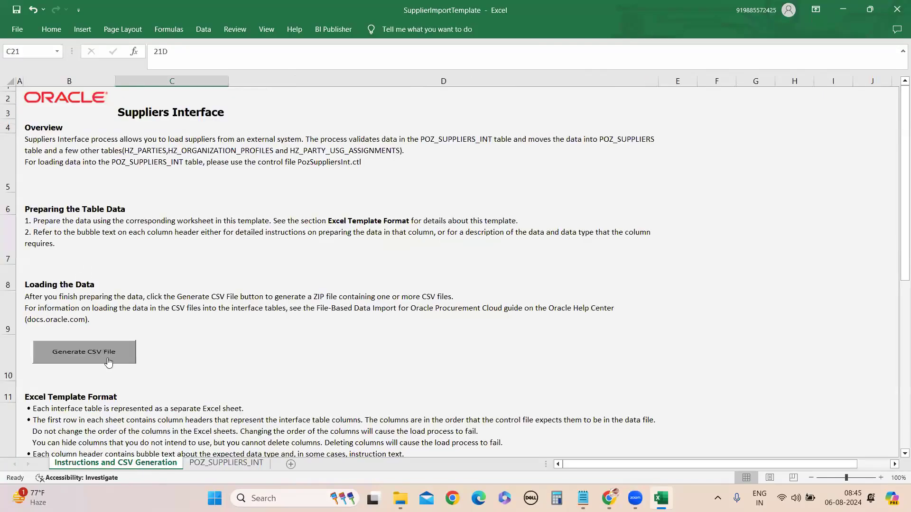
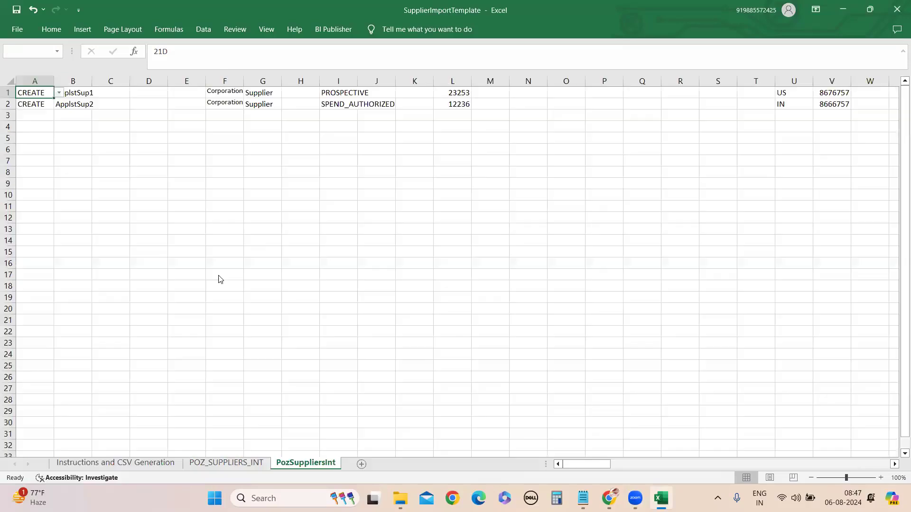
{"action": "scroll", "coordinate": [248, 299], "scroll_direction": "down", "scroll_amount": 2}
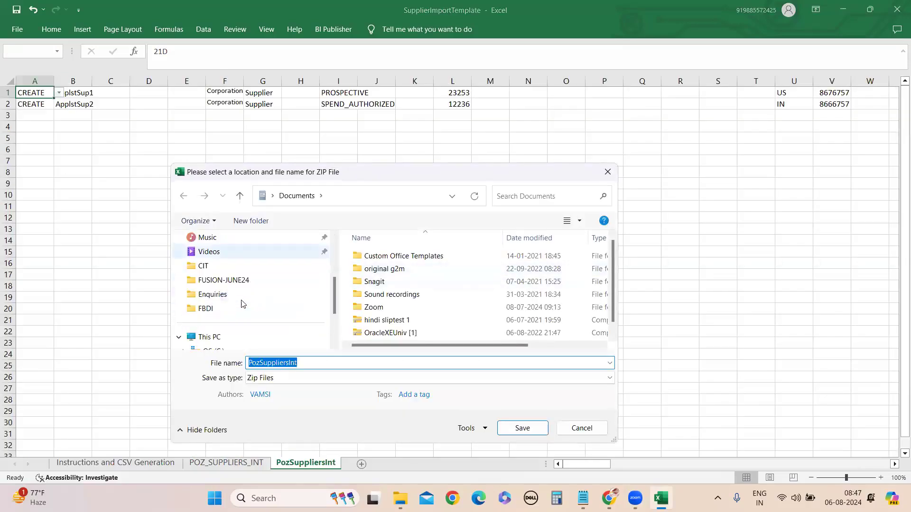
{"action": "left_click", "coordinate": [204, 309]}
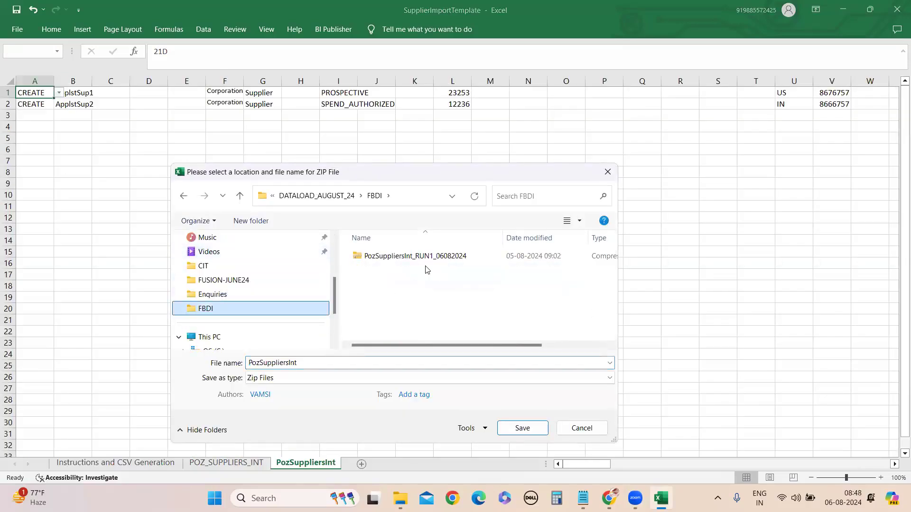
{"action": "double_click", "coordinate": [314, 364]}
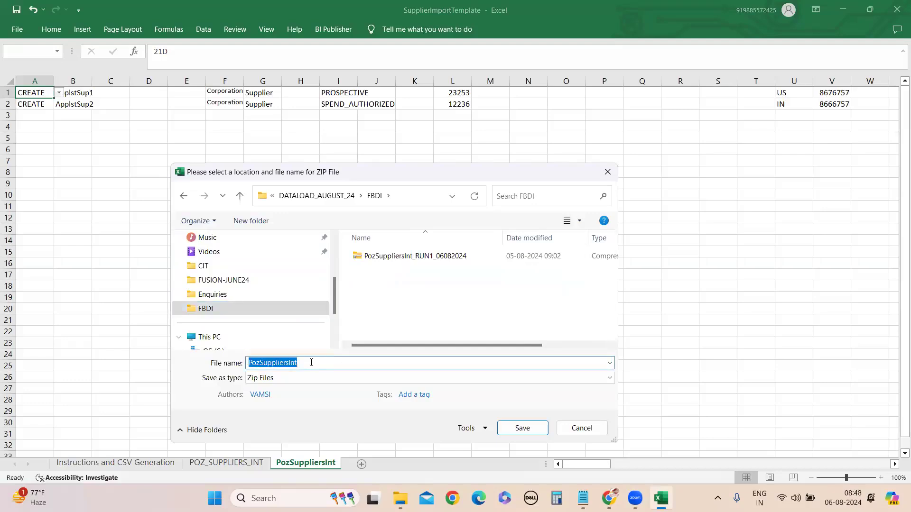
{"action": "left_click", "coordinate": [311, 363]}
{"action": "type", "text": "_RUN2"}
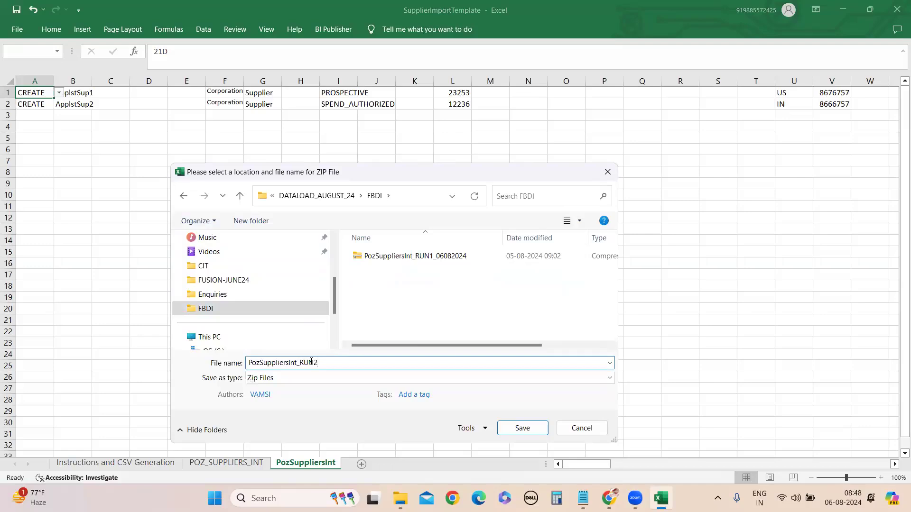
{"action": "type", "text": "_06082024"}
{"action": "left_click", "coordinate": [540, 432]}
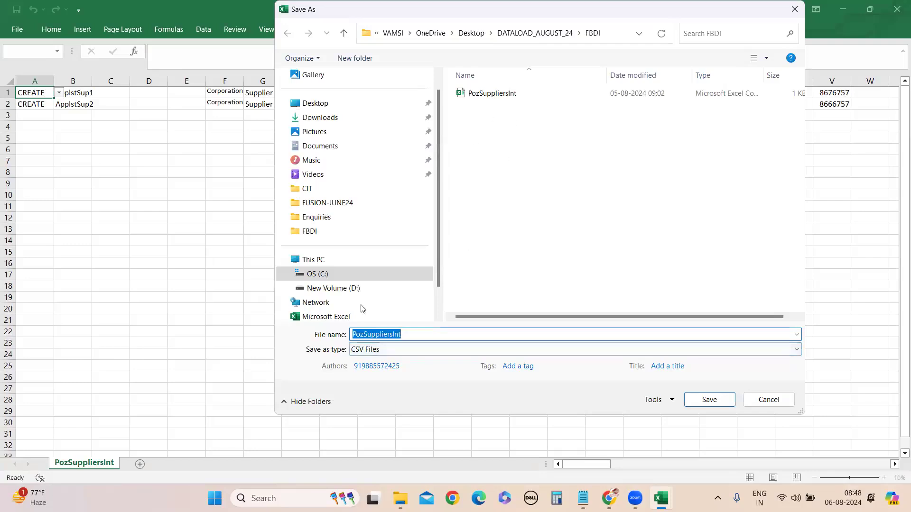
{"action": "left_click", "coordinate": [730, 406]}
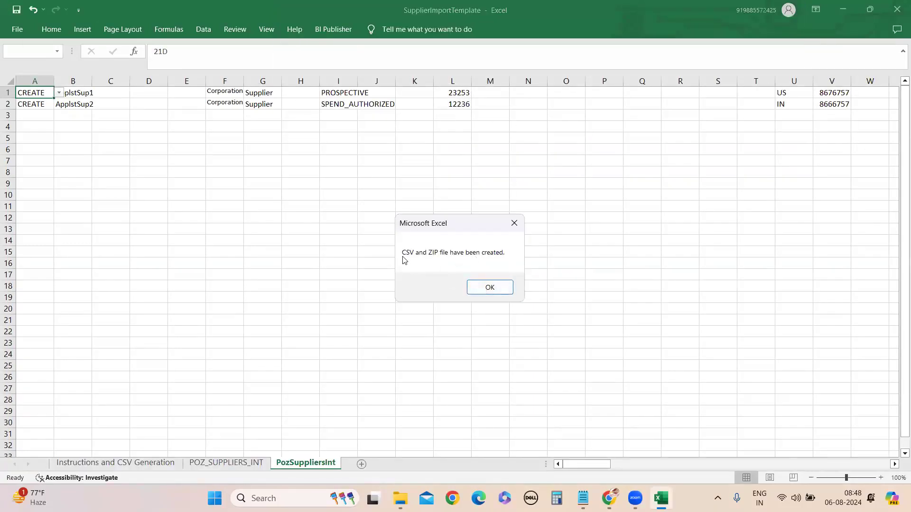
{"action": "left_click", "coordinate": [491, 289]}
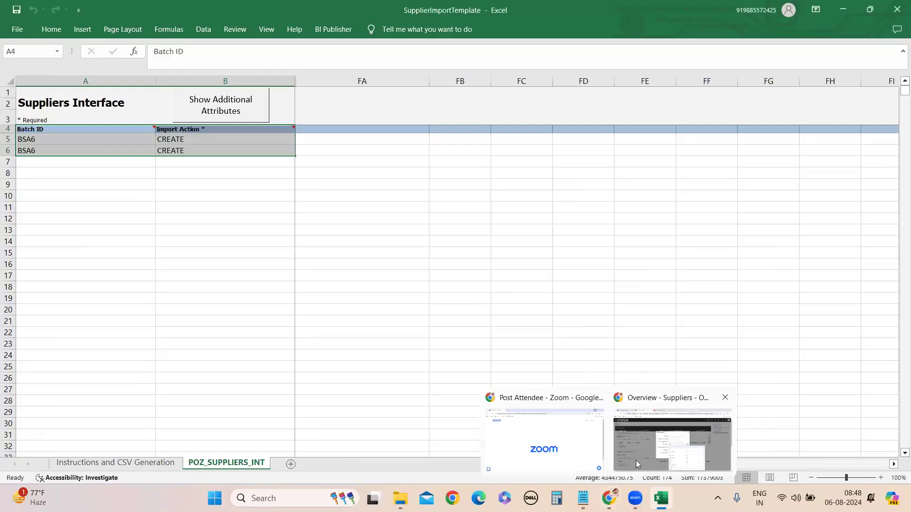
Switch to Oracle Fusion in Chrome, close the Create Supplier dialog and open Scheduled Processes under Tools
{"action": "left_click", "coordinate": [669, 444]}
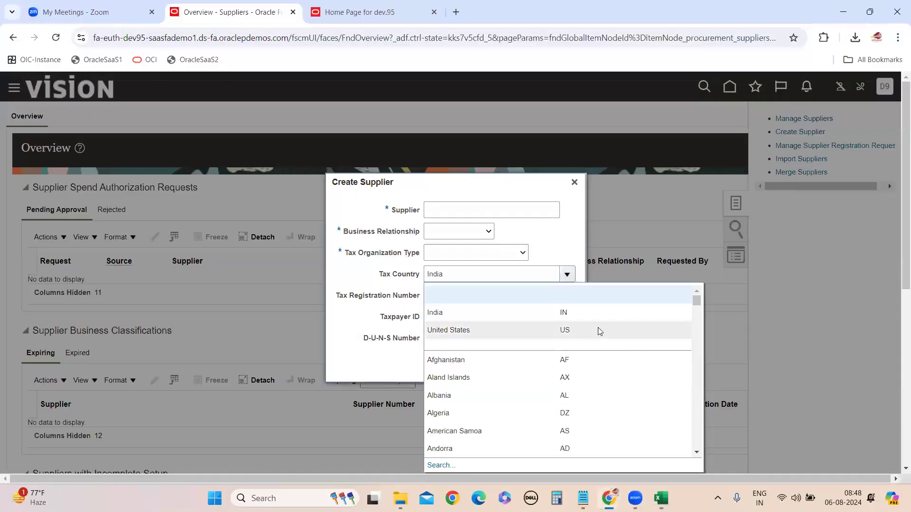
{"action": "left_click", "coordinate": [577, 185]}
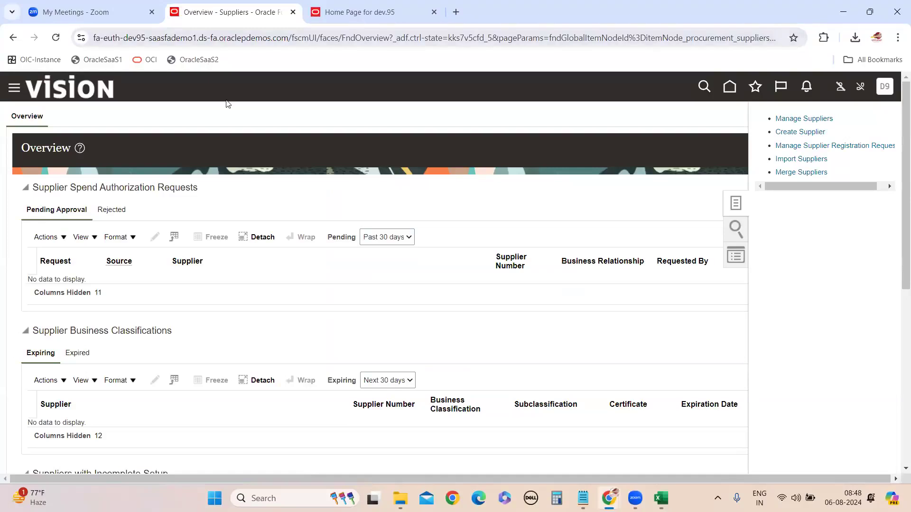
{"action": "left_click", "coordinate": [13, 88]}
{"action": "scroll", "coordinate": [283, 295], "scroll_direction": "down", "scroll_amount": 10}
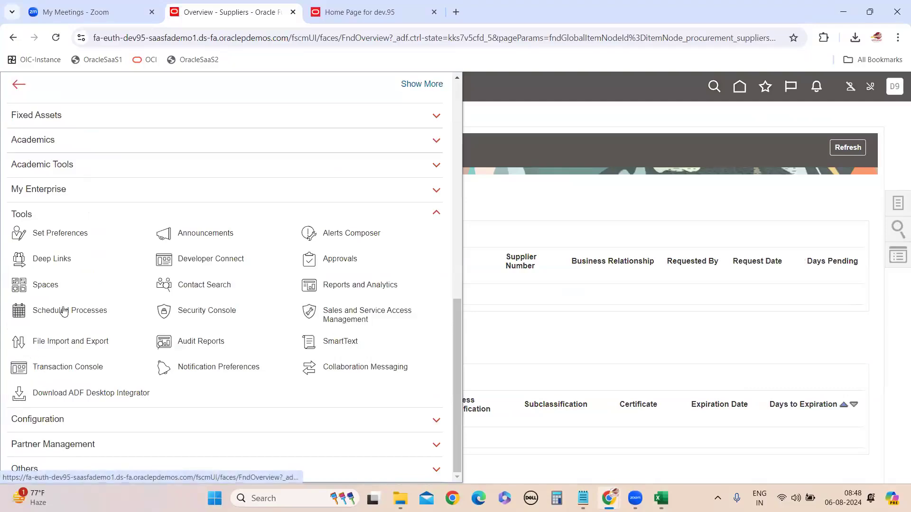
{"action": "left_click", "coordinate": [75, 312]}
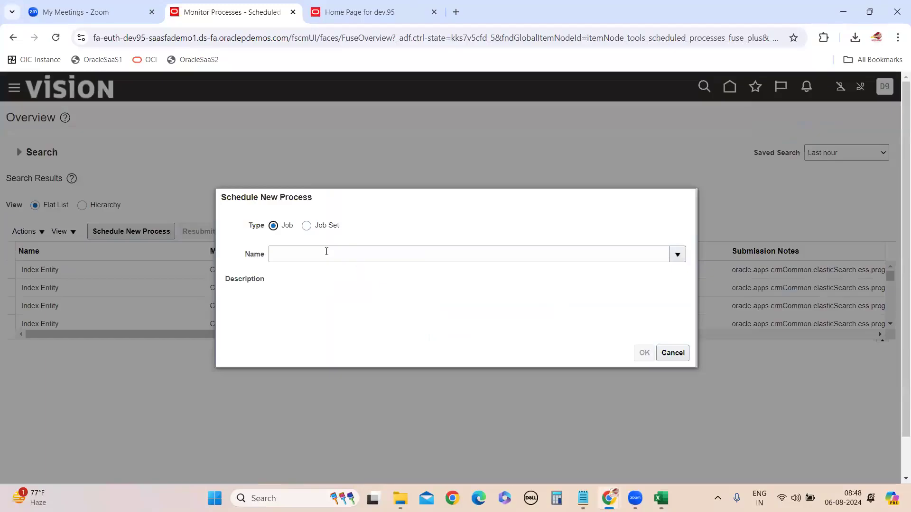
Start scheduling a new process for the job Load Interface File for Import and open its process details
{"action": "left_click", "coordinate": [327, 251]}
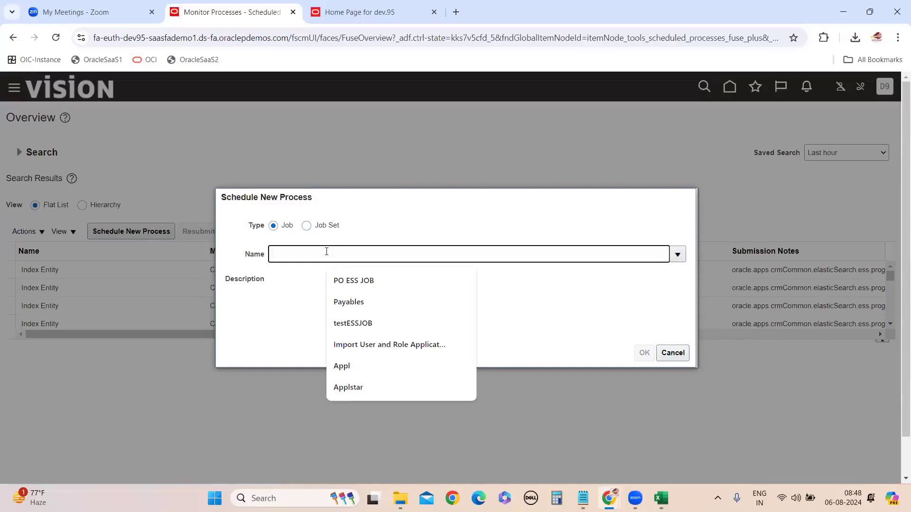
{"action": "type", "text": "Load "}
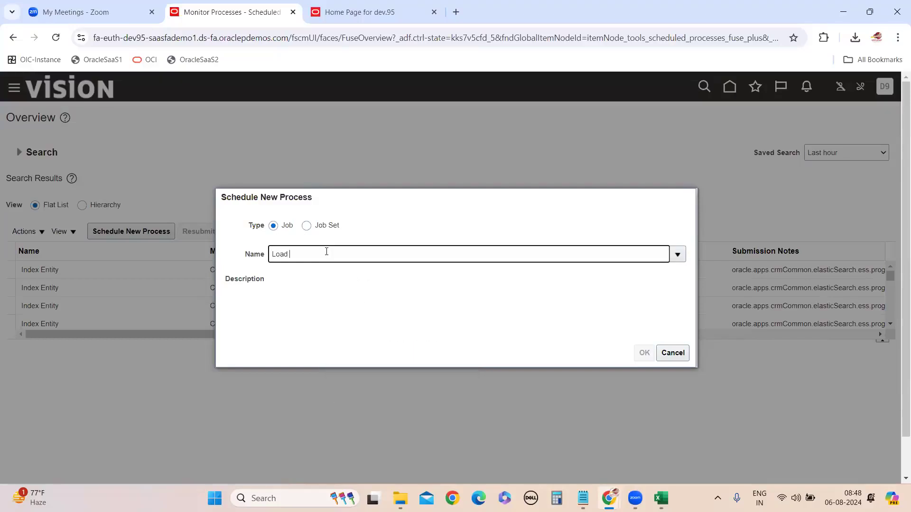
{"action": "type", "text": "Interface Fi"}
{"action": "type", "text": "le for Import"}
{"action": "key", "text": "Tab"}
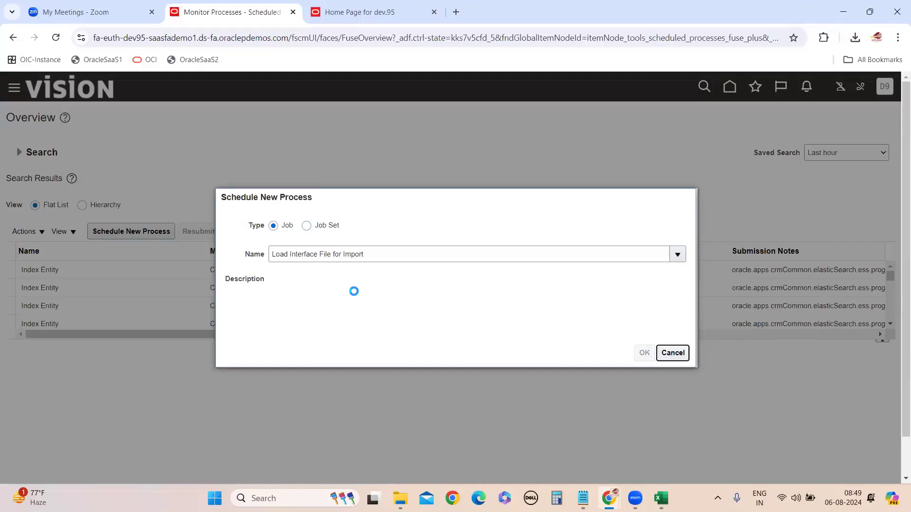
{"action": "left_click", "coordinate": [644, 354]}
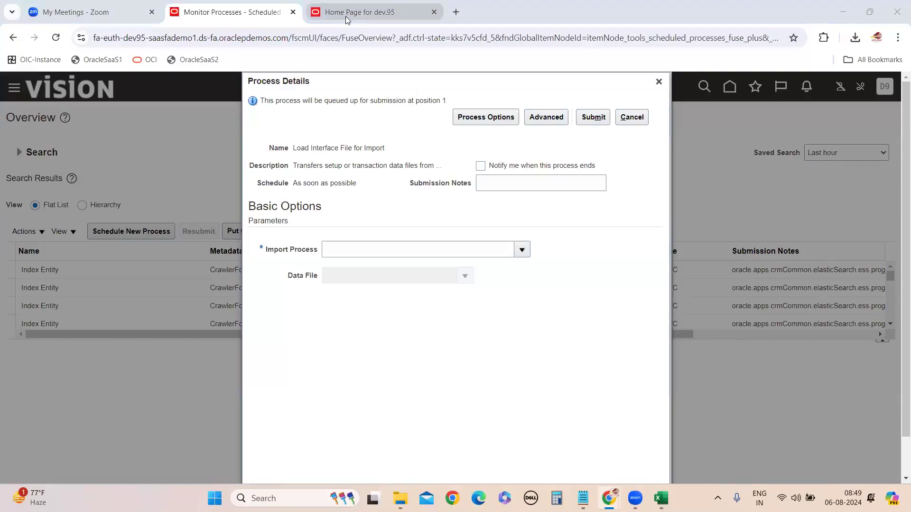
Check the list of uploaded files in WebCenter Content, then return to the process details in Oracle Fusion
{"action": "mouse_move", "coordinate": [346, 18]}
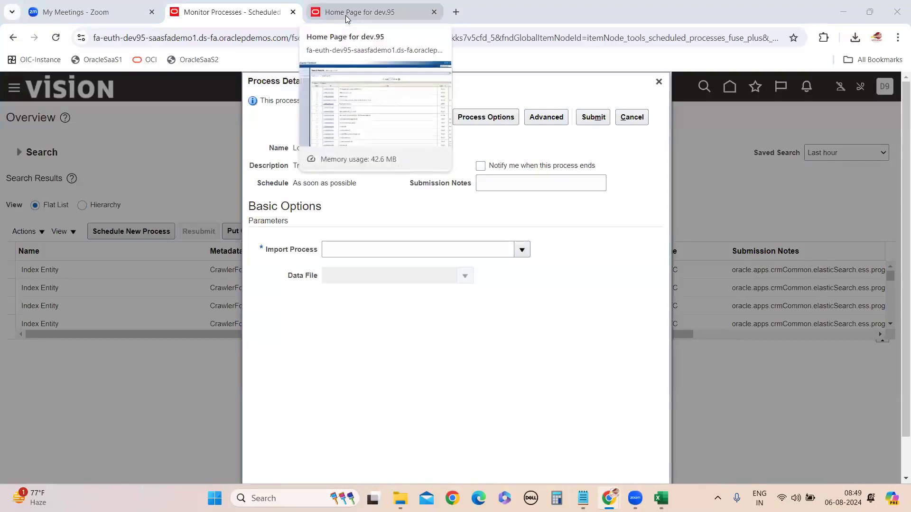
{"action": "left_click", "coordinate": [346, 18]}
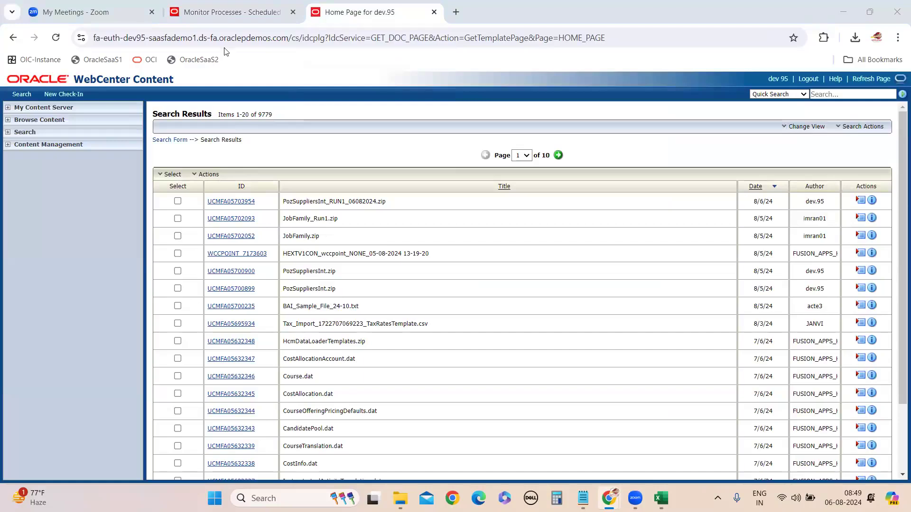
{"action": "left_click", "coordinate": [214, 11]}
Search the import processes for Import Su and select Import Suppliers as the Import Process parameter
{"action": "left_click", "coordinate": [392, 248]}
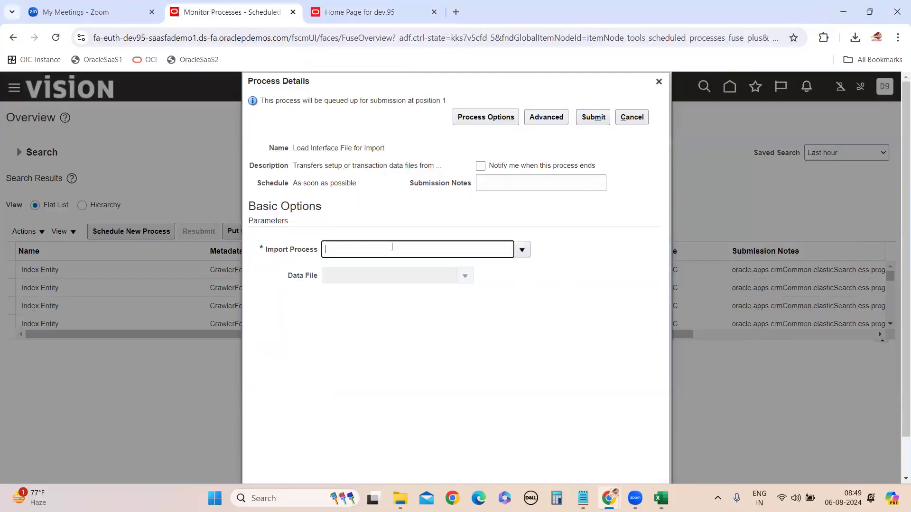
{"action": "type", "text": "Import"}
{"action": "key", "text": "Tab"}
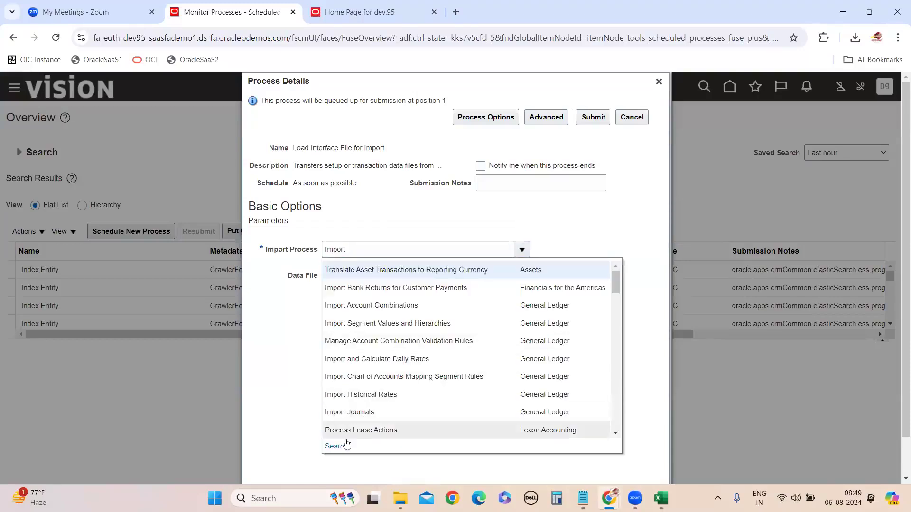
{"action": "left_click", "coordinate": [347, 445]}
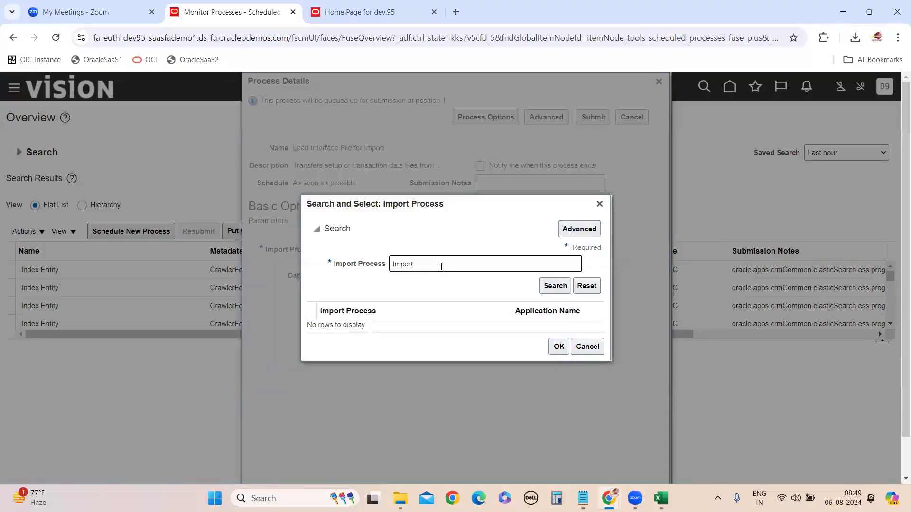
{"action": "type", "text": "Su"}
{"action": "left_click", "coordinate": [553, 286]}
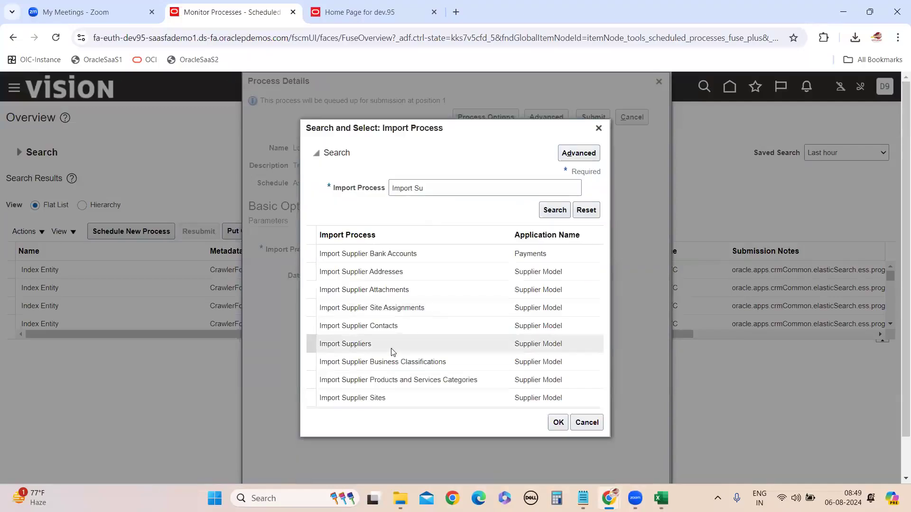
{"action": "left_click", "coordinate": [381, 350]}
{"action": "left_click", "coordinate": [556, 423]}
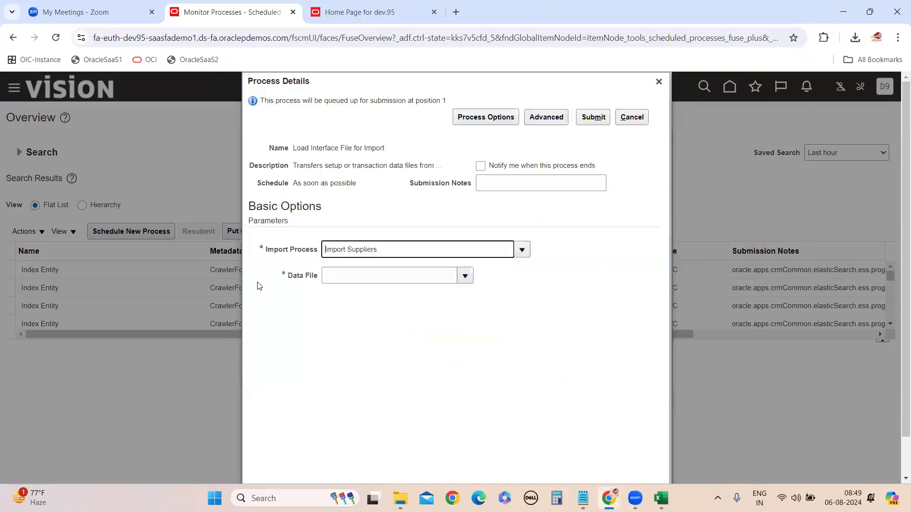
Upload PozSuppliersInt_RUN2_06082024.zip from the FBDI folder as the Data File and submit the Load Interface File for Import process
{"action": "left_click", "coordinate": [465, 275]}
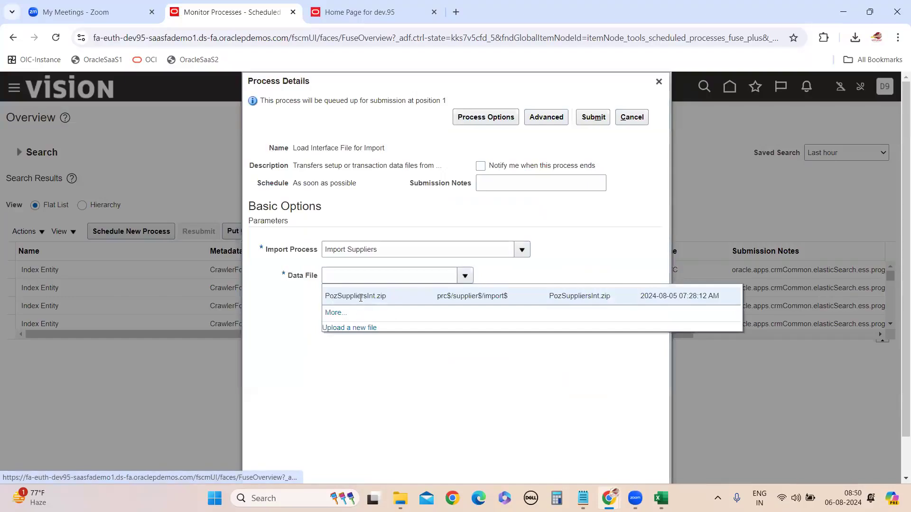
{"action": "left_click", "coordinate": [351, 328]}
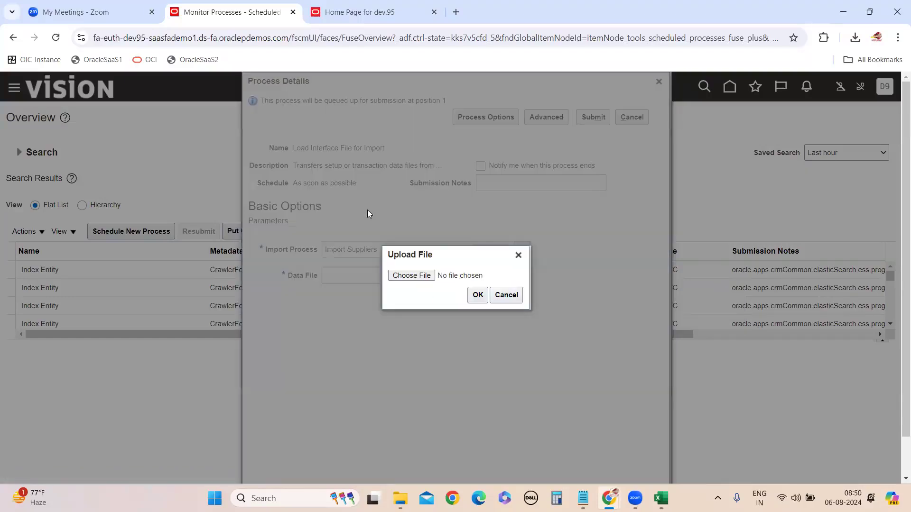
{"action": "left_click", "coordinate": [417, 276]}
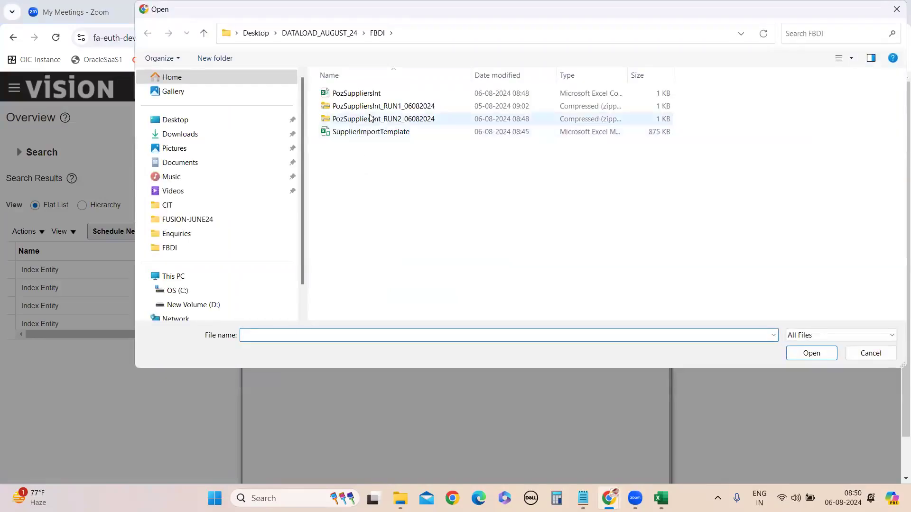
{"action": "left_click", "coordinate": [370, 118]}
{"action": "left_click", "coordinate": [810, 353]}
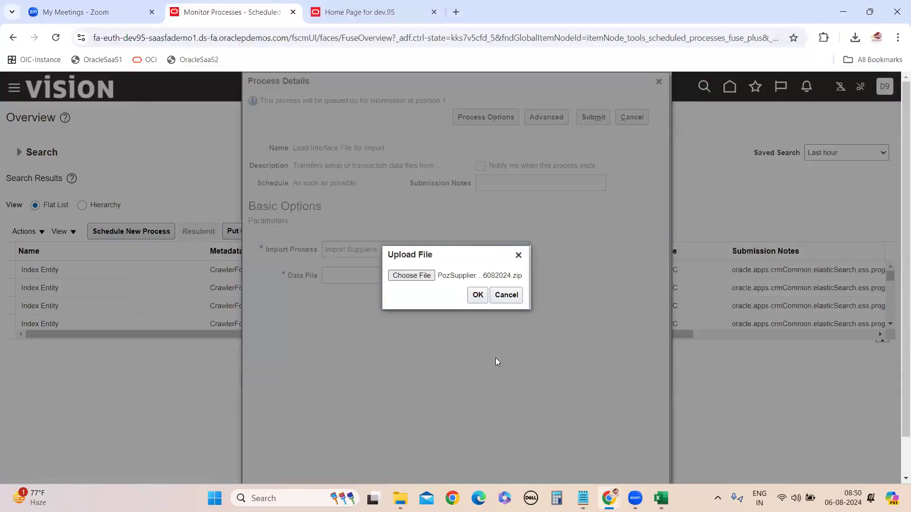
{"action": "left_click", "coordinate": [477, 294]}
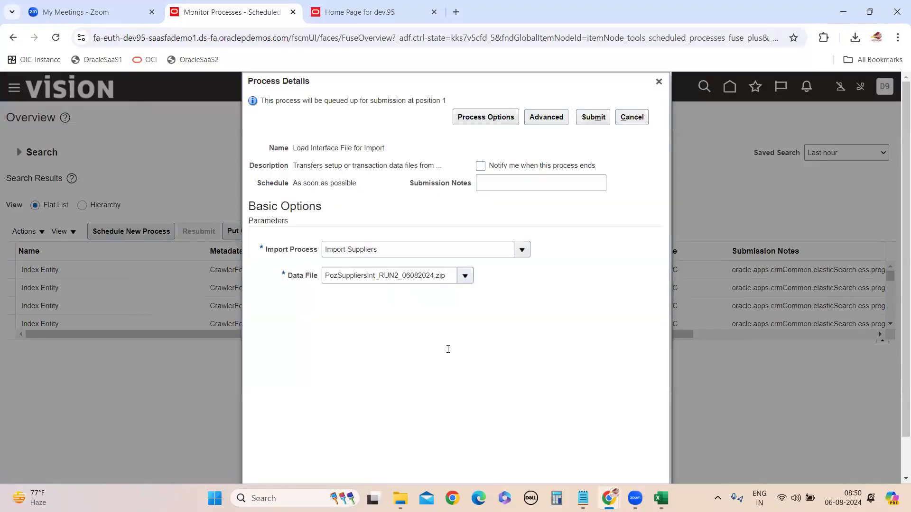
{"action": "left_click", "coordinate": [593, 116]}
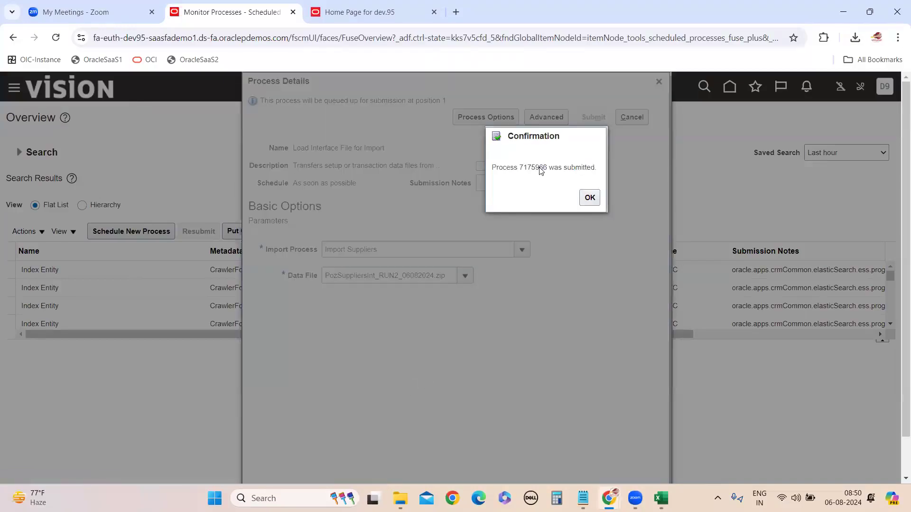
Copy the submitted process ID into the Untitled notes in Notepad, and dismiss the submission confirmation in Oracle Fusion
{"action": "double_click", "coordinate": [536, 167]}
{"action": "key", "text": "ctrl+c"}
{"action": "left_click", "coordinate": [583, 499]}
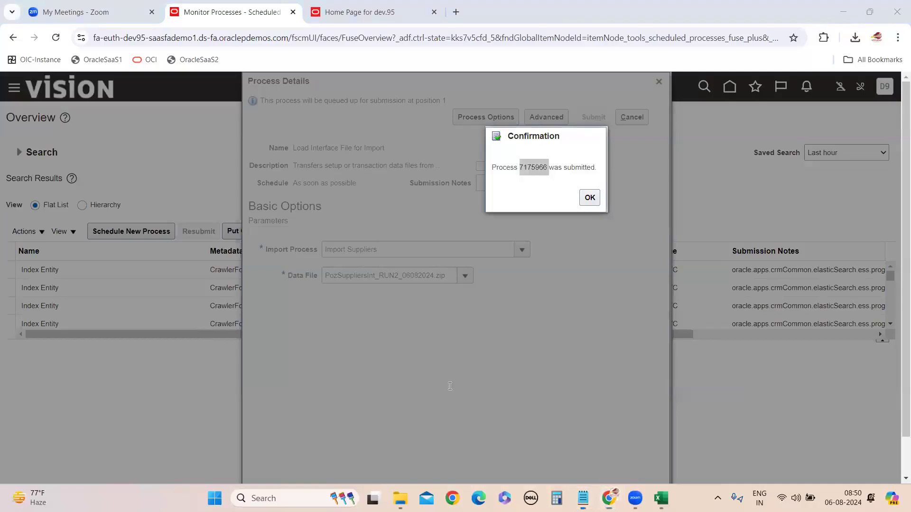
{"action": "left_click", "coordinate": [209, 10]}
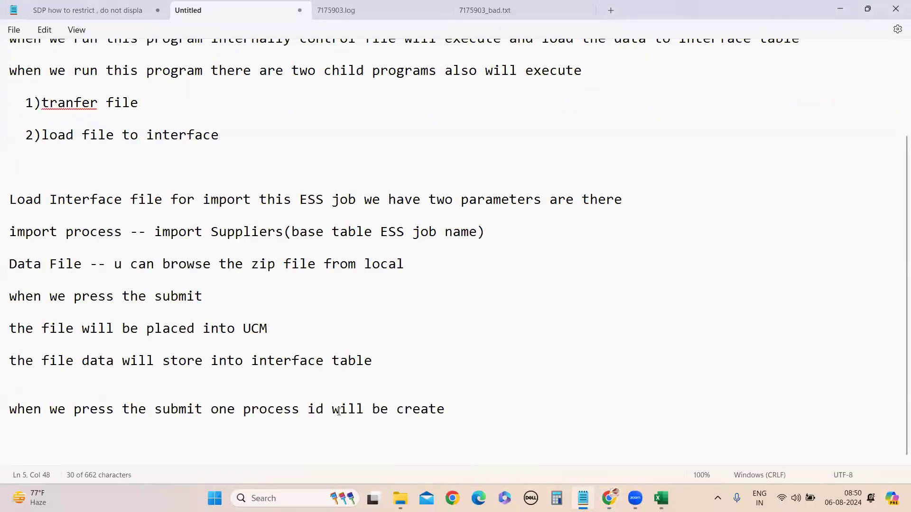
{"action": "key", "text": "ctrl+v"}
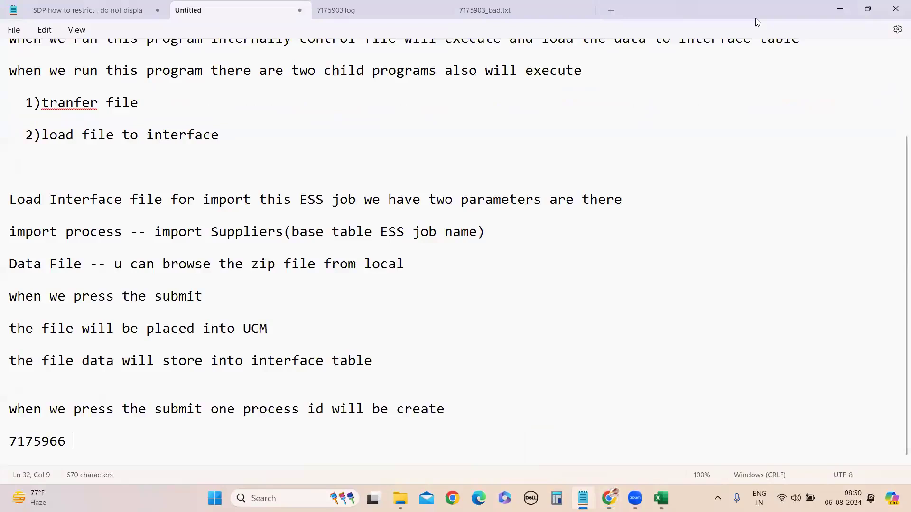
{"action": "key", "text": "alt+Tab"}
{"action": "left_click", "coordinate": [596, 200]}
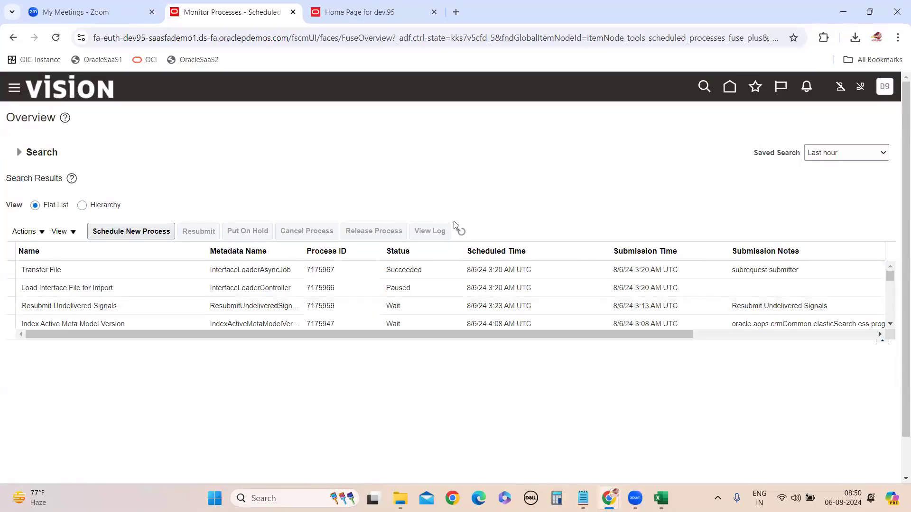
Refresh the scheduled process list to check the status of Load Interface File for Import and its child processes
{"action": "left_click", "coordinate": [461, 232]}
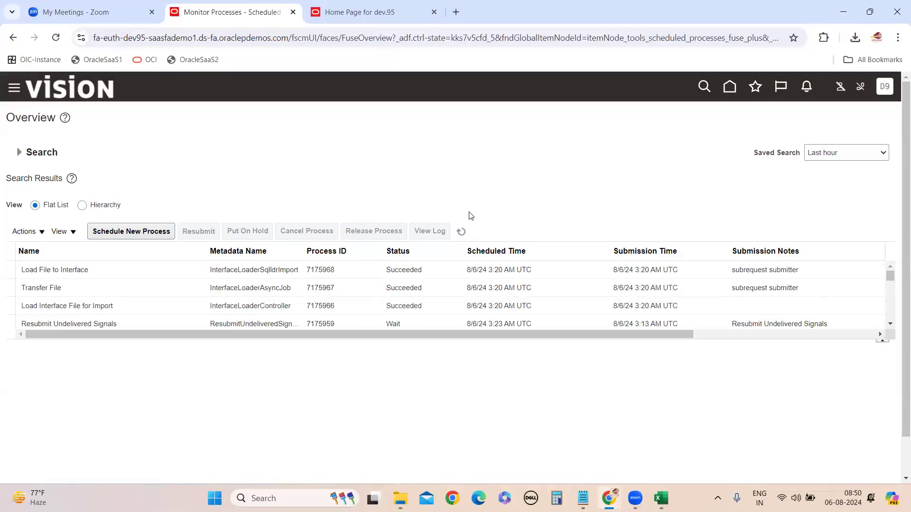
{"action": "left_click", "coordinate": [461, 232]}
{"action": "left_click", "coordinate": [461, 232]}
{"action": "left_click", "coordinate": [123, 288]}
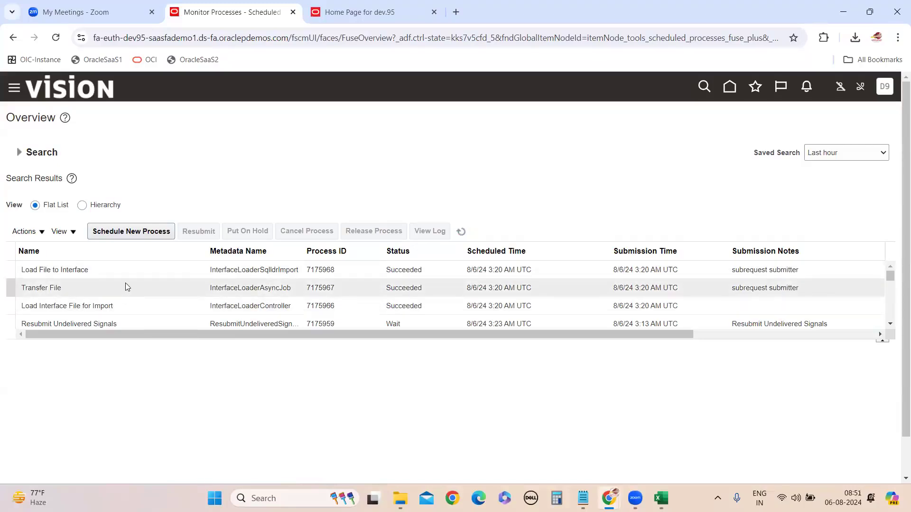
{"action": "left_click", "coordinate": [106, 303]}
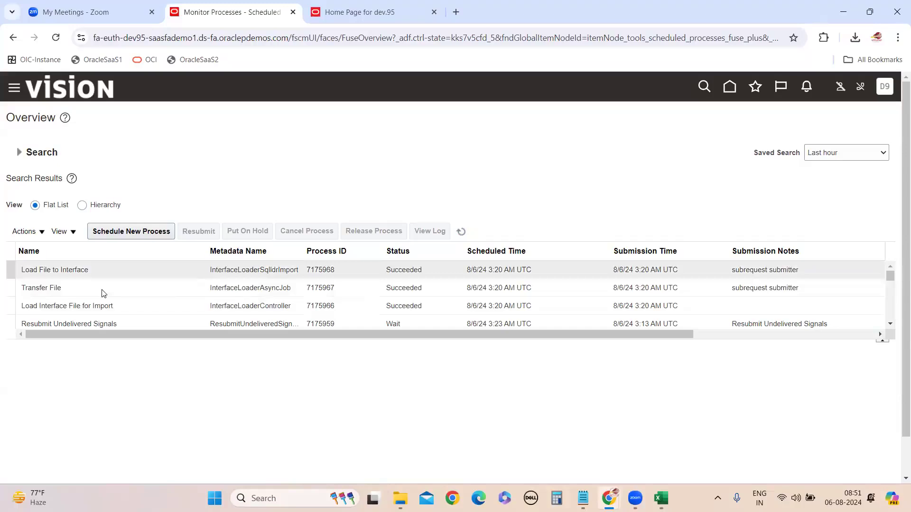
{"action": "left_click", "coordinate": [107, 274]}
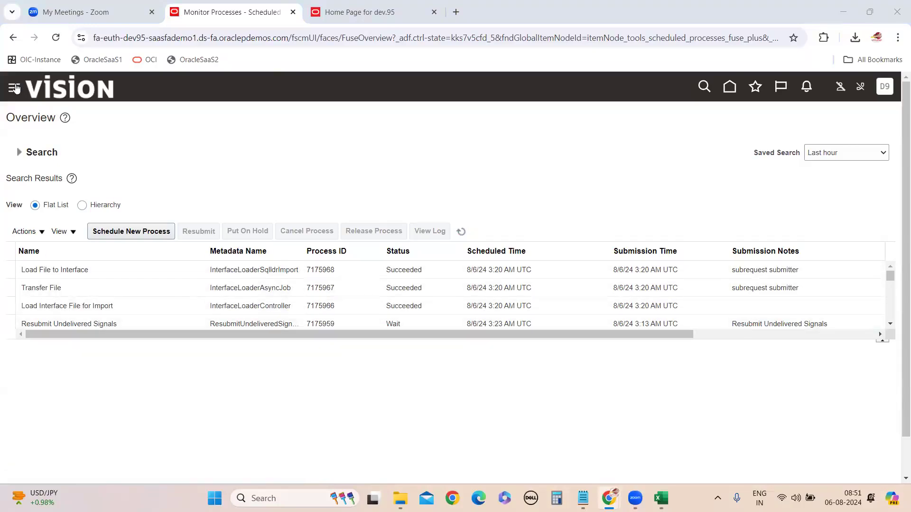
{"action": "scroll", "coordinate": [220, 350], "scroll_direction": "down", "scroll_amount": 4}
{"action": "scroll", "coordinate": [220, 349], "scroll_direction": "down", "scroll_amount": 6}
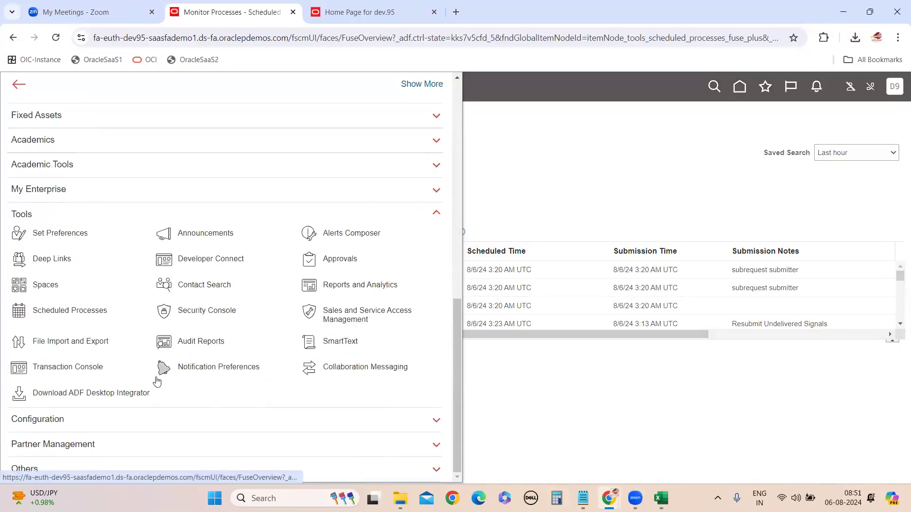
{"action": "key", "text": "ctrl+Tab"}
{"action": "key", "text": "ctrl+shift+Tab"}
{"action": "left_click", "coordinate": [465, 188]}
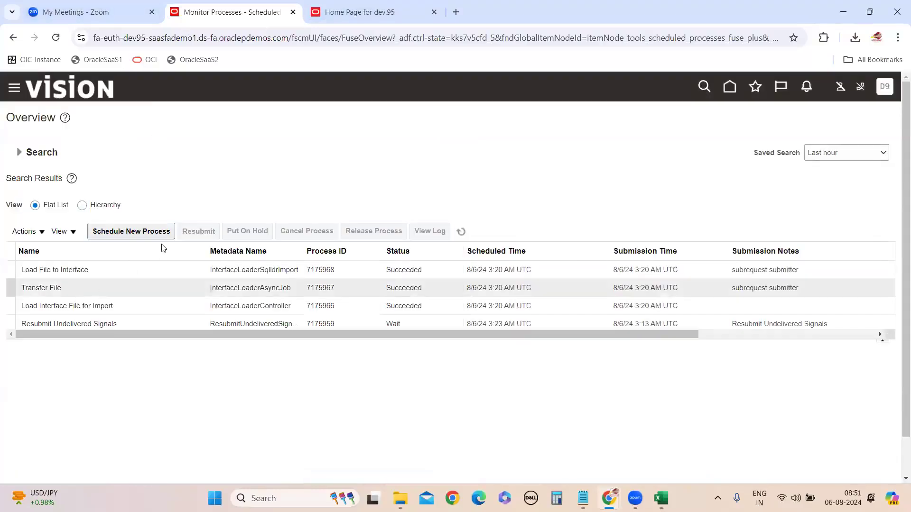
{"action": "left_click", "coordinate": [13, 87]}
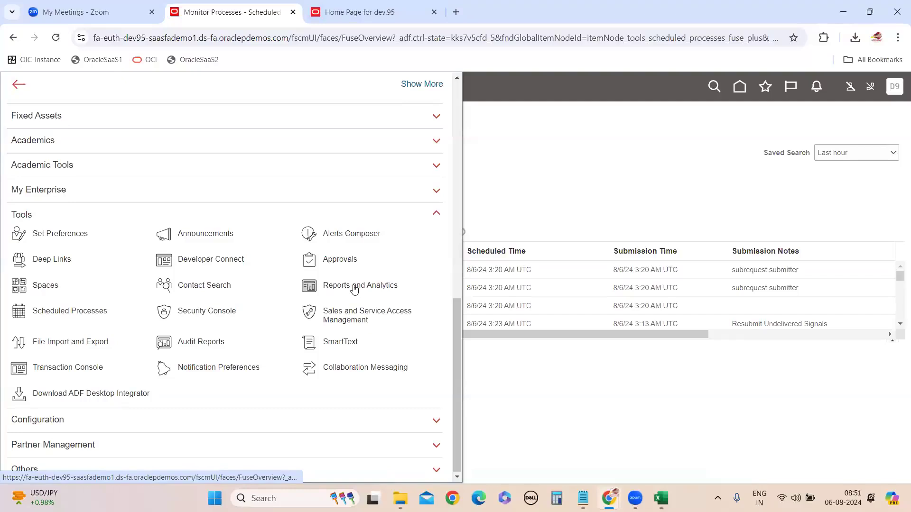
{"action": "left_click", "coordinate": [594, 192]}
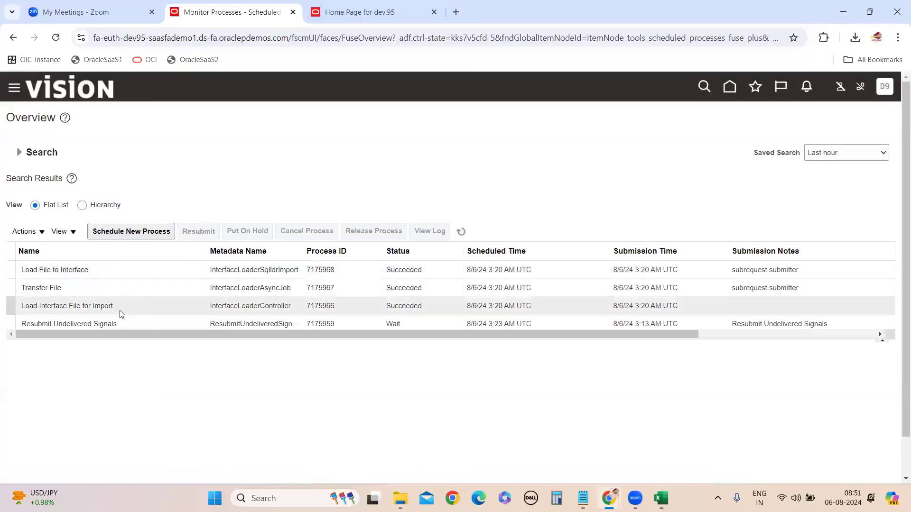
Show the details of the Load File to Interface process and download its log attachment
{"action": "left_click", "coordinate": [98, 271]}
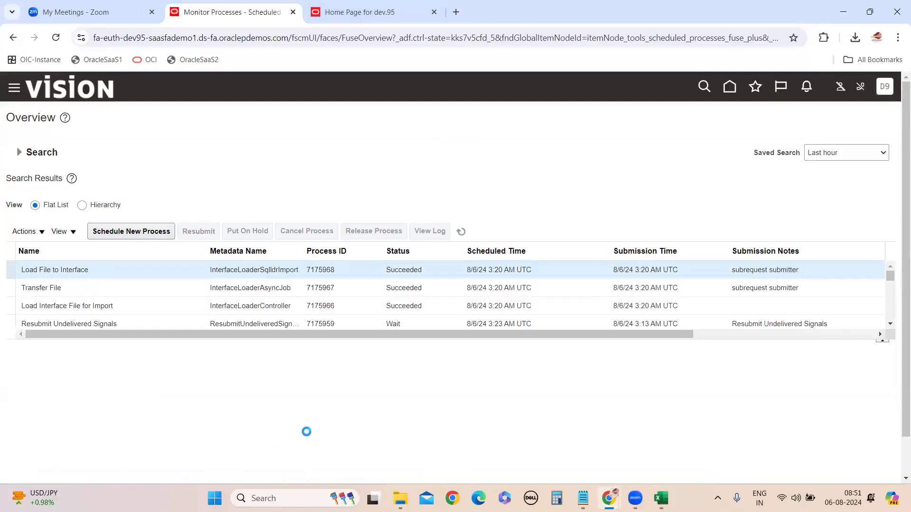
{"action": "scroll", "coordinate": [305, 437], "scroll_direction": "down", "scroll_amount": 1}
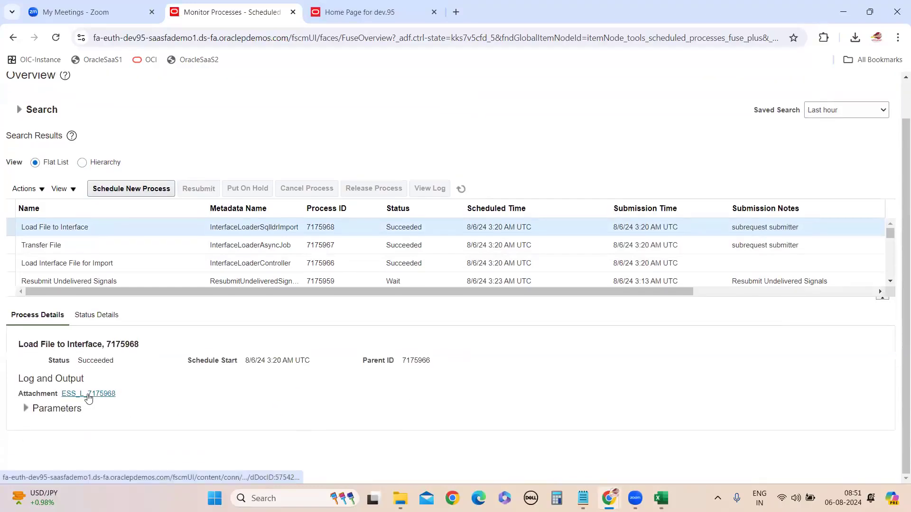
{"action": "left_click", "coordinate": [88, 394]}
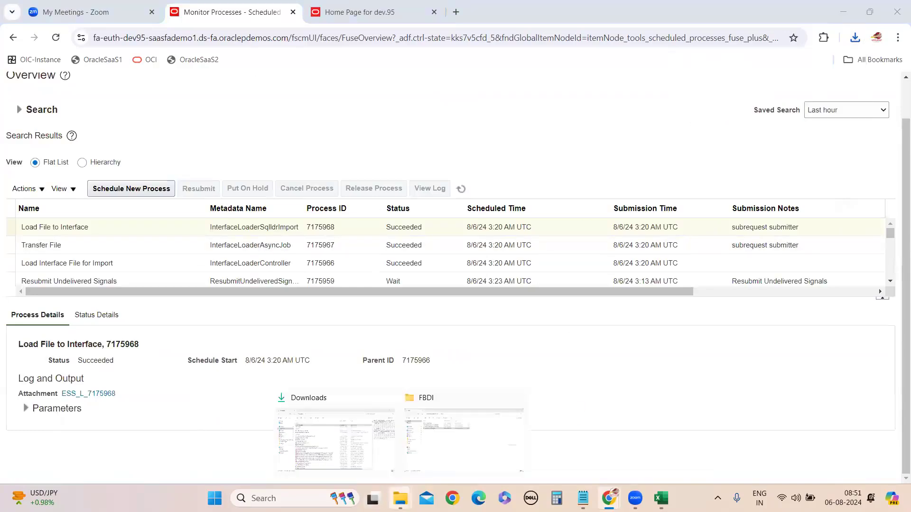
Switch to the Downloads folder and close the earlier run's 7175903 log and bad files in Notepad
{"action": "left_click", "coordinate": [335, 453]}
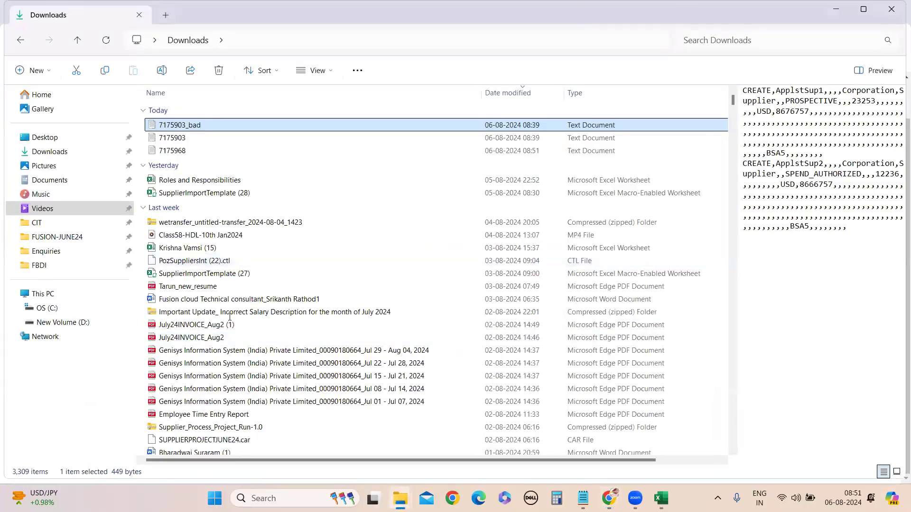
{"action": "double_click", "coordinate": [198, 126]}
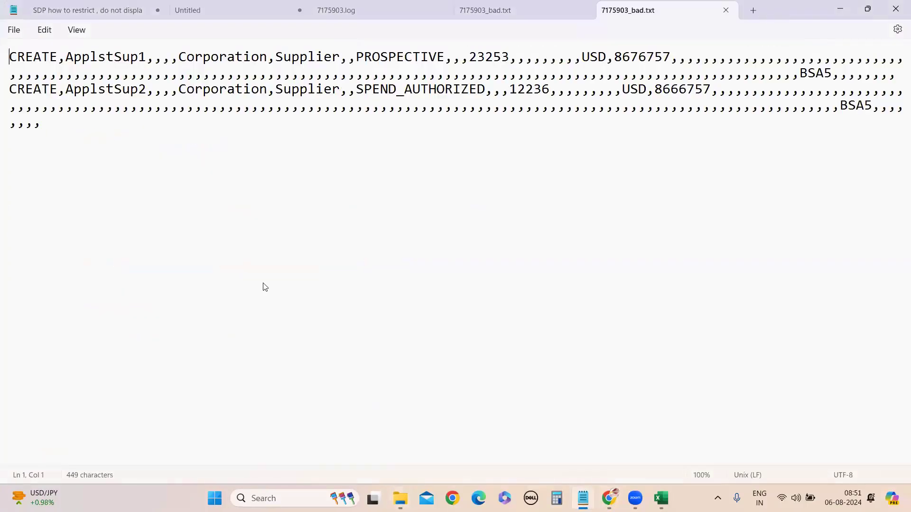
{"action": "left_click", "coordinate": [726, 10]}
{"action": "left_click", "coordinate": [583, 10]}
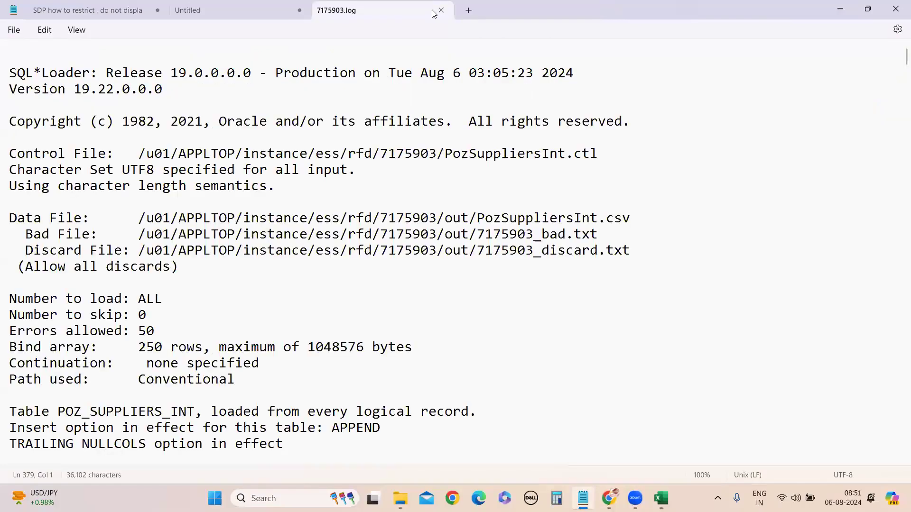
{"action": "left_click", "coordinate": [441, 11]}
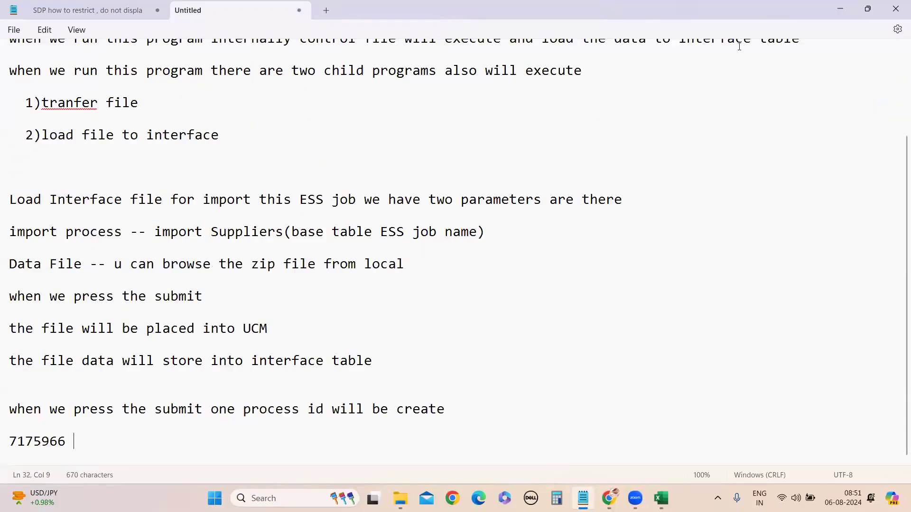
{"action": "left_click", "coordinate": [833, 9]}
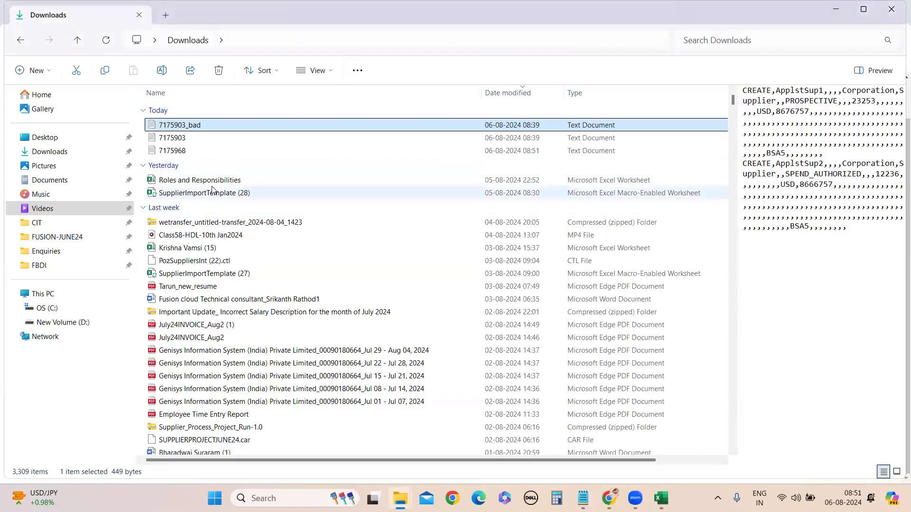
Open the downloaded 7175968 log and examine the load summary for table POZ_SUPPLIERS_INT at its end
{"action": "left_click", "coordinate": [190, 153]}
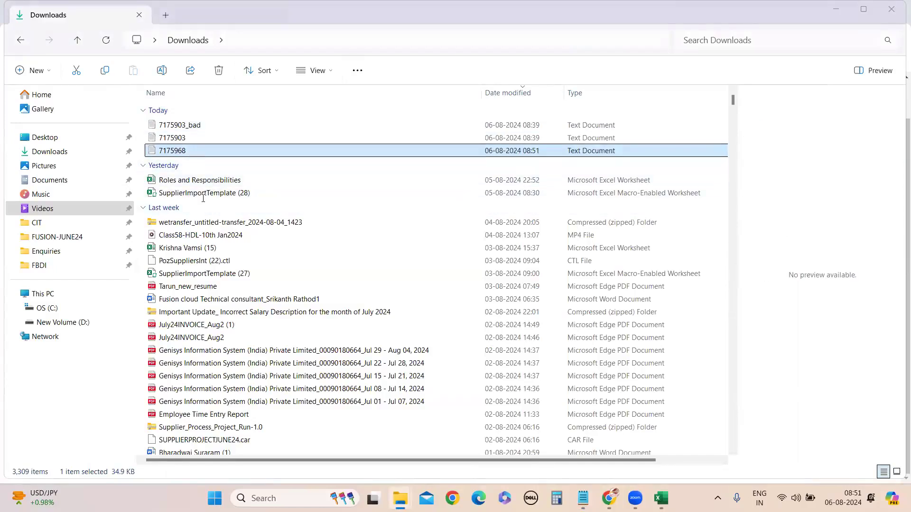
{"action": "key", "text": "Return"}
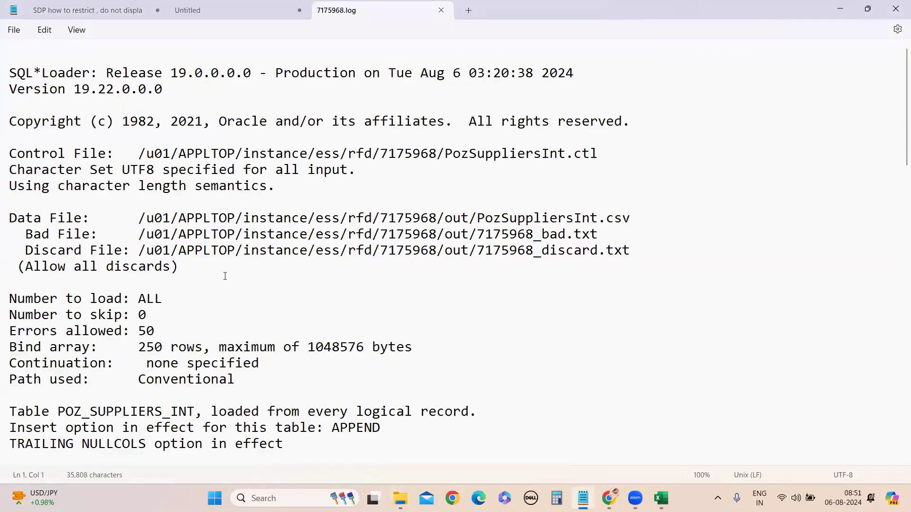
{"action": "scroll", "coordinate": [899, 188], "scroll_direction": "down", "scroll_amount": 20}
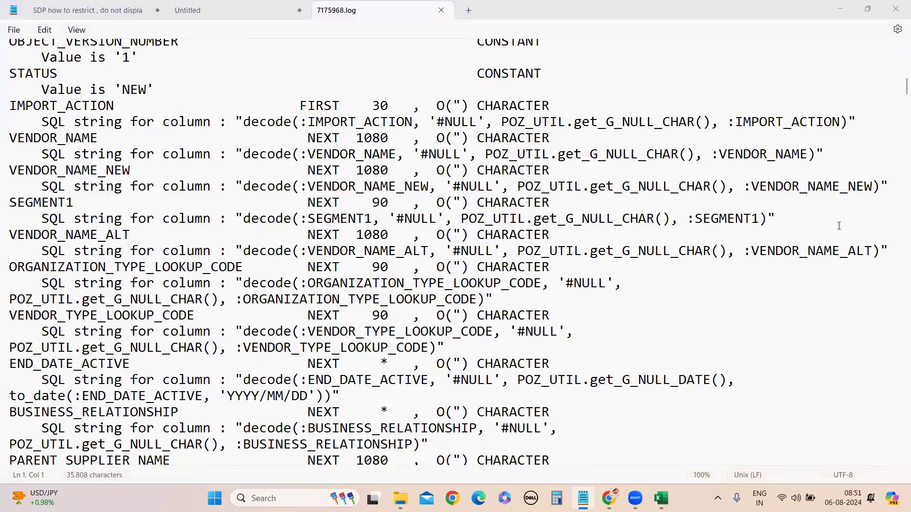
{"action": "scroll", "coordinate": [898, 187], "scroll_direction": "down", "scroll_amount": 20}
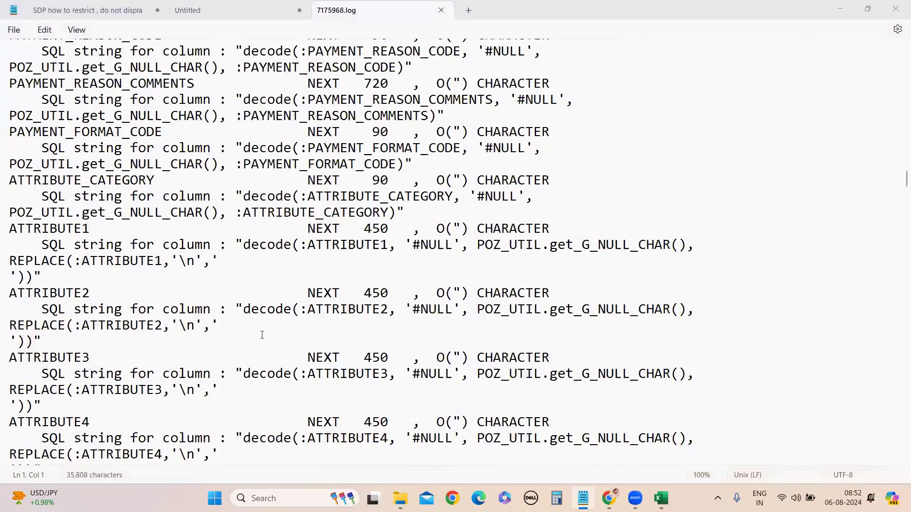
{"action": "scroll", "coordinate": [16, 137], "scroll_direction": "down", "scroll_amount": 20}
{"action": "scroll", "coordinate": [14, 136], "scroll_direction": "down", "scroll_amount": 20}
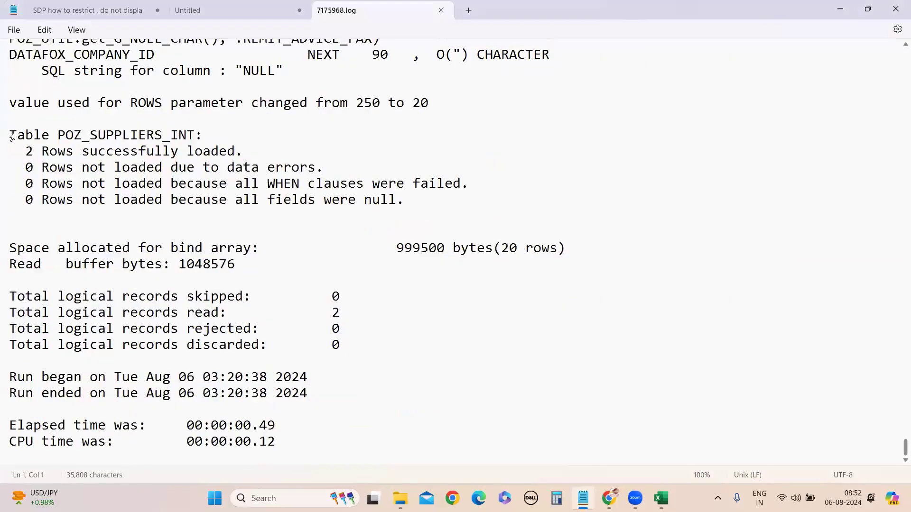
{"action": "left_click_drag", "start_coordinate": [10, 136], "coordinate": [256, 145]}
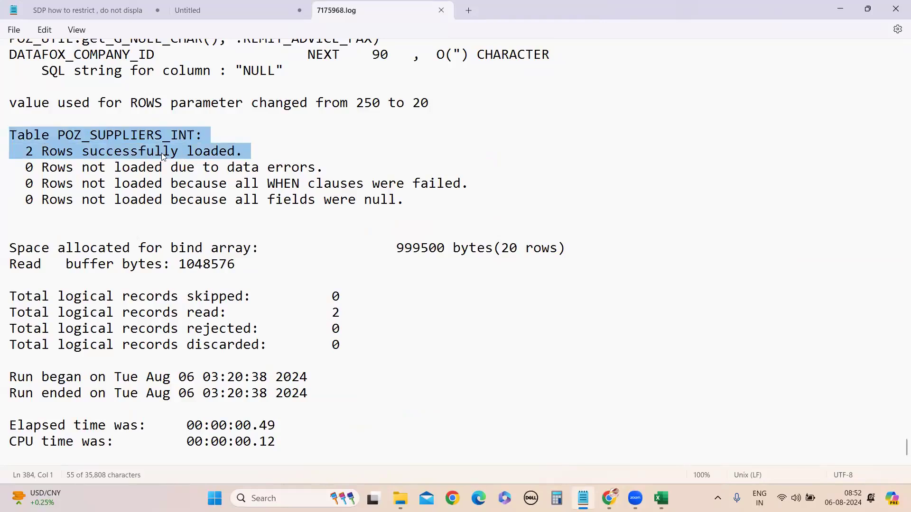
{"action": "left_click", "coordinate": [133, 223]}
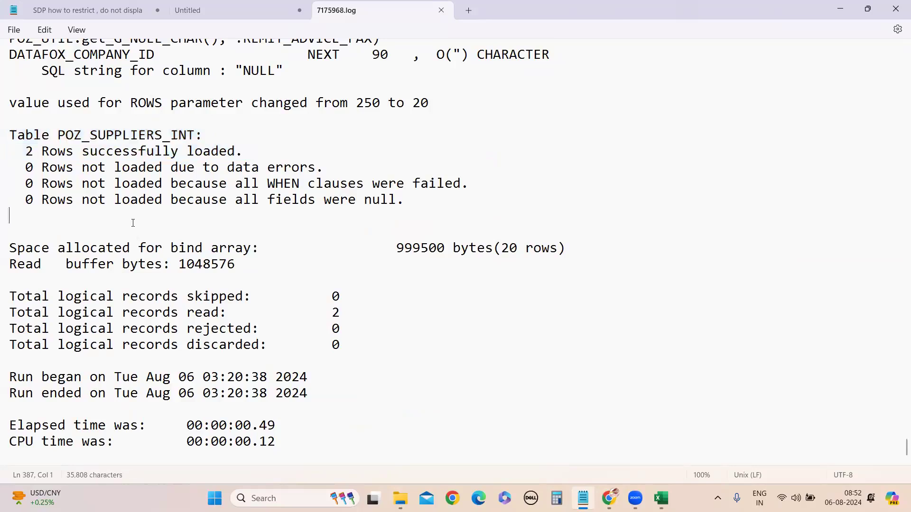
Switch back to the Scheduled Processes overview in Chrome
{"action": "mouse_move", "coordinate": [610, 498]}
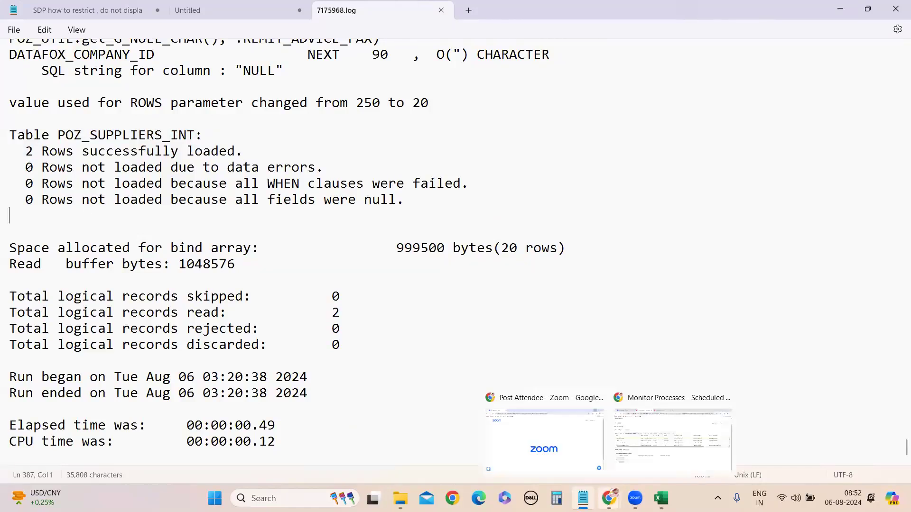
{"action": "left_click", "coordinate": [663, 412]}
{"action": "scroll", "coordinate": [205, 219], "scroll_direction": "up", "scroll_amount": 1}
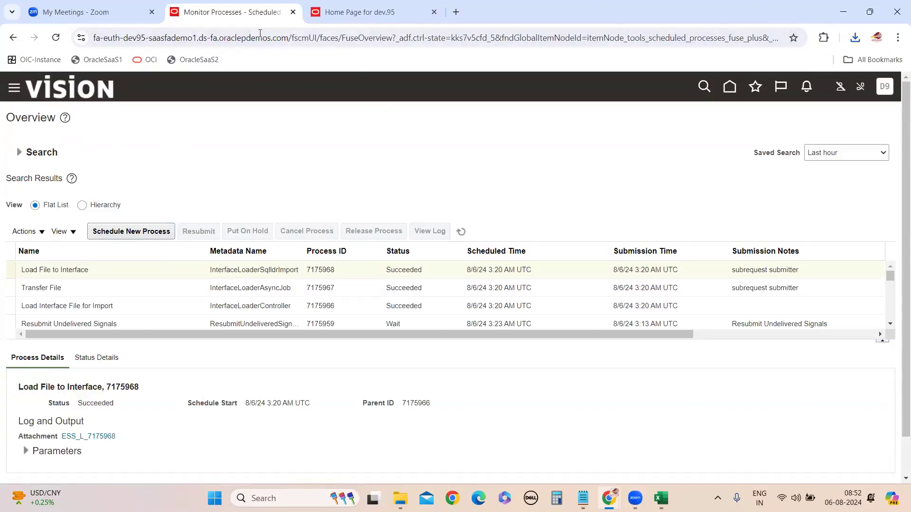
Go to Reports and Analytics and open its catalog for browsing
{"action": "left_click", "coordinate": [14, 88]}
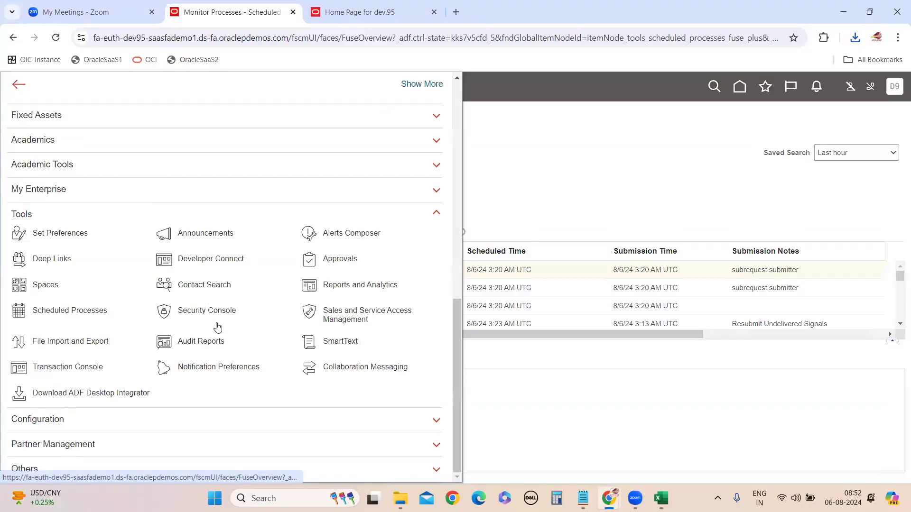
{"action": "scroll", "coordinate": [219, 352], "scroll_direction": "up", "scroll_amount": 6}
{"action": "scroll", "coordinate": [219, 343], "scroll_direction": "down", "scroll_amount": 6}
{"action": "left_click", "coordinate": [348, 286]}
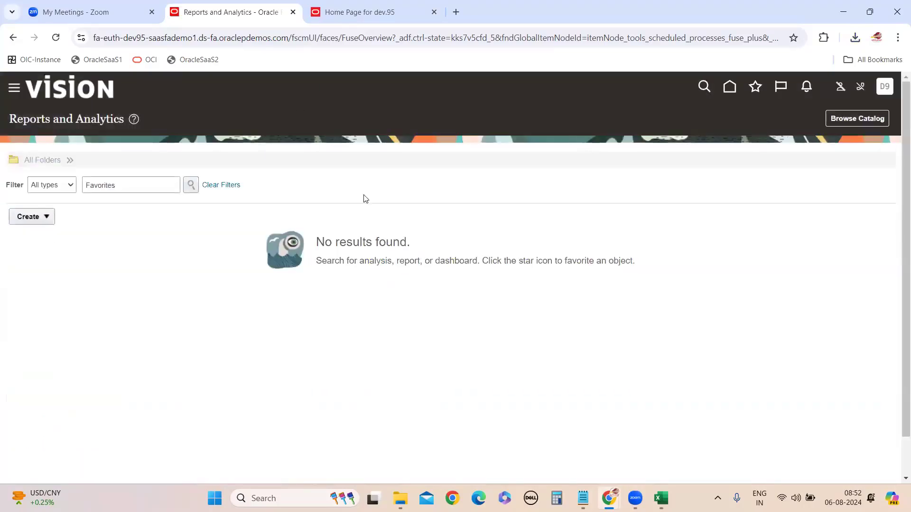
{"action": "left_click", "coordinate": [831, 119]}
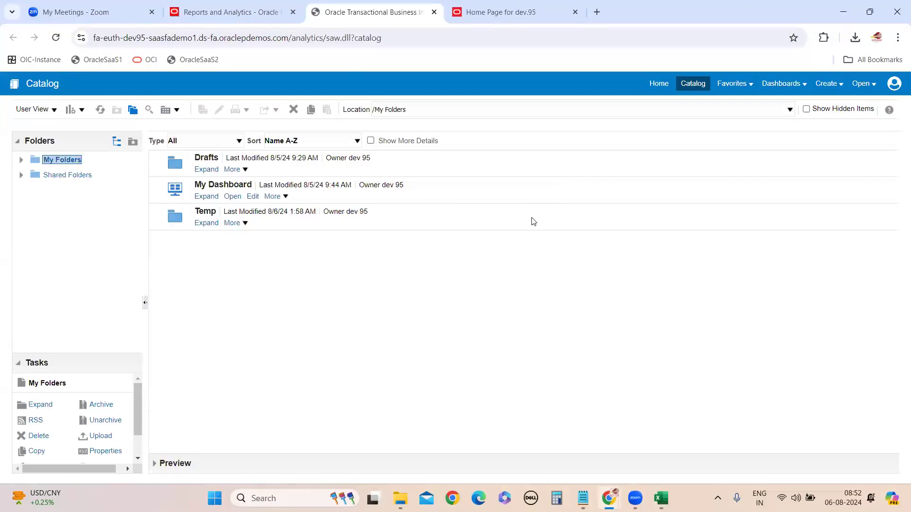
Create a data model and start a SQL Query data set named Interfacetable with data source ApplicationDB_FSCM
{"action": "left_click", "coordinate": [840, 88]}
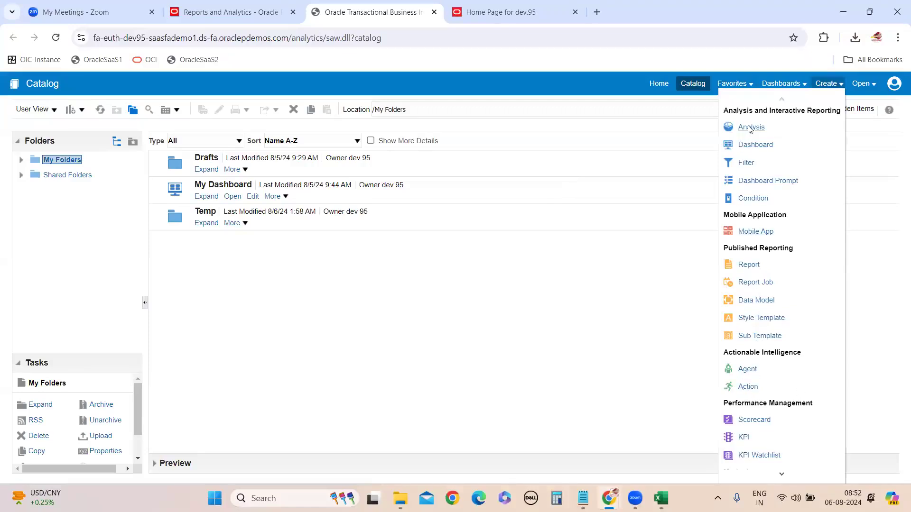
{"action": "left_click", "coordinate": [754, 300]}
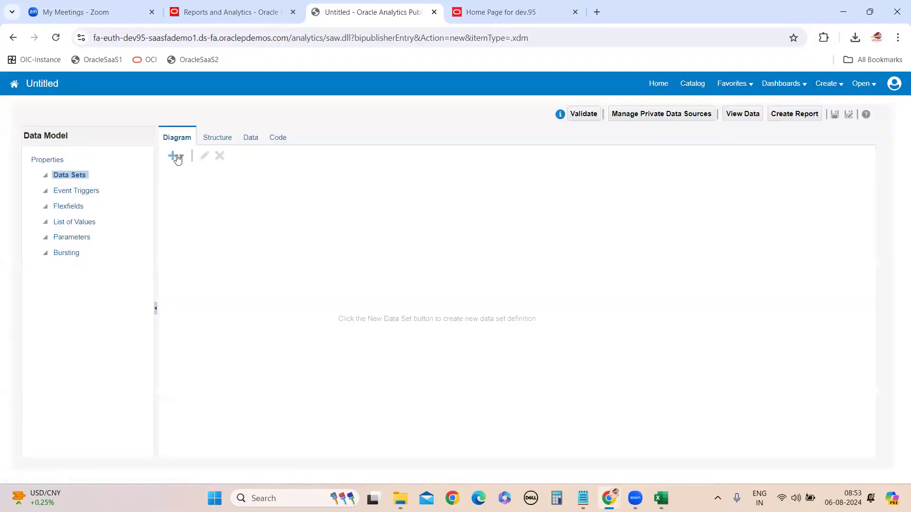
{"action": "left_click", "coordinate": [178, 158]}
{"action": "left_click", "coordinate": [211, 171]}
{"action": "left_click", "coordinate": [405, 209]}
{"action": "left_click", "coordinate": [425, 234]}
{"action": "left_click", "coordinate": [389, 191]}
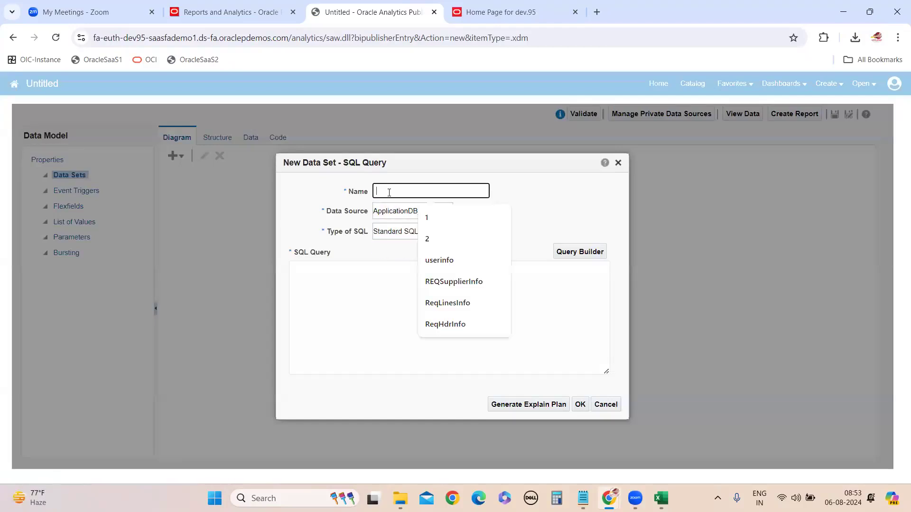
{"action": "type", "text": "Interfacetable"}
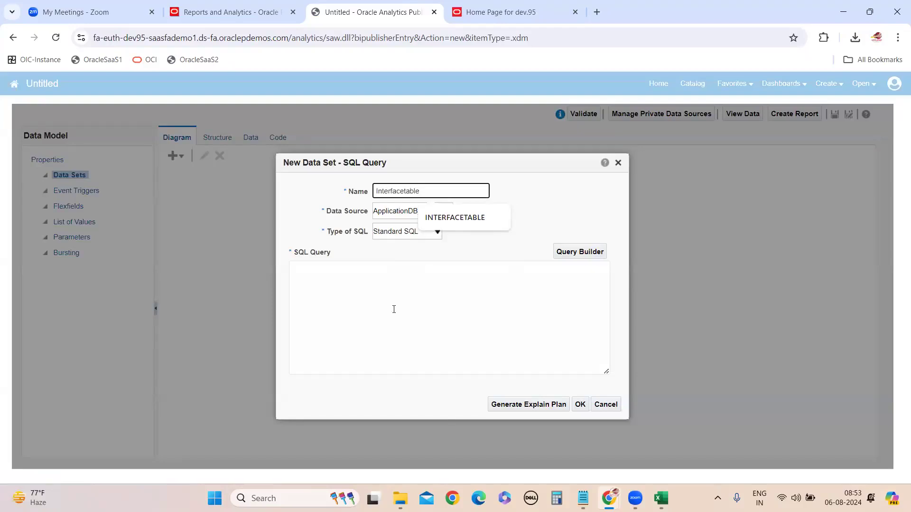
Write the data set query as select * from POZ_SUPPLIERS_INT WHERE BATCH_ID='', leaving the batch value empty
{"action": "left_click", "coordinate": [395, 318]}
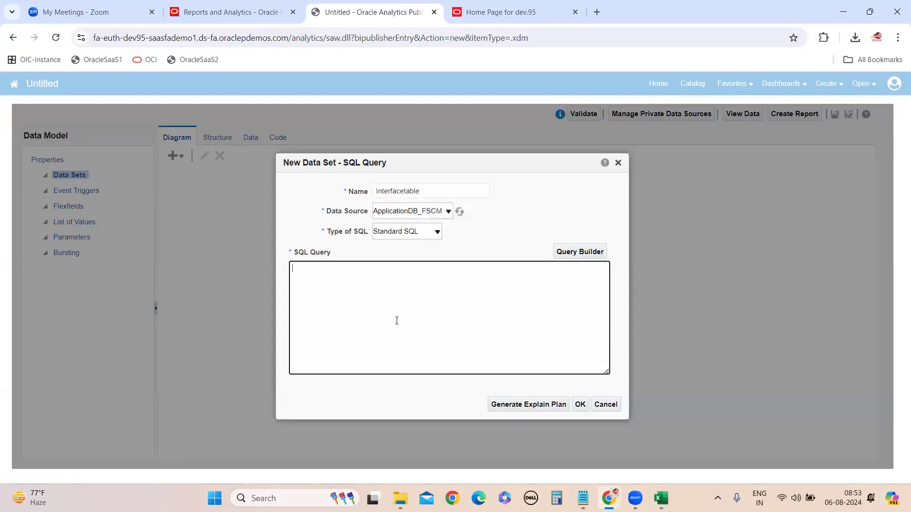
{"action": "type", "text": "seletc"}
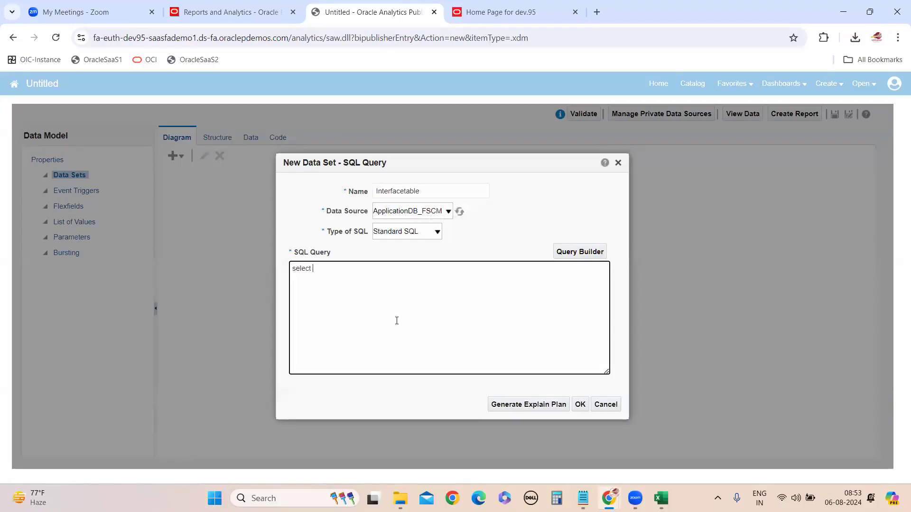
{"action": "type", "text": "rom POZ_SUPPLIERS_INT WHERE BAT"}
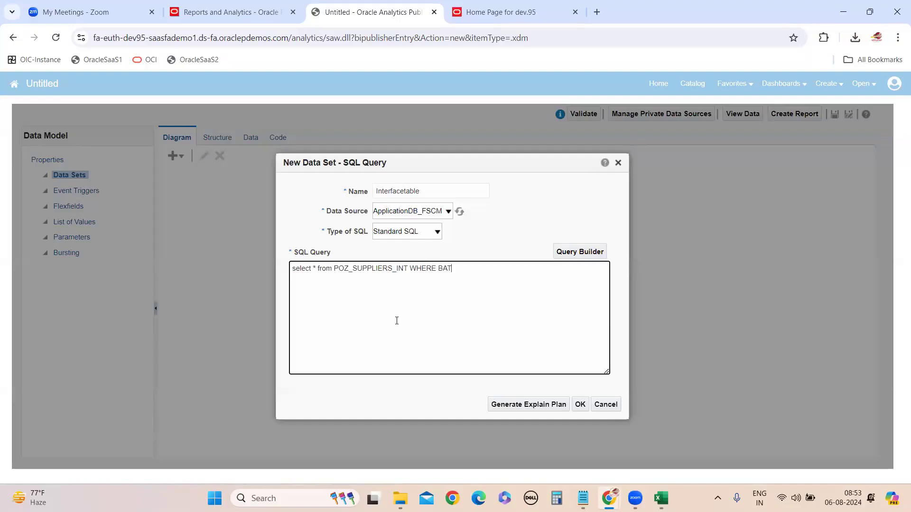
{"action": "type", "text": "CH_ID=''"}
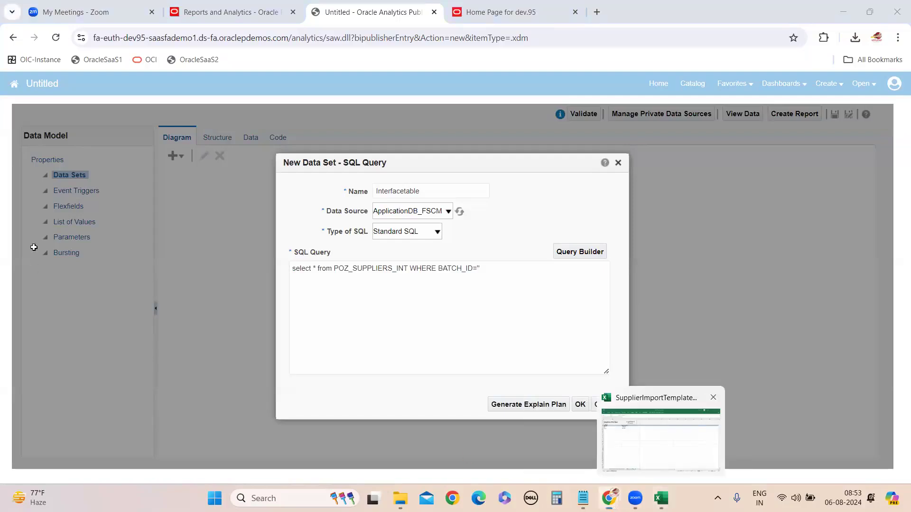
Get the batch ID from the supplier template in Excel, complete the query in Chrome with BATCH_ID='BSA6' and save the data set
{"action": "key", "text": "alt+Tab"}
{"action": "double_click", "coordinate": [30, 138]}
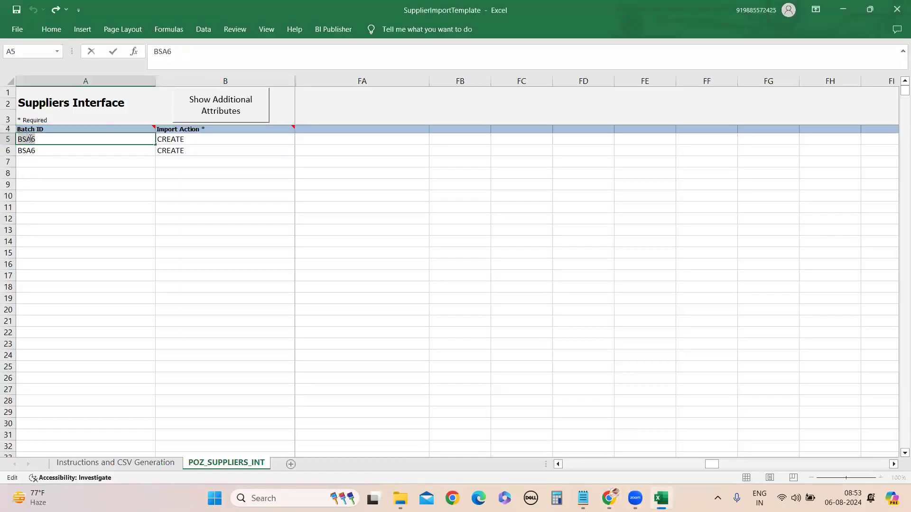
{"action": "mouse_move", "coordinate": [609, 498]}
{"action": "left_click", "coordinate": [646, 454]}
{"action": "left_click", "coordinate": [598, 370]}
{"action": "type", "text": "BSA6"}
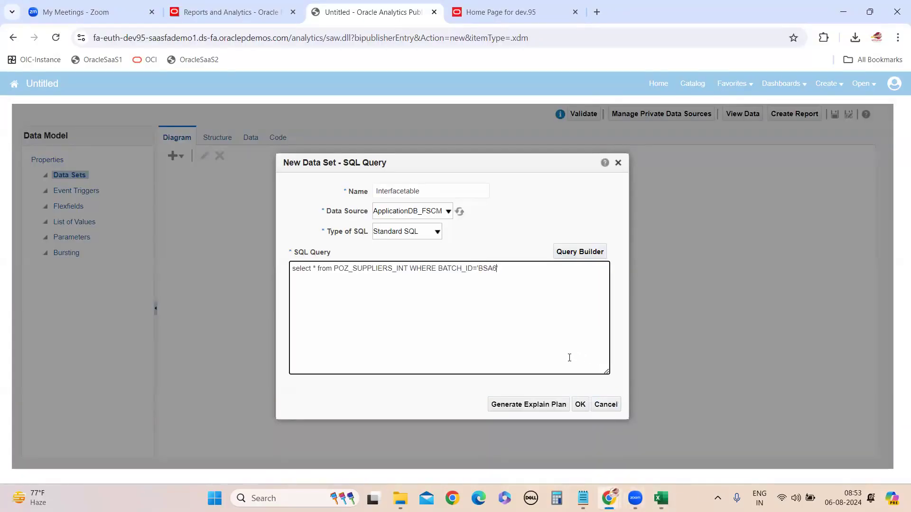
{"action": "type", "text": "'"}
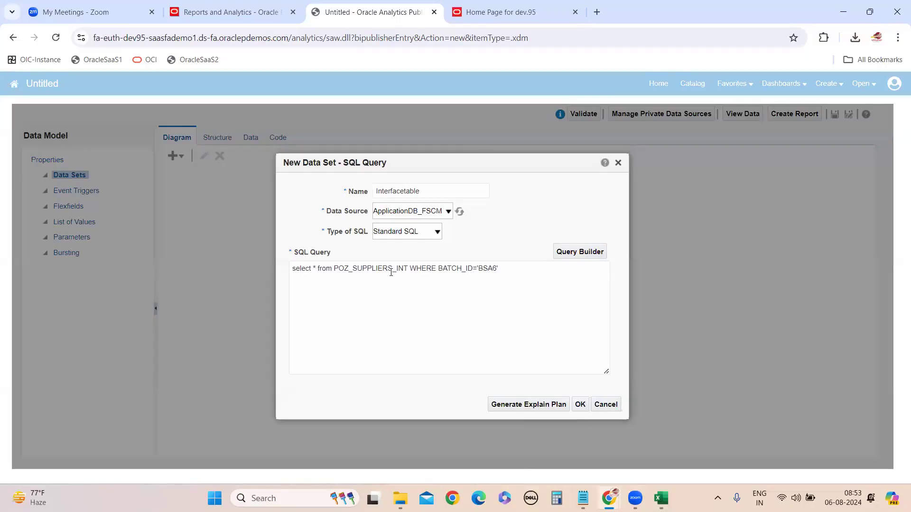
{"action": "left_click", "coordinate": [580, 404]}
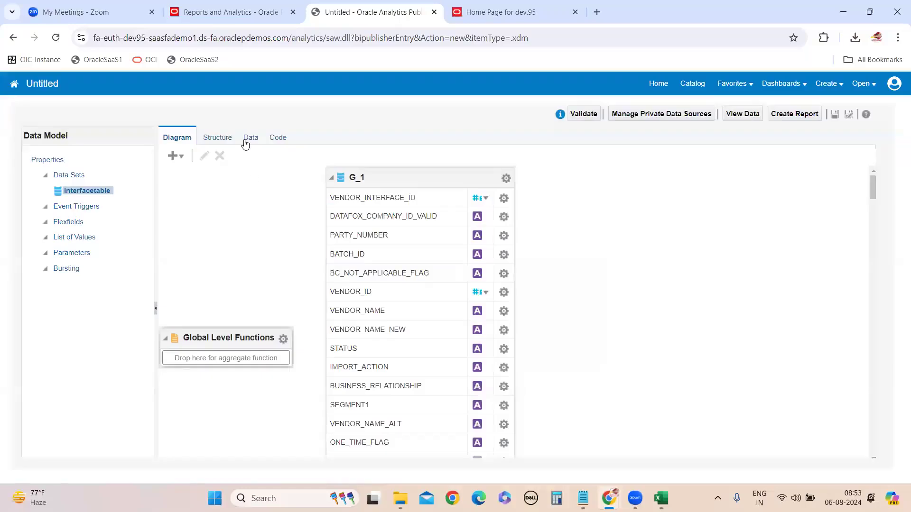
Run the Interfacetable data set for 5 rows and examine all columns of the loaded supplier records as a table
{"action": "left_click", "coordinate": [250, 138]}
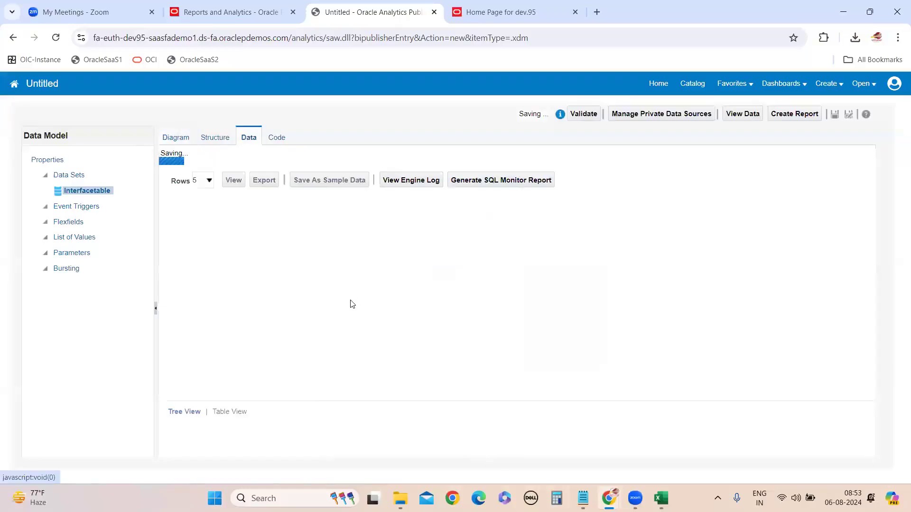
{"action": "left_click", "coordinate": [234, 164]}
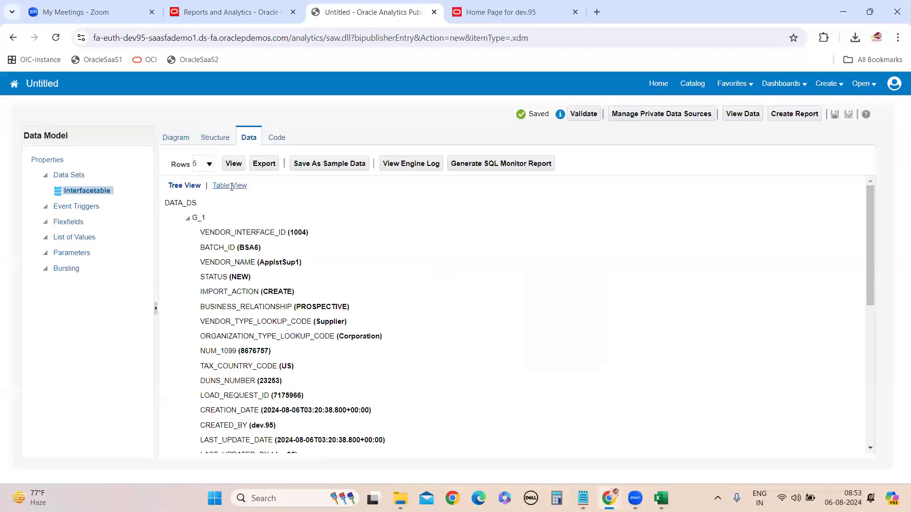
{"action": "left_click", "coordinate": [230, 185]}
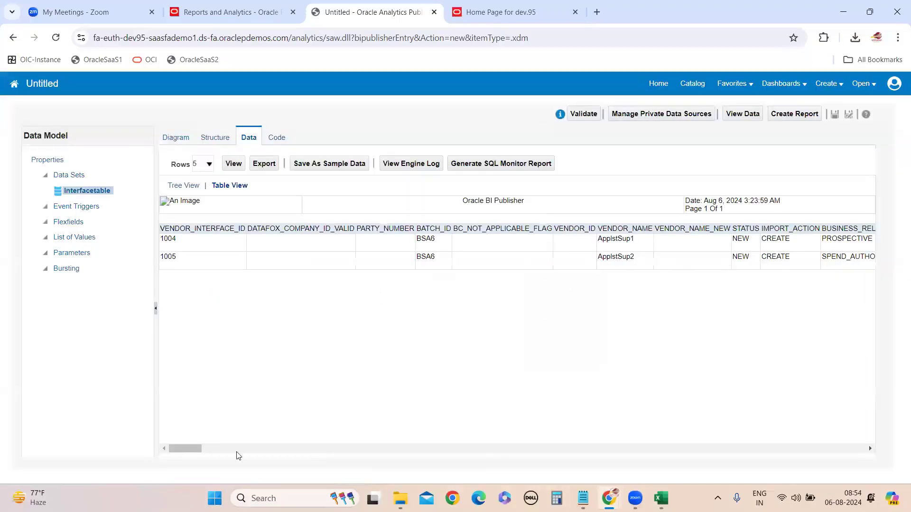
{"action": "left_click_drag", "start_coordinate": [192, 447], "coordinate": [826, 467]}
{"action": "left_click_drag", "start_coordinate": [417, 481], "coordinate": [122, 455]}
{"action": "mouse_move", "coordinate": [610, 499]}
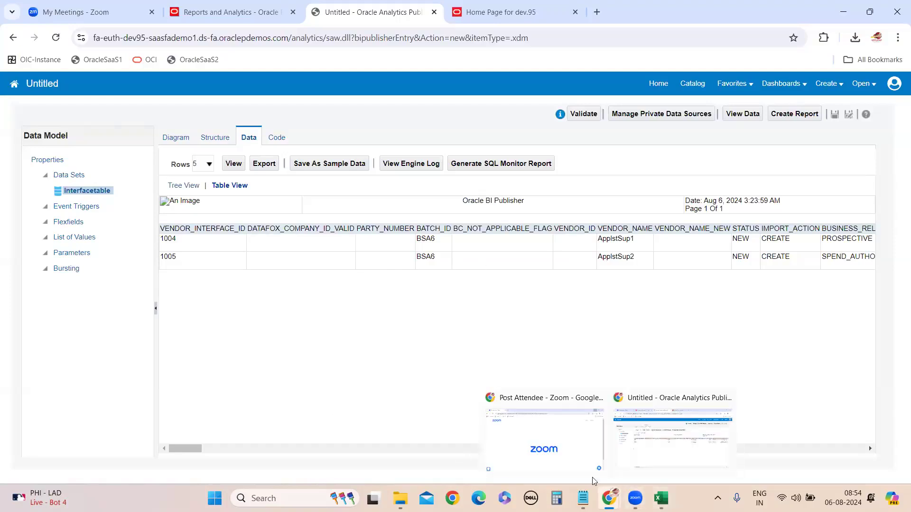
{"action": "left_click", "coordinate": [197, 15]}
{"action": "left_click", "coordinate": [341, 11]}
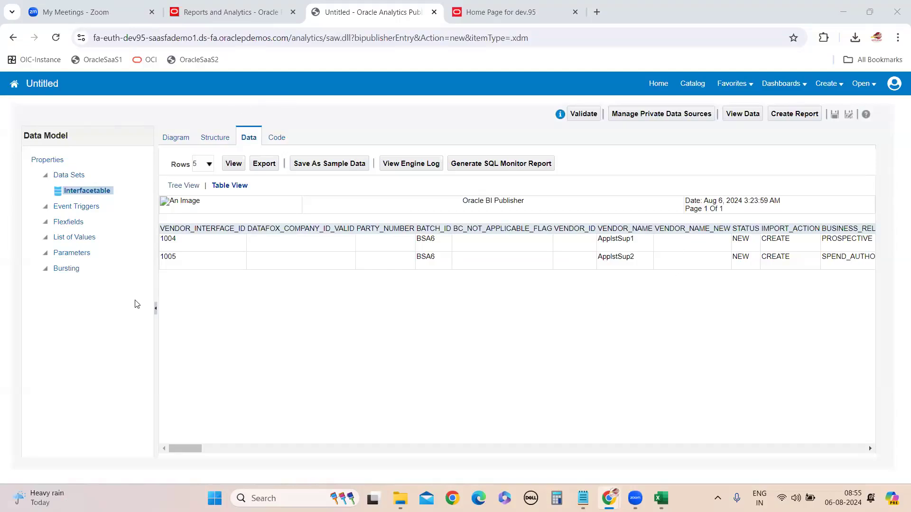
{"action": "mouse_move", "coordinate": [661, 498]}
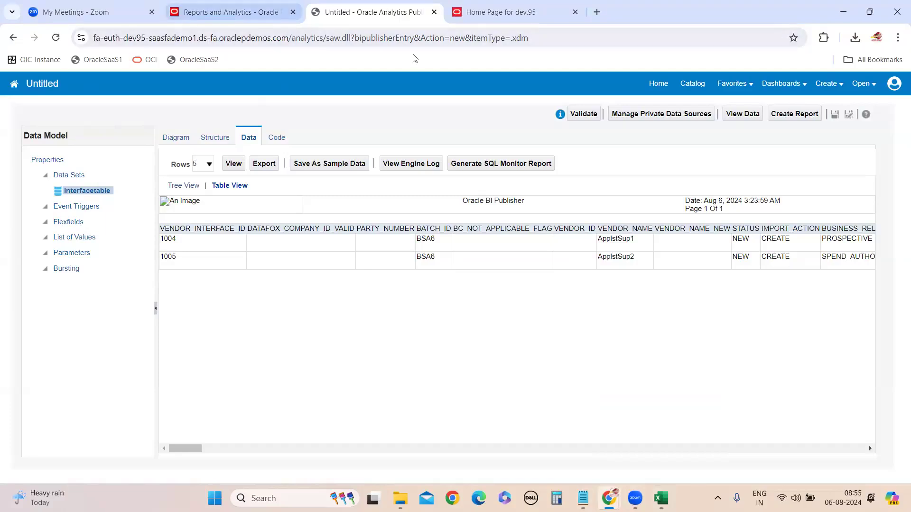
Return to Scheduled Processes and start scheduling a new process
{"action": "left_click", "coordinate": [209, 12]}
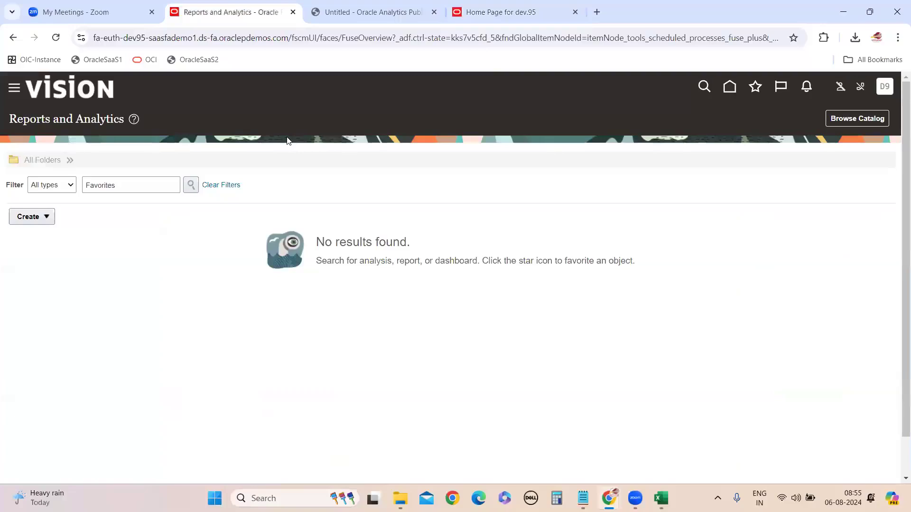
{"action": "left_click", "coordinate": [14, 87]}
{"action": "scroll", "coordinate": [112, 407], "scroll_direction": "down", "scroll_amount": 10}
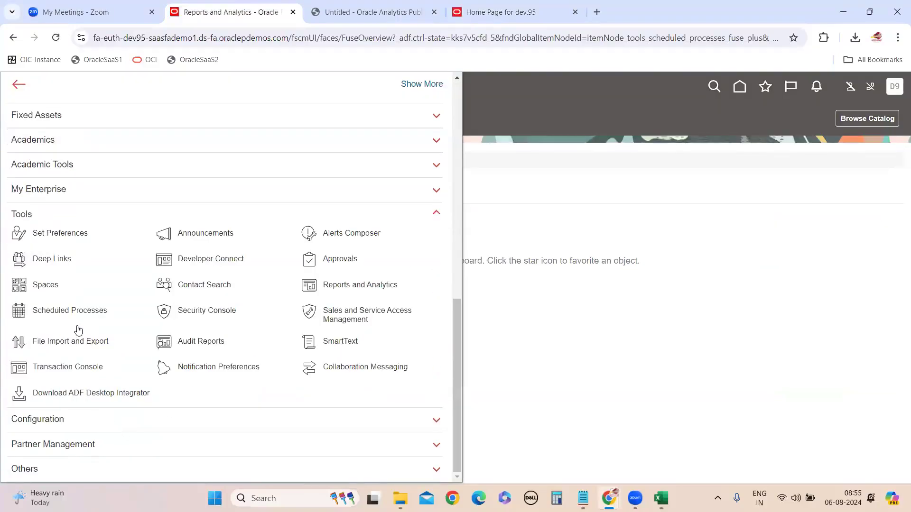
{"action": "left_click", "coordinate": [70, 311]}
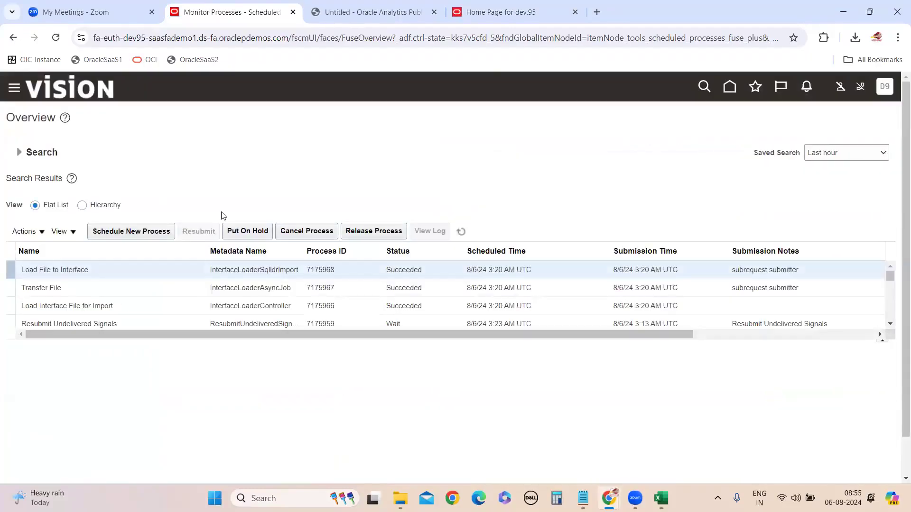
{"action": "left_click", "coordinate": [132, 231]}
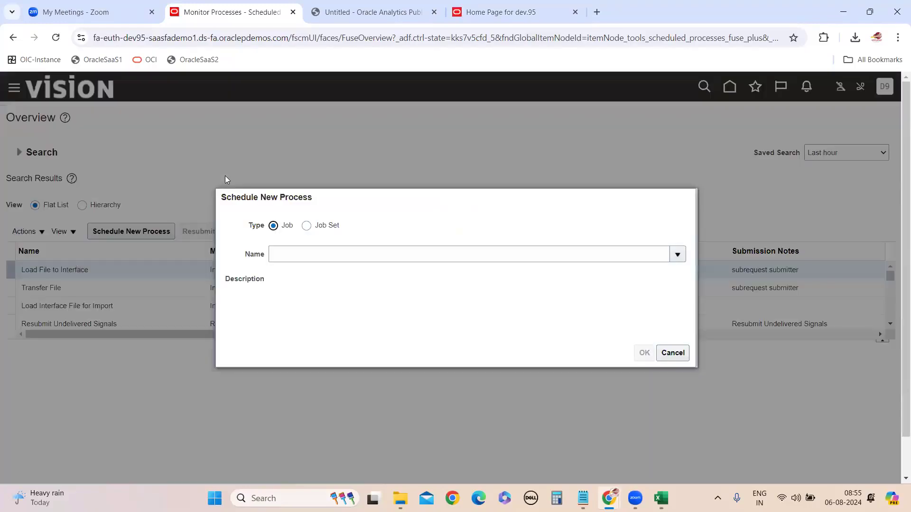
{"action": "left_click", "coordinate": [327, 257]}
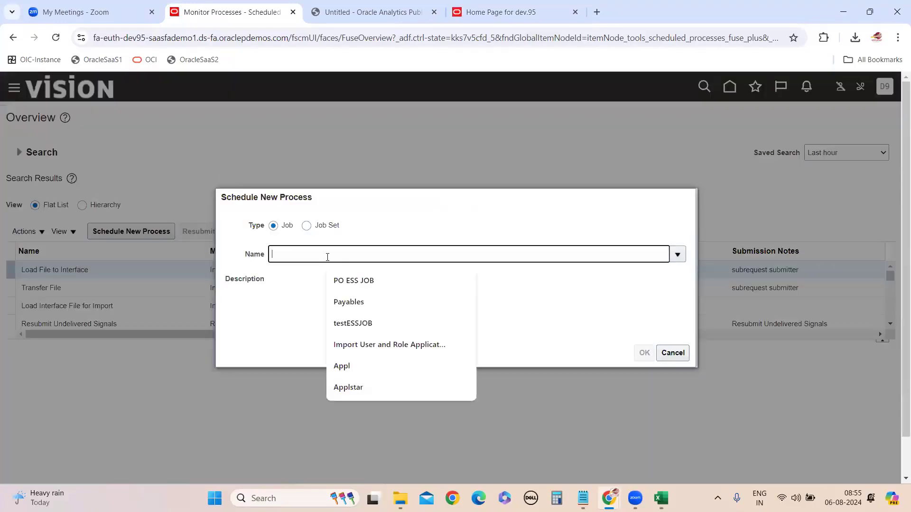
{"action": "type", "text": "Load Interface"}
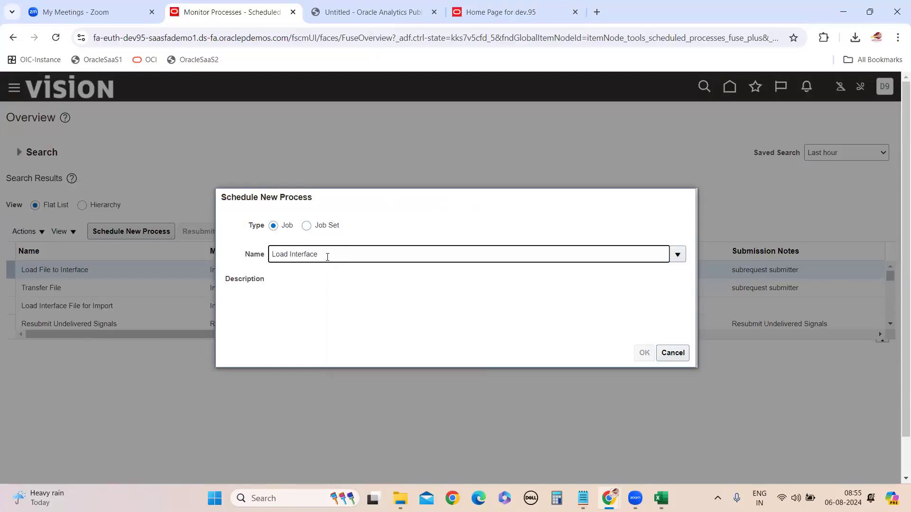
{"action": "type", "text": "File for Import"}
{"action": "key", "text": "Tab"}
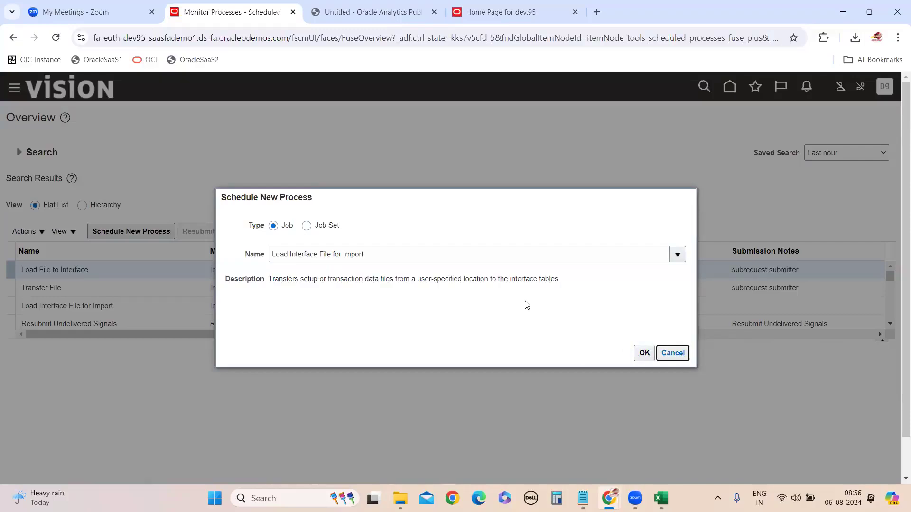
Choose Import Suppliers as the job to schedule and open its process details
{"action": "left_click", "coordinate": [405, 252]}
{"action": "type", "text": "Im"}
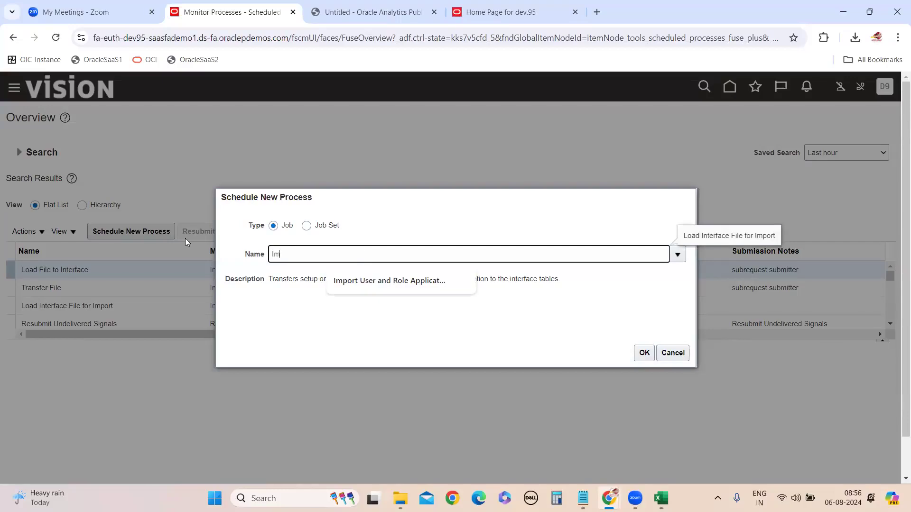
{"action": "type", "text": "port Suppliers"}
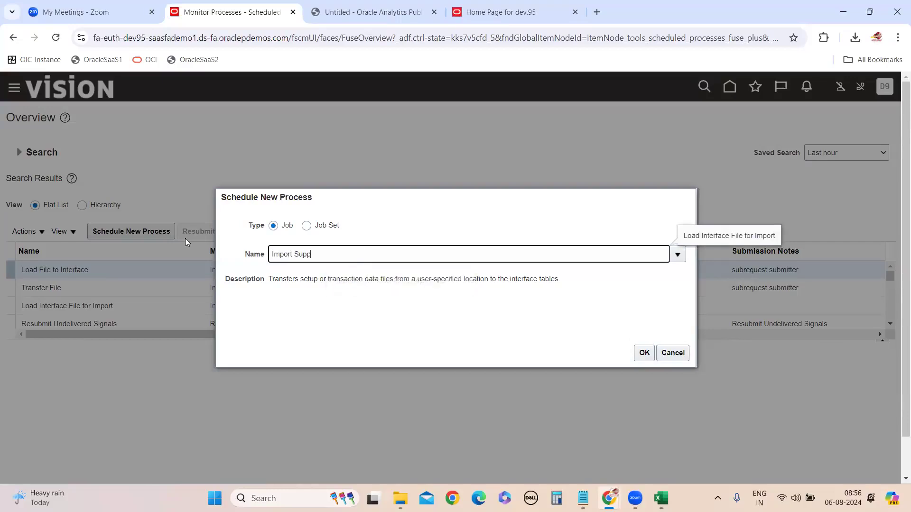
{"action": "key", "text": "Tab"}
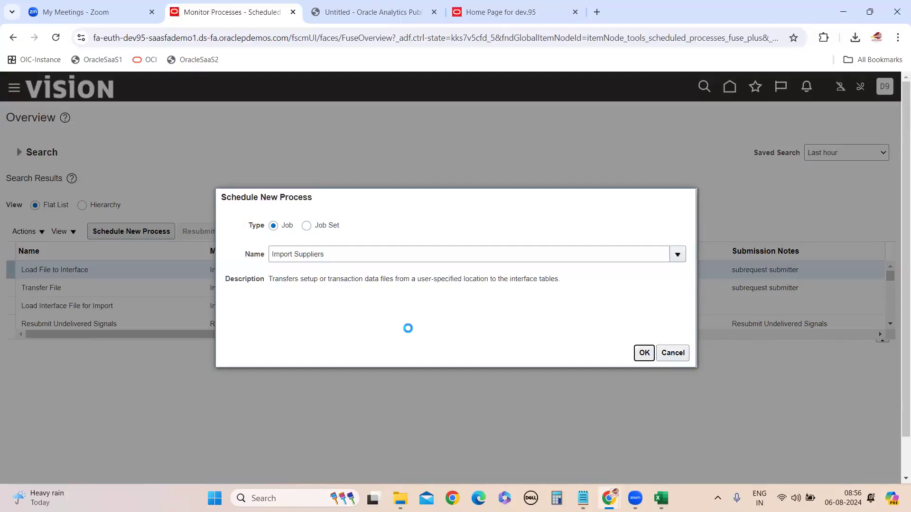
{"action": "left_click", "coordinate": [646, 354]}
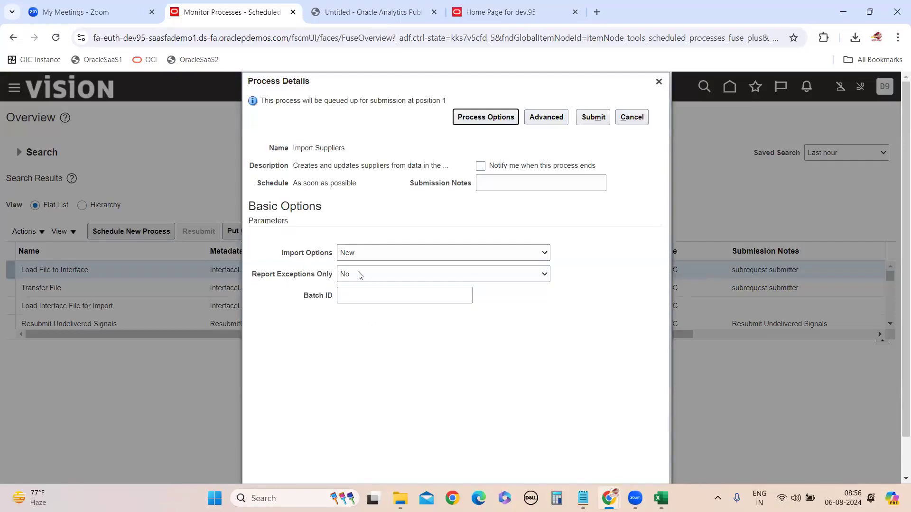
Set Import Options to All for the Import Suppliers process
{"action": "left_click", "coordinate": [472, 257]}
{"action": "left_click", "coordinate": [372, 261]}
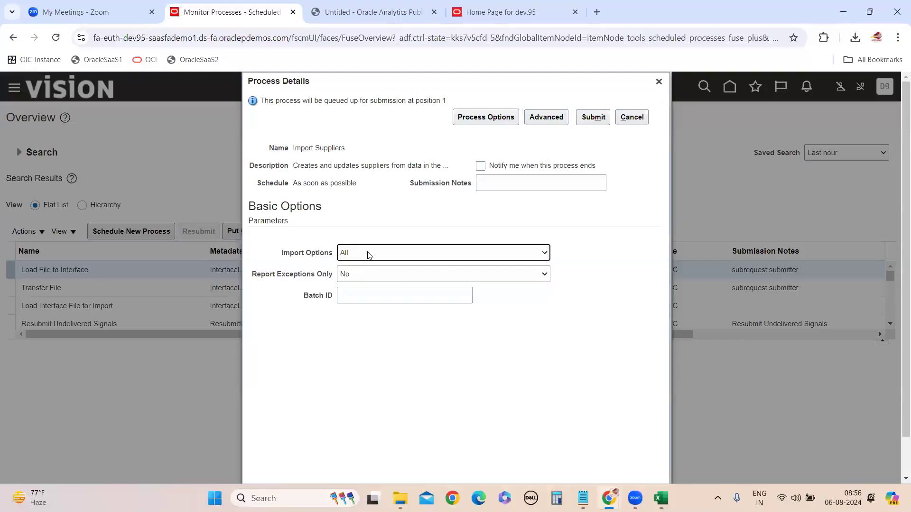
{"action": "left_click", "coordinate": [366, 254]}
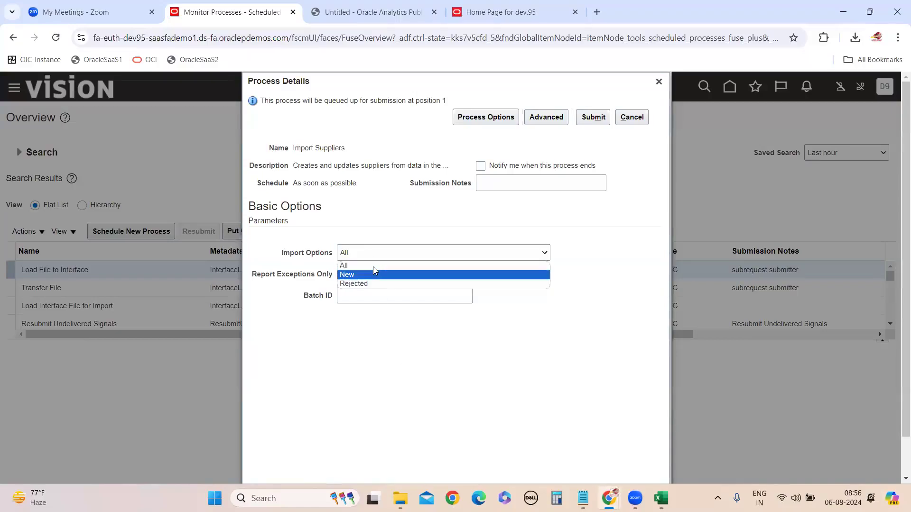
{"action": "left_click", "coordinate": [373, 265]}
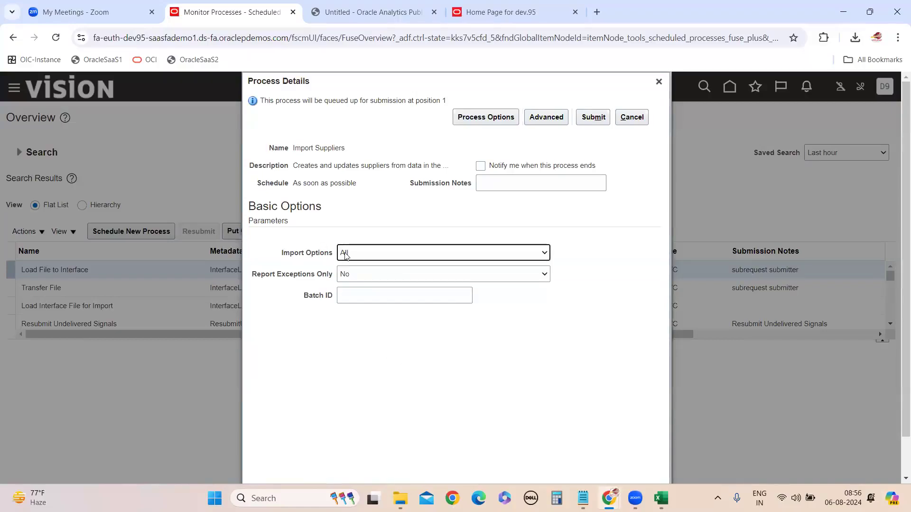
Set the Batch ID parameter to BSA6, the batch used in the SupplierImportTemplate workbook
{"action": "left_click", "coordinate": [356, 296]}
{"action": "mouse_move", "coordinate": [661, 498]}
{"action": "left_click", "coordinate": [648, 448]}
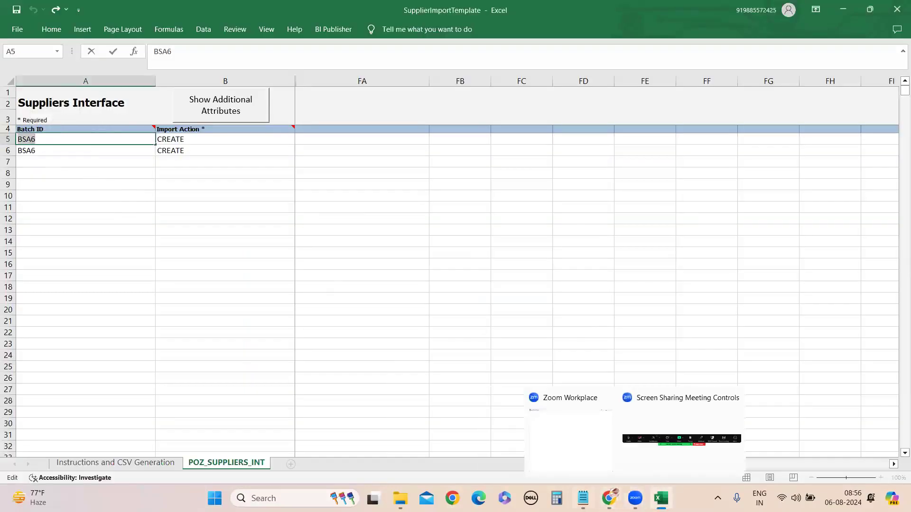
{"action": "mouse_move", "coordinate": [611, 496]}
{"action": "left_click", "coordinate": [673, 436]}
{"action": "type", "text": "BSA6"}
Set Report Exceptions Only to No and submit the Import Suppliers process
{"action": "left_click", "coordinate": [350, 274]}
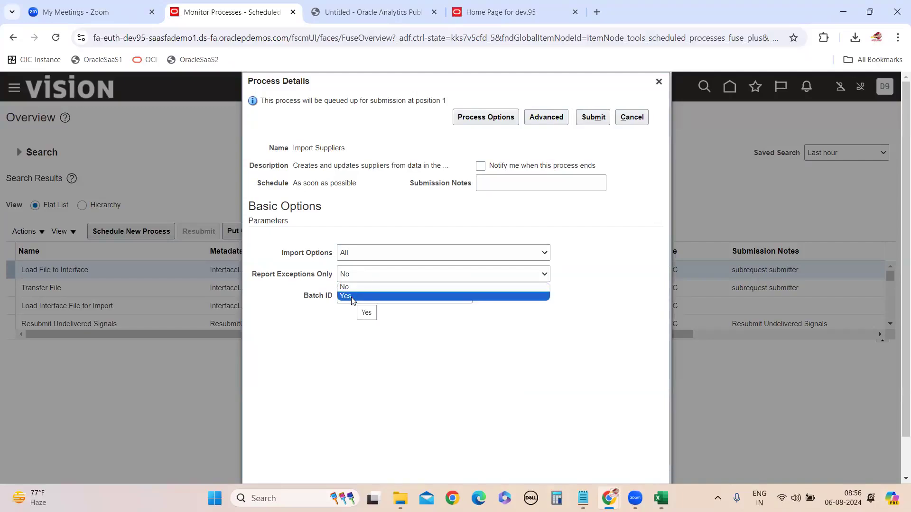
{"action": "left_click", "coordinate": [352, 297]}
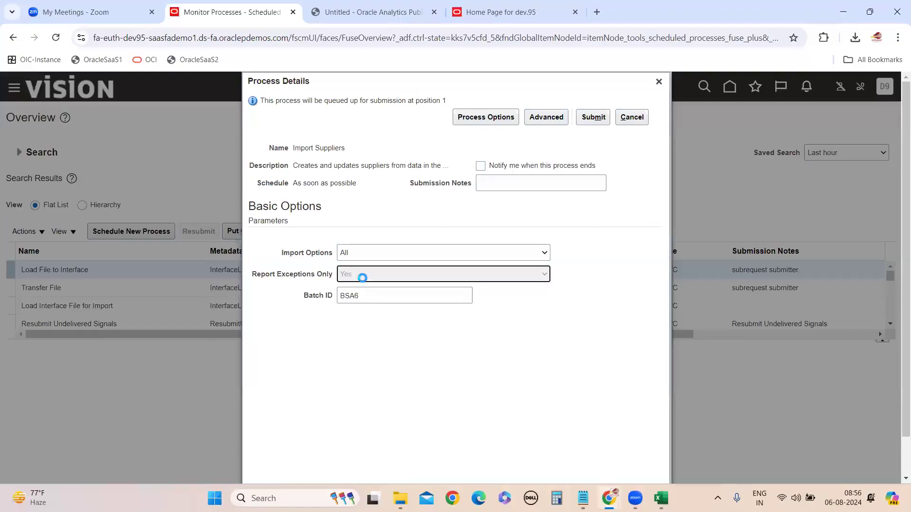
{"action": "left_click", "coordinate": [360, 278]}
{"action": "left_click", "coordinate": [349, 287]}
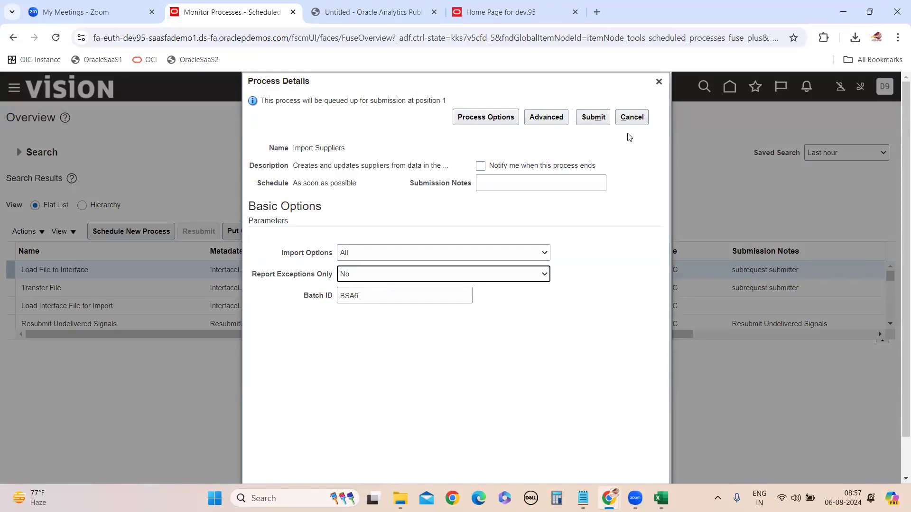
{"action": "left_click", "coordinate": [599, 121]}
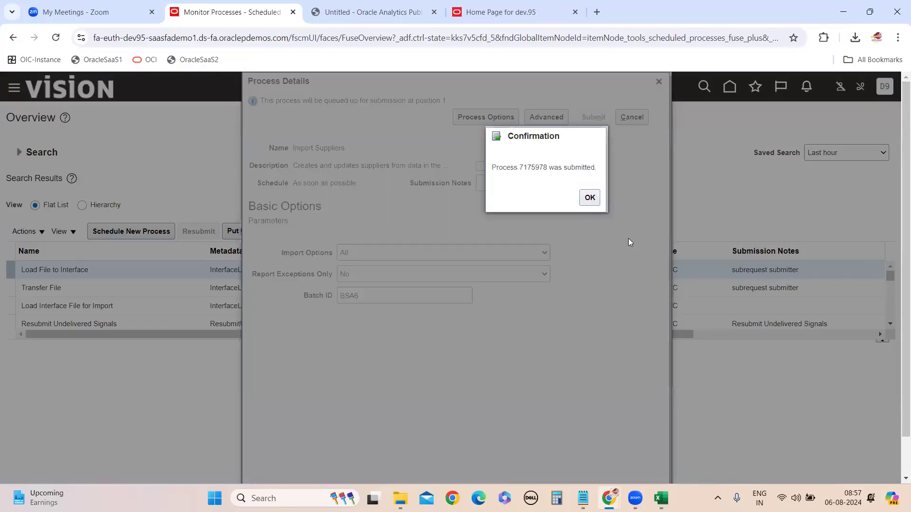
Record the submitted process ID 7175978 at the end of the Untitled notes in Notepad
{"action": "double_click", "coordinate": [531, 168]}
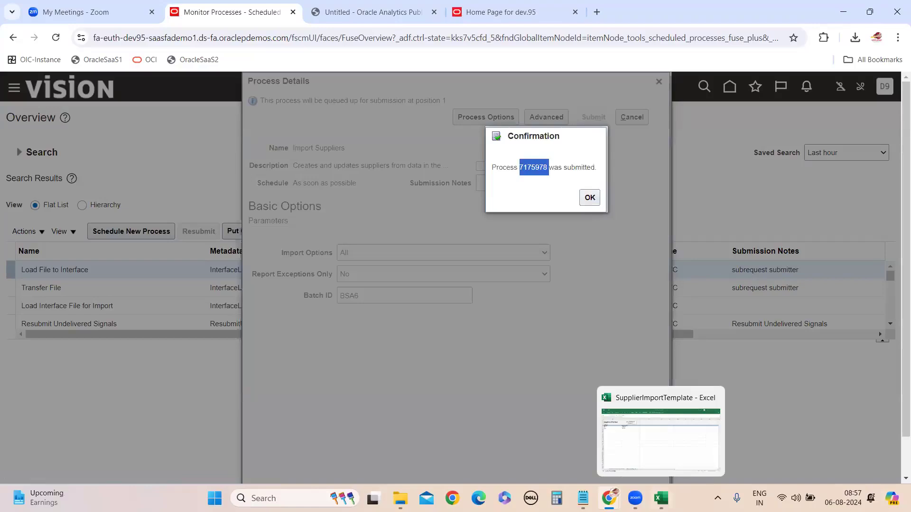
{"action": "mouse_move", "coordinate": [583, 498]}
{"action": "left_click", "coordinate": [595, 444]}
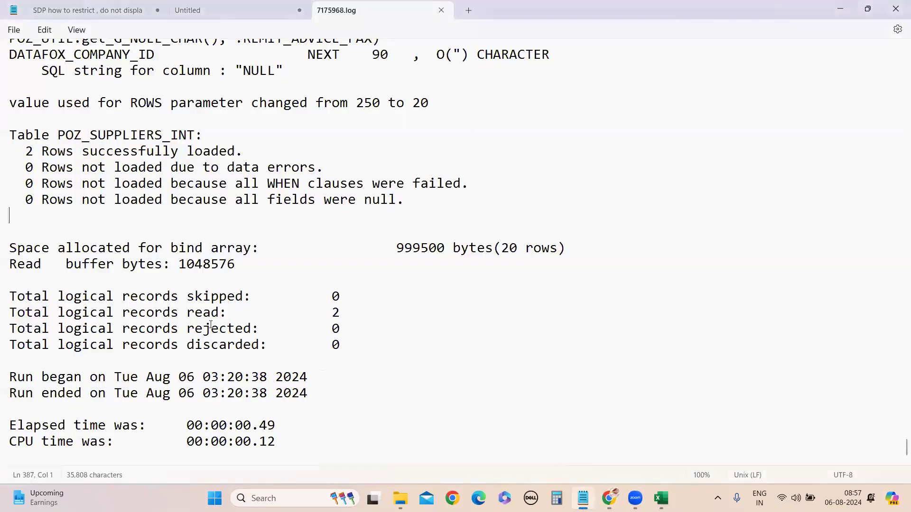
{"action": "left_click", "coordinate": [227, 10]}
{"action": "key", "text": "Return"}
{"action": "key", "text": "Return"}
{"action": "key", "text": "Return"}
{"action": "type", "text": "7175978"}
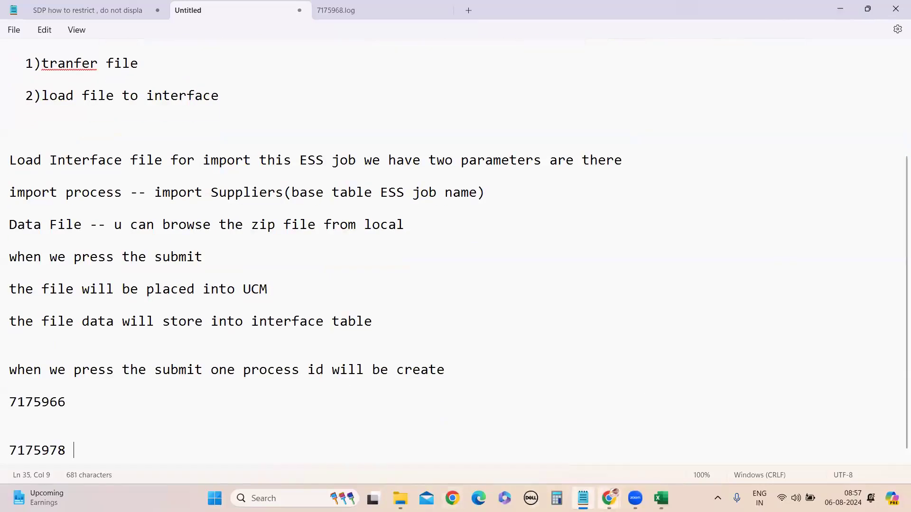
Return to Scheduled Processes in Chrome, refresh the process list and open the attachments of the Import Suppliers process
{"action": "mouse_move", "coordinate": [609, 498]}
{"action": "left_click", "coordinate": [643, 453]}
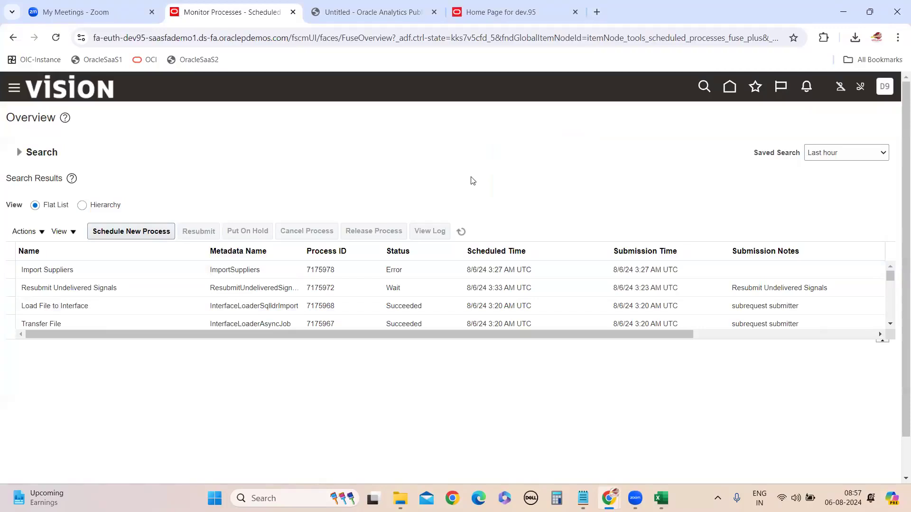
{"action": "left_click", "coordinate": [461, 231]}
{"action": "left_click", "coordinate": [418, 269]}
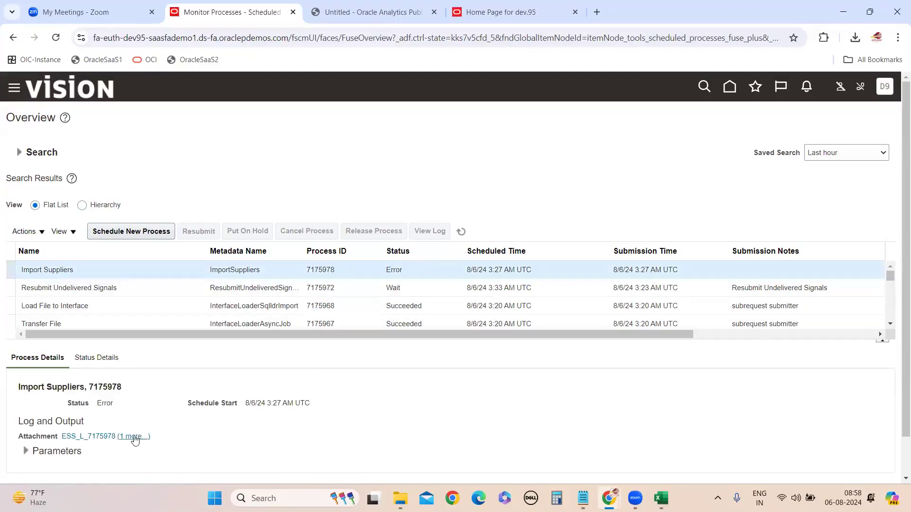
{"action": "left_click", "coordinate": [133, 436]}
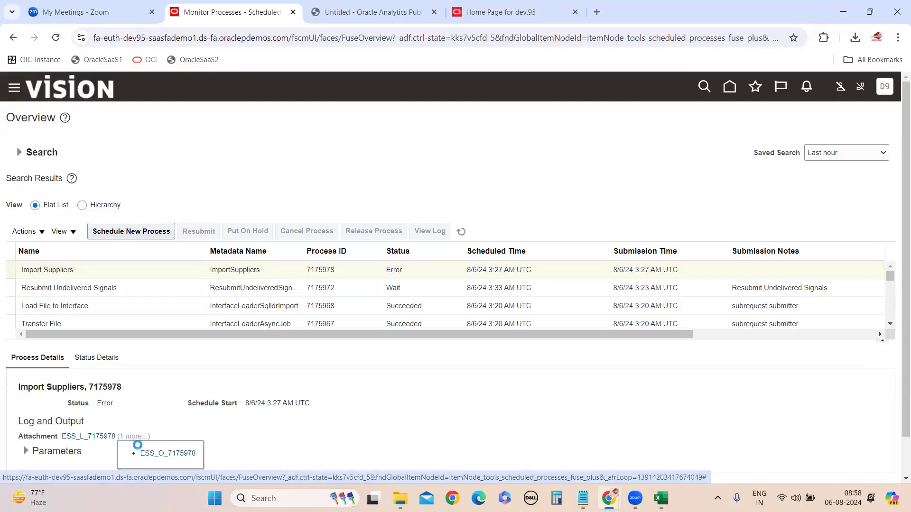
{"action": "left_click", "coordinate": [133, 437]}
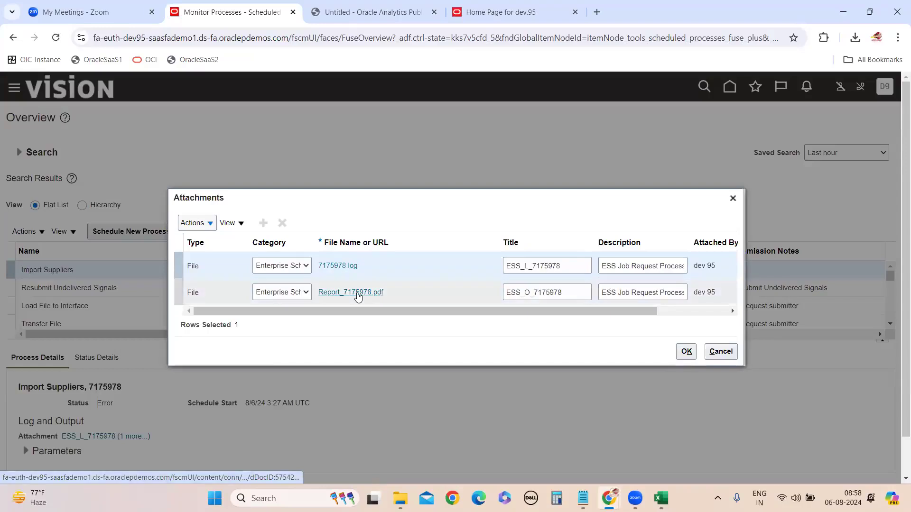
Download the attached Report_7175978.pdf and open it from the Downloads folder
{"action": "left_click", "coordinate": [357, 293]}
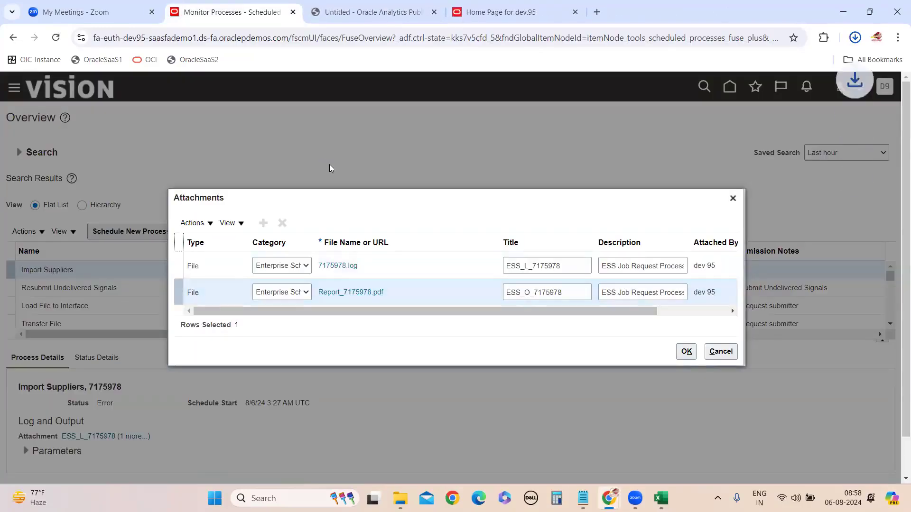
{"action": "left_click", "coordinate": [755, 69]}
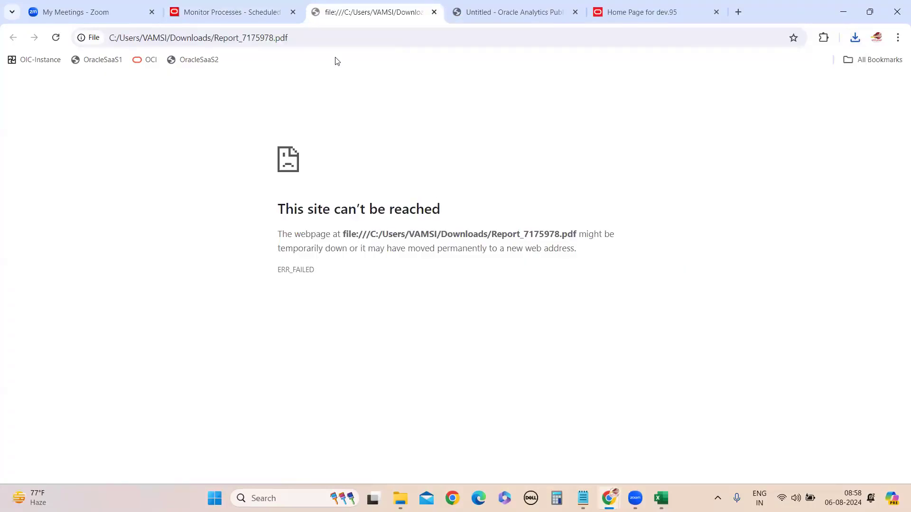
{"action": "left_click", "coordinate": [401, 499]}
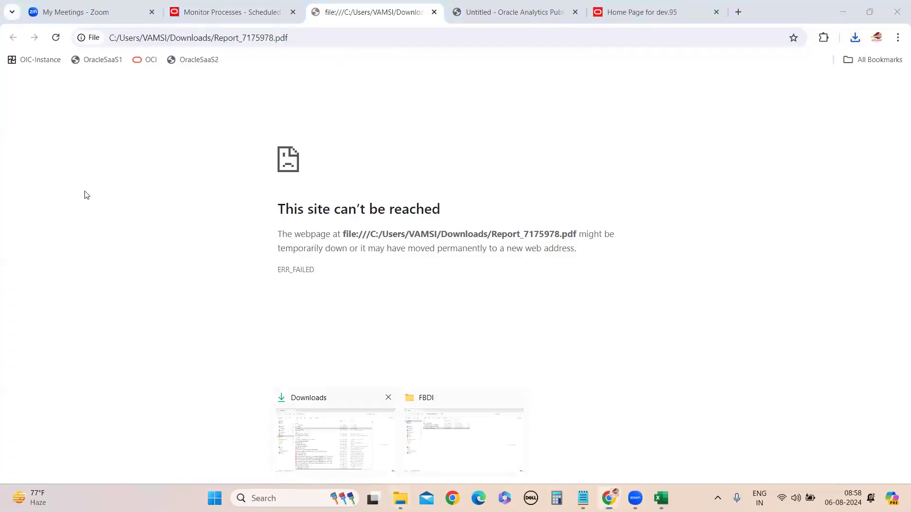
{"action": "left_click", "coordinate": [30, 155]}
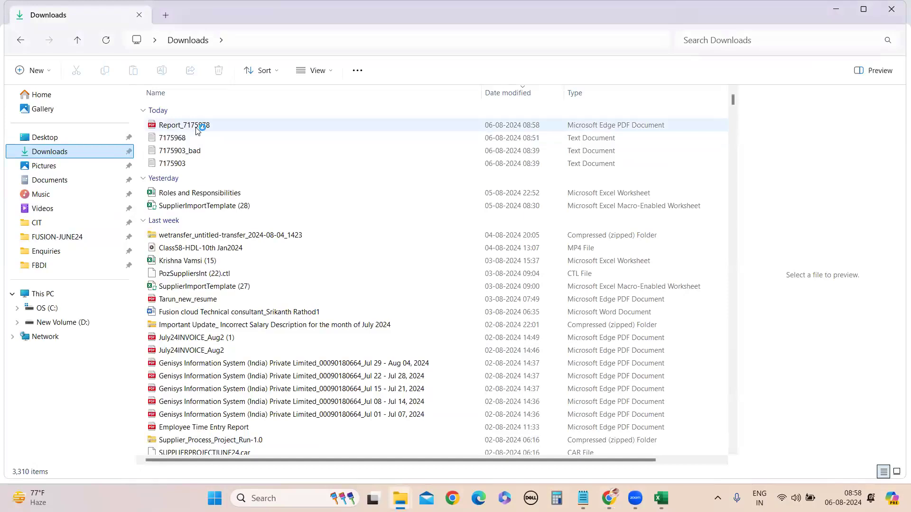
{"action": "double_click", "coordinate": [197, 128]}
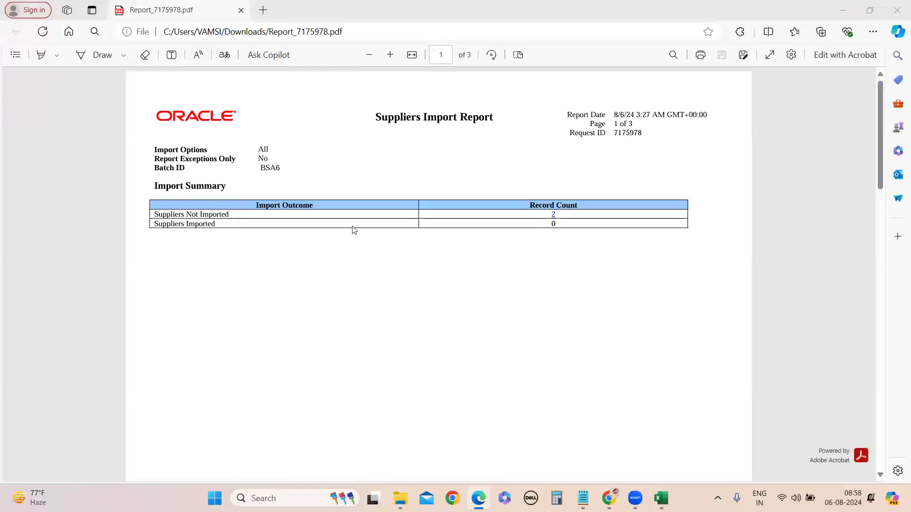
Examine the Suppliers Import Report's summary, the rejection reasons for suppliers not imported, and the imported suppliers section
{"action": "left_click", "coordinate": [552, 216]}
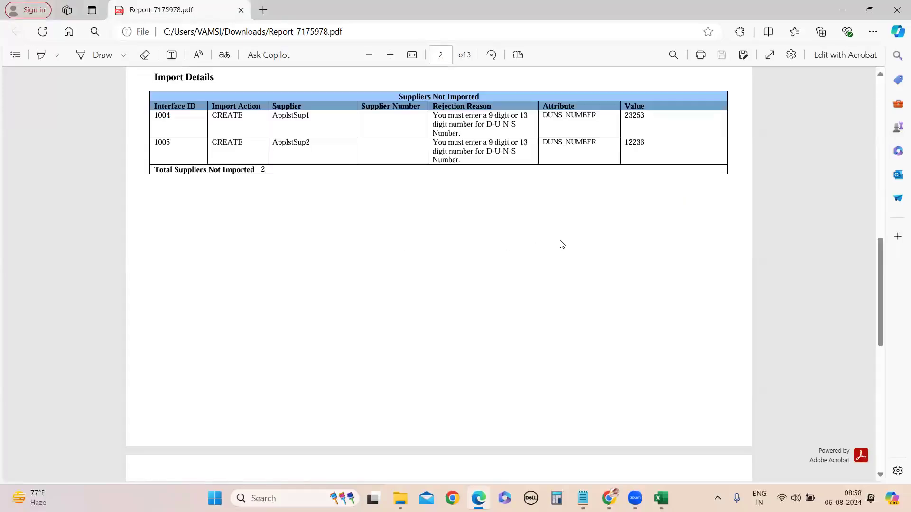
{"action": "scroll", "coordinate": [348, 239], "scroll_direction": "up", "scroll_amount": 3}
{"action": "scroll", "coordinate": [287, 203], "scroll_direction": "up", "scroll_amount": 5}
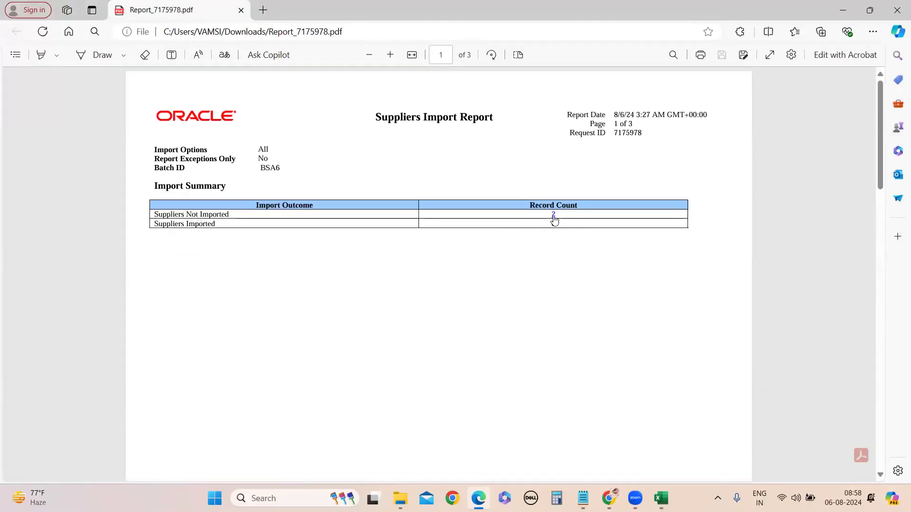
{"action": "left_click", "coordinate": [553, 215]}
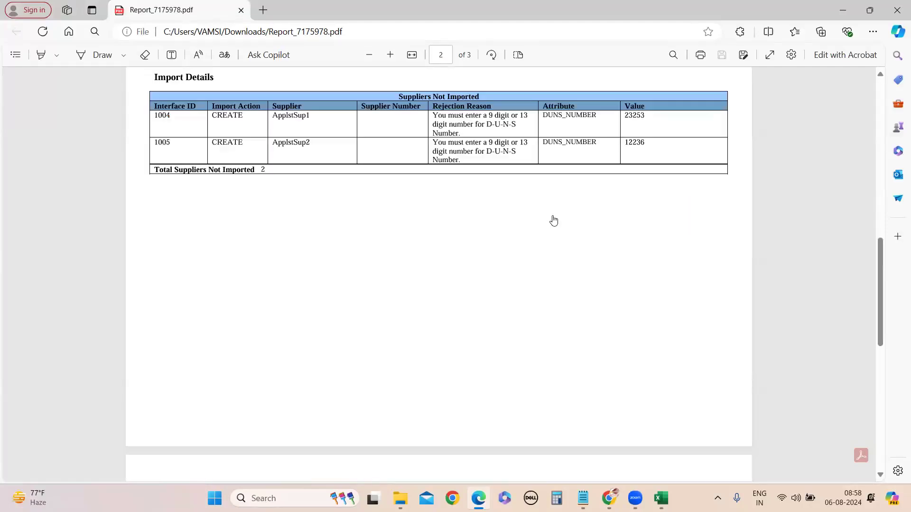
{"action": "scroll", "coordinate": [320, 245], "scroll_direction": "up", "scroll_amount": 2}
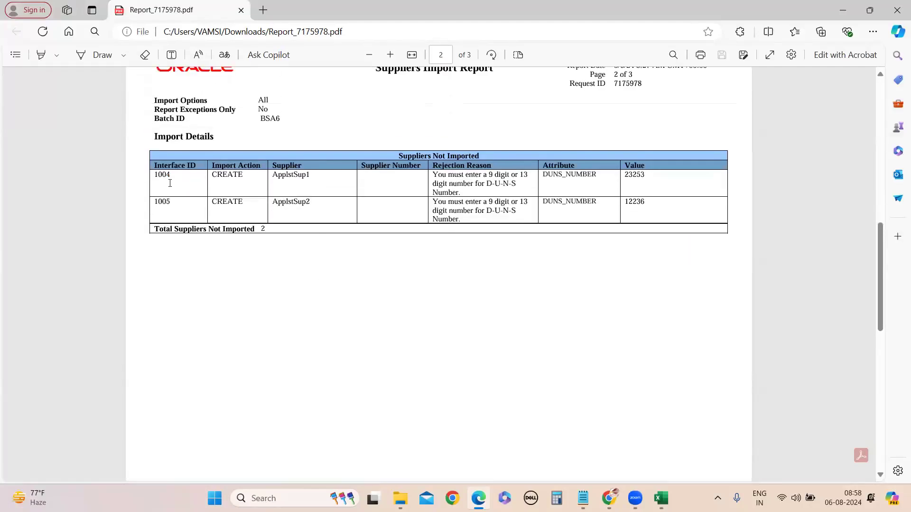
{"action": "scroll", "coordinate": [170, 183], "scroll_direction": "up", "scroll_amount": 2}
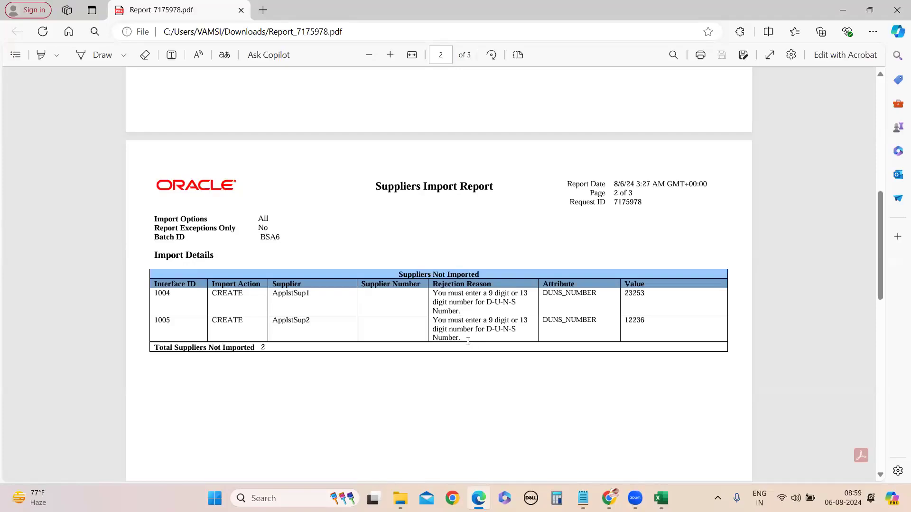
{"action": "scroll", "coordinate": [482, 337], "scroll_direction": "down", "scroll_amount": 15}
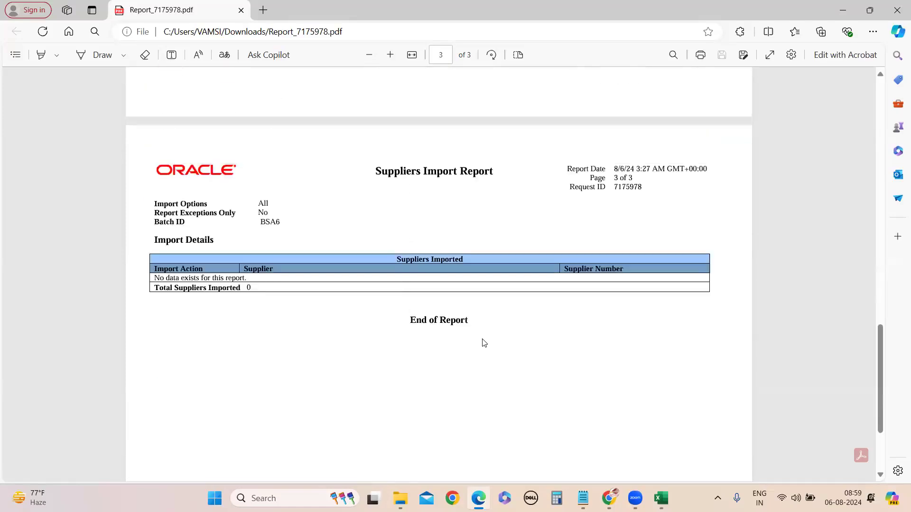
{"action": "scroll", "coordinate": [484, 341], "scroll_direction": "up", "scroll_amount": 15}
{"action": "scroll", "coordinate": [484, 342], "scroll_direction": "up", "scroll_amount": 5}
{"action": "scroll", "coordinate": [482, 341], "scroll_direction": "down", "scroll_amount": 4}
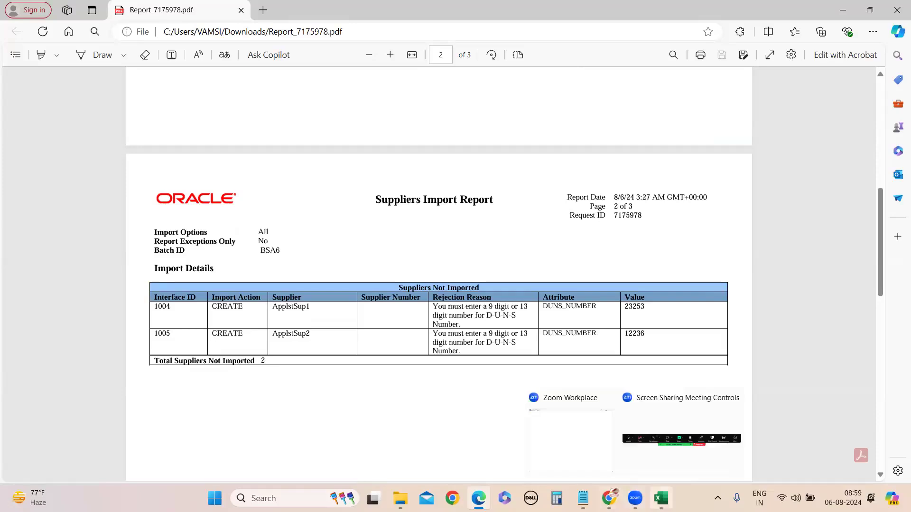
Switch to the SupplierImportTemplate workbook in Excel and set the D-U-N-S Number of ApplstSup1 to 232153111
{"action": "left_click", "coordinate": [661, 498]}
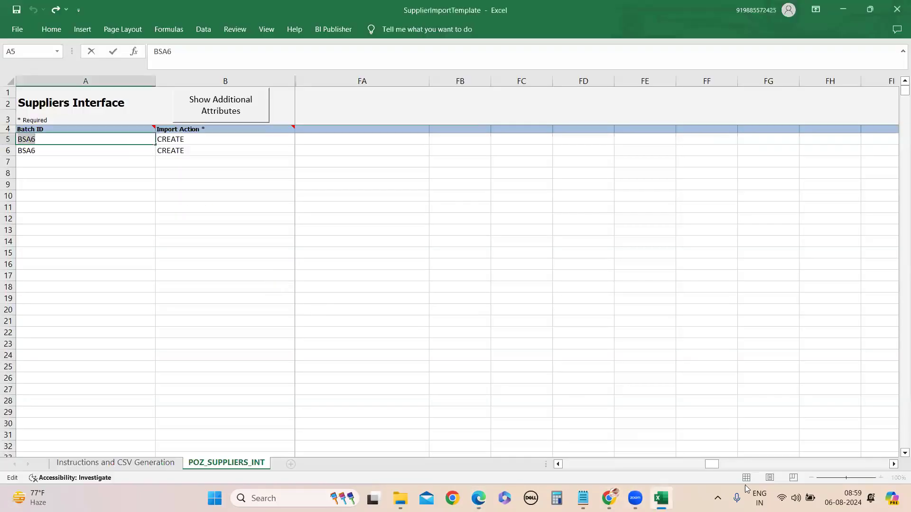
{"action": "left_click", "coordinate": [502, 365]}
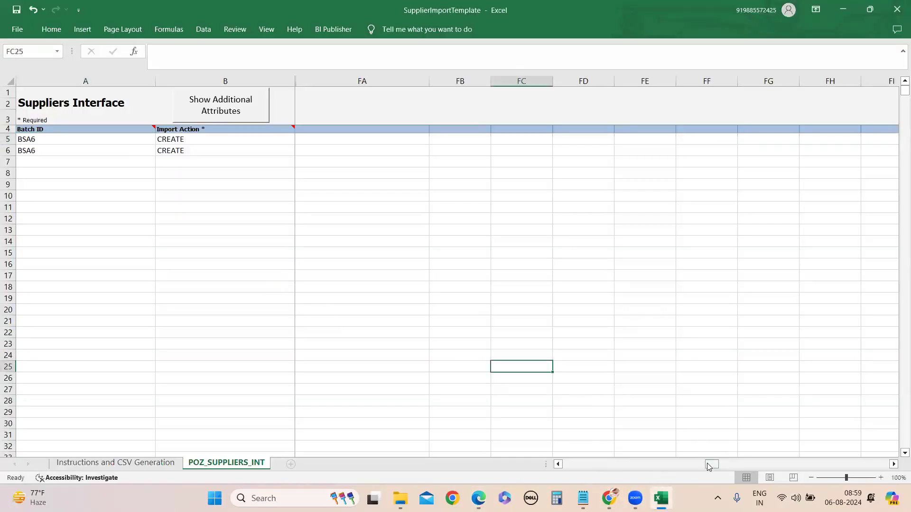
{"action": "left_click_drag", "start_coordinate": [709, 467], "coordinate": [548, 467]}
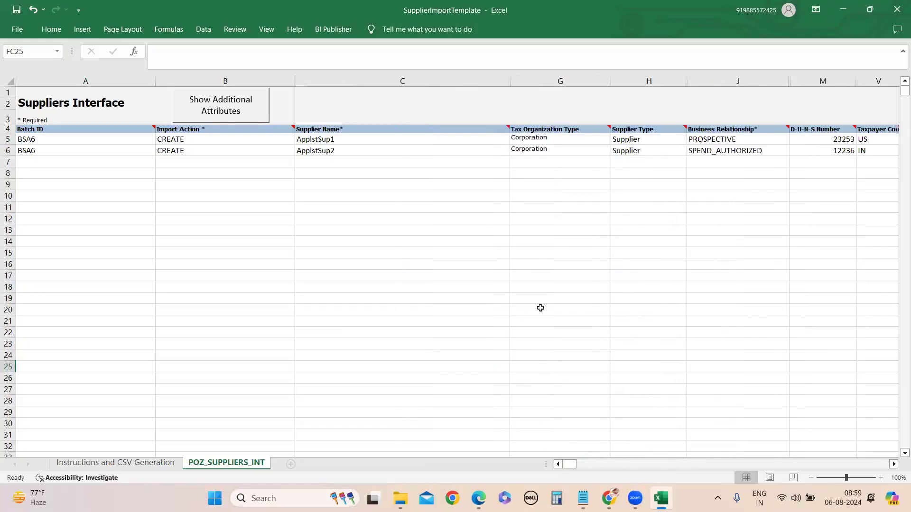
{"action": "left_click", "coordinate": [893, 465]}
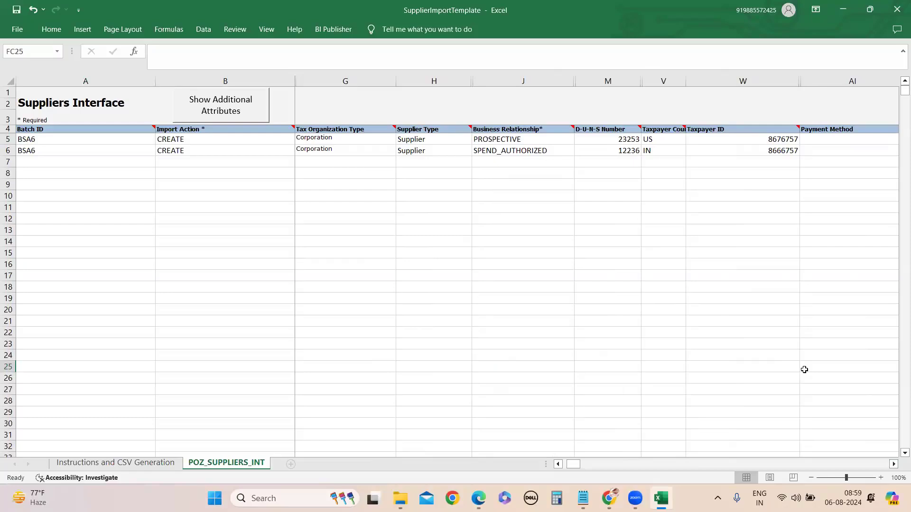
{"action": "double_click", "coordinate": [627, 139]}
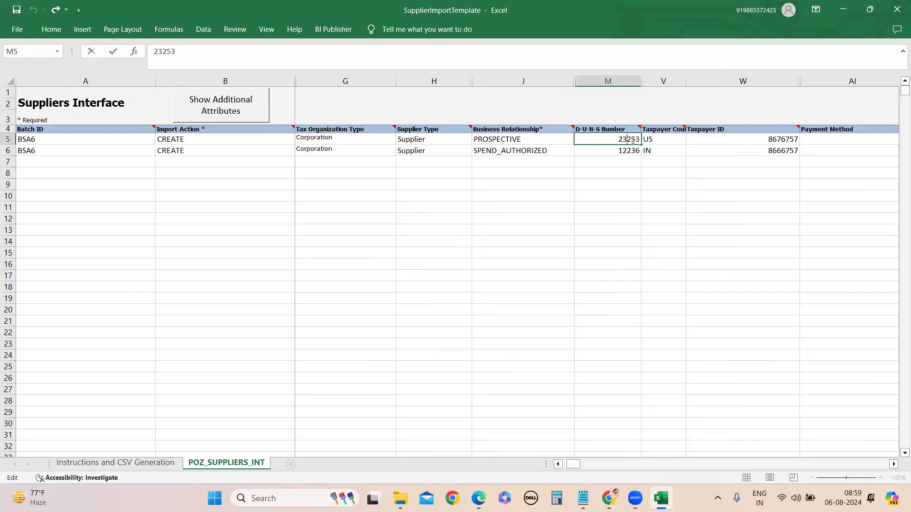
{"action": "type", "text": "153111"}
Set the D-U-N-S Number of ApplstSup2 to 122361123
{"action": "double_click", "coordinate": [636, 150]}
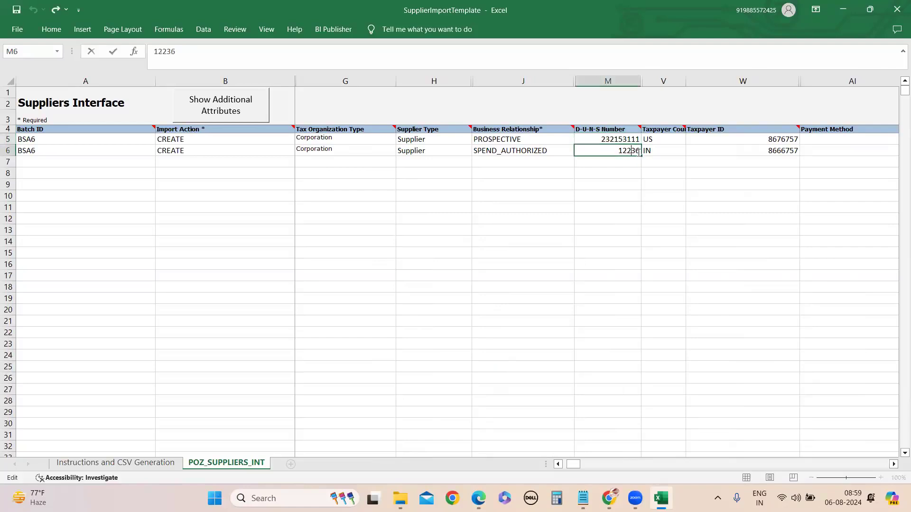
{"action": "type", "text": "123"}
{"action": "left_click", "coordinate": [626, 216]}
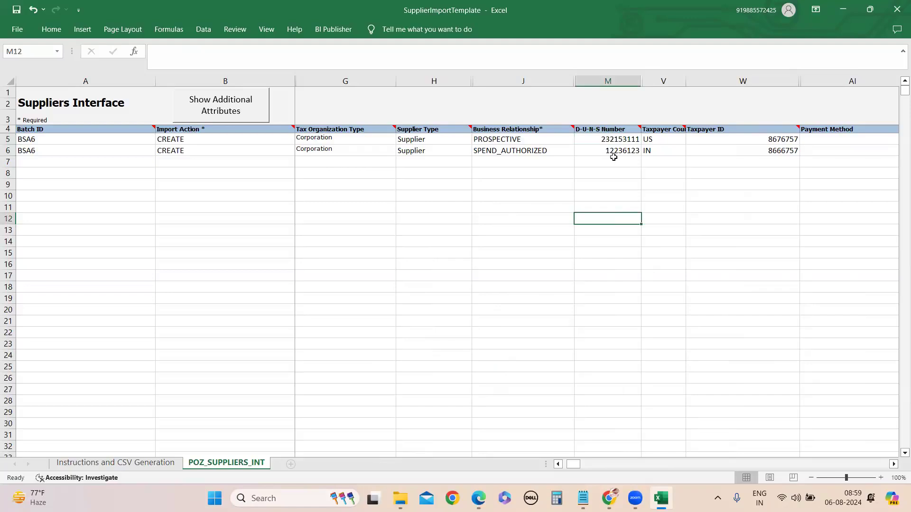
{"action": "left_click", "coordinate": [630, 151]}
{"action": "double_click", "coordinate": [631, 151]}
{"action": "type", "text": "1"}
{"action": "left_click", "coordinate": [585, 230]}
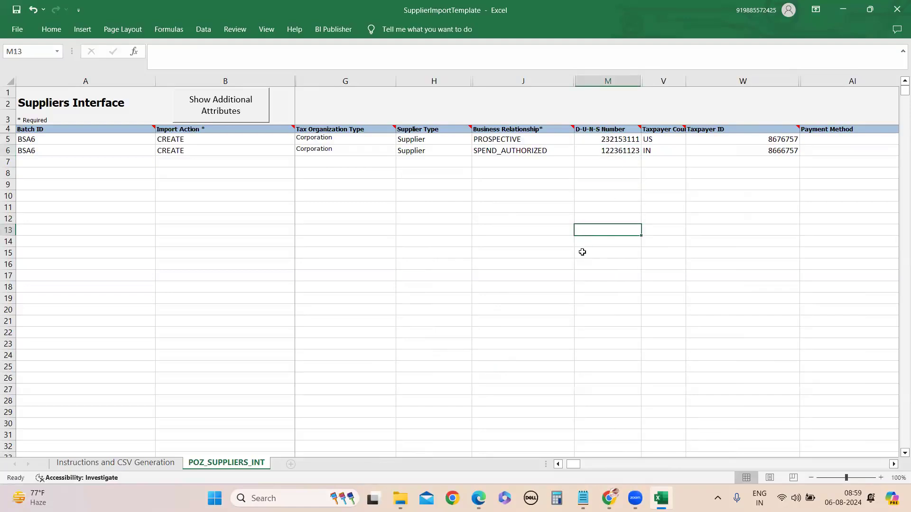
Set the Batch ID of both supplier rows to BSA7
{"action": "left_click_drag", "start_coordinate": [575, 465], "coordinate": [563, 465]}
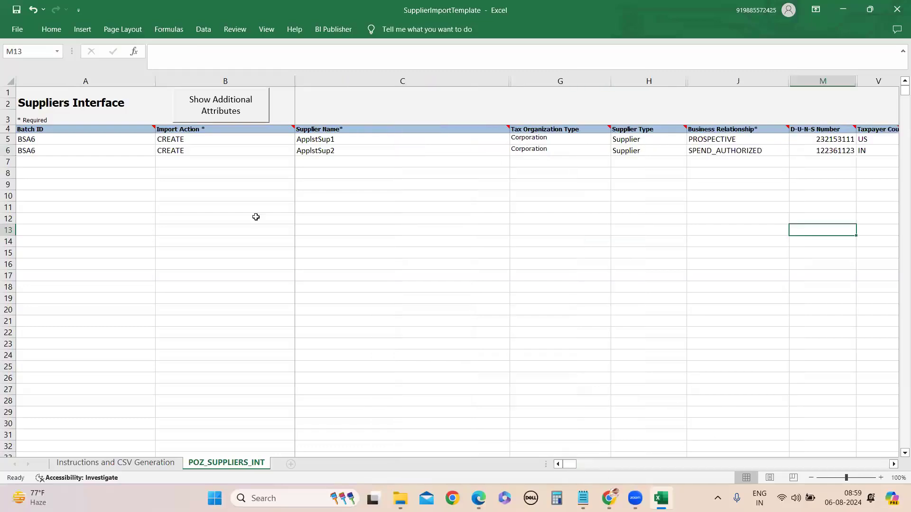
{"action": "double_click", "coordinate": [45, 139]}
{"action": "key", "text": "BackSpace"}
{"action": "type", "text": "7"}
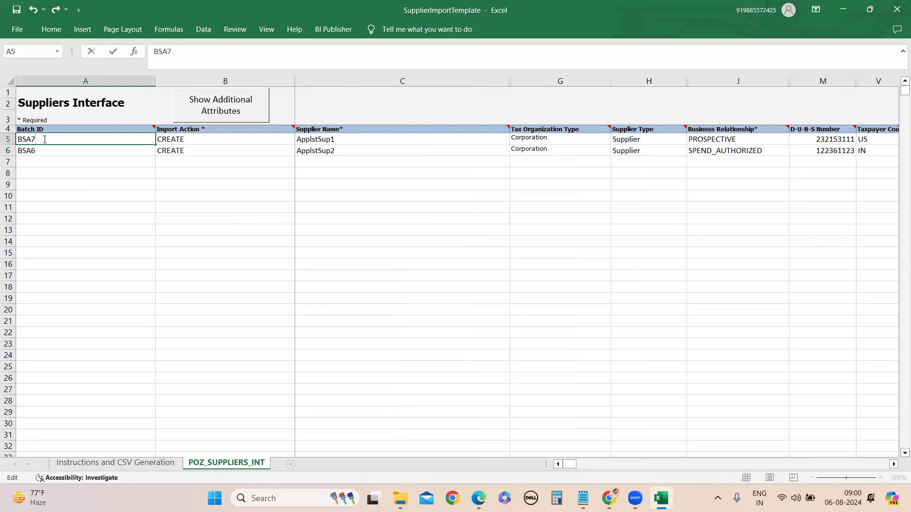
{"action": "double_click", "coordinate": [39, 152]}
{"action": "key", "text": "BackSpace"}
{"action": "type", "text": "7"}
{"action": "left_click", "coordinate": [39, 219]}
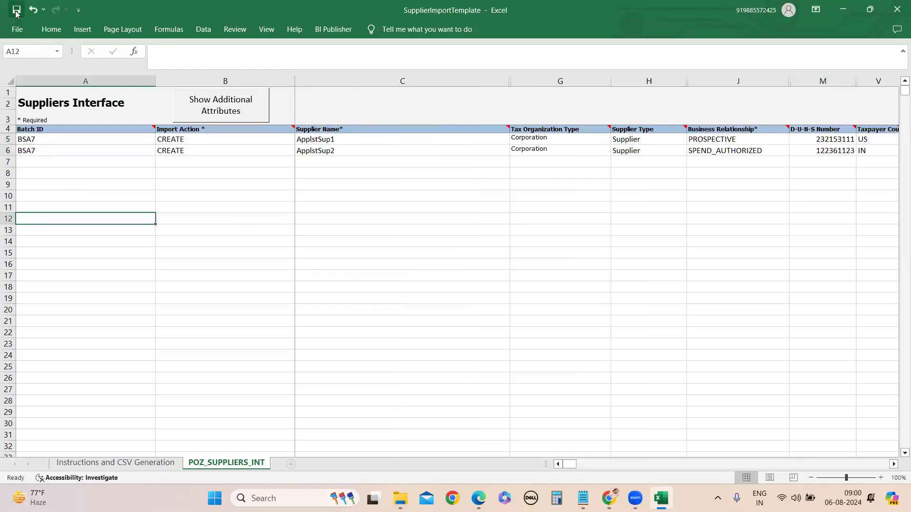
Save the SupplierImportTemplate workbook and start generating the CSV file from the instructions sheet
{"action": "left_click", "coordinate": [17, 9]}
{"action": "left_click", "coordinate": [437, 281]}
{"action": "left_click", "coordinate": [115, 462]}
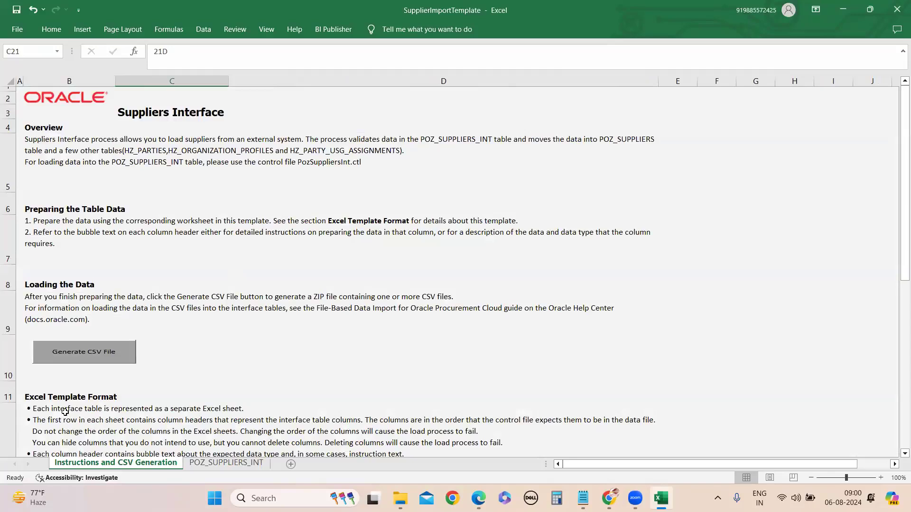
{"action": "left_click", "coordinate": [101, 357]}
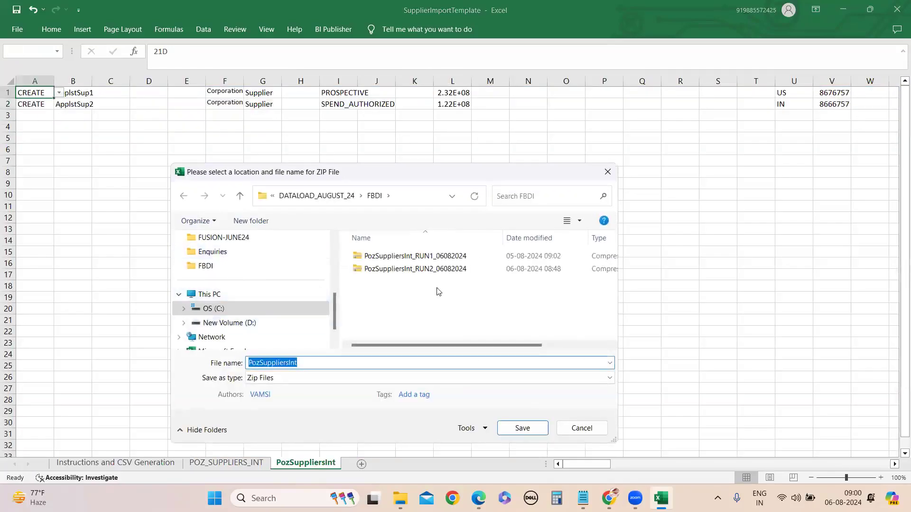
Save the generated ZIP file as PozSuppliersInt_RUN3_06082024 in the FBDI folder, and its CSV file as PozSuppliersInt
{"action": "left_click", "coordinate": [406, 270]}
{"action": "double_click", "coordinate": [314, 363]}
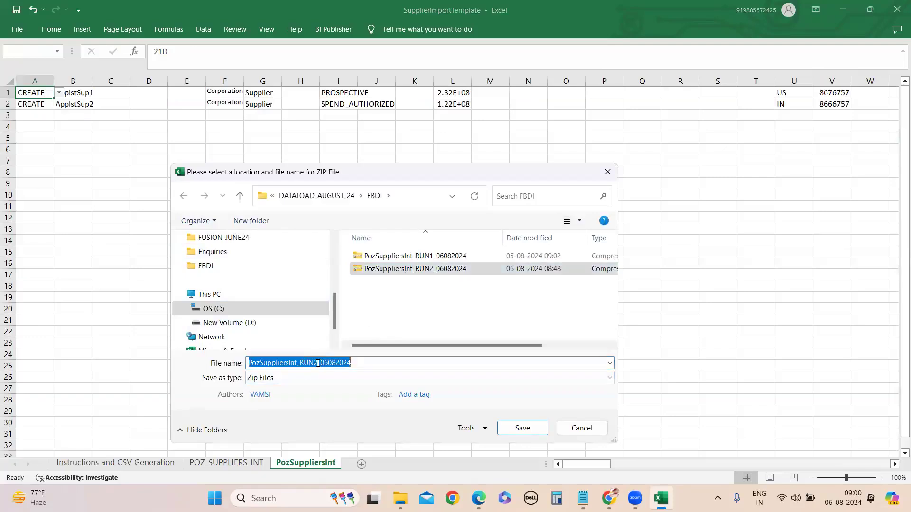
{"action": "left_click", "coordinate": [317, 363]}
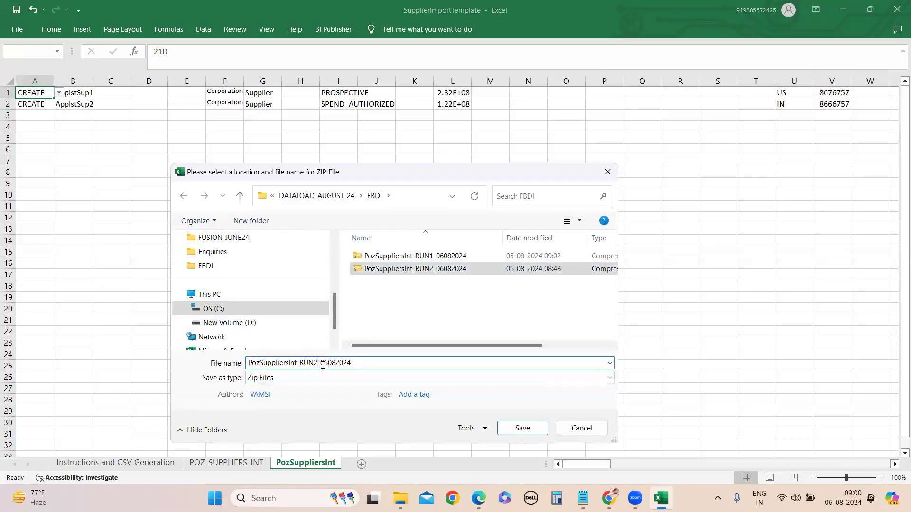
{"action": "key", "text": "BackSpace"}
{"action": "type", "text": "3"}
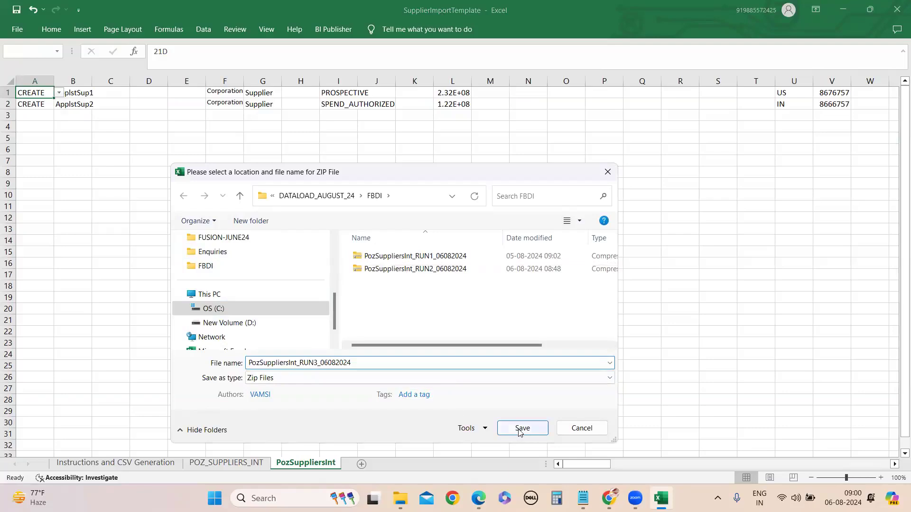
{"action": "left_click", "coordinate": [520, 429]}
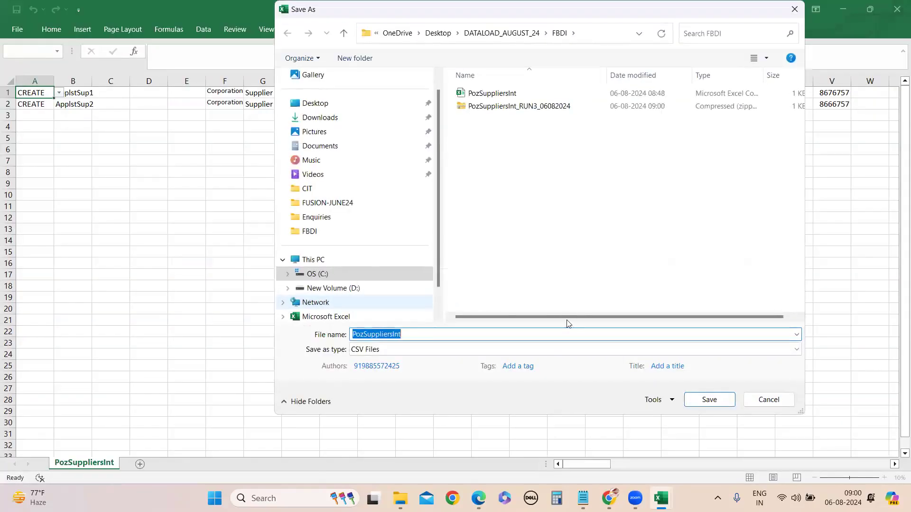
{"action": "left_click", "coordinate": [709, 400]}
{"action": "left_click", "coordinate": [488, 286]}
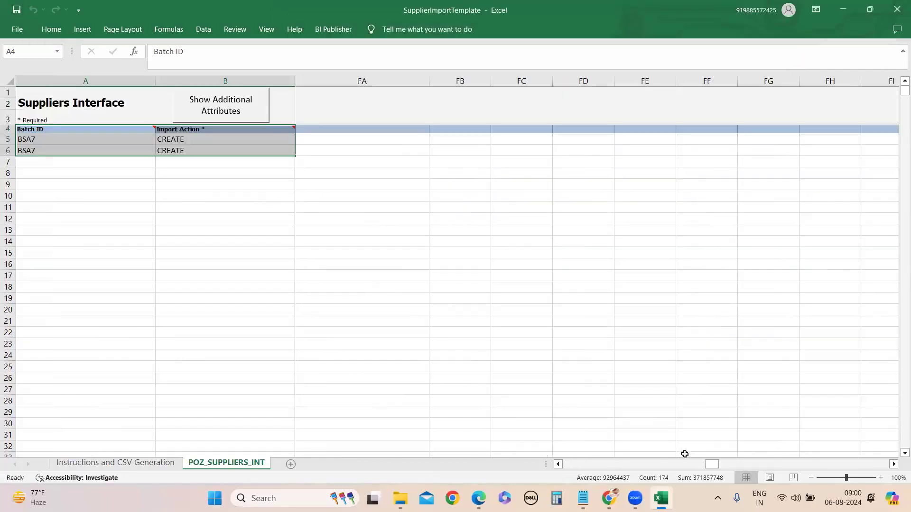
{"action": "left_click_drag", "start_coordinate": [710, 464], "coordinate": [562, 467]}
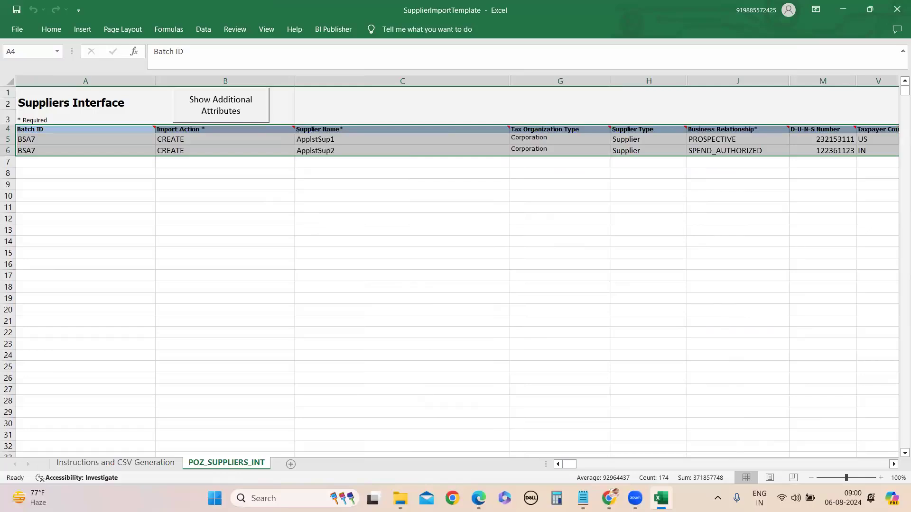
Switch to Scheduled Processes in Chrome, close the attachments, and start a new process with the job name Load Interface
{"action": "mouse_move", "coordinate": [614, 491]}
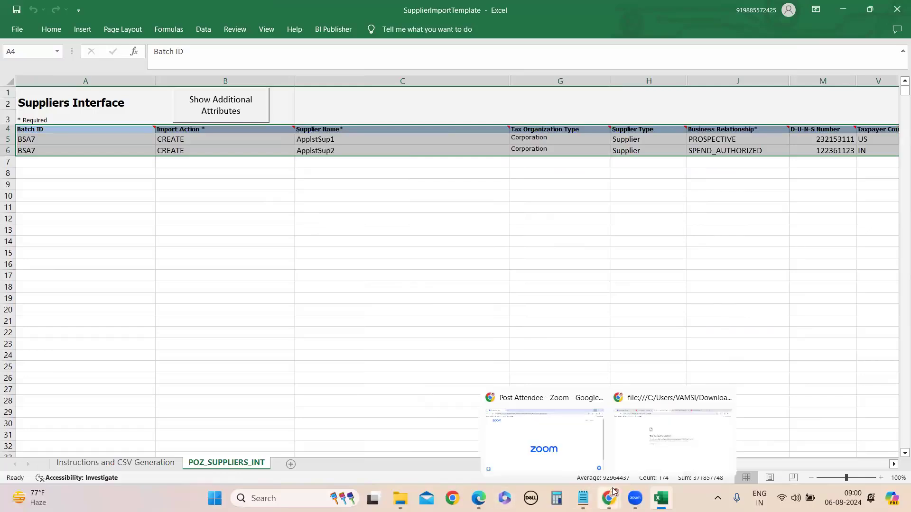
{"action": "left_click", "coordinate": [667, 437]}
{"action": "left_click", "coordinate": [231, 15]}
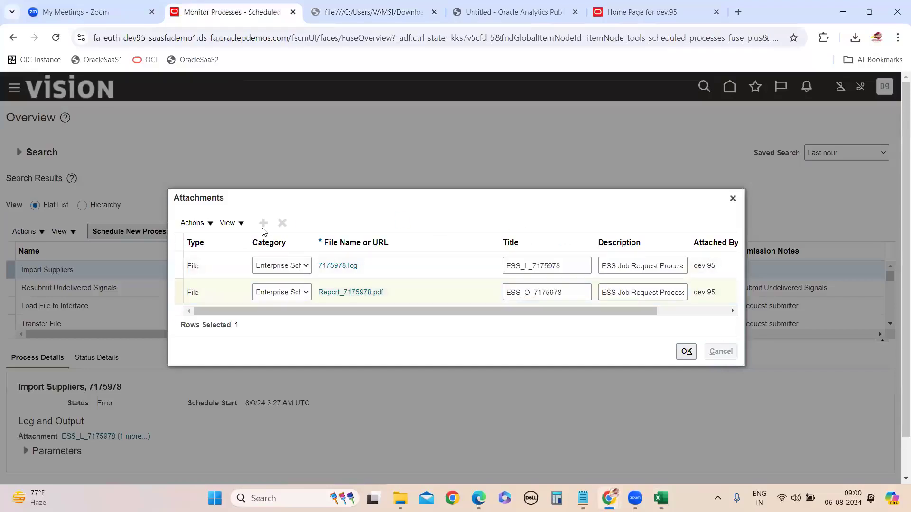
{"action": "key", "text": "Escape"}
{"action": "left_click", "coordinate": [129, 231]}
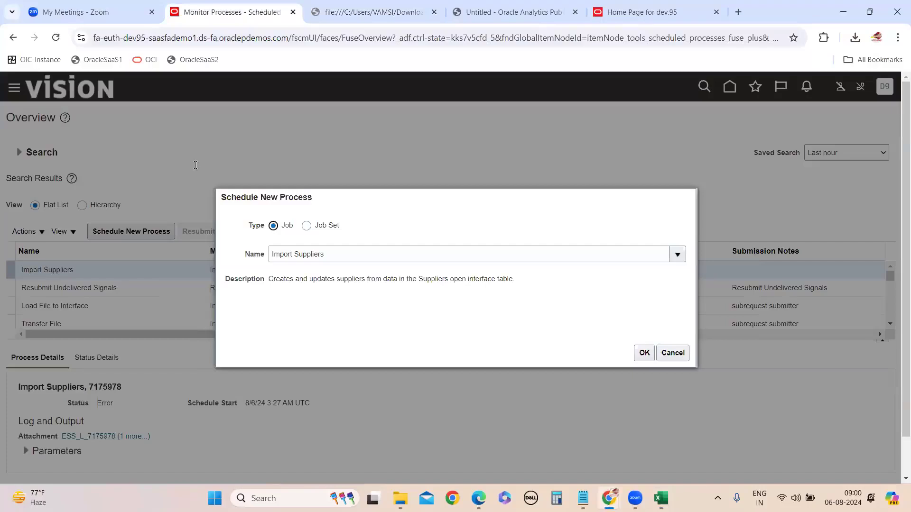
{"action": "left_click", "coordinate": [339, 252]}
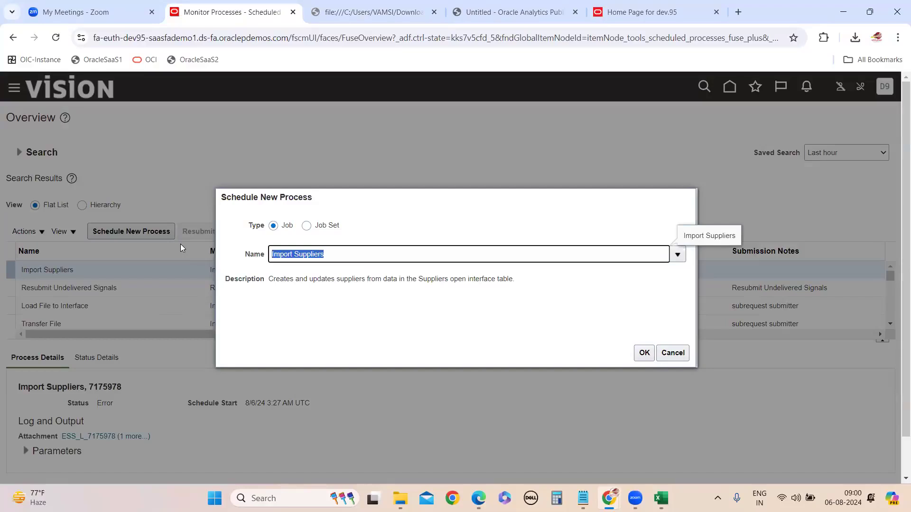
{"action": "type", "text": "Load In"}
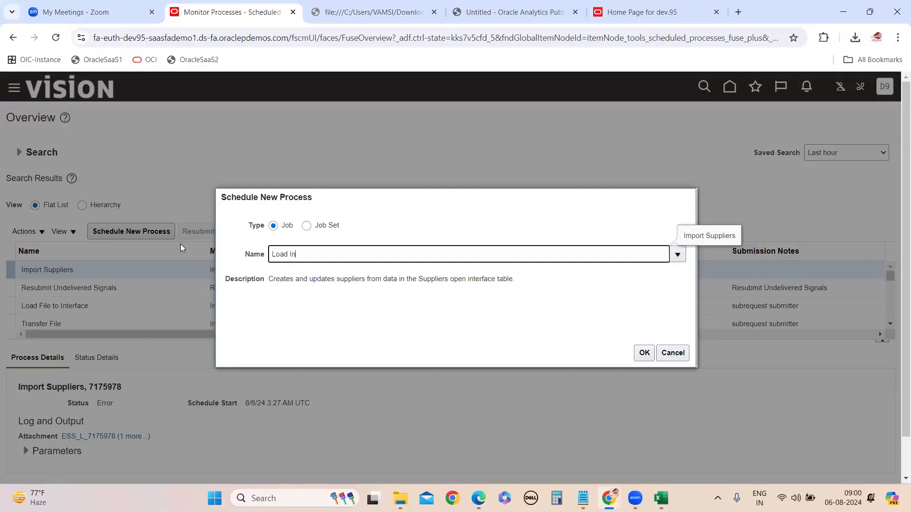
{"action": "type", "text": "tr"}
{"action": "key", "text": "BackSpace"}
{"action": "type", "text": "erface"}
Switch to the Excel template and check the Batch ID and D-U-N-S Number of both supplier rows
{"action": "left_click", "coordinate": [661, 498]}
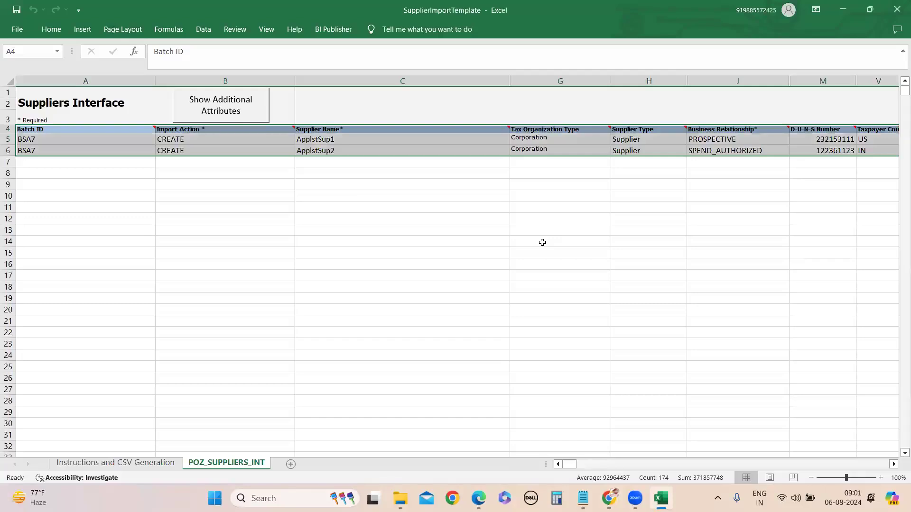
{"action": "left_click", "coordinate": [40, 140]}
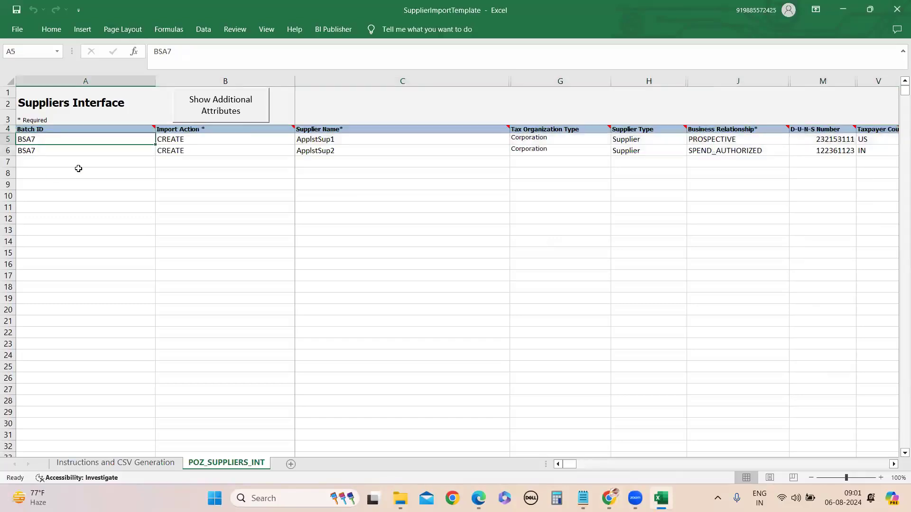
{"action": "left_click", "coordinate": [43, 152]}
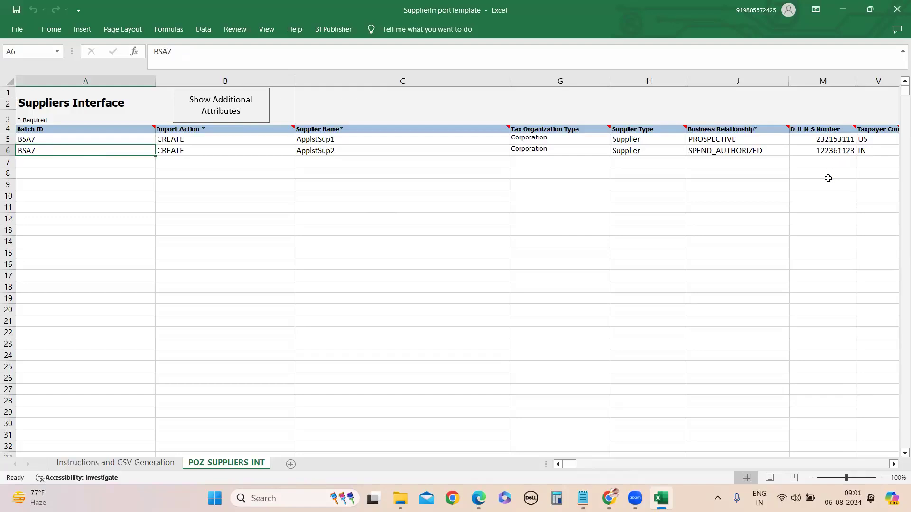
Return to Chrome, complete the job name as Load Interface File for Import, and open its process details
{"action": "mouse_move", "coordinate": [608, 498]}
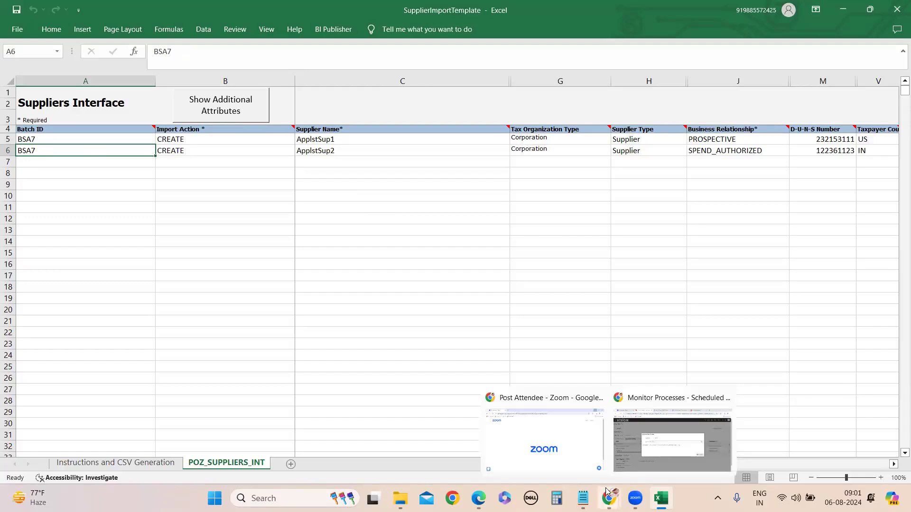
{"action": "left_click", "coordinate": [669, 446]}
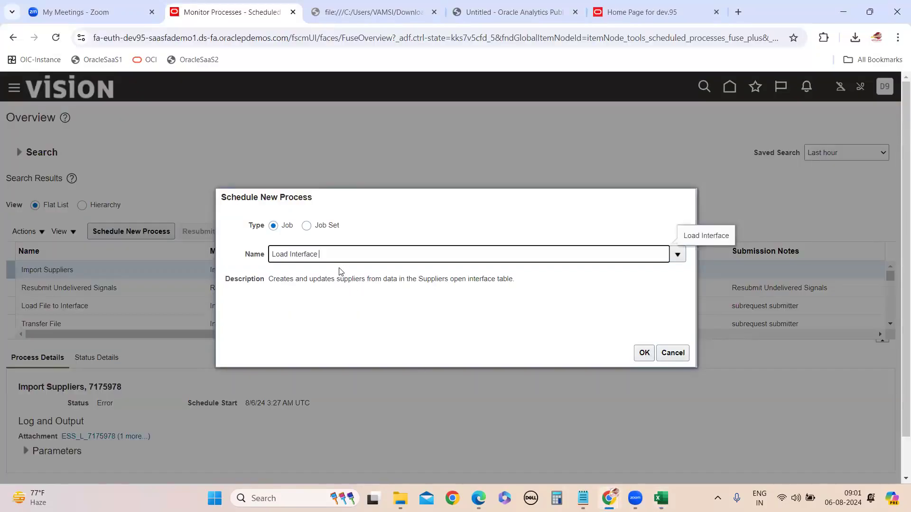
{"action": "left_click", "coordinate": [365, 251]}
{"action": "type", "text": "File for Import"}
{"action": "key", "text": "Tab"}
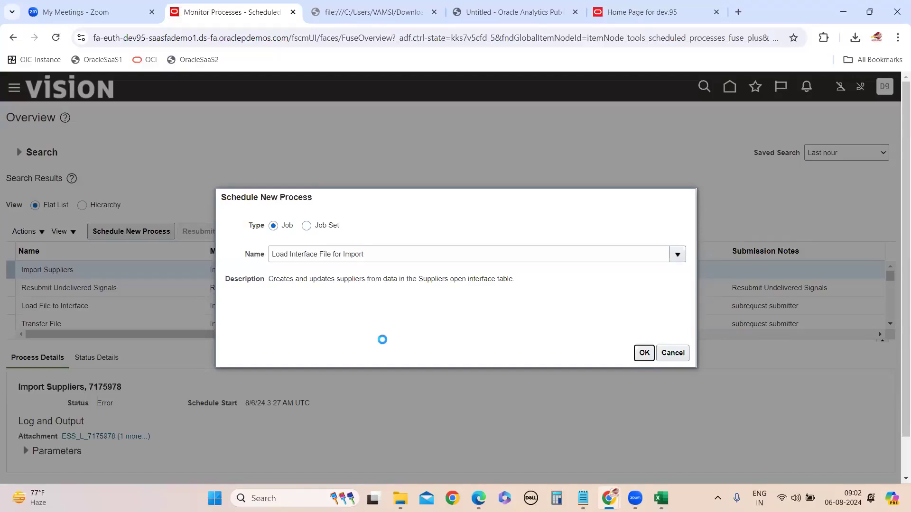
{"action": "left_click", "coordinate": [644, 354]}
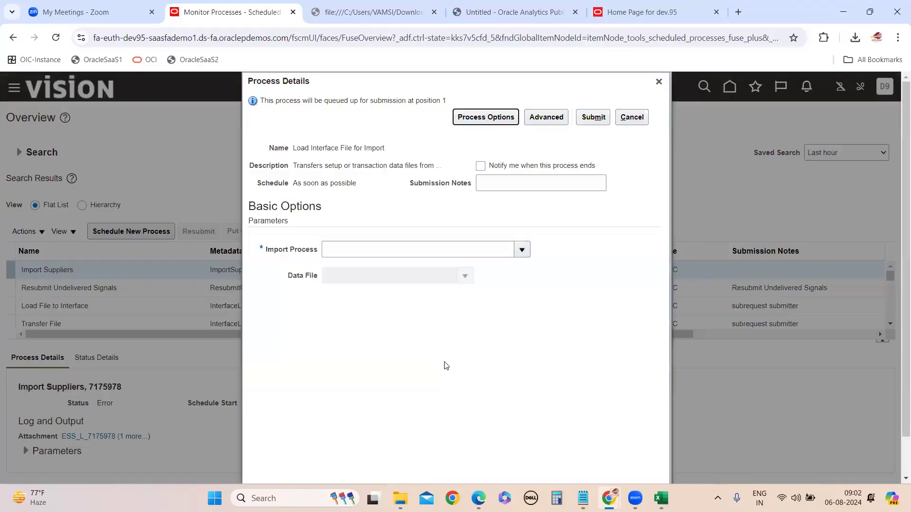
Try entering Import Suppliers as the Import Process, then choose Import Journals from the offered processes
{"action": "left_click", "coordinate": [350, 252]}
{"action": "type", "text": "Im"}
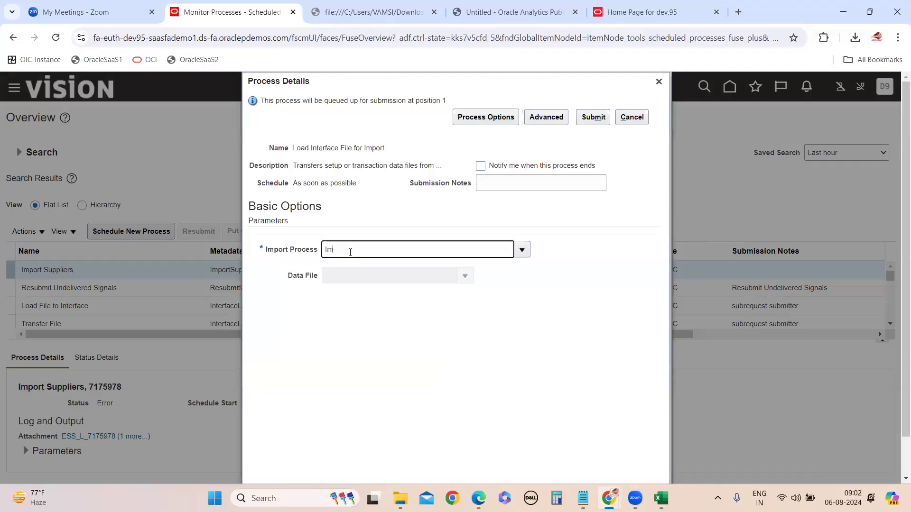
{"action": "type", "text": "port Su"}
{"action": "left_click", "coordinate": [375, 287]}
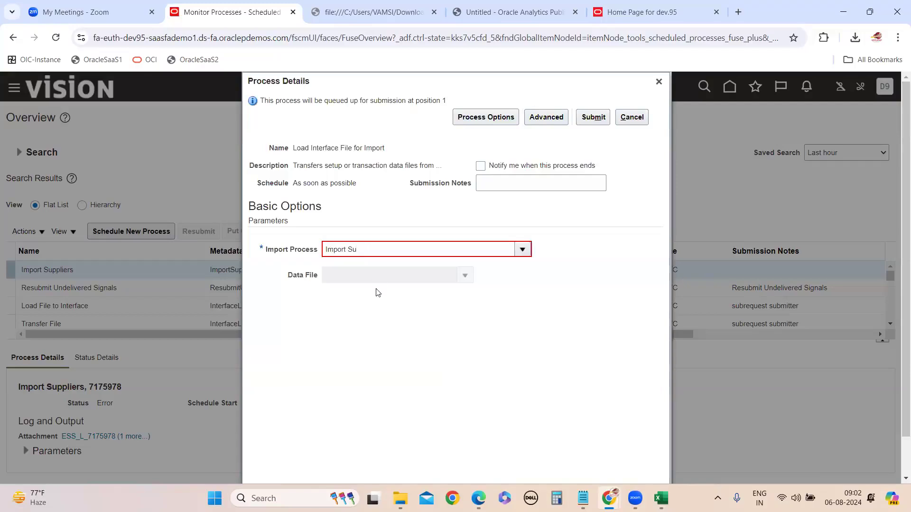
{"action": "left_click", "coordinate": [366, 250]}
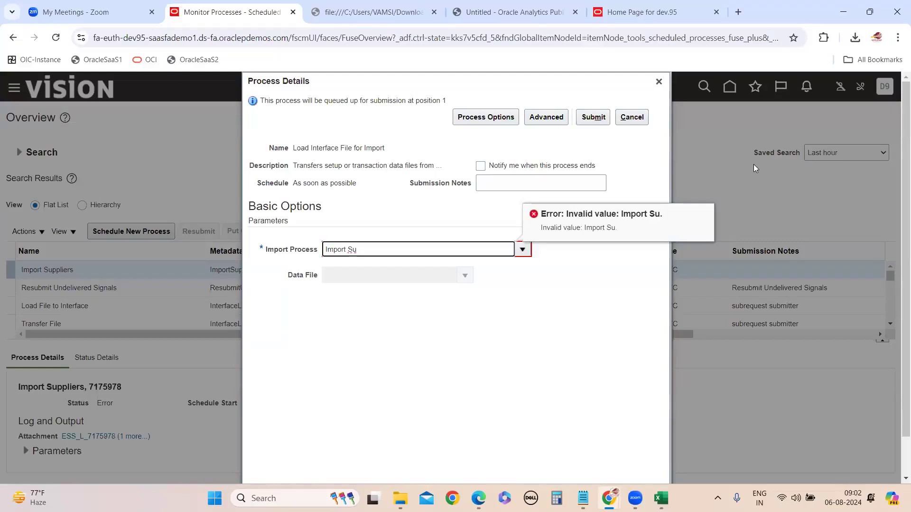
{"action": "type", "text": "pplier"}
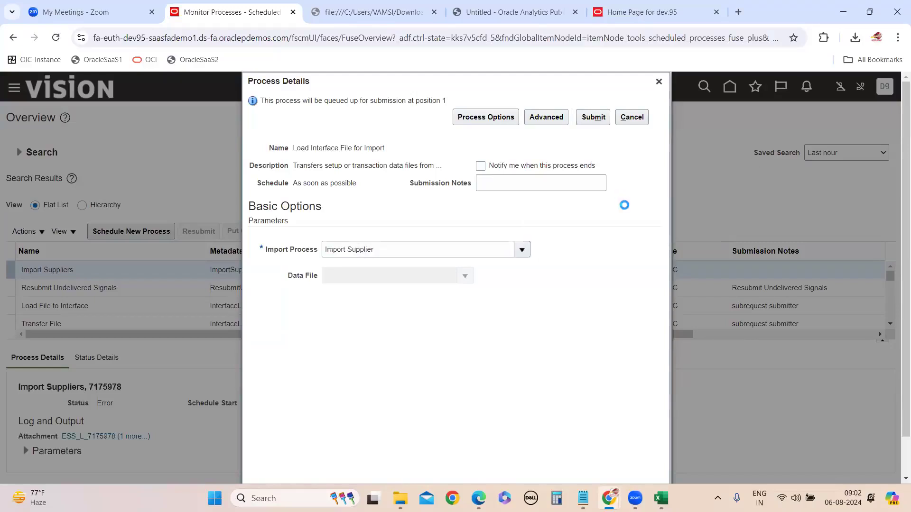
{"action": "type", "text": "s"}
{"action": "key", "text": "Tab"}
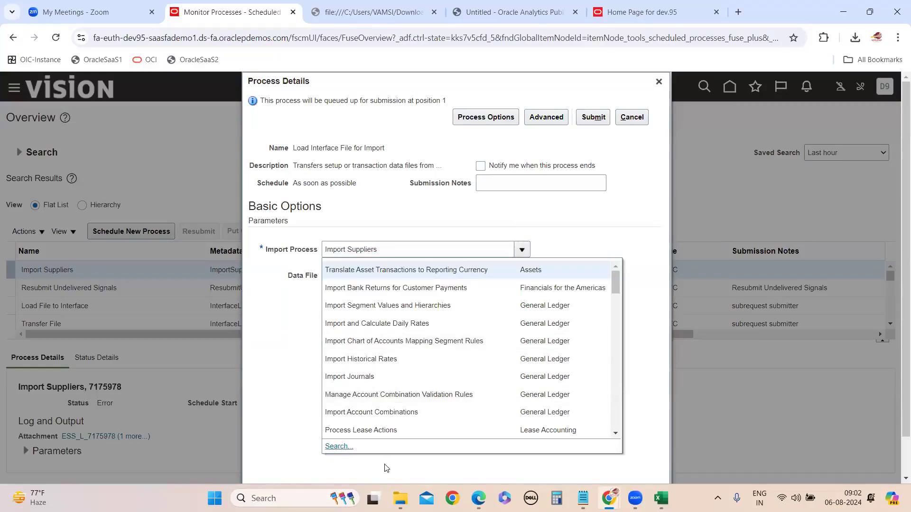
{"action": "left_click", "coordinate": [371, 379]}
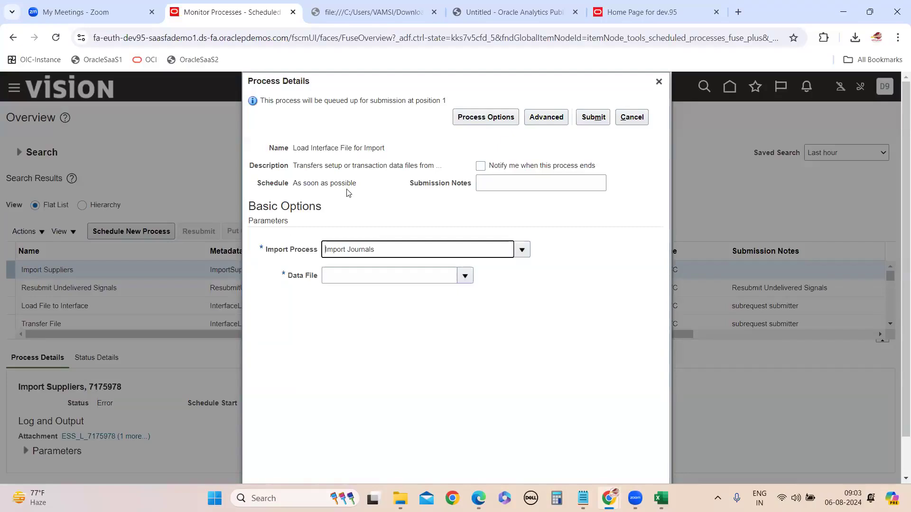
Open the 7175968 log from the Downloads folder, examine its POZ_SUPPLIERS_INT load results, and close it
{"action": "mouse_move", "coordinate": [400, 498]}
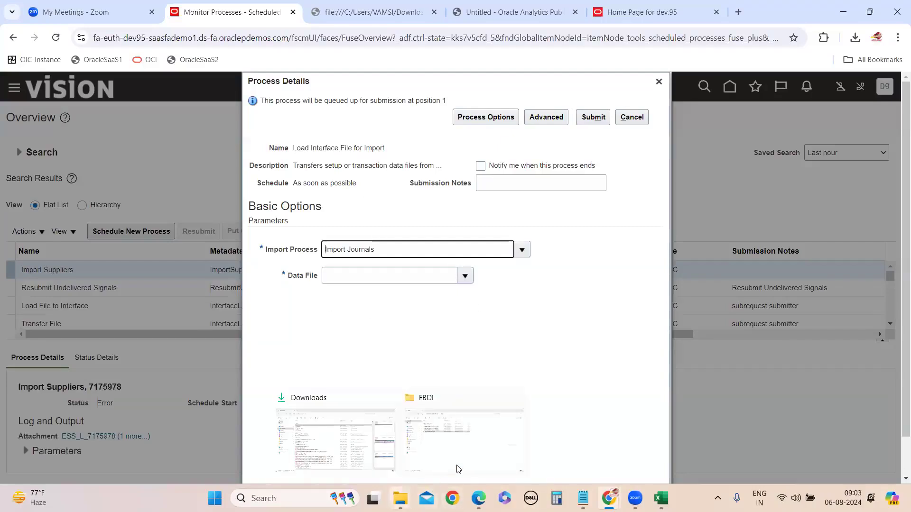
{"action": "left_click", "coordinate": [352, 458]}
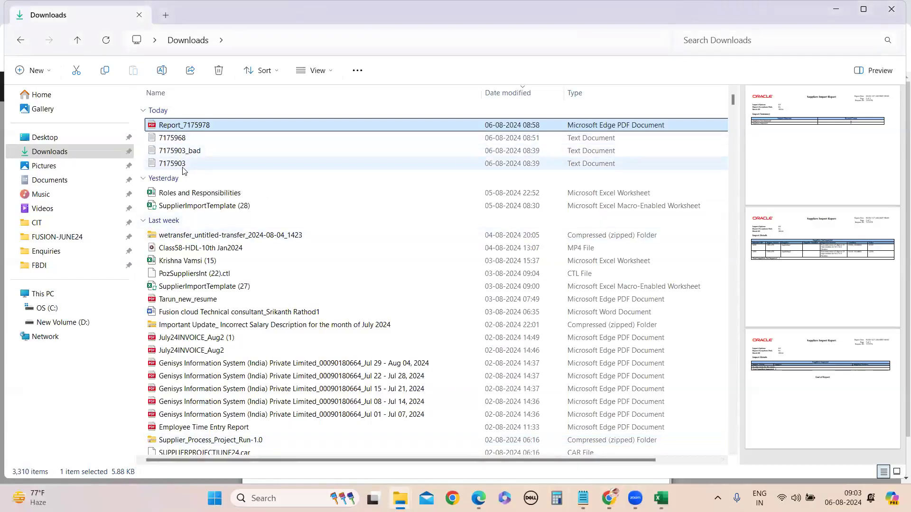
{"action": "left_click", "coordinate": [179, 142]}
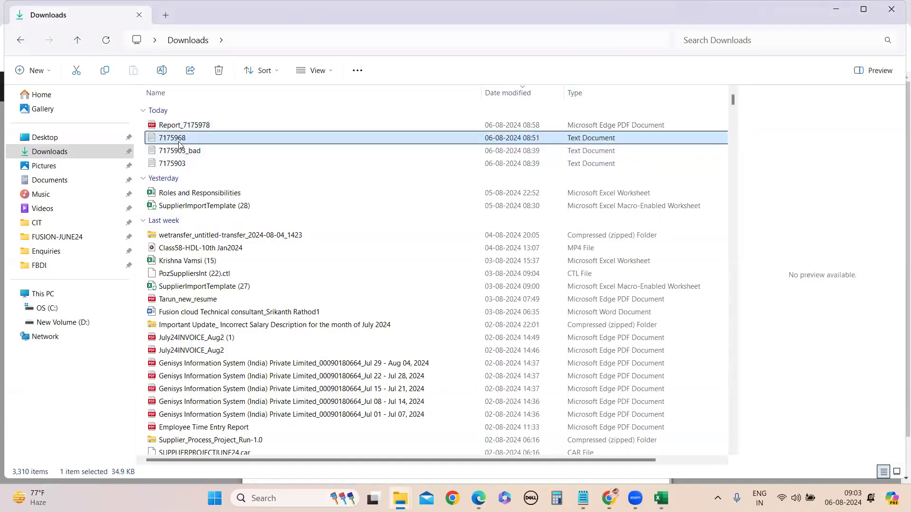
{"action": "double_click", "coordinate": [179, 142]}
{"action": "scroll", "coordinate": [899, 110], "scroll_direction": "down", "scroll_amount": 10}
{"action": "scroll", "coordinate": [898, 109], "scroll_direction": "down", "scroll_amount": 20}
{"action": "scroll", "coordinate": [898, 459], "scroll_direction": "down", "scroll_amount": 20}
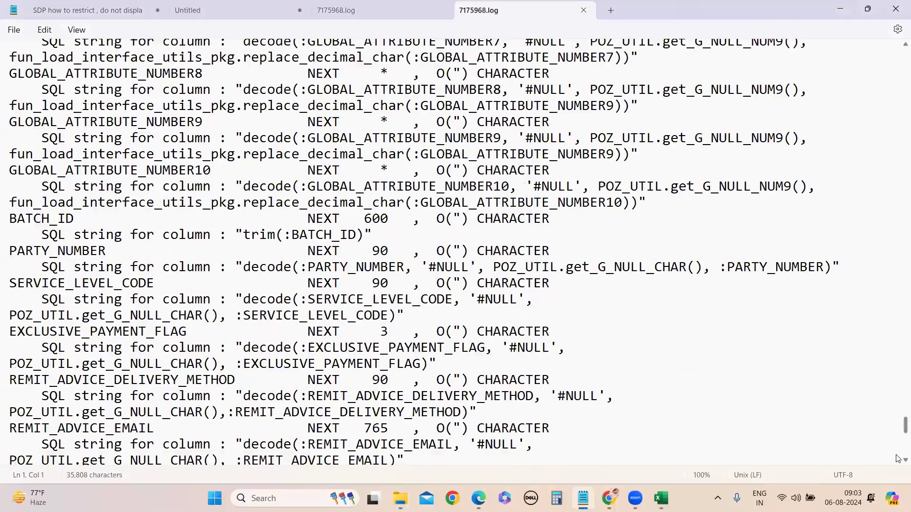
{"action": "scroll", "coordinate": [898, 458], "scroll_direction": "down", "scroll_amount": 15}
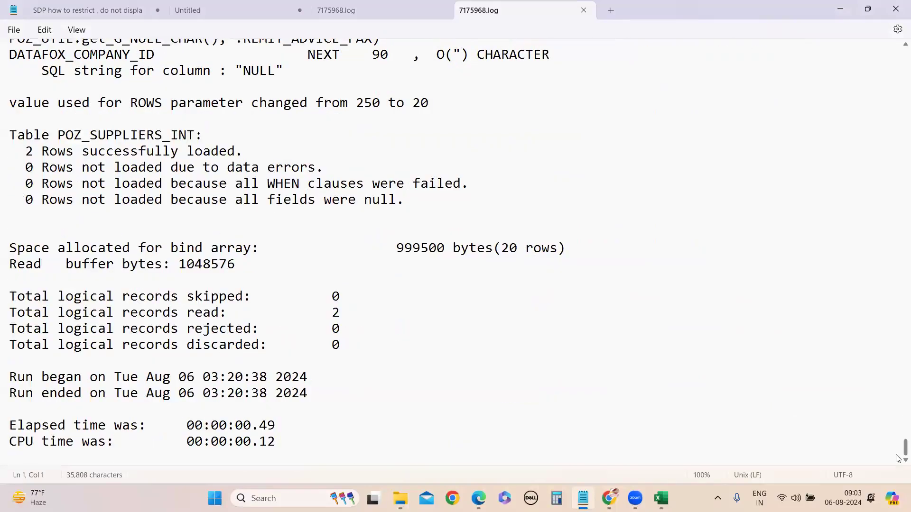
{"action": "scroll", "coordinate": [898, 427], "scroll_direction": "up", "scroll_amount": 20}
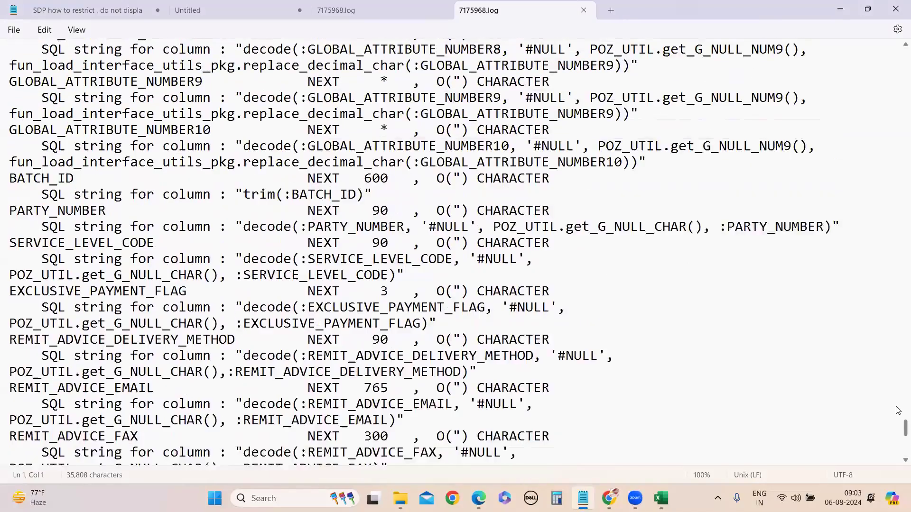
{"action": "scroll", "coordinate": [899, 359], "scroll_direction": "up", "scroll_amount": 15}
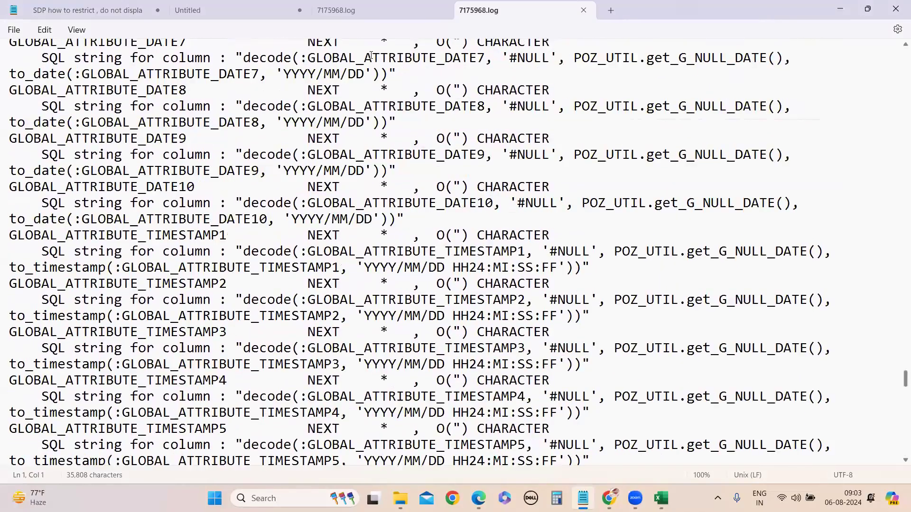
{"action": "scroll", "coordinate": [371, 57], "scroll_direction": "up", "scroll_amount": 6}
{"action": "key", "text": "ctrl+w"}
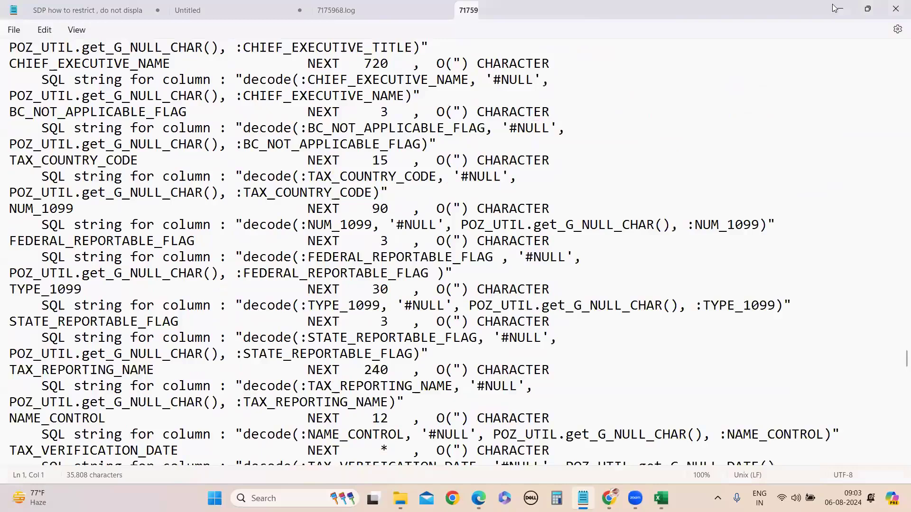
Open the 7175903 log from the Downloads folder and go to its load summary at the end
{"action": "key", "text": "alt+Tab"}
{"action": "key", "text": "Down"}
{"action": "key", "text": "Down"}
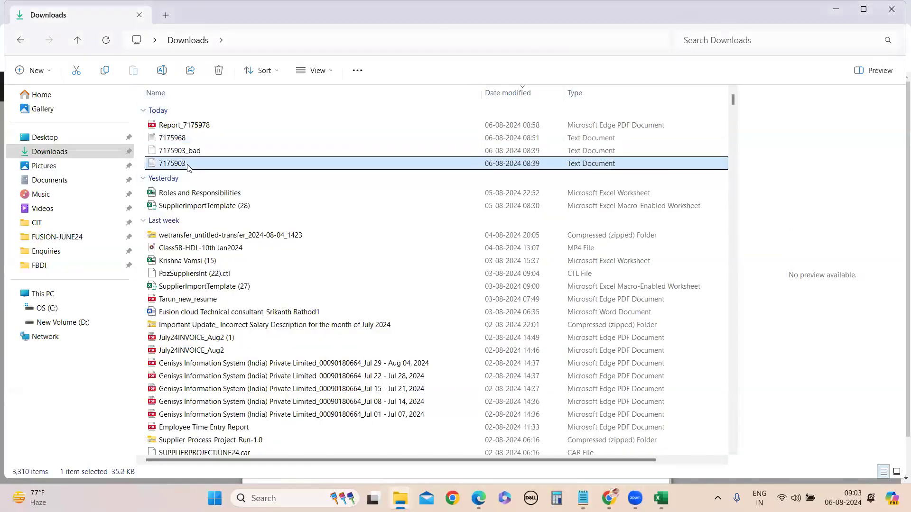
{"action": "key", "text": "Return"}
{"action": "scroll", "coordinate": [898, 222], "scroll_direction": "down", "scroll_amount": 7}
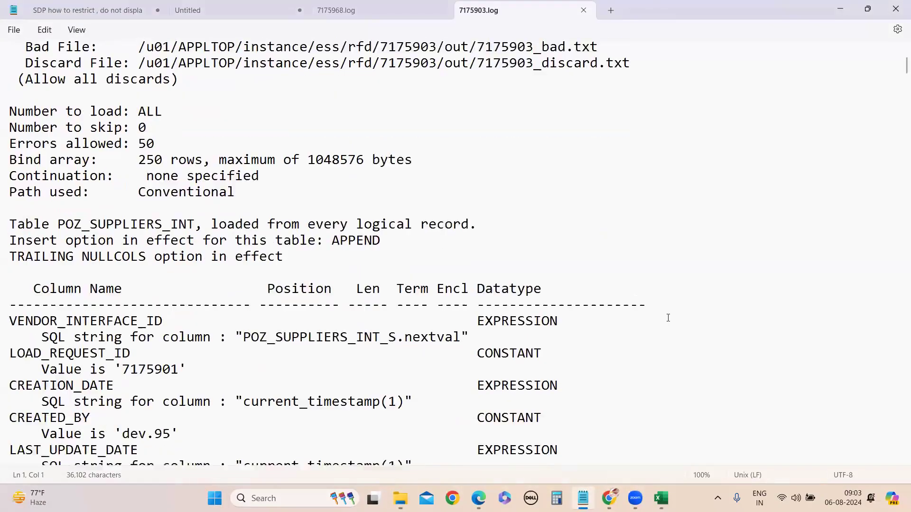
{"action": "scroll", "coordinate": [898, 222], "scroll_direction": "down", "scroll_amount": 14}
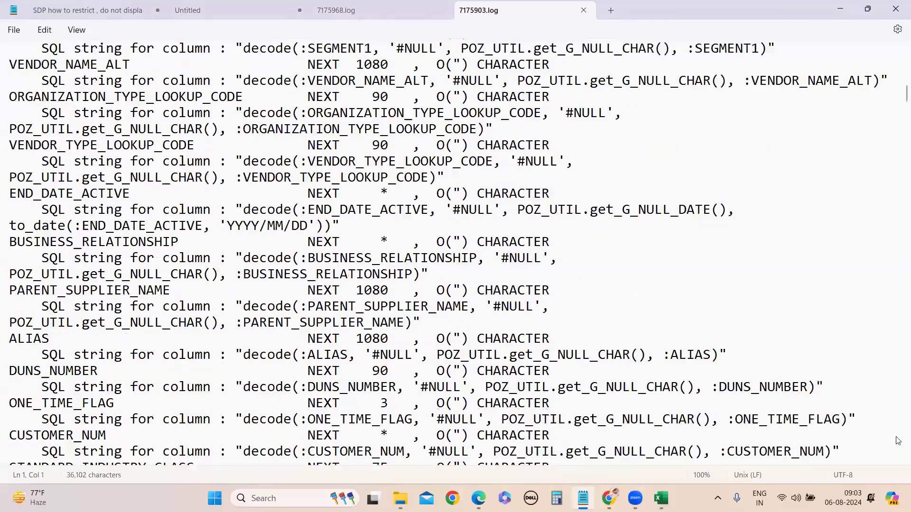
{"action": "scroll", "coordinate": [898, 462], "scroll_direction": "down", "scroll_amount": 20}
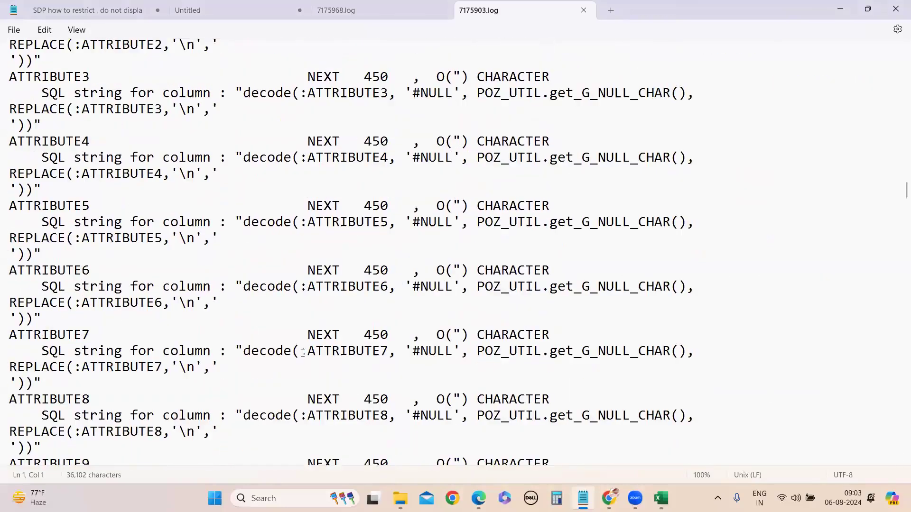
{"action": "scroll", "coordinate": [26, 270], "scroll_direction": "down", "scroll_amount": 20}
{"action": "left_click", "coordinate": [42, 276]}
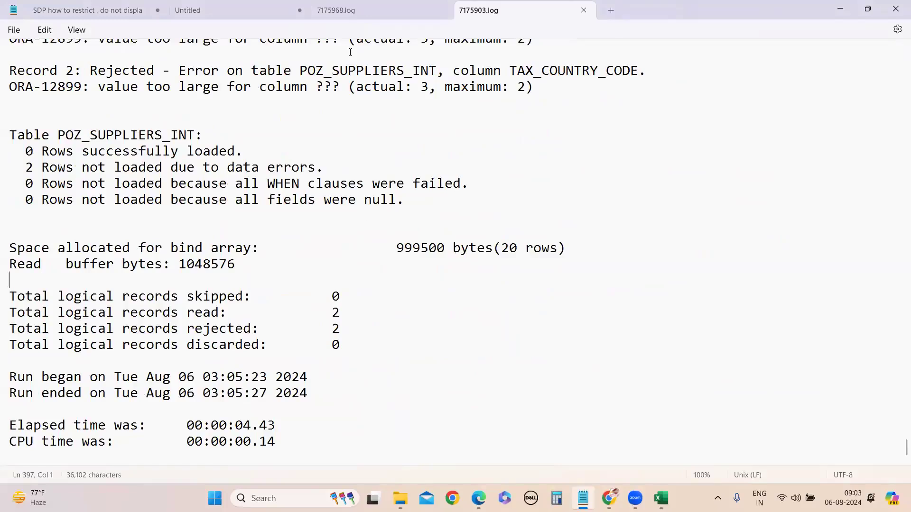
Examine the rejected-record errors and the POZ_SUPPLIERS_INT row results in the 7175903 log
{"action": "scroll", "coordinate": [327, 215], "scroll_direction": "up", "scroll_amount": 2}
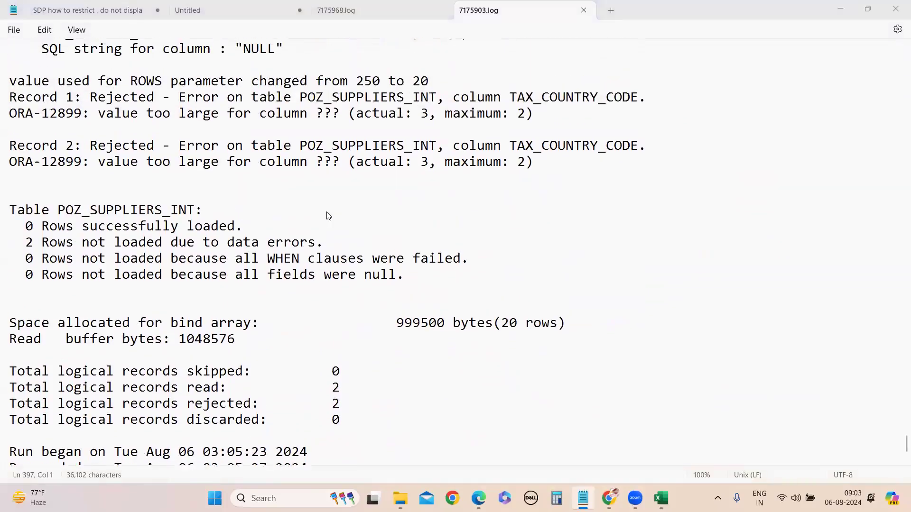
{"action": "scroll", "coordinate": [329, 216], "scroll_direction": "up", "scroll_amount": 1}
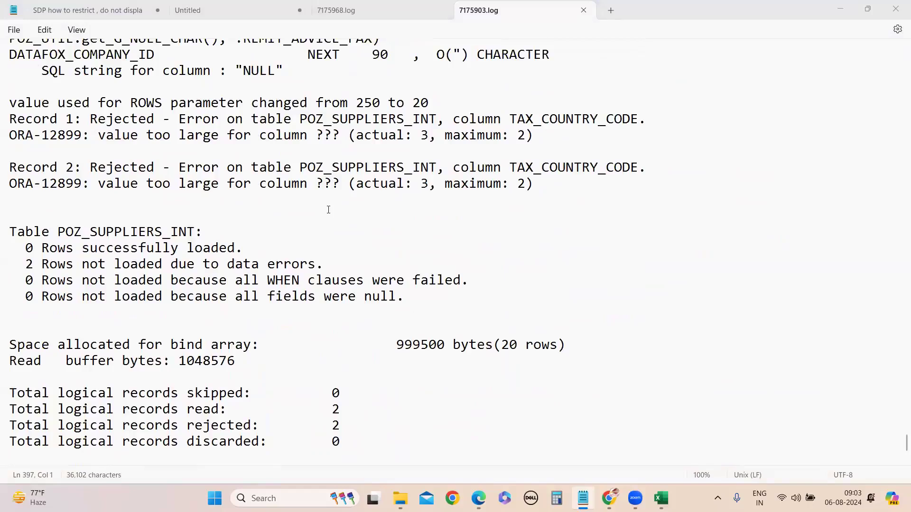
{"action": "left_click", "coordinate": [55, 148]}
{"action": "scroll", "coordinate": [151, 197], "scroll_direction": "up", "scroll_amount": 4}
{"action": "scroll", "coordinate": [268, 204], "scroll_direction": "down", "scroll_amount": 5}
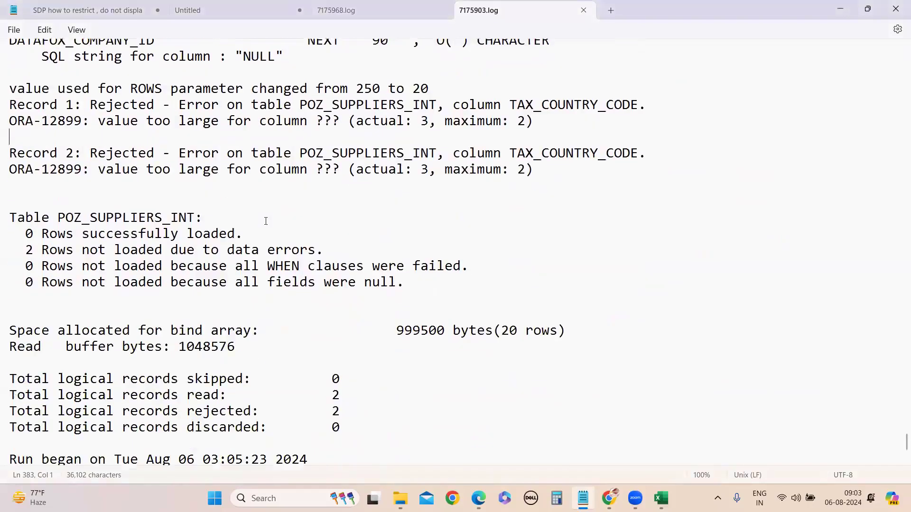
{"action": "scroll", "coordinate": [52, 295], "scroll_direction": "down", "scroll_amount": 2}
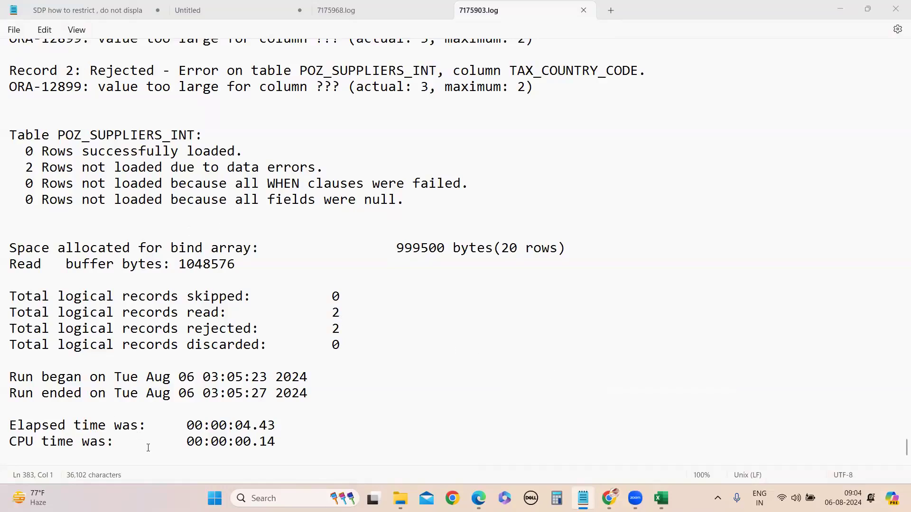
Switch back to Chrome, search the Import Process for Import Supplier, and choose Import Suppliers as its value
{"action": "mouse_move", "coordinate": [609, 499]}
{"action": "left_click", "coordinate": [662, 443]}
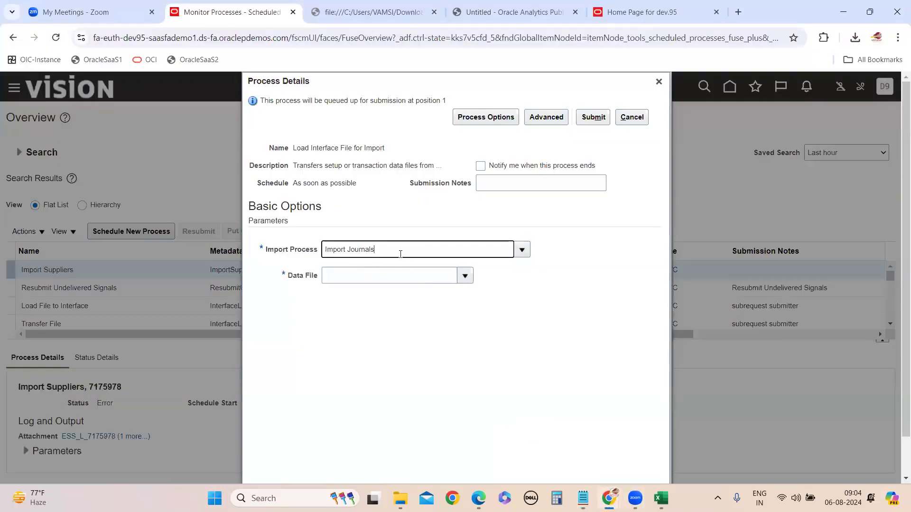
{"action": "key", "text": "BackSpace"}
{"action": "key", "text": "BackSpace"}
{"action": "key", "text": "BackSpace"}
{"action": "key", "text": "BackSpace"}
{"action": "key", "text": "BackSpace"}
{"action": "key", "text": "BackSpace"}
{"action": "key", "text": "BackSpace"}
{"action": "key", "text": "BackSpace"}
{"action": "left_click", "coordinate": [331, 91]}
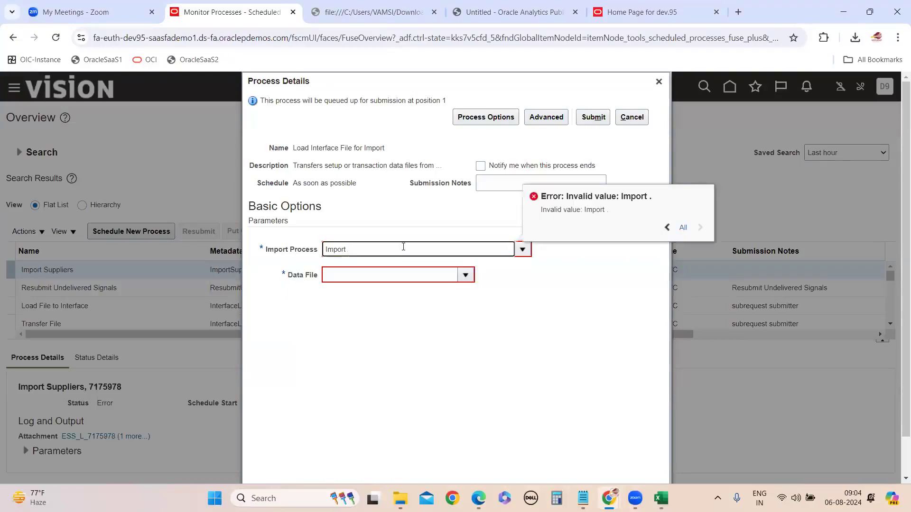
{"action": "type", "text": "Supplier"}
{"action": "key", "text": "Tab"}
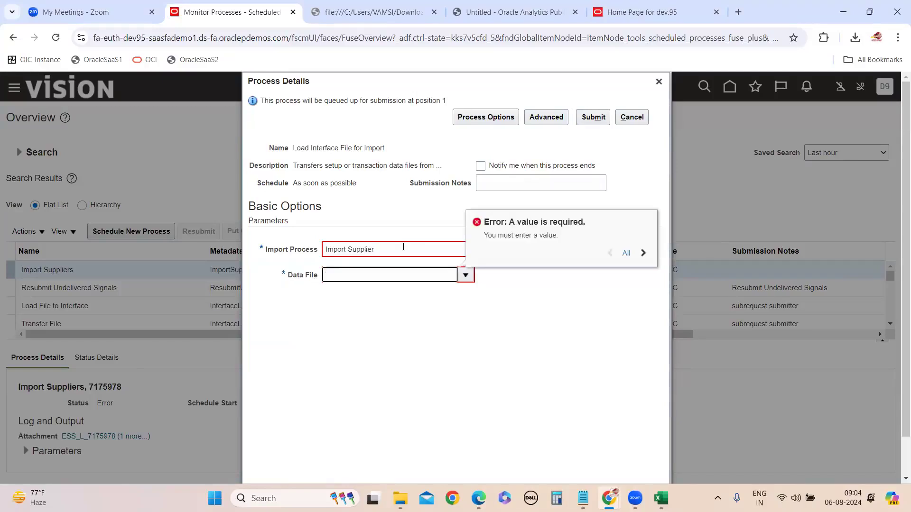
{"action": "left_click", "coordinate": [366, 349]}
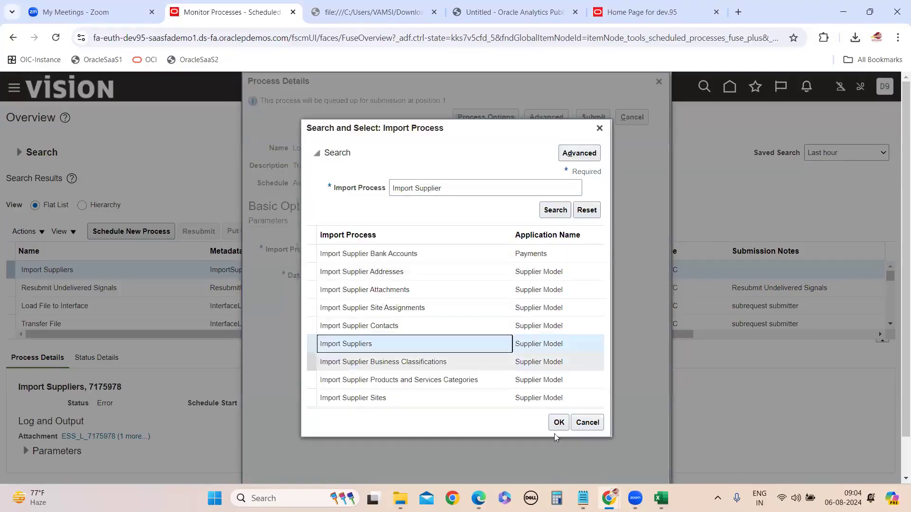
{"action": "left_click", "coordinate": [559, 422]}
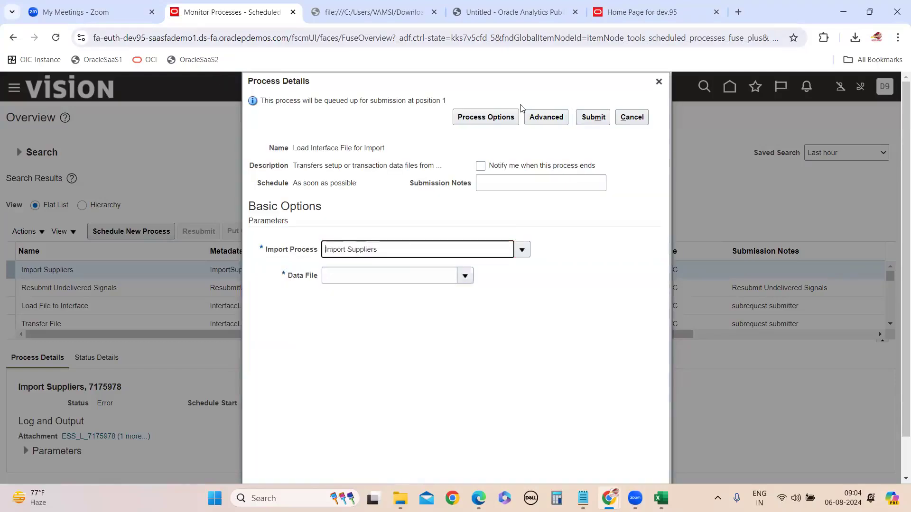
Check the uploaded files in WebCenter Content, then choose PozSuppliersInt_RUN3_06082024.zip from the FBDI folder as the Data File
{"action": "left_click", "coordinate": [641, 12]}
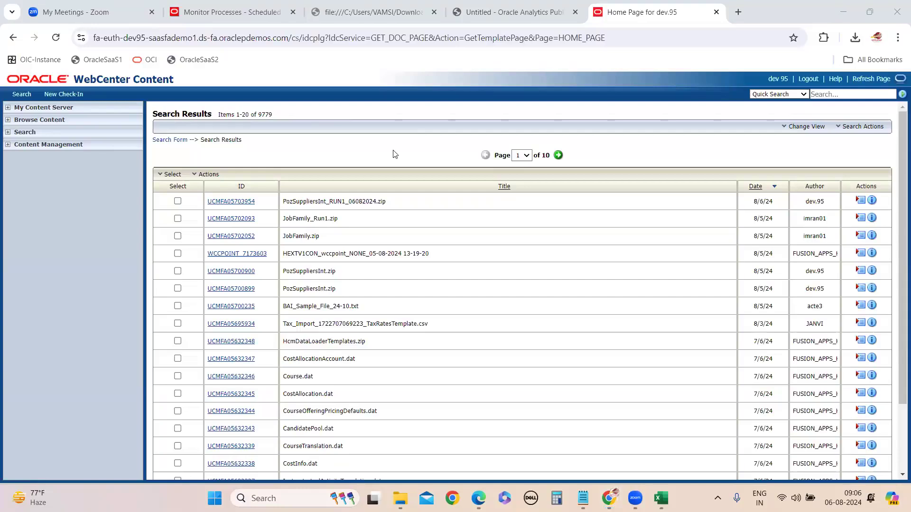
{"action": "left_click", "coordinate": [233, 13]}
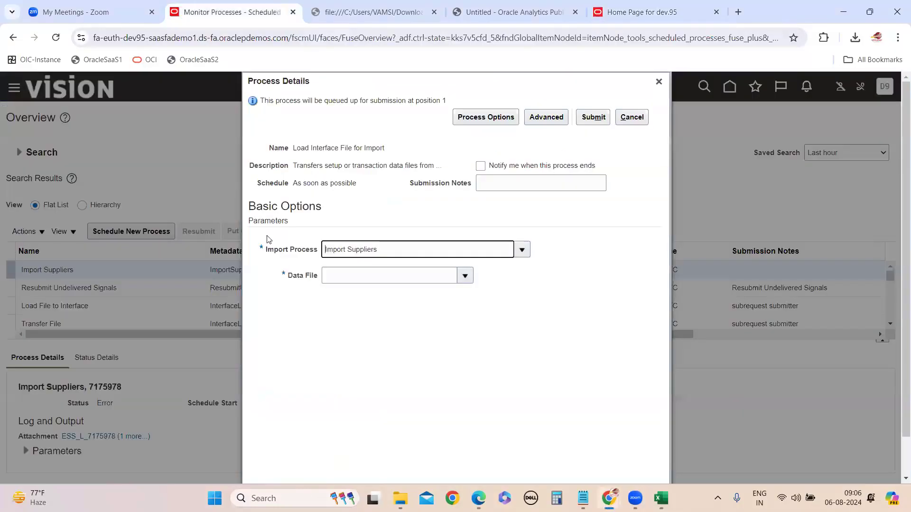
{"action": "left_click", "coordinate": [343, 277]}
{"action": "left_click", "coordinate": [465, 276]}
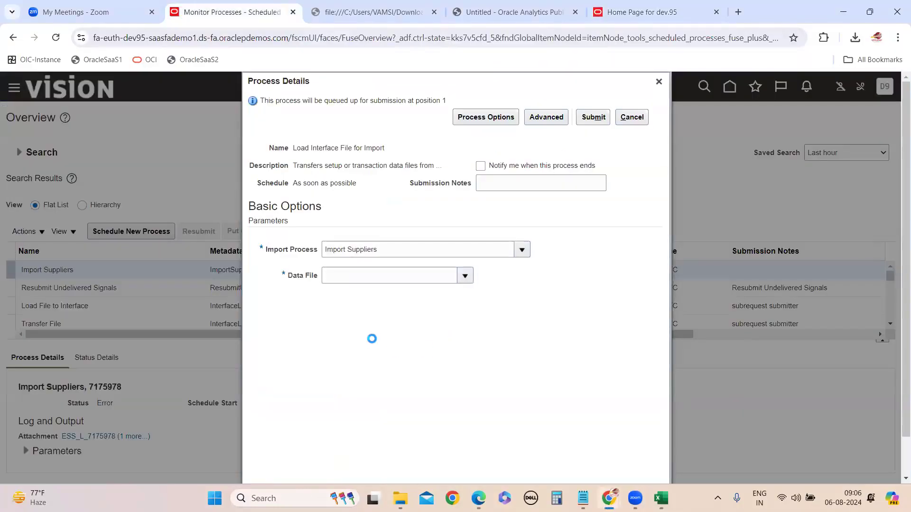
{"action": "left_click", "coordinate": [347, 333]}
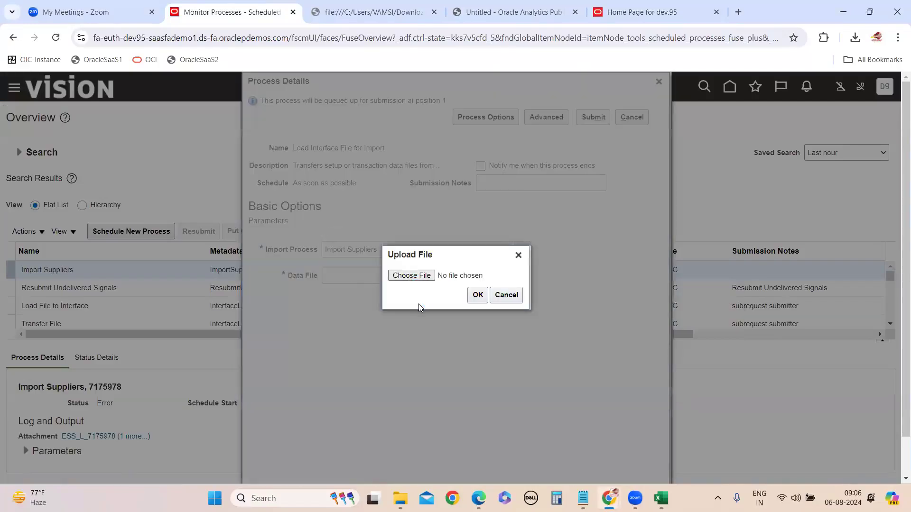
{"action": "left_click", "coordinate": [411, 275]}
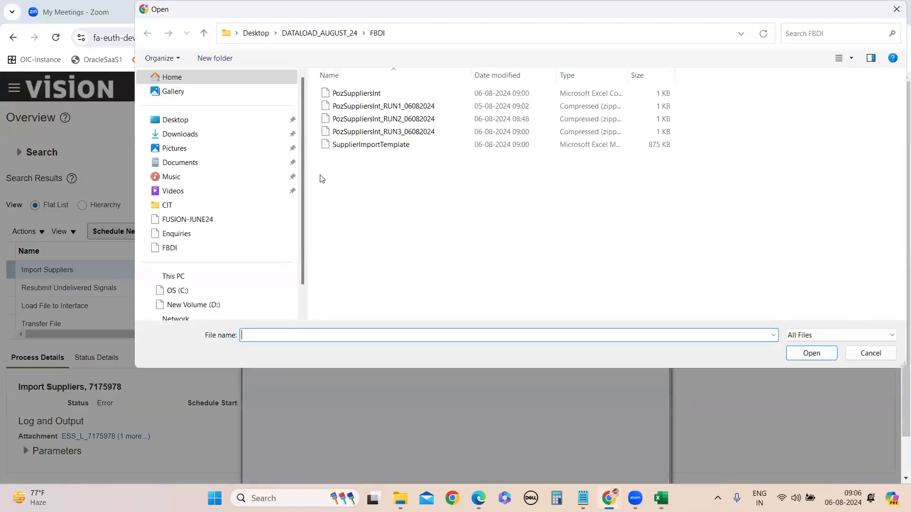
{"action": "left_click", "coordinate": [381, 135]}
{"action": "left_click", "coordinate": [812, 354]}
Check the supplier rows in the Excel template, return to Chrome, and submit the Load Interface File for Import process
{"action": "mouse_move", "coordinate": [661, 499]}
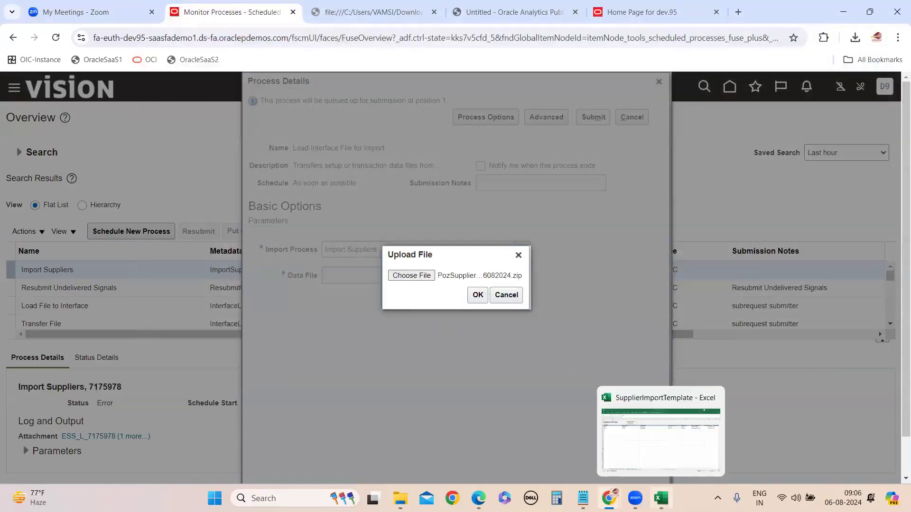
{"action": "left_click", "coordinate": [669, 456]}
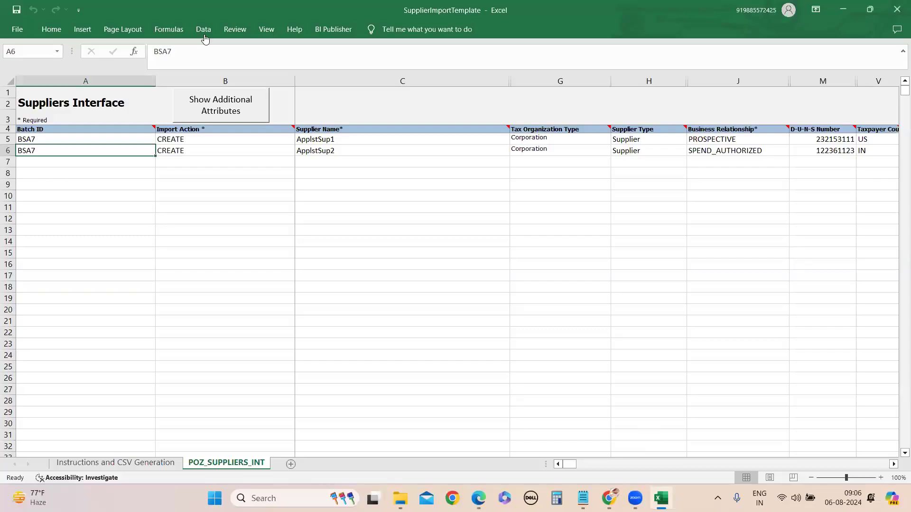
{"action": "left_click", "coordinate": [843, 10]}
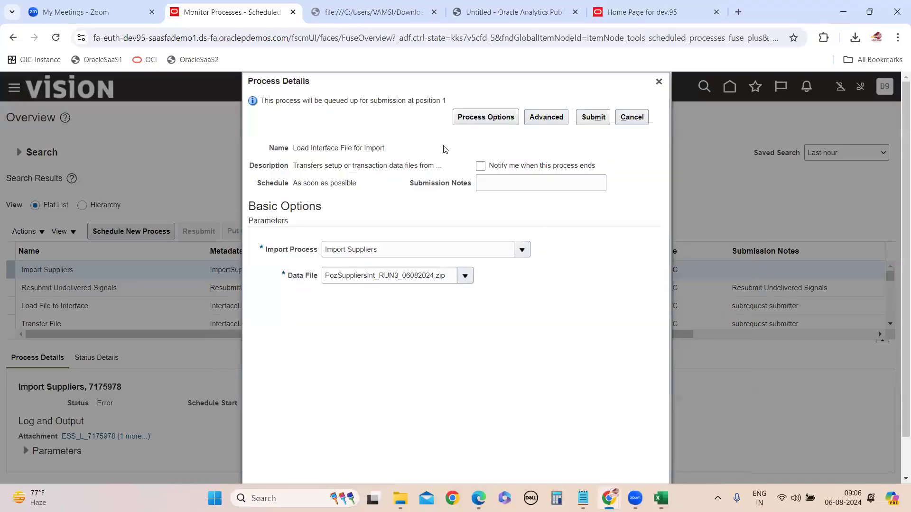
{"action": "left_click", "coordinate": [598, 122]}
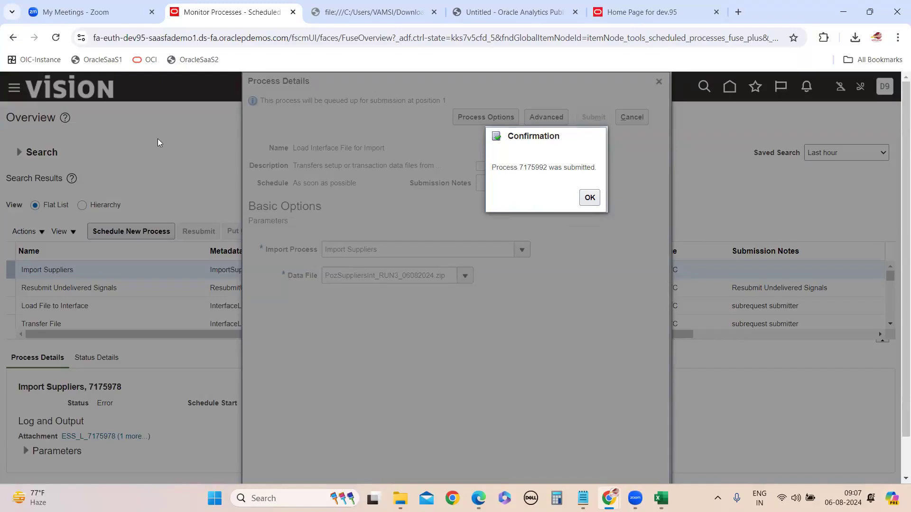
{"action": "left_click", "coordinate": [597, 203]}
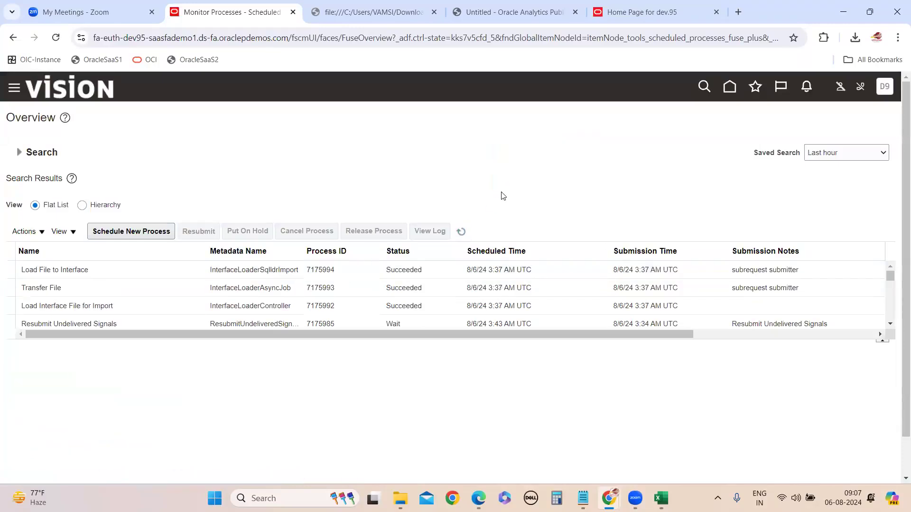
Refresh the process list to check the load jobs, and reopen the Scheduled Processes page
{"action": "left_click", "coordinate": [460, 232]}
{"action": "left_click", "coordinate": [13, 88]}
{"action": "scroll", "coordinate": [136, 299], "scroll_direction": "down", "scroll_amount": 10}
{"action": "scroll", "coordinate": [170, 345], "scroll_direction": "down", "scroll_amount": 1}
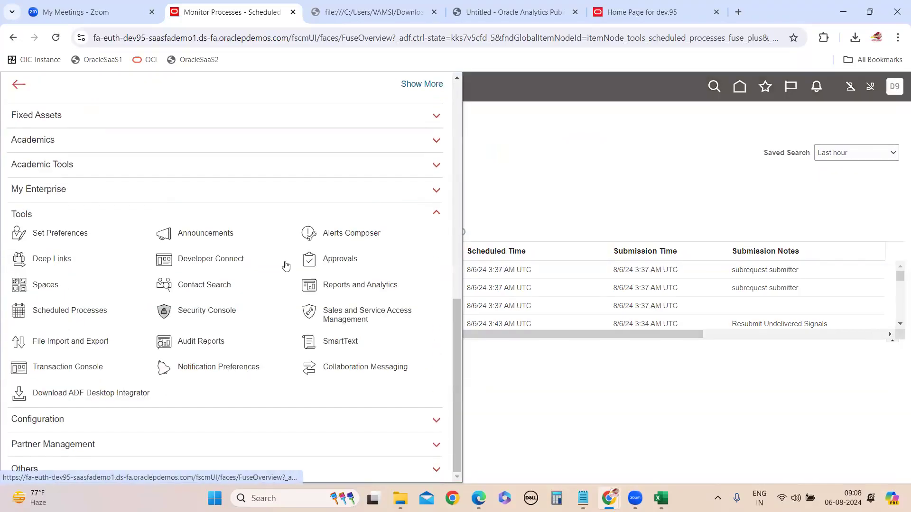
{"action": "left_click", "coordinate": [84, 325]}
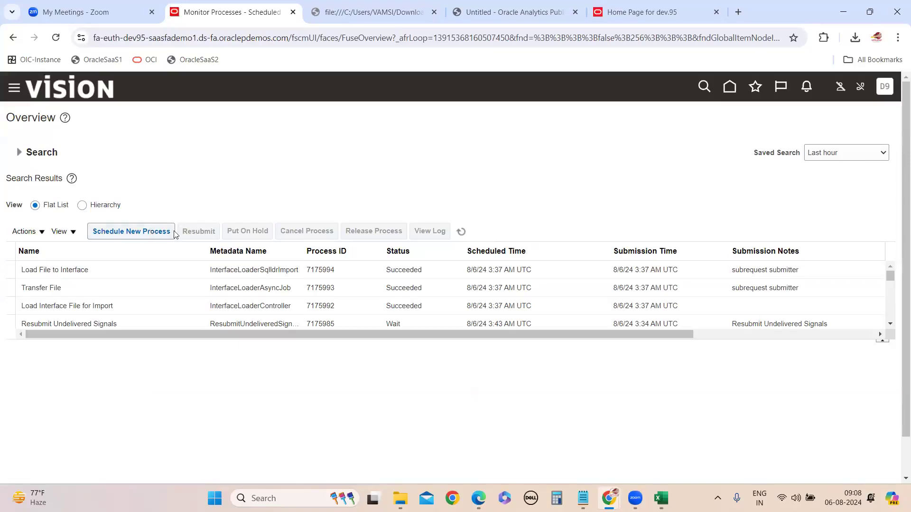
Schedule a new process of type Job named Import Suppliers and open its process details
{"action": "left_click", "coordinate": [111, 233]}
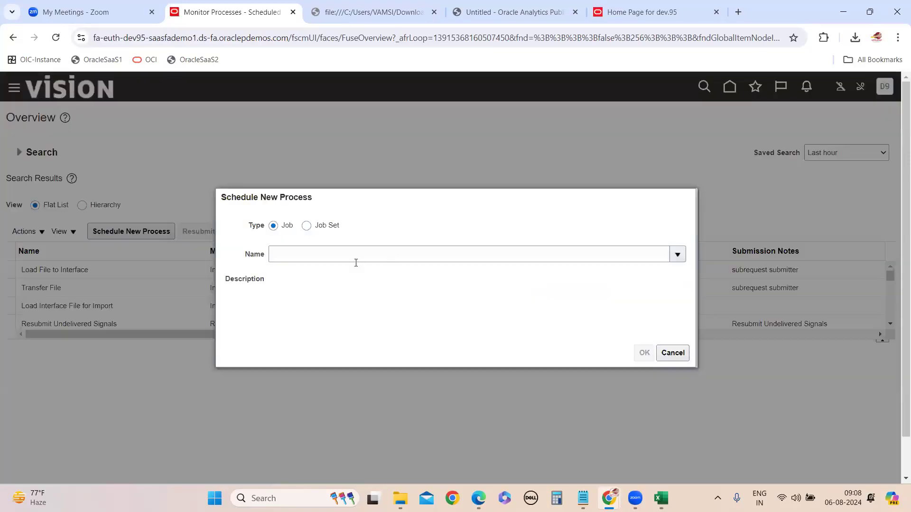
{"action": "left_click", "coordinate": [349, 261]}
{"action": "type", "text": "Imp"}
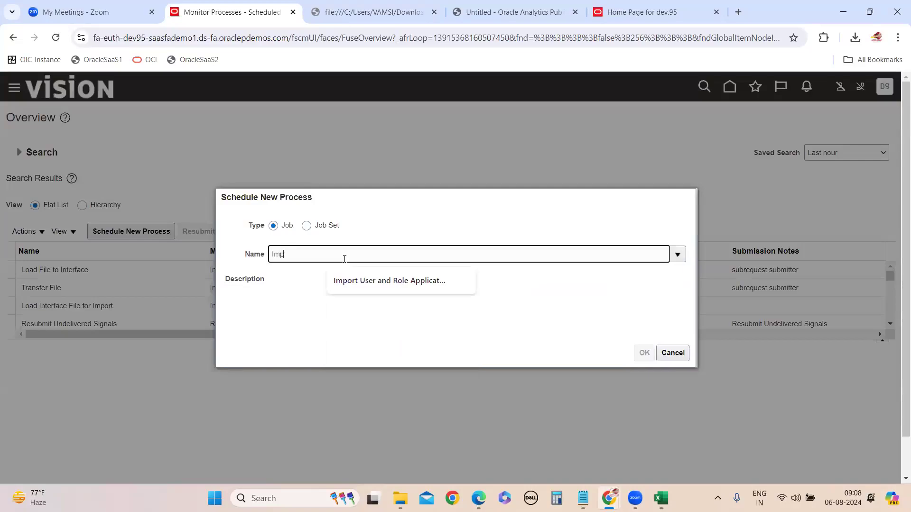
{"action": "type", "text": "ort Su"}
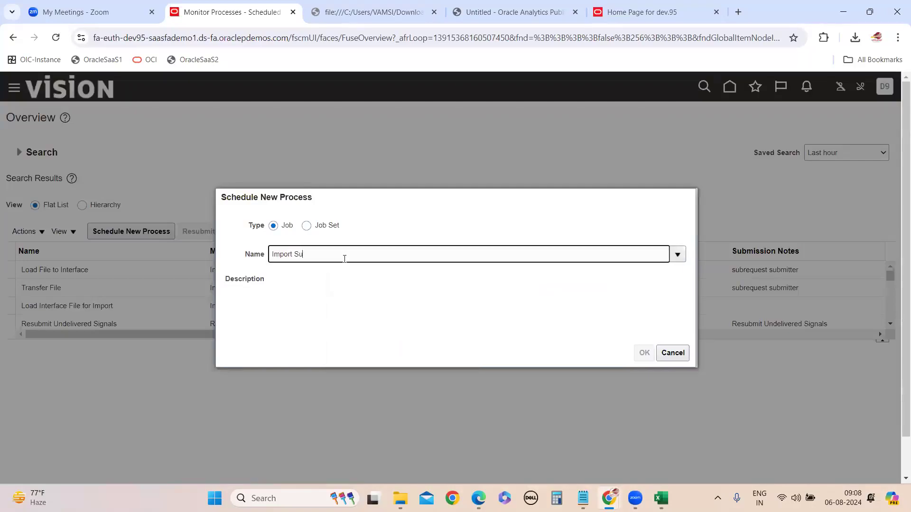
{"action": "type", "text": "ppliers"}
{"action": "key", "text": "Tab"}
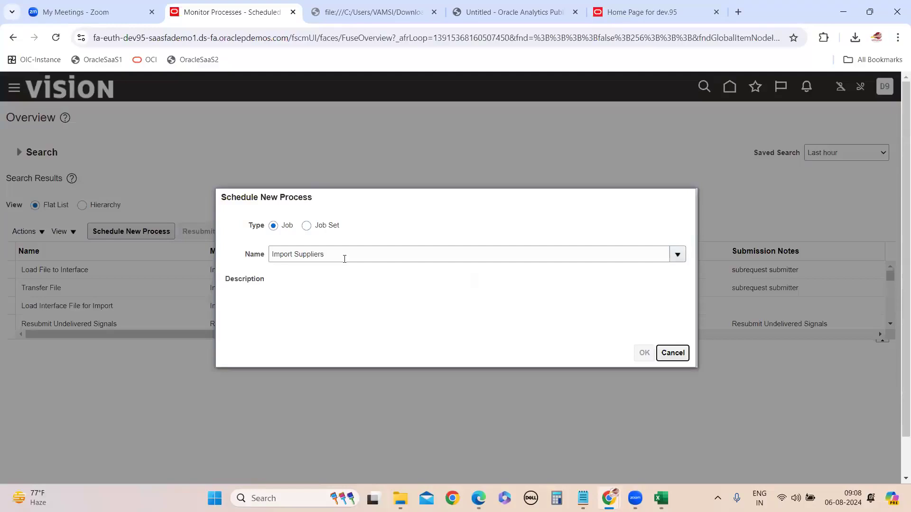
{"action": "left_click", "coordinate": [643, 353]}
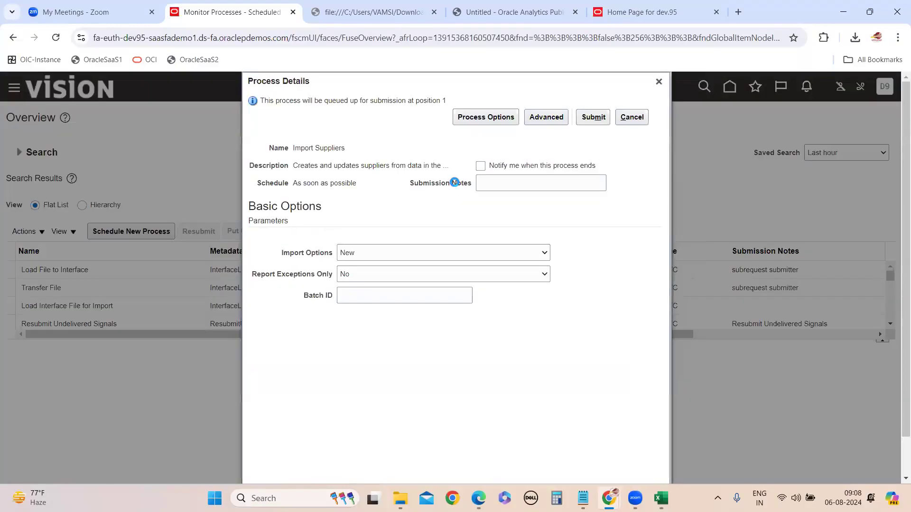
Set Import Options to All, set the Batch ID to BSA7 as in the Excel template, and submit the Import Suppliers process
{"action": "left_click", "coordinate": [387, 254]}
{"action": "left_click", "coordinate": [368, 265]}
{"action": "left_click", "coordinate": [359, 279]}
{"action": "left_click", "coordinate": [360, 291]}
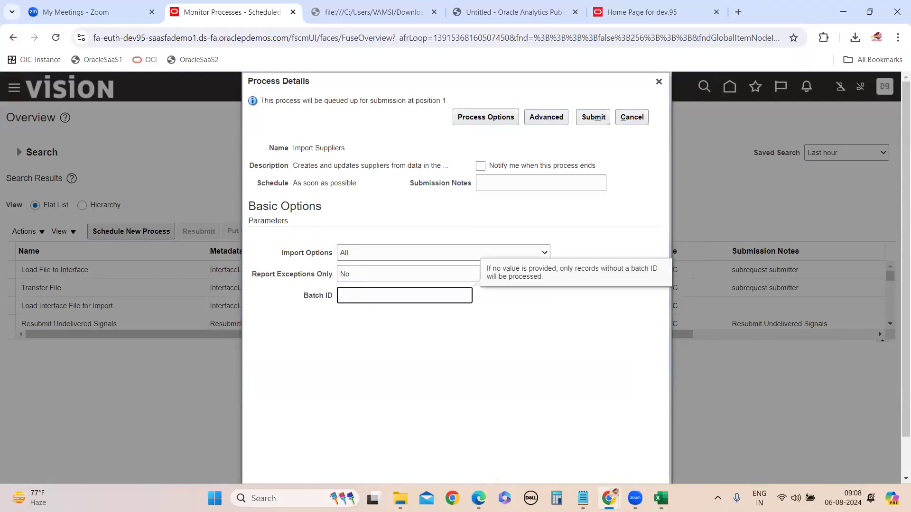
{"action": "mouse_move", "coordinate": [661, 498]}
{"action": "left_click", "coordinate": [647, 444]}
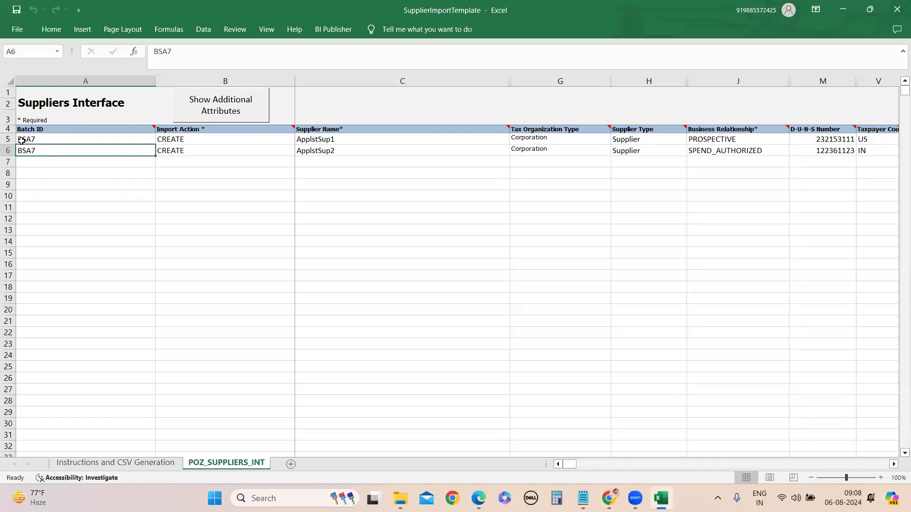
{"action": "double_click", "coordinate": [22, 141]}
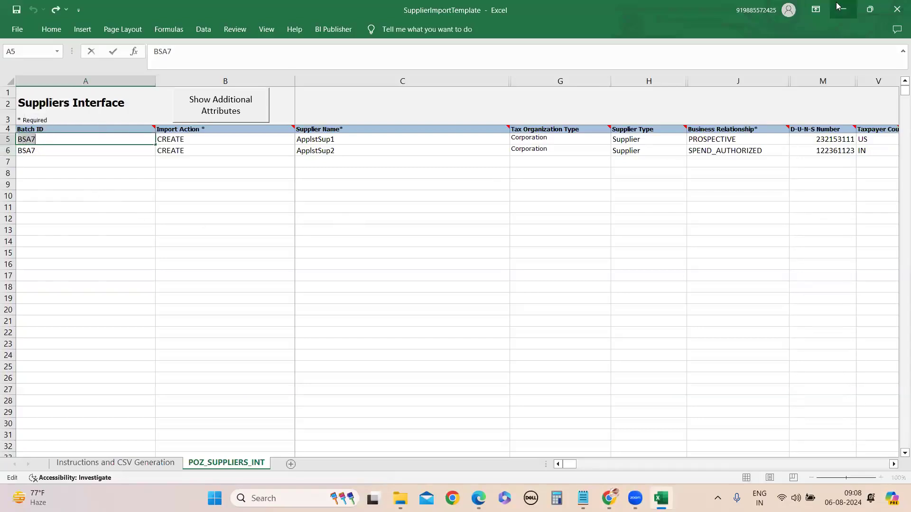
{"action": "key", "text": "alt+Tab"}
{"action": "left_click", "coordinate": [420, 296]}
{"action": "type", "text": "BSA7"}
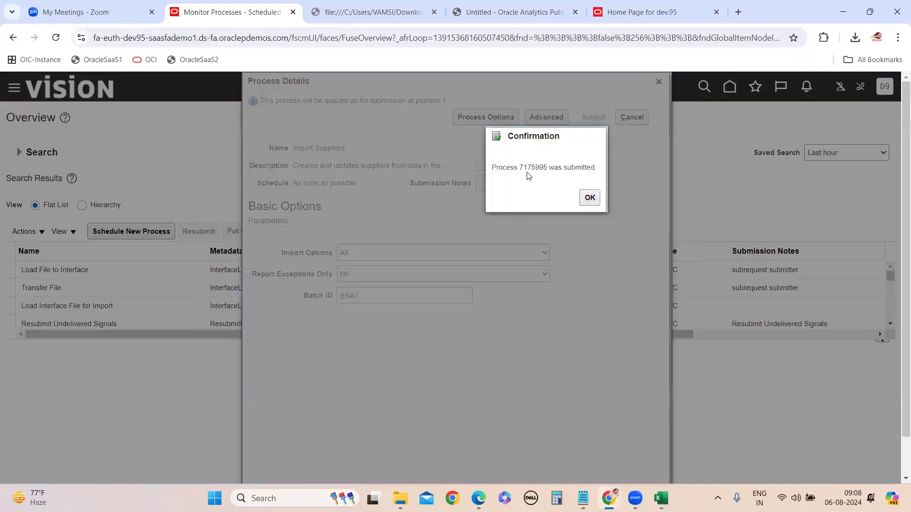
Copy the submitted Import Suppliers process ID 7175995 and paste it below the earlier process IDs in the untitled Notepad notes
{"action": "double_click", "coordinate": [533, 168]}
{"action": "key", "text": "ctrl+c"}
{"action": "mouse_move", "coordinate": [583, 498]}
{"action": "left_click", "coordinate": [595, 462]}
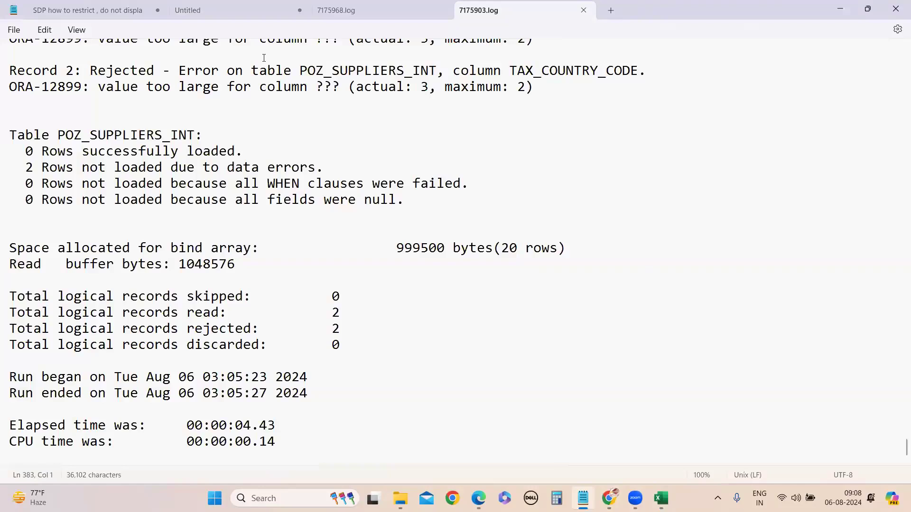
{"action": "left_click_drag", "start_coordinate": [264, 58], "coordinate": [293, 349]}
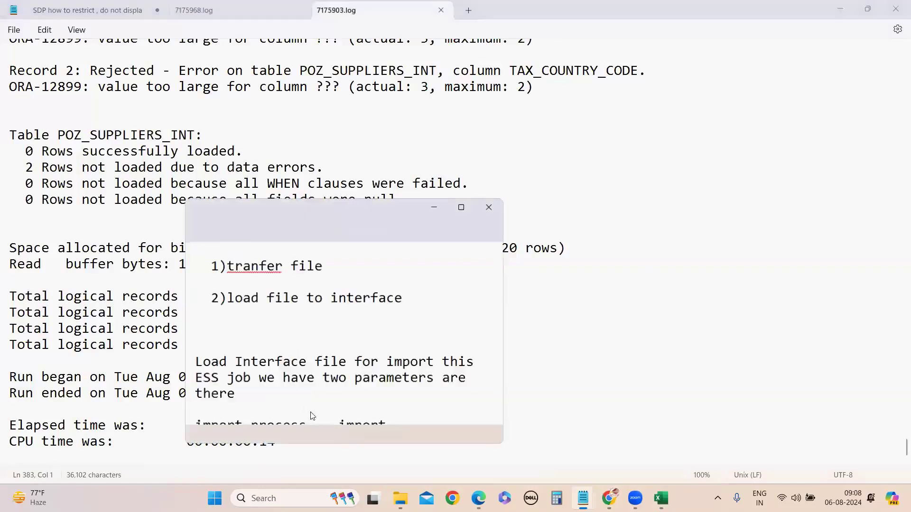
{"action": "left_click", "coordinate": [460, 205]}
{"action": "key", "text": "Return"}
{"action": "key", "text": "Return"}
{"action": "key", "text": "Return"}
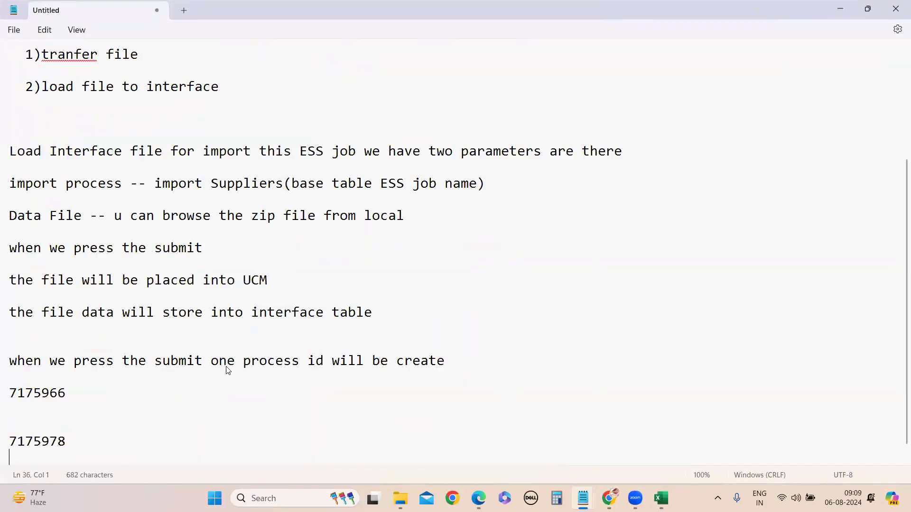
{"action": "key", "text": "ctrl+v"}
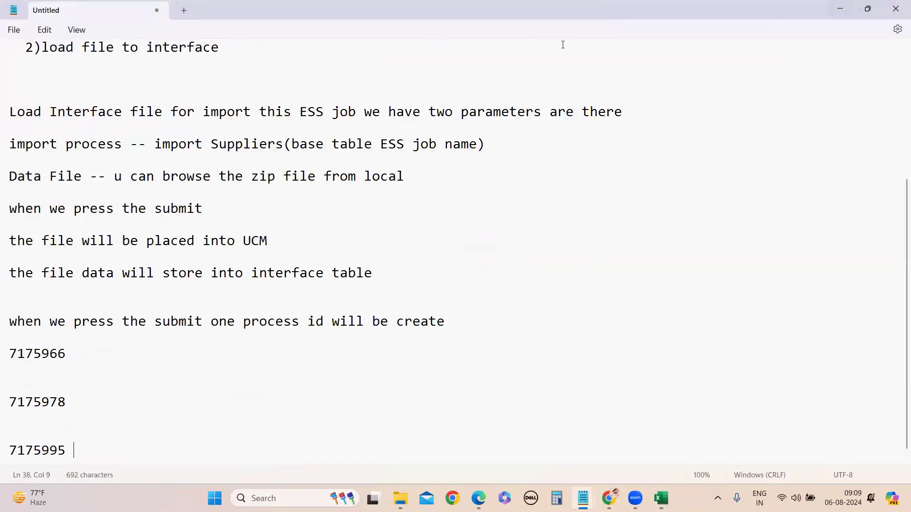
{"action": "left_click", "coordinate": [840, 9]}
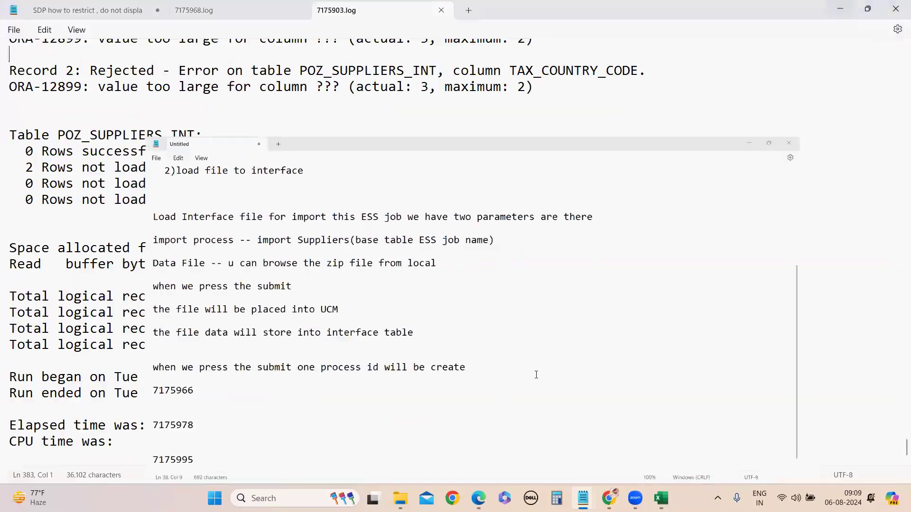
Return to Chrome, dismiss the submission confirmation, and refresh the process list to check the Import Suppliers job
{"action": "left_click", "coordinate": [664, 456]}
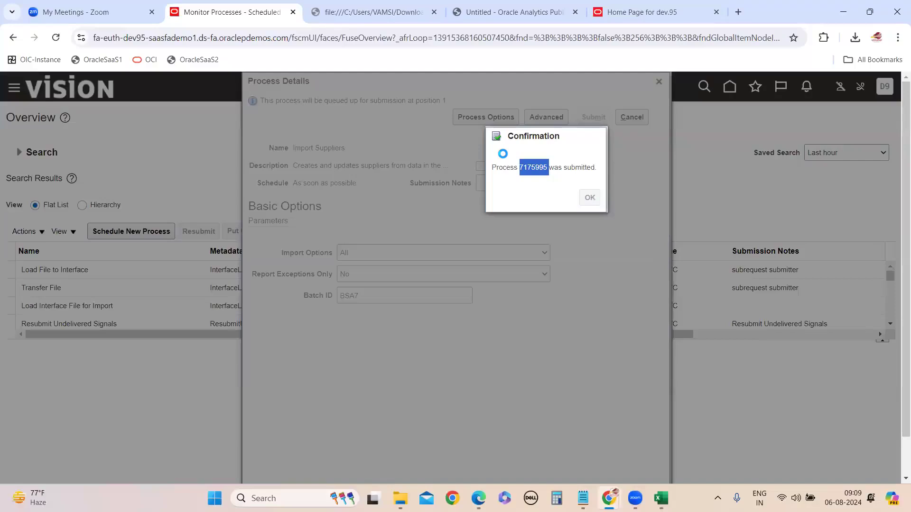
{"action": "left_click", "coordinate": [590, 197]}
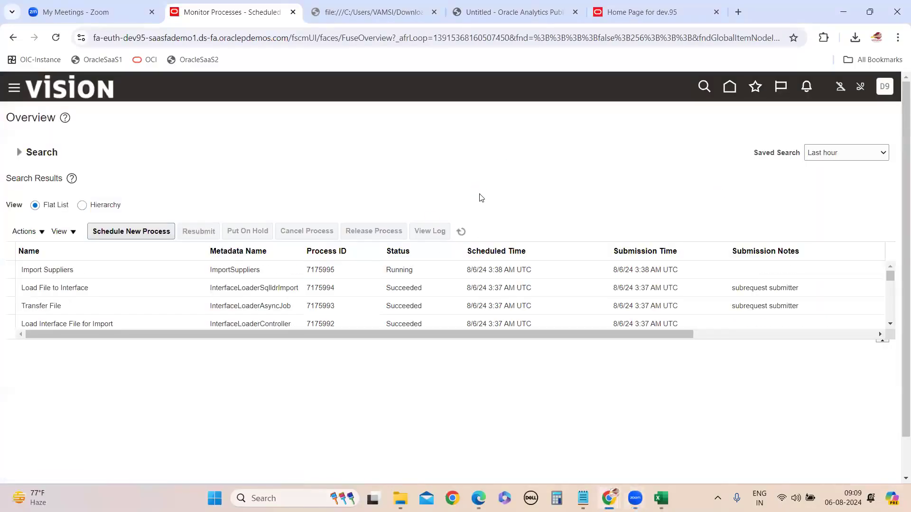
{"action": "left_click", "coordinate": [461, 231]}
{"action": "left_click", "coordinate": [461, 232]}
{"action": "left_click", "coordinate": [461, 231]}
{"action": "left_click", "coordinate": [461, 231]}
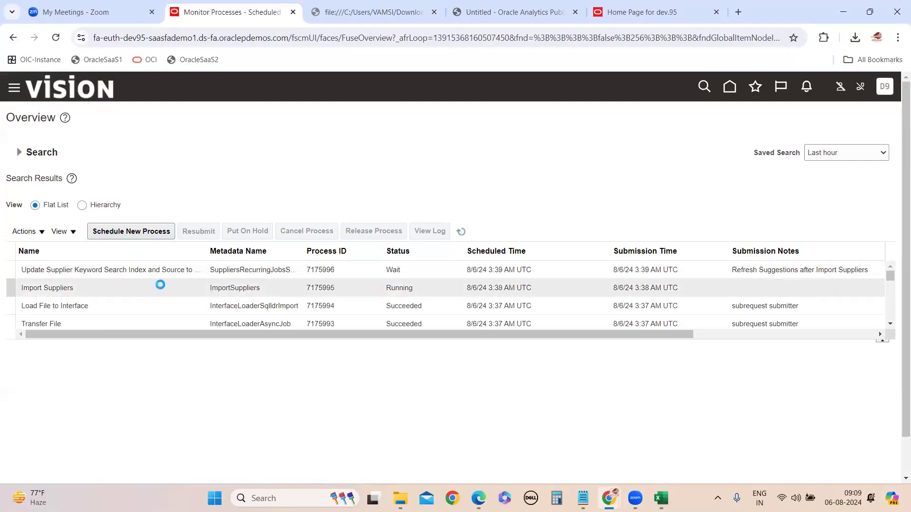
{"action": "left_click", "coordinate": [461, 233]}
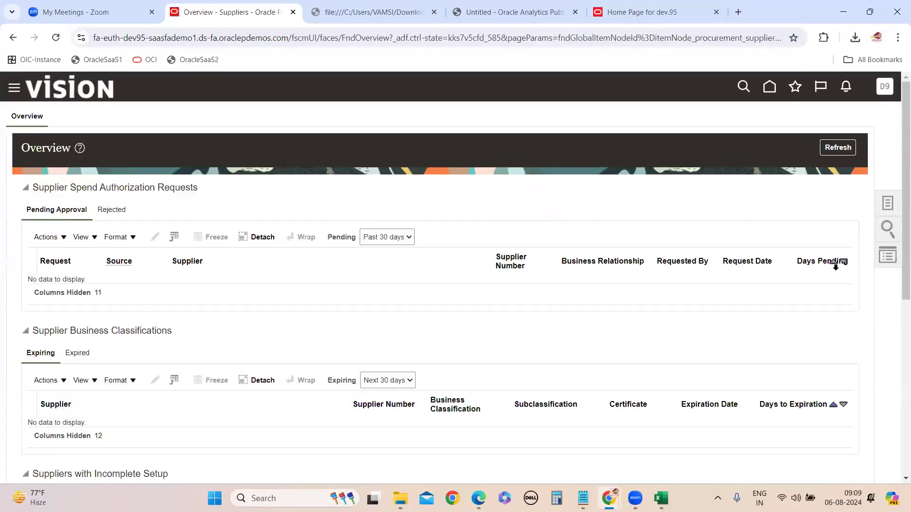
Open Manage Suppliers from the Suppliers tasks, and copy the first supplier name, ApplstSup1, from the Excel template
{"action": "left_click", "coordinate": [887, 201]}
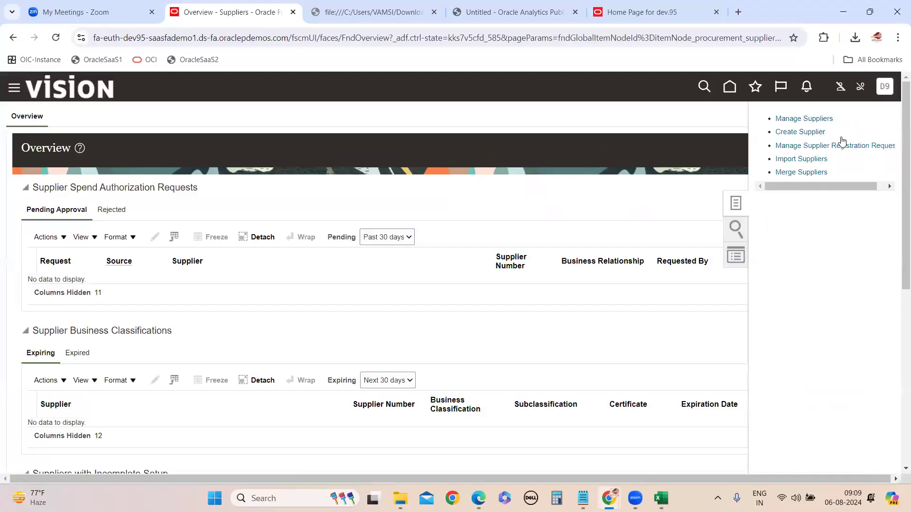
{"action": "left_click", "coordinate": [790, 120]}
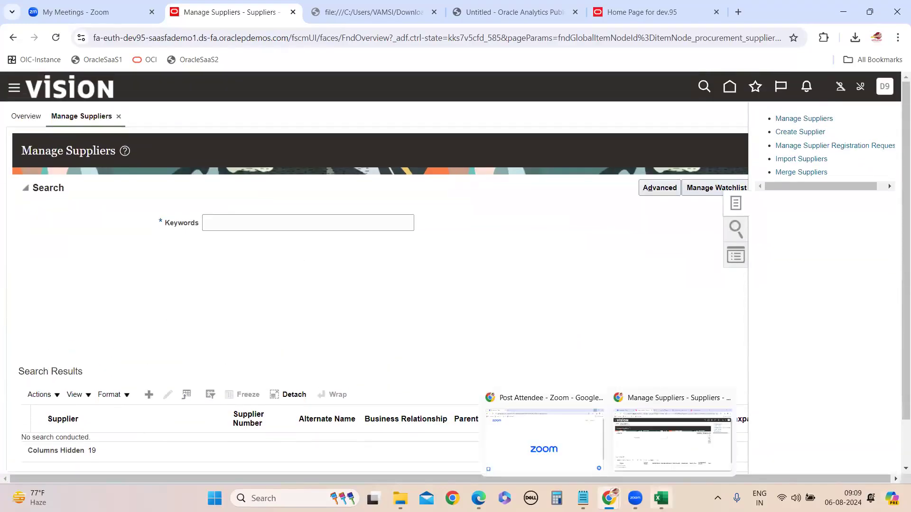
{"action": "left_click", "coordinate": [661, 498]}
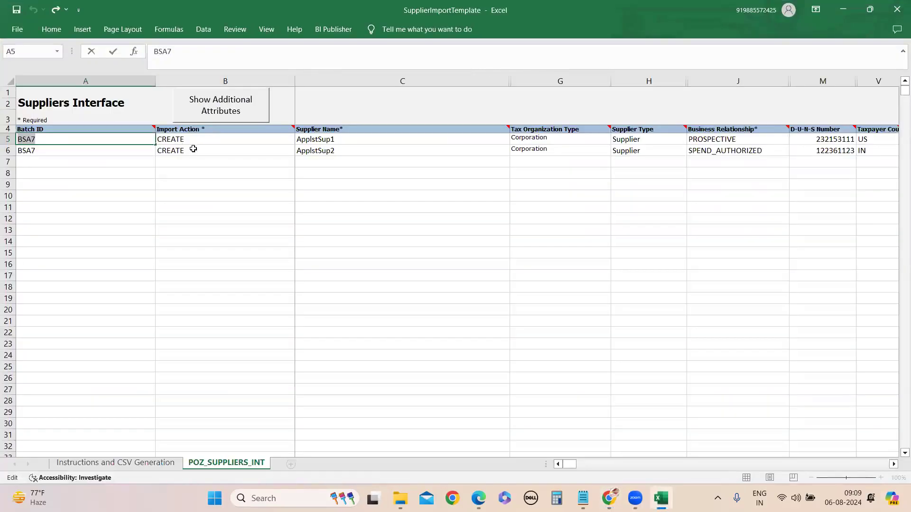
{"action": "left_click", "coordinate": [319, 139]}
{"action": "double_click", "coordinate": [320, 139]}
{"action": "key", "text": "ctrl+c"}
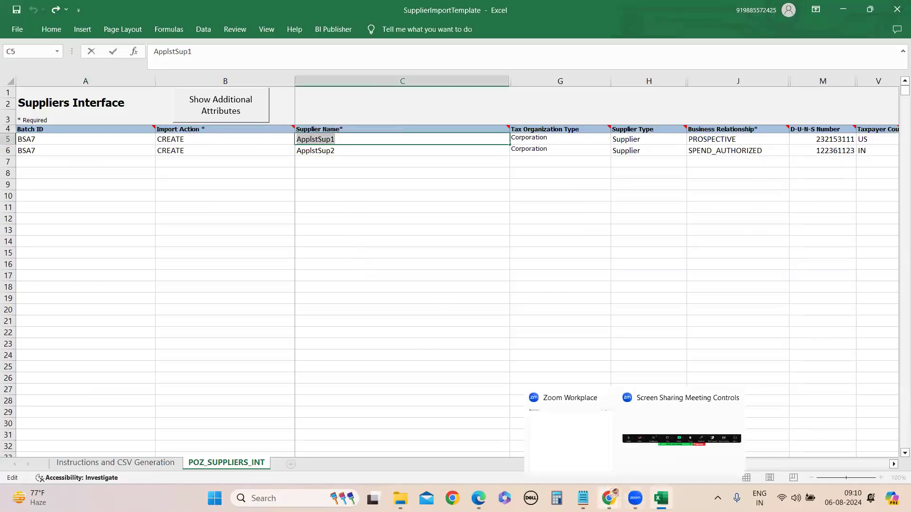
Return to Chrome and search Manage Suppliers for the keyword ApplstSup1
{"action": "mouse_move", "coordinate": [609, 499]}
{"action": "left_click", "coordinate": [671, 434]}
{"action": "left_click", "coordinate": [247, 224]}
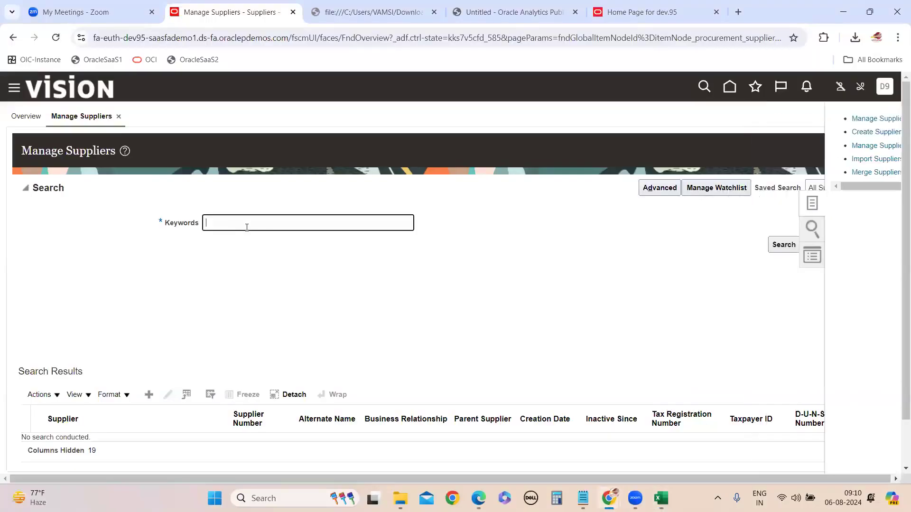
{"action": "key", "text": "ctrl+v"}
{"action": "key", "text": "Return"}
{"action": "scroll", "coordinate": [204, 305], "scroll_direction": "down", "scroll_amount": 1}
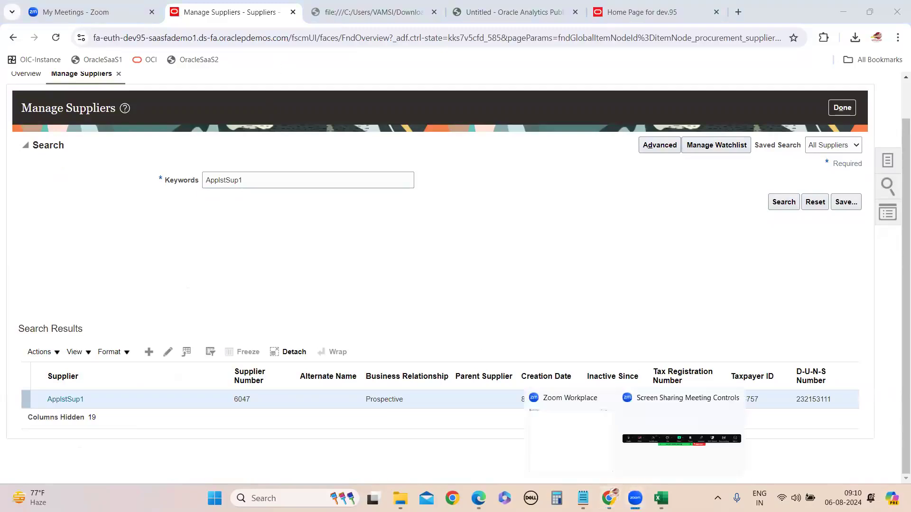
Switch back to the supplier rows in the SupplierImportTemplate workbook in Excel
{"action": "left_click", "coordinate": [666, 457]}
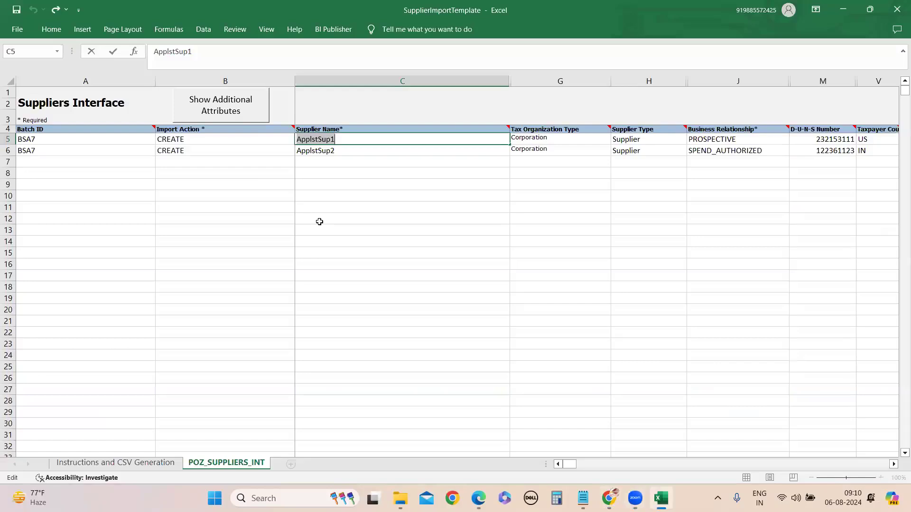